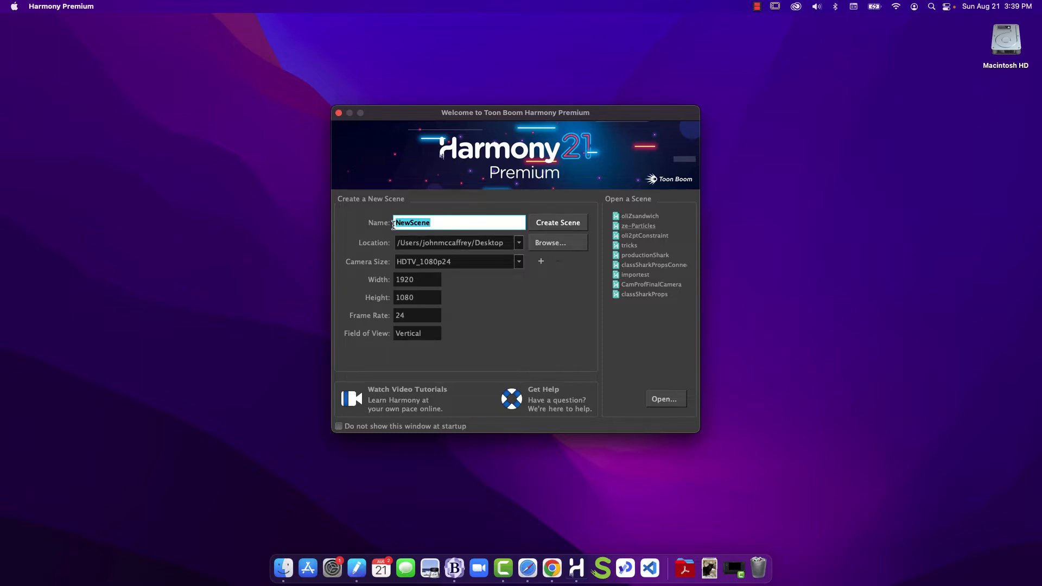
- Create the scene NewScene with the HDTV_1080p24 camera size and bring up the Colour view
{"action": "left_click", "coordinate": [519, 266]}
{"action": "left_click", "coordinate": [399, 259]}
{"action": "left_click", "coordinate": [549, 224]}
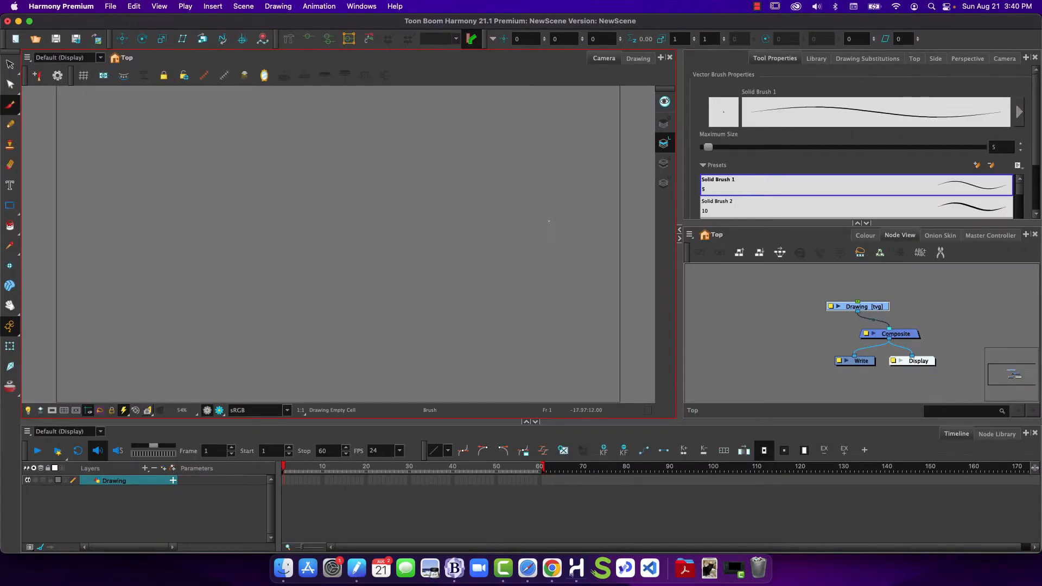
{"action": "left_click", "coordinate": [866, 235]}
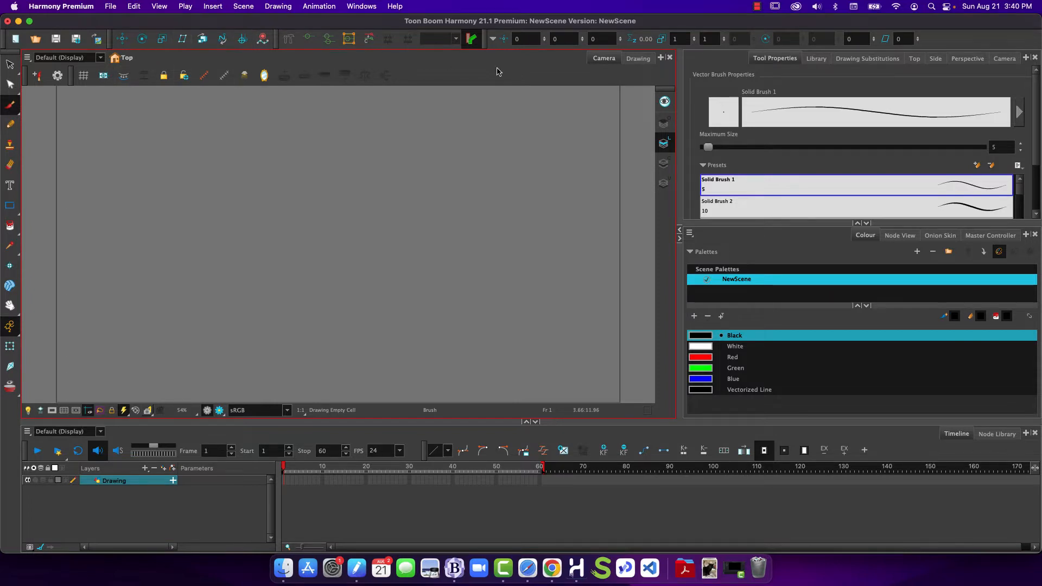
- Remove the Coordinate toolbar from the main toolbar area above the views
{"action": "right_click", "coordinate": [431, 72]}
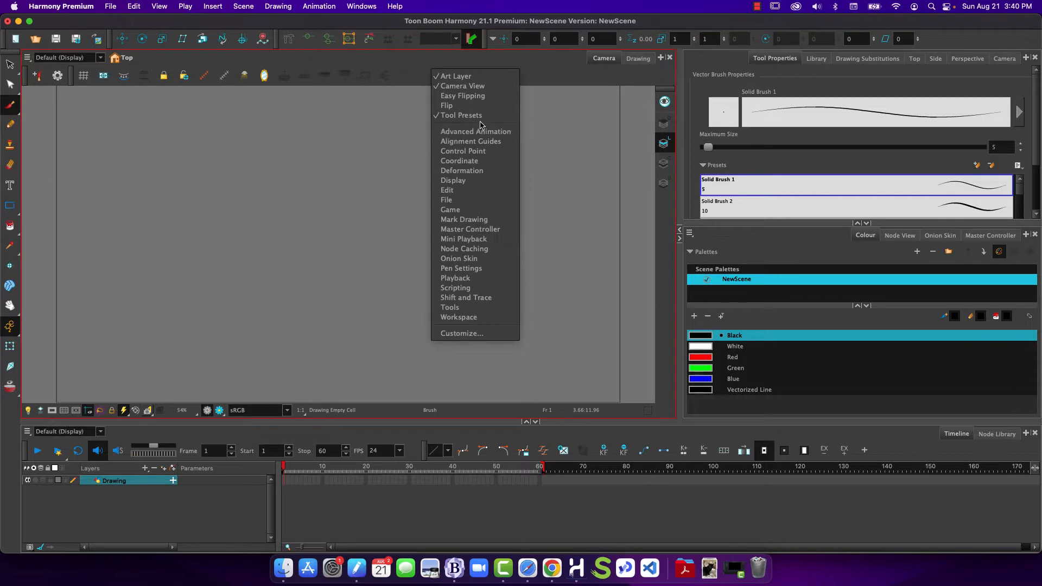
{"action": "left_click", "coordinate": [547, 67]}
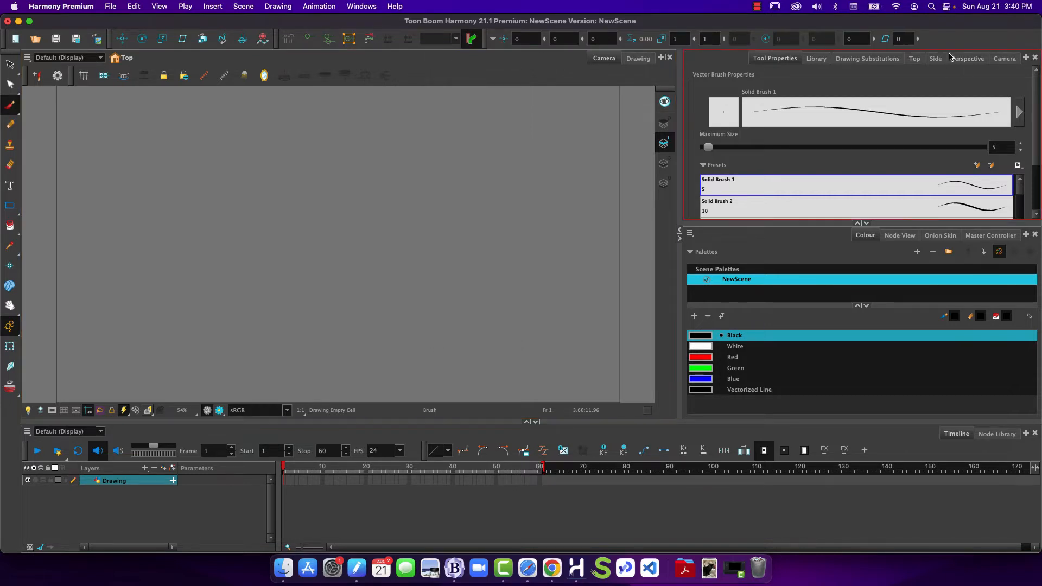
{"action": "right_click", "coordinate": [948, 35]}
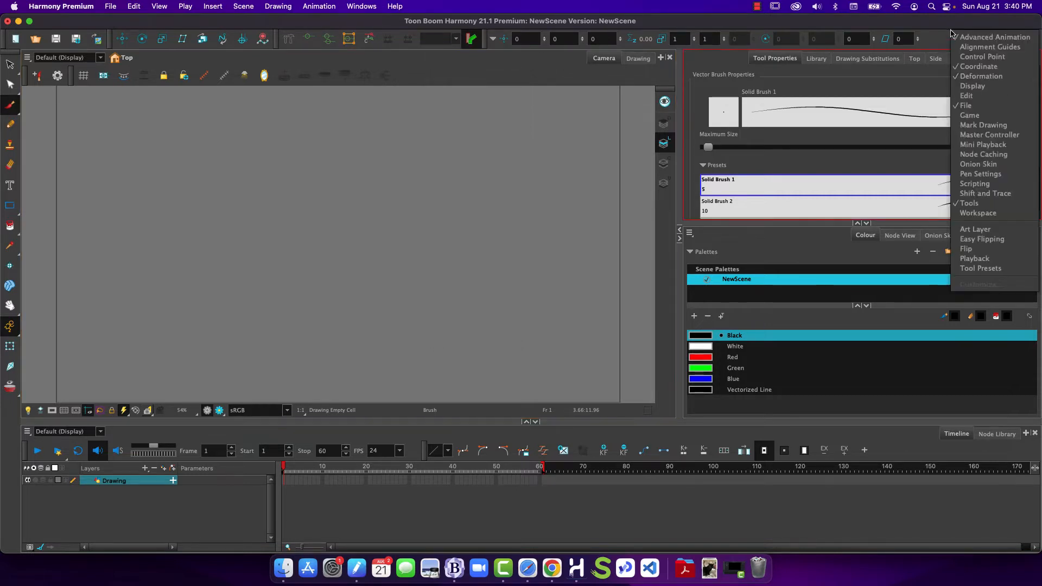
{"action": "left_click", "coordinate": [982, 66]}
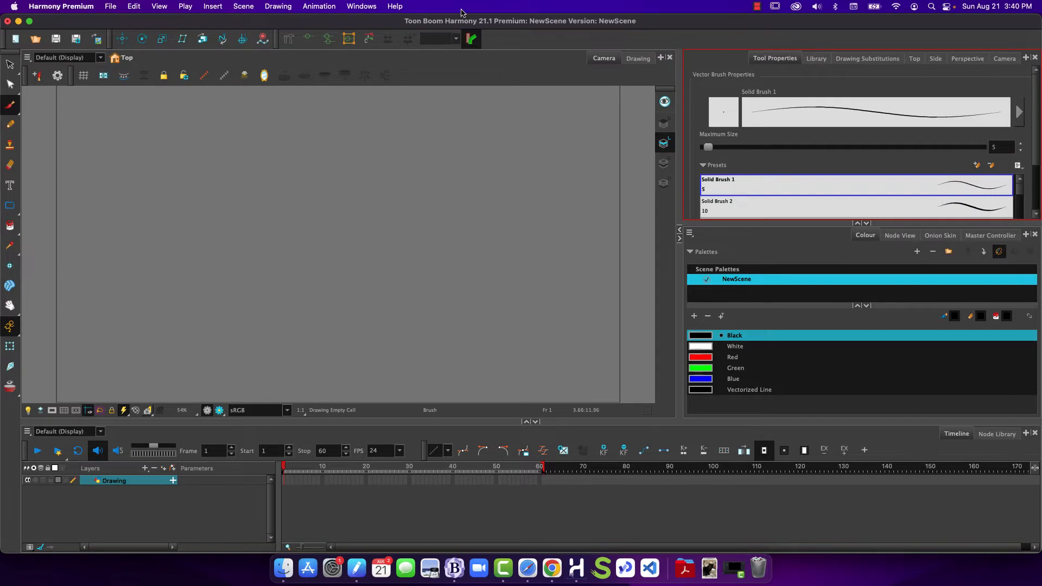
- Add the Coordinate toolbar to the Camera view and remove it again
{"action": "right_click", "coordinate": [538, 38]}
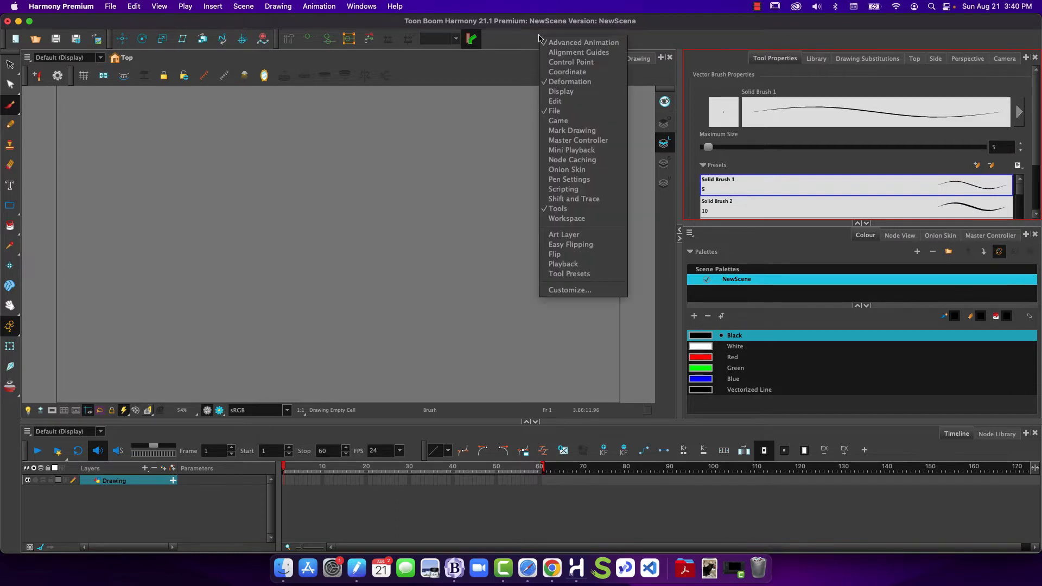
{"action": "right_click", "coordinate": [455, 66]}
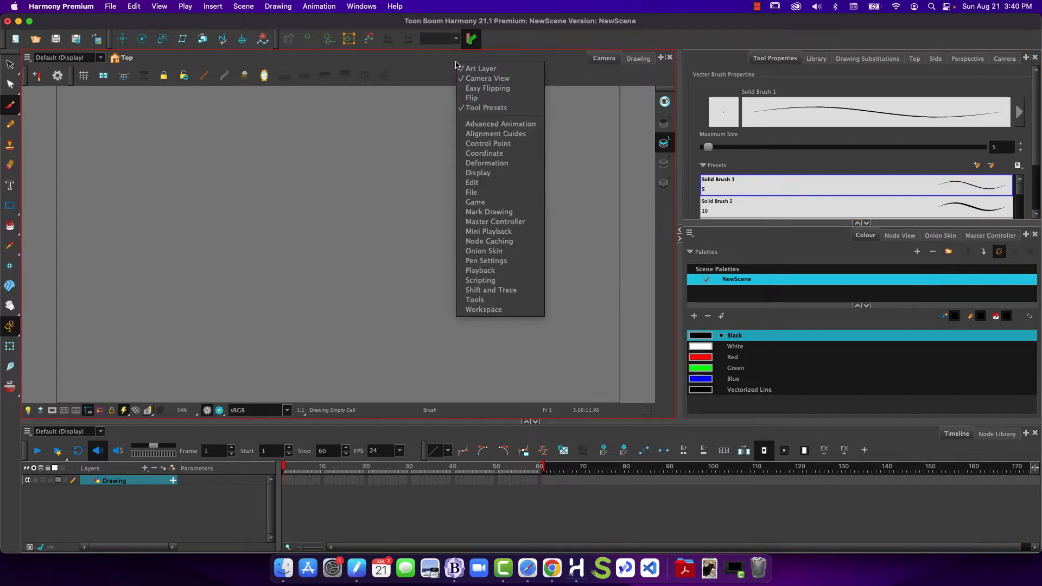
{"action": "left_click", "coordinate": [479, 153]}
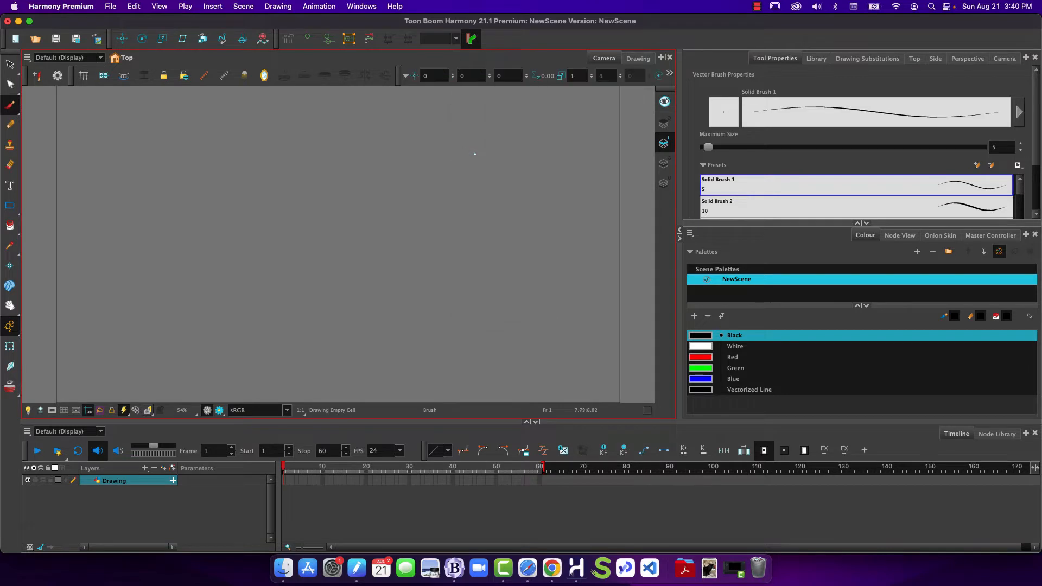
{"action": "right_click", "coordinate": [480, 61]}
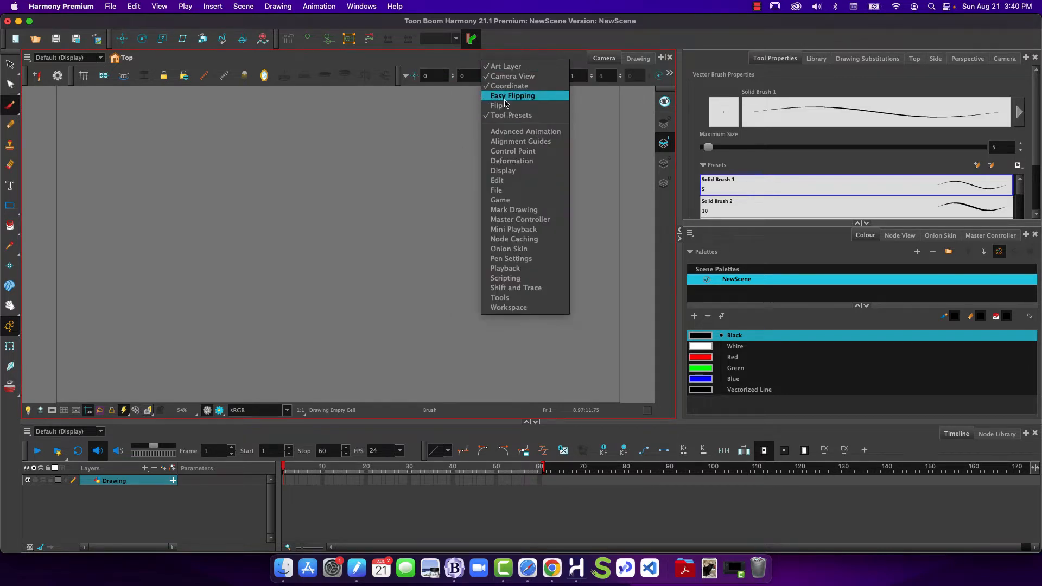
{"action": "left_click", "coordinate": [508, 86]}
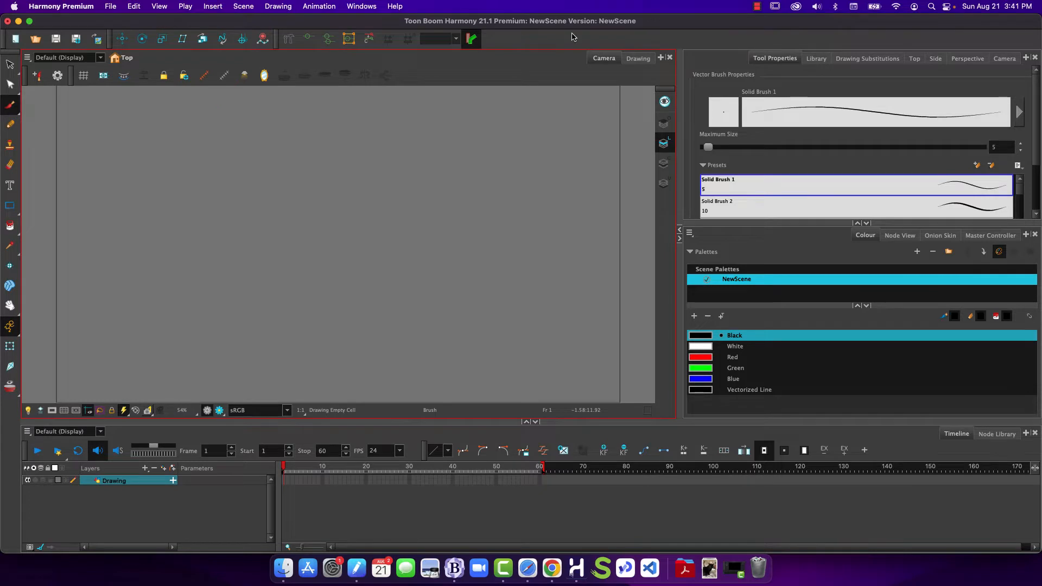
{"action": "left_click", "coordinate": [706, 58]}
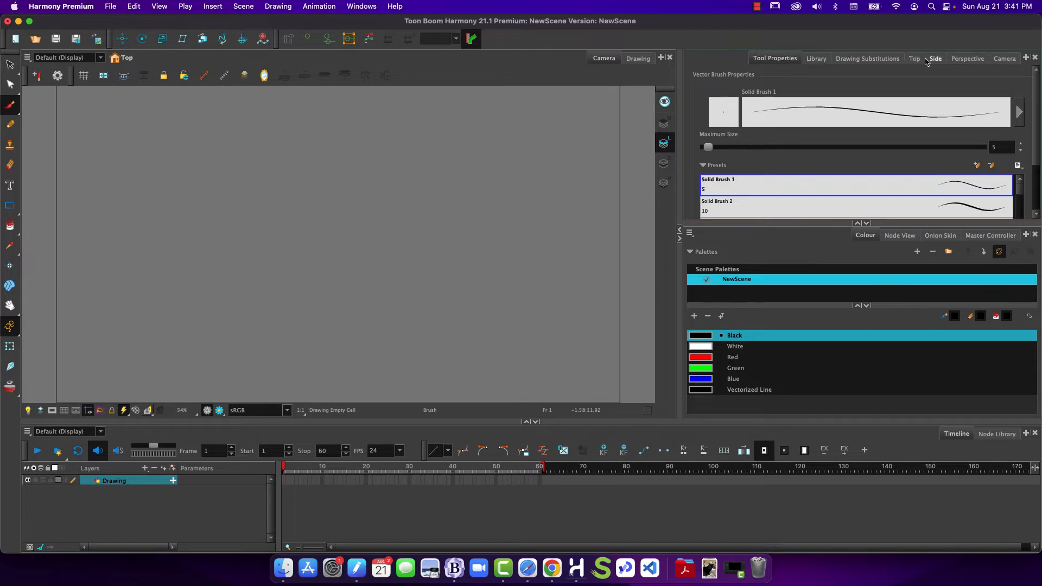
{"action": "left_click", "coordinate": [1027, 58]}
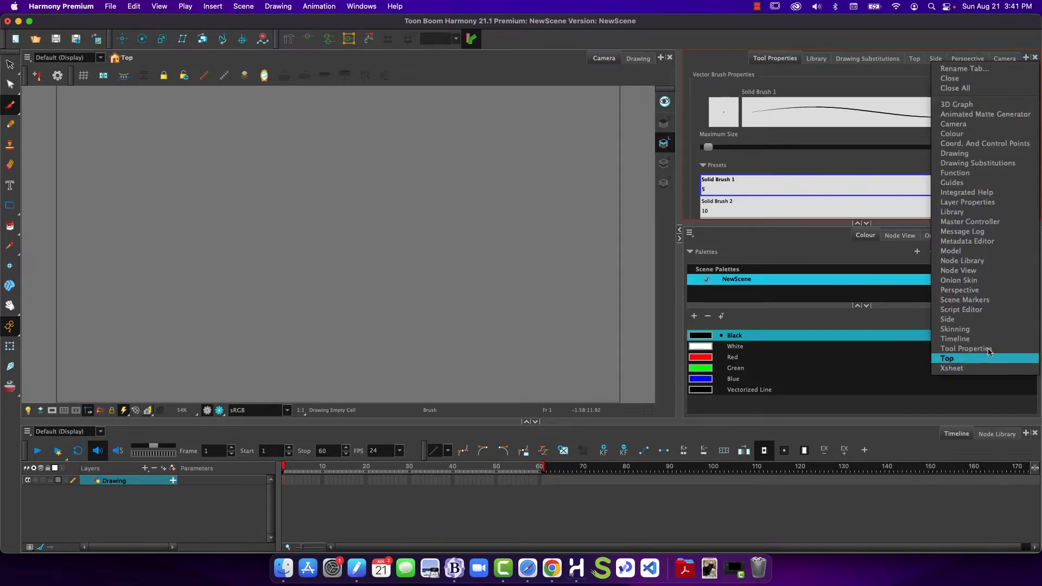
{"action": "left_click", "coordinate": [715, 62]}
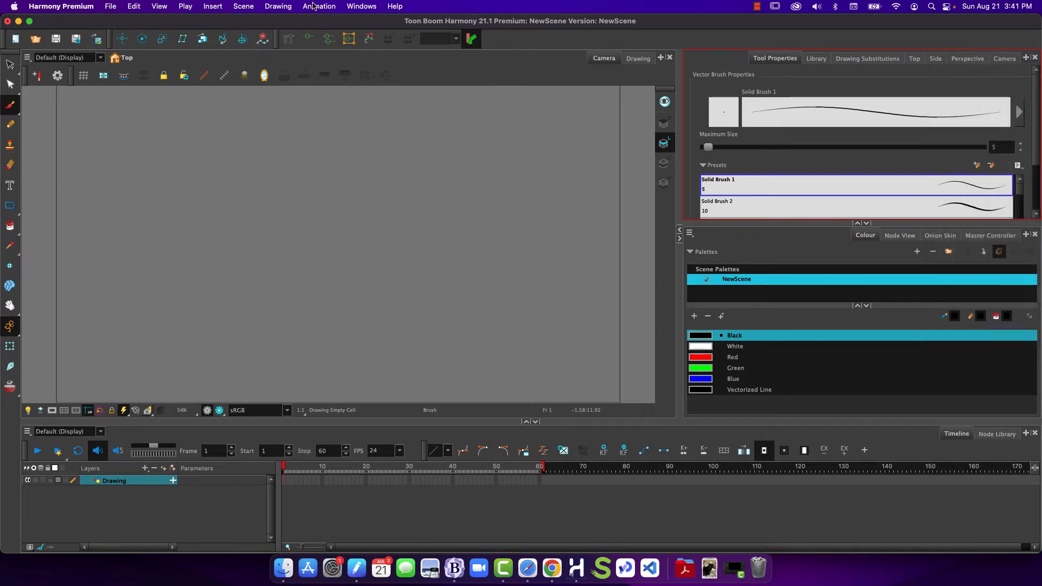
{"action": "left_click", "coordinate": [361, 6]}
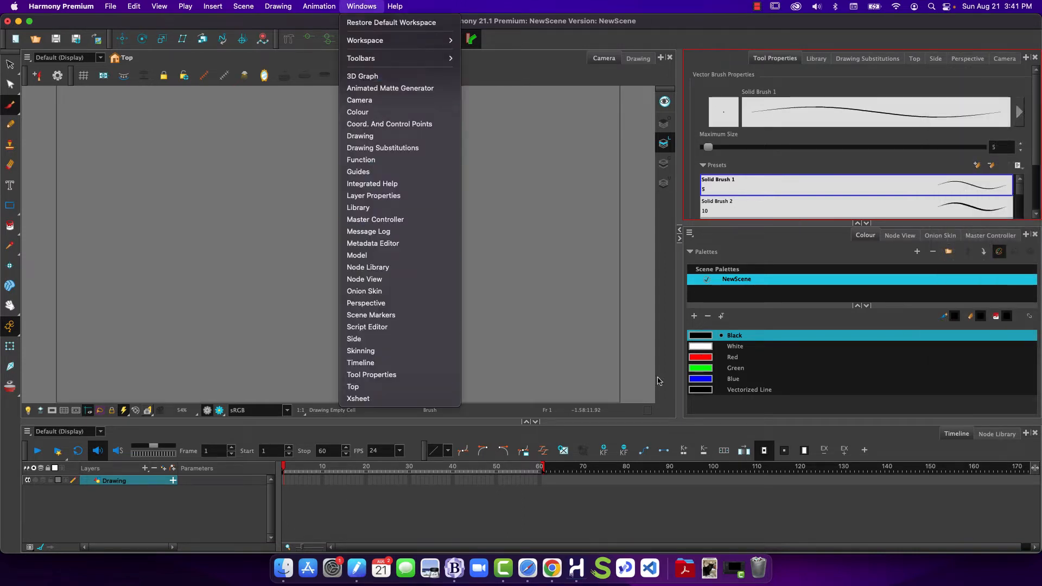
{"action": "left_click", "coordinate": [759, 236]}
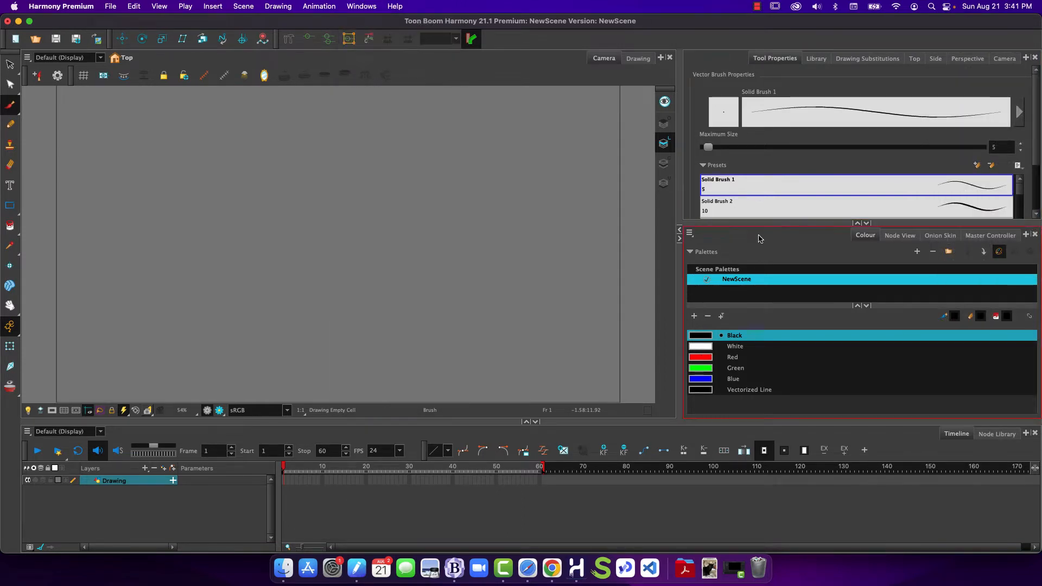
{"action": "left_click", "coordinate": [815, 226]}
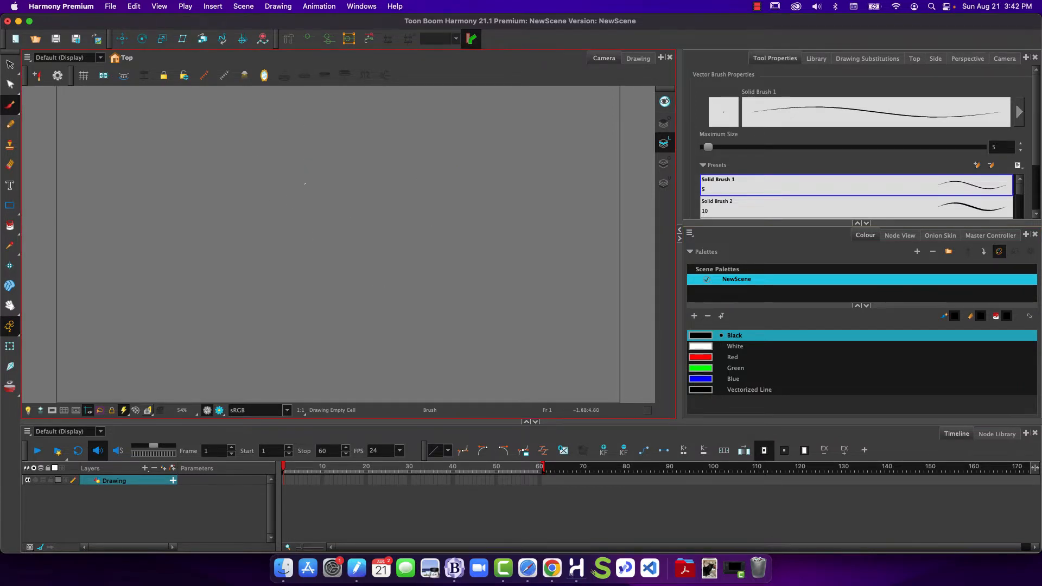
- Adjust Solid Brush 1 to a minimum size of 67.9 % and a maximum size of 32
{"action": "key", "text": "2"}
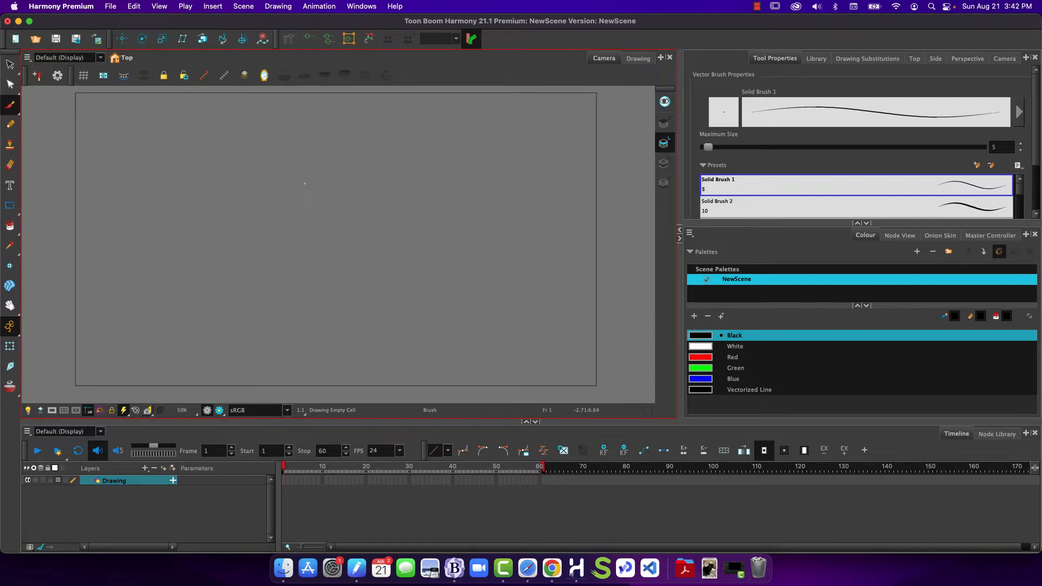
{"action": "key", "text": "2"}
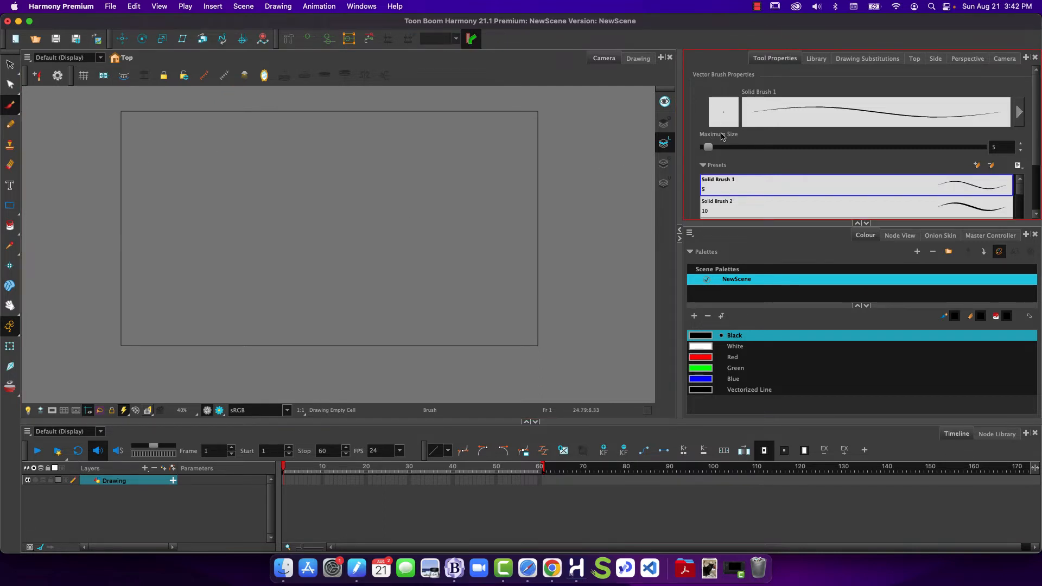
{"action": "mouse_move", "coordinate": [1019, 190]}
{"action": "left_mouse_down"}
{"action": "mouse_move", "coordinate": [1021, 210]}
{"action": "mouse_move", "coordinate": [1019, 184]}
{"action": "mouse_move", "coordinate": [1034, 165]}
{"action": "mouse_move", "coordinate": [1033, 210]}
{"action": "left_mouse_up"}
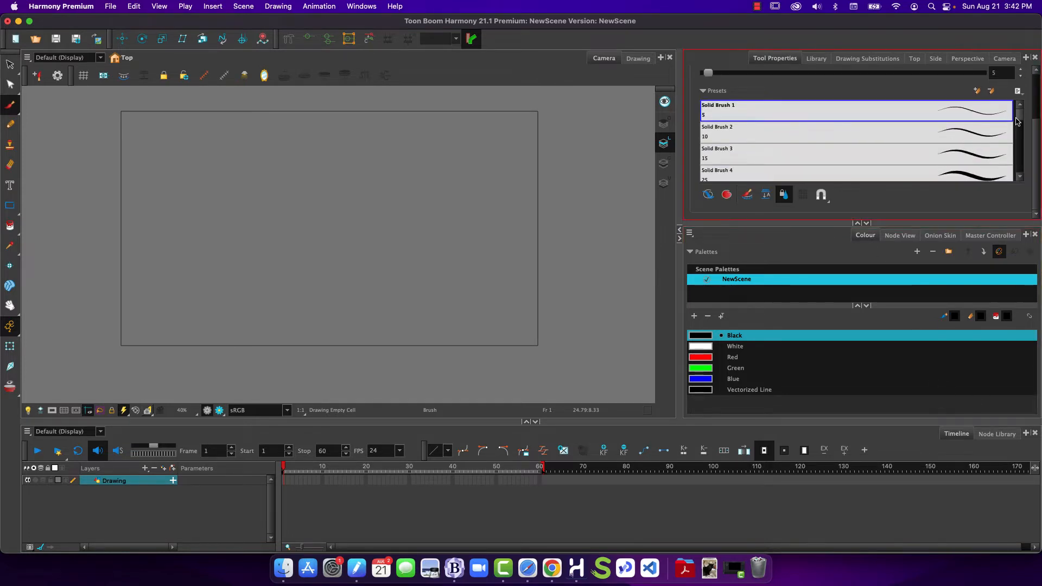
{"action": "mouse_move", "coordinate": [1020, 115]}
{"action": "left_mouse_down"}
{"action": "mouse_move", "coordinate": [1020, 144]}
{"action": "mouse_move", "coordinate": [1020, 109]}
{"action": "left_mouse_up"}
{"action": "scroll", "coordinate": [1032, 141], "scroll_direction": "up", "scroll_amount": 3}
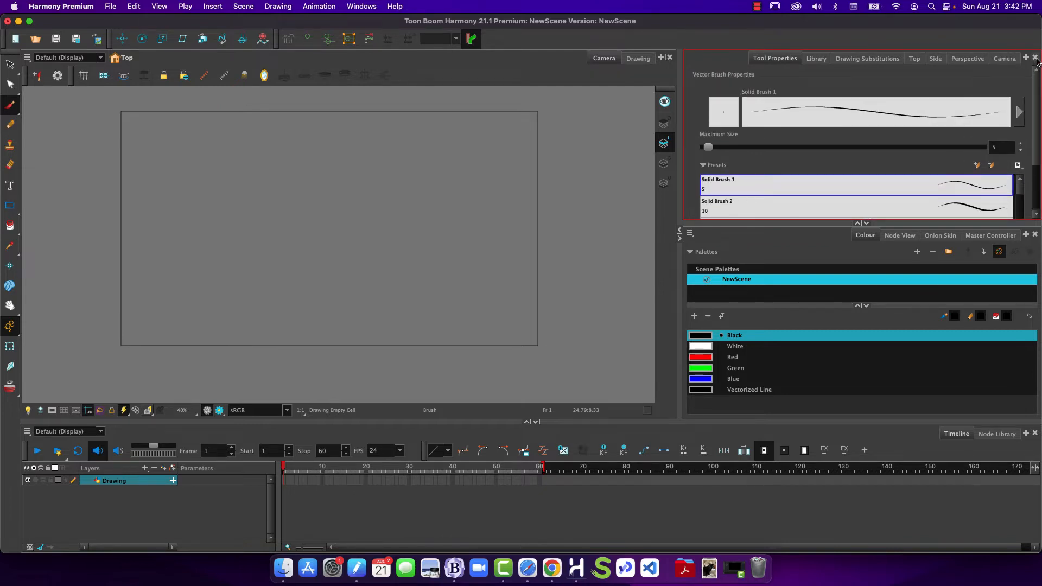
{"action": "left_click", "coordinate": [720, 120]}
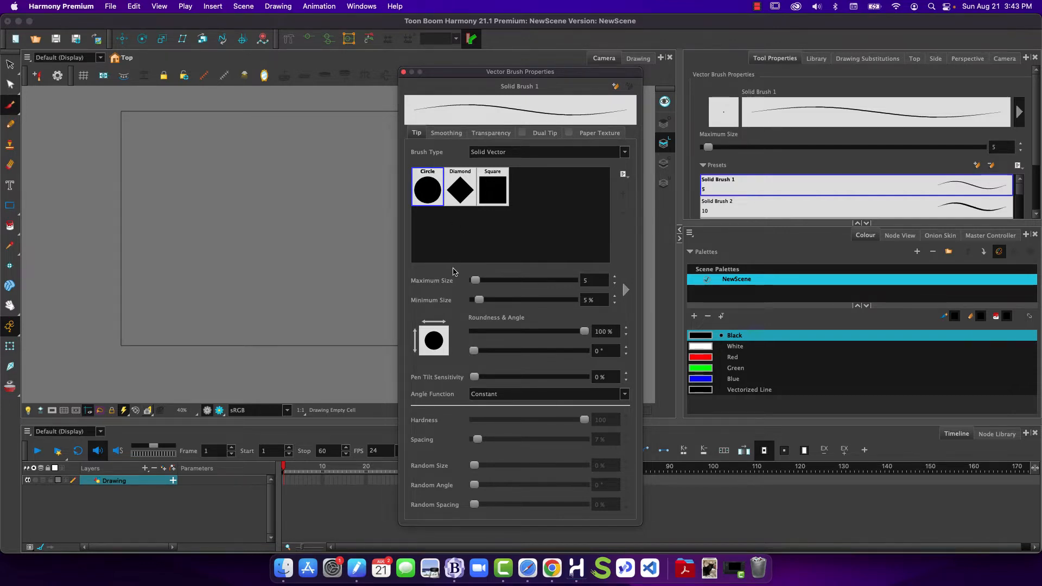
{"action": "mouse_move", "coordinate": [481, 304]}
{"action": "left_mouse_down"}
{"action": "mouse_move", "coordinate": [550, 303]}
{"action": "mouse_move", "coordinate": [472, 304]}
{"action": "mouse_move", "coordinate": [536, 301]}
{"action": "left_mouse_up"}
{"action": "mouse_move", "coordinate": [475, 280]}
{"action": "left_mouse_down"}
{"action": "mouse_move", "coordinate": [517, 282]}
{"action": "mouse_move", "coordinate": [455, 285]}
{"action": "mouse_move", "coordinate": [474, 280]}
{"action": "left_mouse_up"}
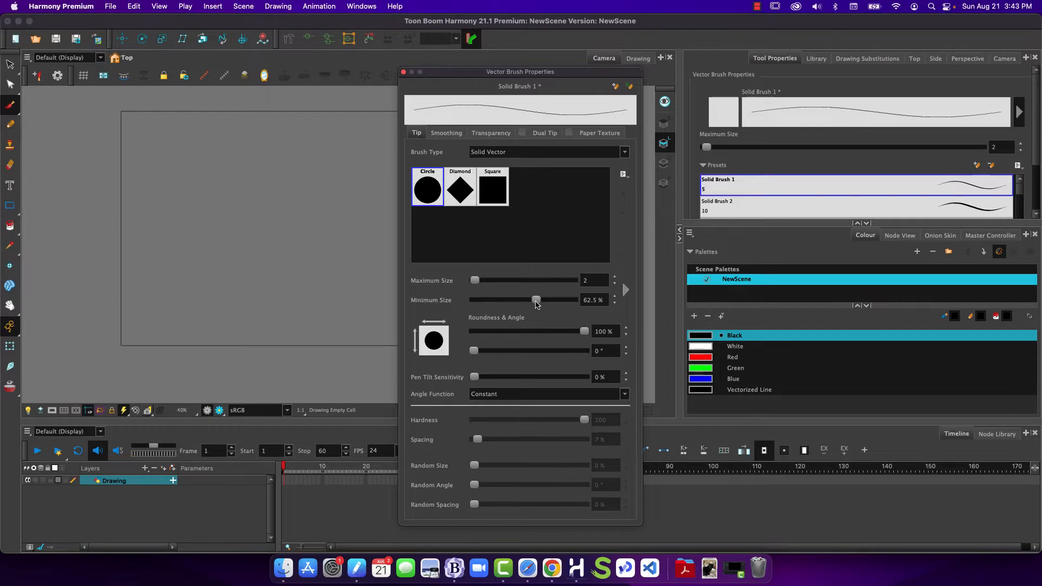
{"action": "left_click_drag", "start_coordinate": [535, 301], "coordinate": [540, 299]}
{"action": "left_click", "coordinate": [403, 72]}
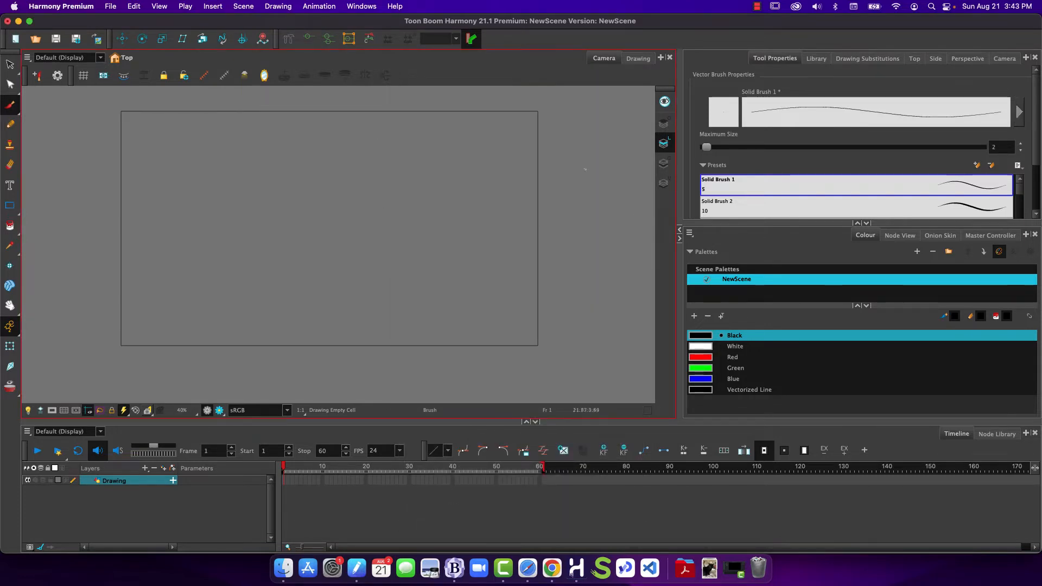
{"action": "left_click_drag", "start_coordinate": [706, 147], "coordinate": [727, 147]}
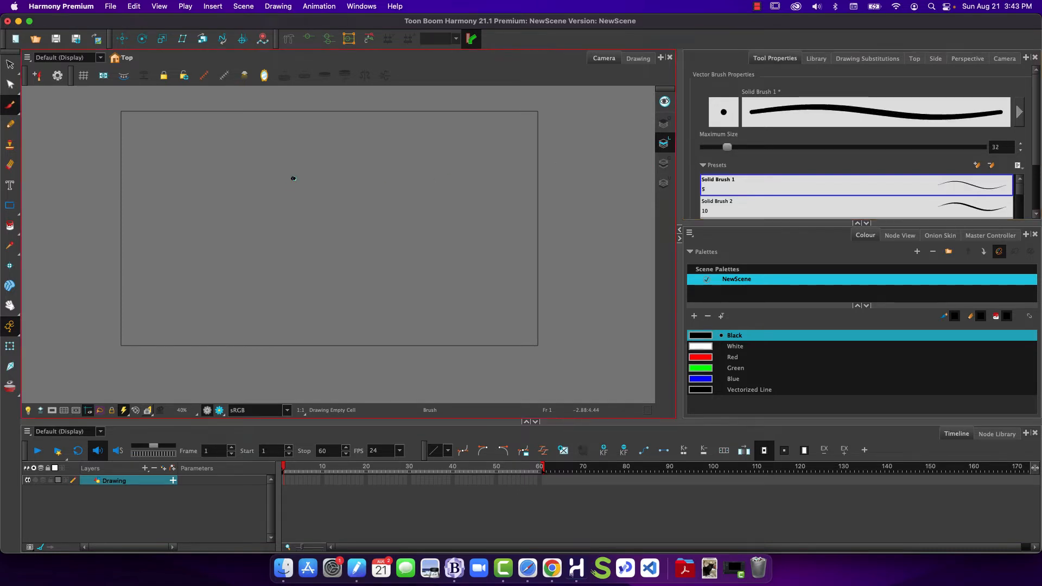
- Brush a large circle in the camera frame with loose zigzag, straight and curved test strokes in and around it
{"action": "mouse_move", "coordinate": [292, 178]}
{"action": "left_mouse_down"}
{"action": "mouse_move", "coordinate": [313, 222]}
{"action": "mouse_move", "coordinate": [356, 230]}
{"action": "mouse_move", "coordinate": [363, 268]}
{"action": "left_mouse_up"}
{"action": "left_click_drag", "start_coordinate": [312, 222], "coordinate": [275, 285]}
{"action": "mouse_move", "coordinate": [267, 172]}
{"action": "left_mouse_down"}
{"action": "mouse_move", "coordinate": [397, 273]}
{"action": "mouse_move", "coordinate": [398, 223]}
{"action": "left_mouse_up"}
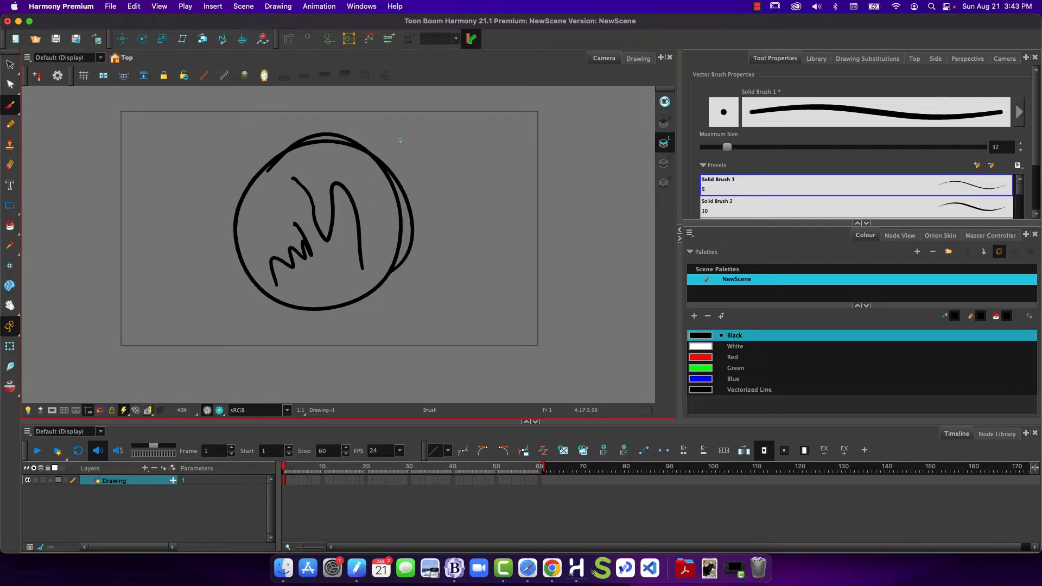
{"action": "left_click_drag", "start_coordinate": [400, 136], "coordinate": [399, 289]}
{"action": "left_click_drag", "start_coordinate": [419, 205], "coordinate": [206, 166]}
{"action": "mouse_move", "coordinate": [451, 193]}
{"action": "left_mouse_down"}
{"action": "mouse_move", "coordinate": [414, 197]}
{"action": "mouse_move", "coordinate": [299, 280]}
{"action": "mouse_move", "coordinate": [410, 254]}
{"action": "left_mouse_up"}
{"action": "mouse_move", "coordinate": [432, 196]}
{"action": "left_mouse_down"}
{"action": "mouse_move", "coordinate": [477, 188]}
{"action": "mouse_move", "coordinate": [437, 266]}
{"action": "left_mouse_up"}
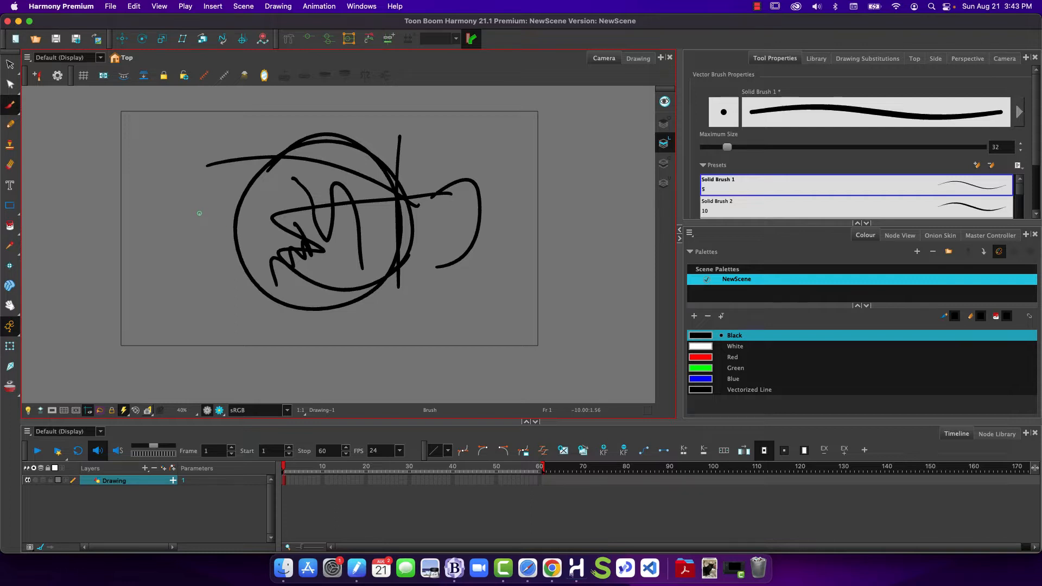
- Resize the brush interactively on the canvas to paint a thick blob and a thin zigzag beside the circle, ending at maximum size 25.1
{"action": "key", "text": "o"}
{"action": "mouse_move", "coordinate": [195, 212]}
{"action": "left_mouse_down"}
{"action": "mouse_move", "coordinate": [152, 216]}
{"action": "mouse_move", "coordinate": [197, 220]}
{"action": "mouse_move", "coordinate": [176, 217]}
{"action": "mouse_move", "coordinate": [177, 196]}
{"action": "mouse_move", "coordinate": [173, 257]}
{"action": "mouse_move", "coordinate": [244, 287]}
{"action": "mouse_move", "coordinate": [214, 284]}
{"action": "mouse_move", "coordinate": [222, 285]}
{"action": "mouse_move", "coordinate": [207, 311]}
{"action": "left_mouse_up"}
{"action": "key", "text": "o"}
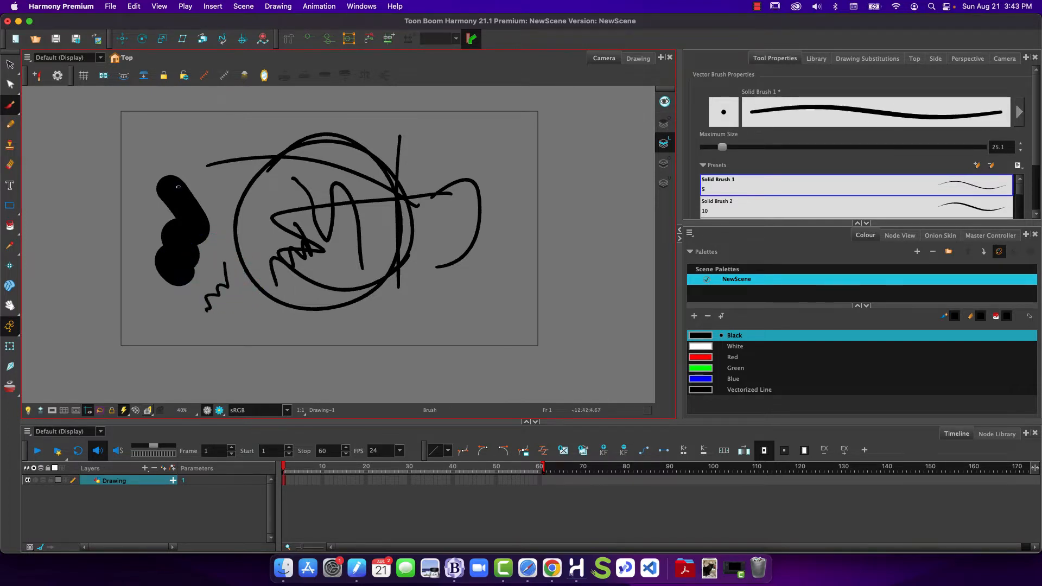
- Set the brush's minimum size to 0 % and its maximum size to 80.4
{"action": "left_click", "coordinate": [718, 115]}
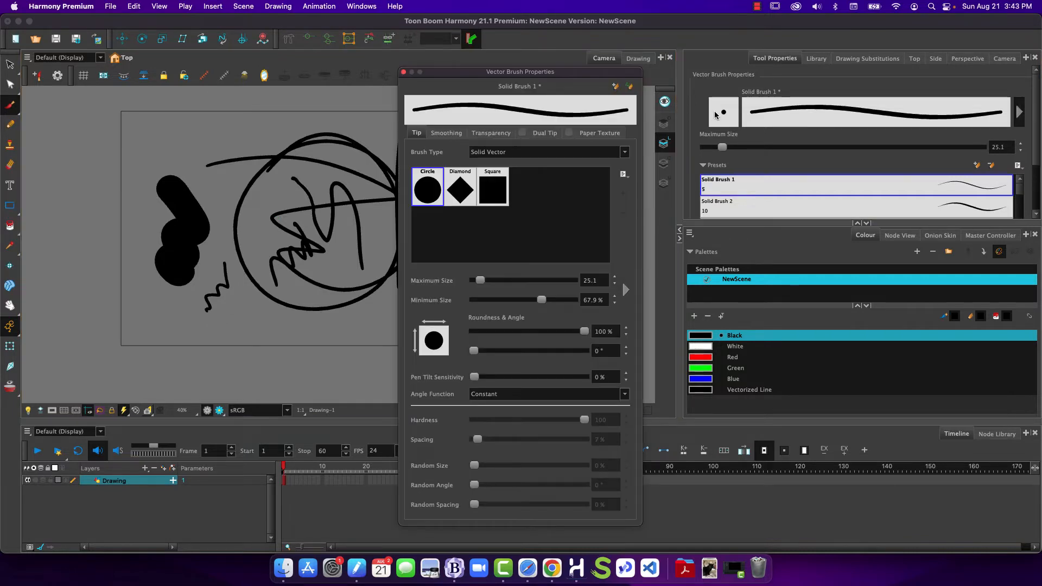
{"action": "mouse_move", "coordinate": [540, 300]}
{"action": "left_mouse_down"}
{"action": "mouse_move", "coordinate": [445, 304]}
{"action": "mouse_move", "coordinate": [494, 280]}
{"action": "left_mouse_up"}
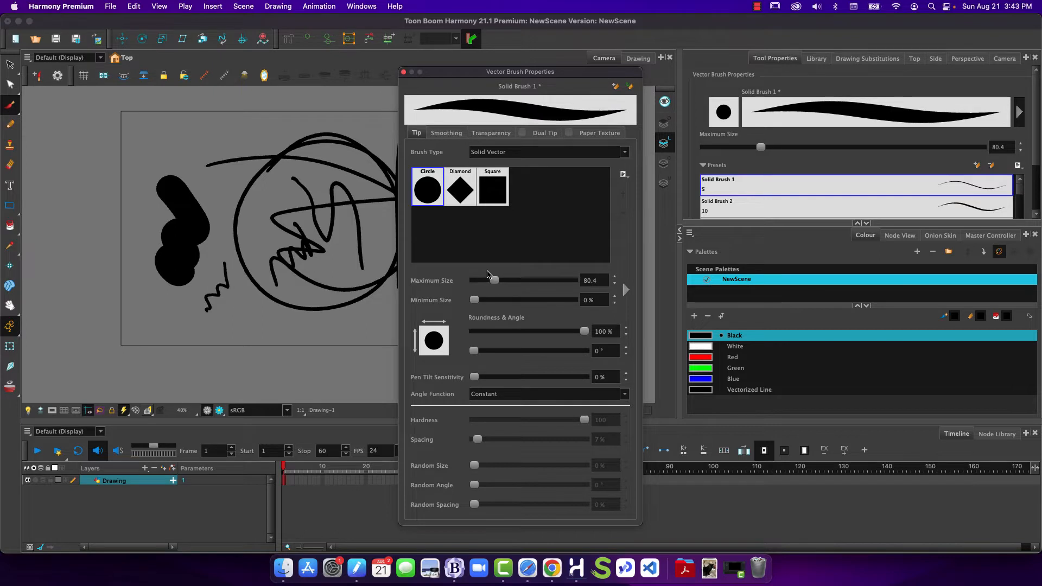
{"action": "left_click", "coordinate": [403, 71]}
- Paint tapering curves, wavy lines and straight strokes around the circle and along the edges of the camera frame
{"action": "mouse_move", "coordinate": [438, 135]}
{"action": "left_mouse_down"}
{"action": "mouse_move", "coordinate": [465, 138]}
{"action": "mouse_move", "coordinate": [499, 301]}
{"action": "mouse_move", "coordinate": [409, 313]}
{"action": "mouse_move", "coordinate": [342, 339]}
{"action": "mouse_move", "coordinate": [325, 330]}
{"action": "mouse_move", "coordinate": [292, 338]}
{"action": "mouse_move", "coordinate": [276, 319]}
{"action": "mouse_move", "coordinate": [244, 353]}
{"action": "mouse_move", "coordinate": [168, 326]}
{"action": "left_mouse_up"}
{"action": "left_click", "coordinate": [448, 294]}
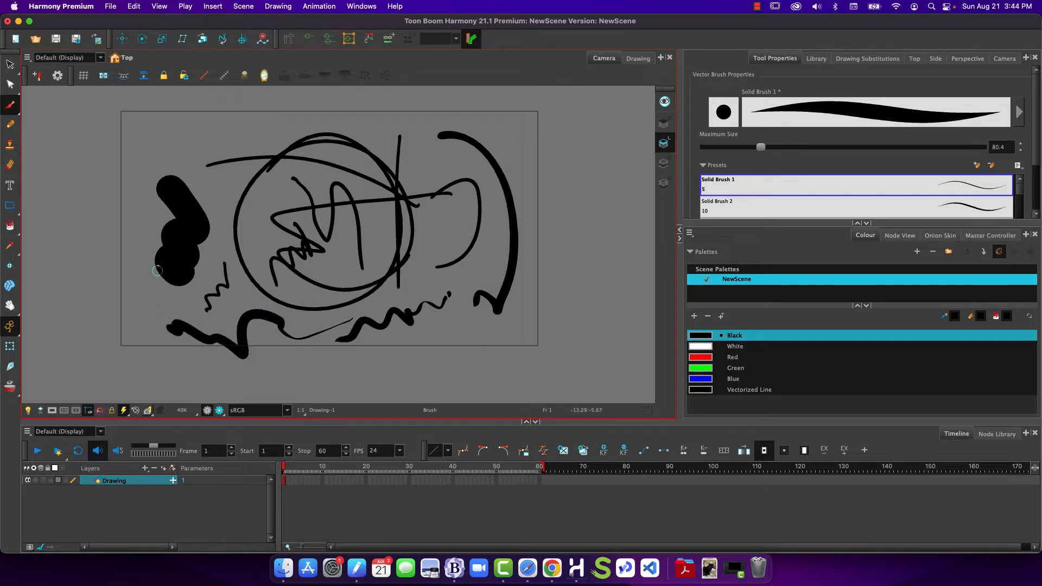
{"action": "mouse_move", "coordinate": [143, 132]}
{"action": "left_mouse_down"}
{"action": "mouse_move", "coordinate": [143, 252]}
{"action": "mouse_move", "coordinate": [190, 143]}
{"action": "mouse_move", "coordinate": [331, 136]}
{"action": "left_mouse_up"}
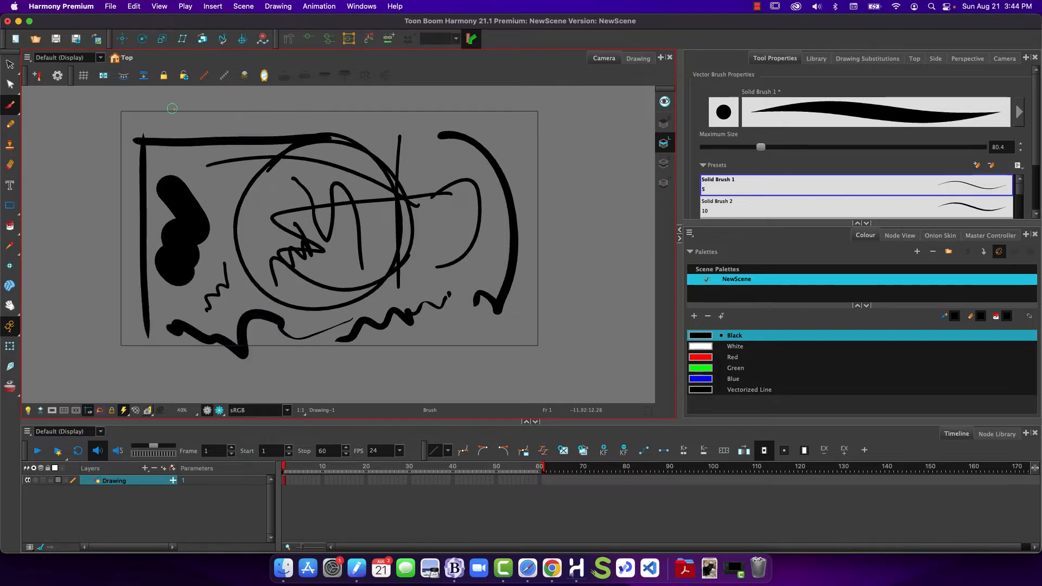
{"action": "mouse_move", "coordinate": [196, 119]}
{"action": "left_mouse_down"}
{"action": "mouse_move", "coordinate": [203, 170]}
{"action": "mouse_move", "coordinate": [235, 131]}
{"action": "mouse_move", "coordinate": [247, 157]}
{"action": "left_mouse_up"}
{"action": "mouse_move", "coordinate": [337, 179]}
{"action": "left_mouse_down"}
{"action": "mouse_move", "coordinate": [304, 180]}
{"action": "mouse_move", "coordinate": [247, 207]}
{"action": "left_mouse_up"}
{"action": "left_click_drag", "start_coordinate": [314, 211], "coordinate": [214, 236]}
{"action": "left_click_drag", "start_coordinate": [455, 117], "coordinate": [453, 314]}
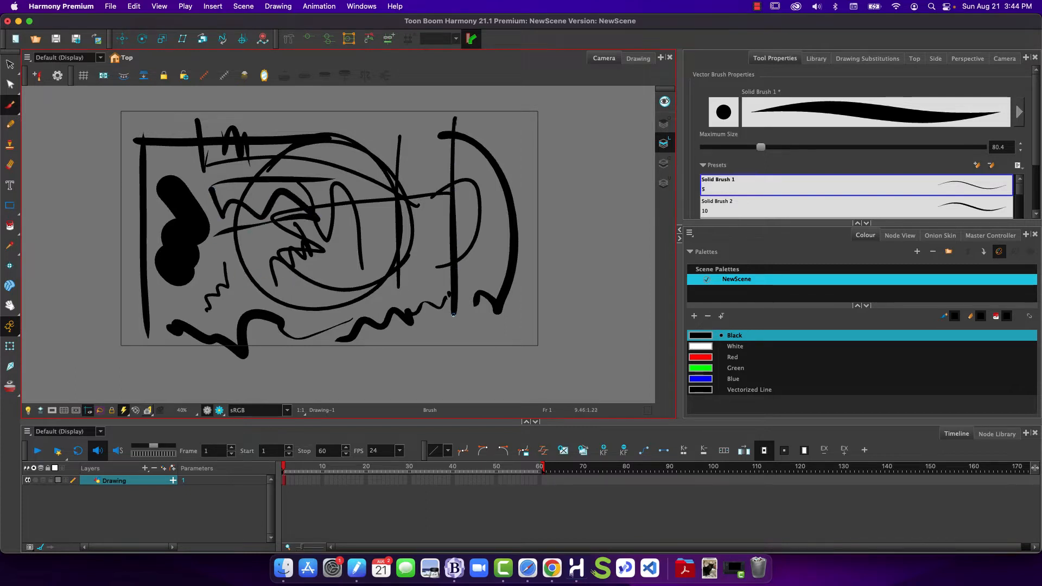
{"action": "mouse_move", "coordinate": [530, 135]}
{"action": "left_mouse_down"}
{"action": "mouse_move", "coordinate": [405, 130]}
{"action": "mouse_move", "coordinate": [526, 288]}
{"action": "mouse_move", "coordinate": [496, 326]}
{"action": "mouse_move", "coordinate": [449, 327]}
{"action": "mouse_move", "coordinate": [459, 338]}
{"action": "mouse_move", "coordinate": [394, 335]}
{"action": "left_mouse_up"}
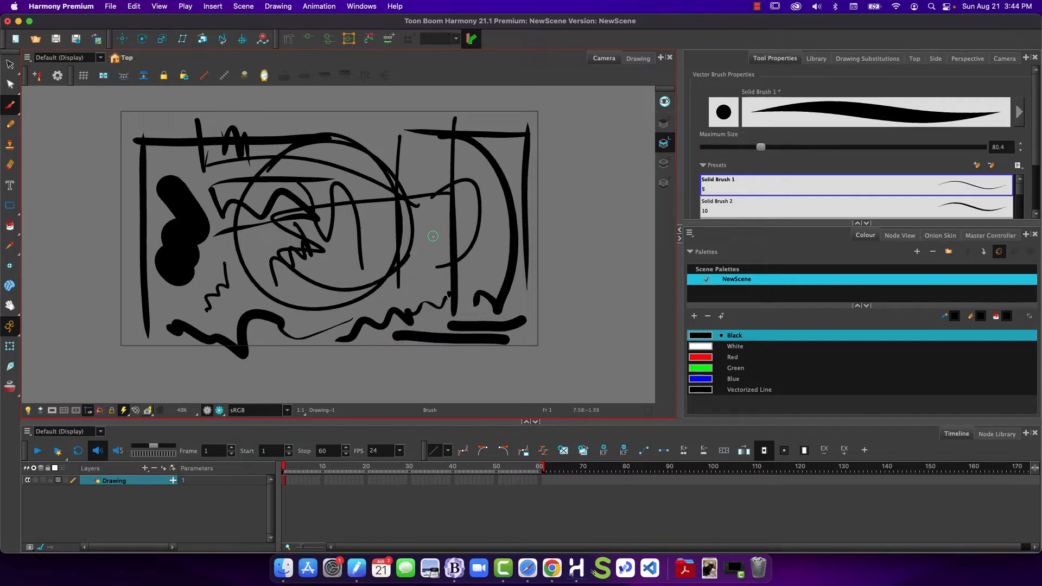
{"action": "left_click_drag", "start_coordinate": [432, 236], "coordinate": [421, 290]}
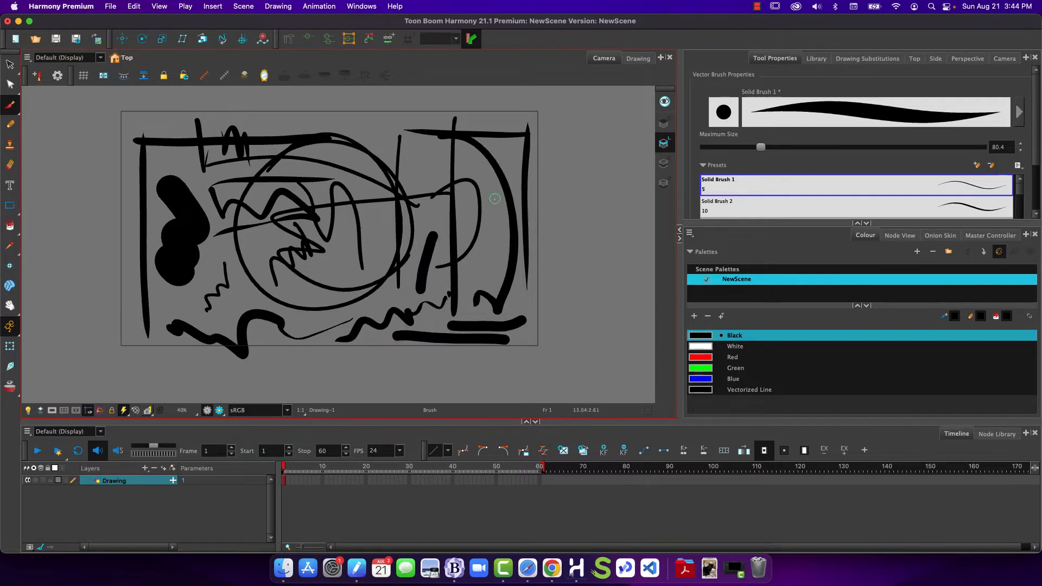
- Brush more straight test strokes across the circle and along the upper, lower and left parts of the camera frame
{"action": "left_click_drag", "start_coordinate": [495, 193], "coordinate": [494, 293]}
{"action": "left_click_drag", "start_coordinate": [503, 233], "coordinate": [313, 215]}
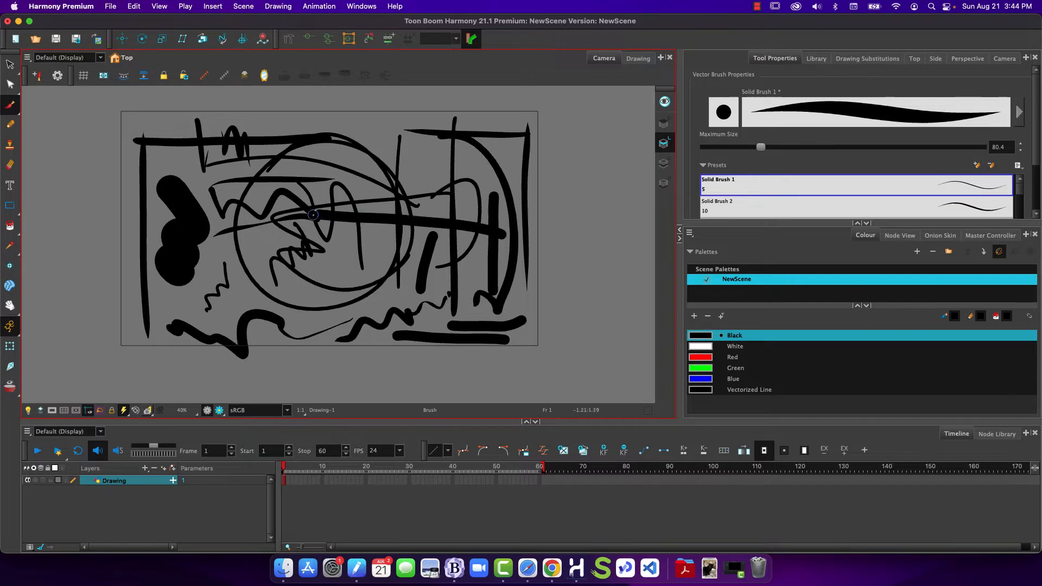
{"action": "left_click_drag", "start_coordinate": [451, 158], "coordinate": [280, 148]}
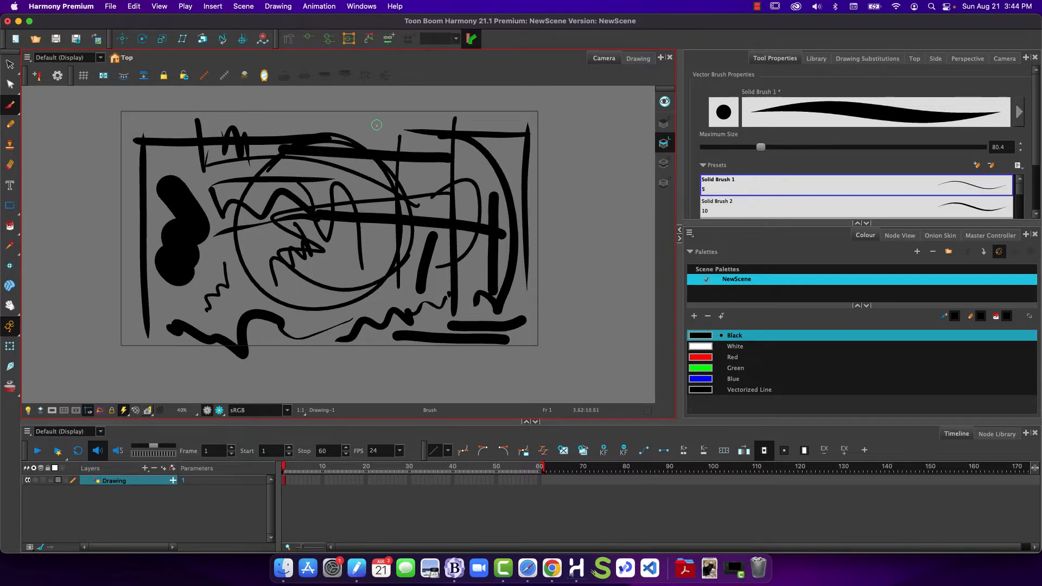
{"action": "left_click_drag", "start_coordinate": [377, 124], "coordinate": [276, 122]}
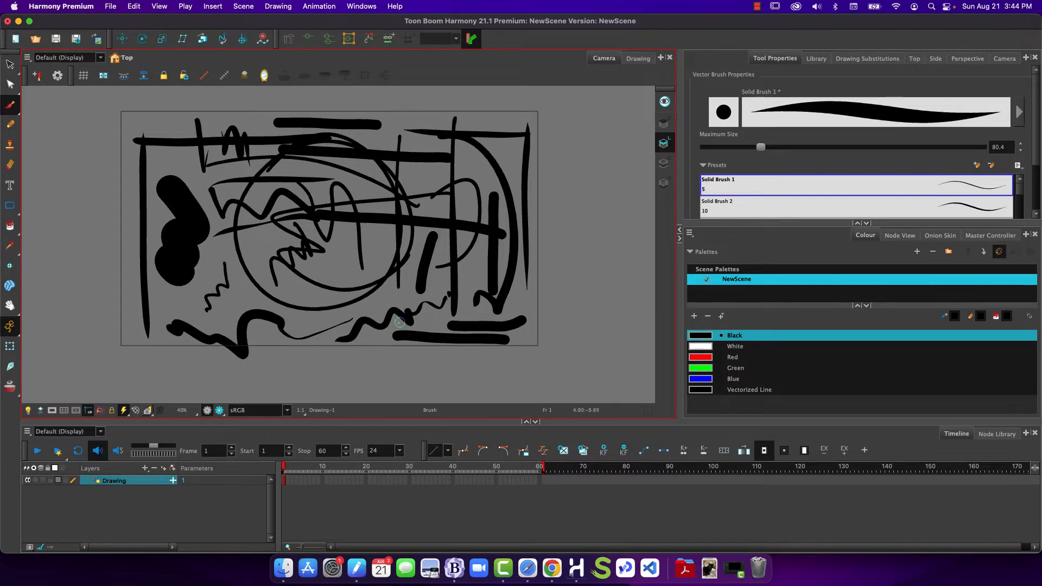
{"action": "left_click_drag", "start_coordinate": [403, 320], "coordinate": [181, 328]}
{"action": "left_click_drag", "start_coordinate": [213, 197], "coordinate": [223, 338]}
{"action": "mouse_move", "coordinate": [300, 302]}
{"action": "left_mouse_down"}
{"action": "mouse_move", "coordinate": [172, 307]}
{"action": "mouse_move", "coordinate": [156, 320]}
{"action": "left_mouse_up"}
{"action": "left_click_drag", "start_coordinate": [152, 279], "coordinate": [150, 312]}
{"action": "left_click_drag", "start_coordinate": [130, 143], "coordinate": [138, 324]}
{"action": "left_click_drag", "start_coordinate": [142, 274], "coordinate": [188, 278]}
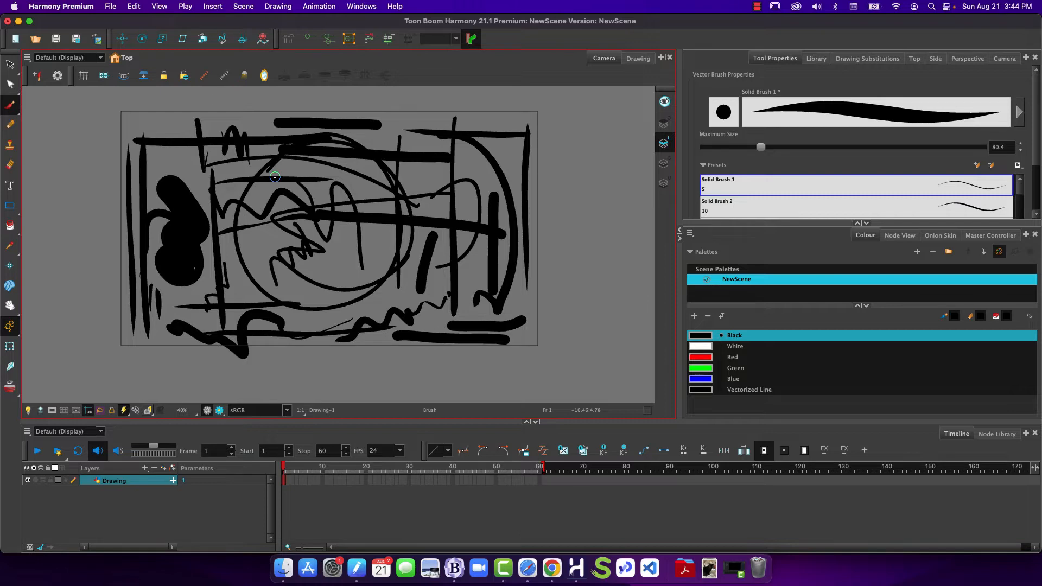
- Switch to the Pencil tool and delete all brush strokes from the drawing
{"action": "key", "text": "alt+x"}
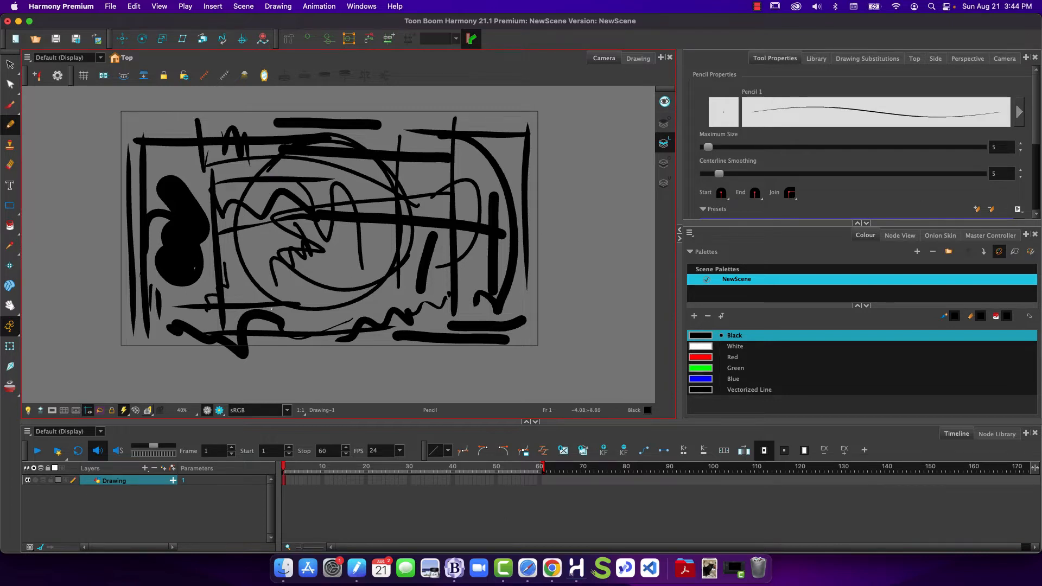
{"action": "key", "text": "super+a"}
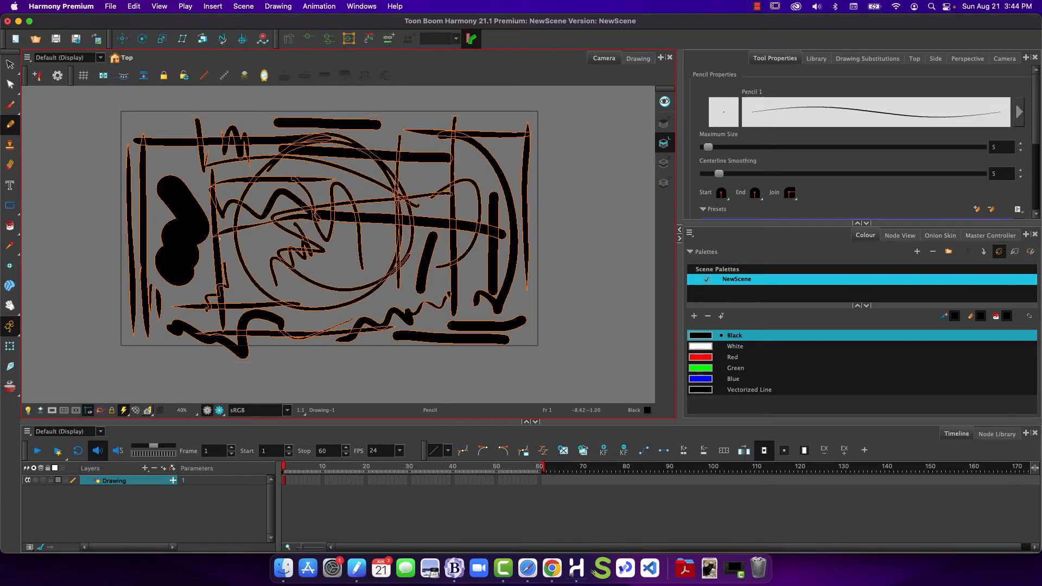
{"action": "key", "text": "BackSpace"}
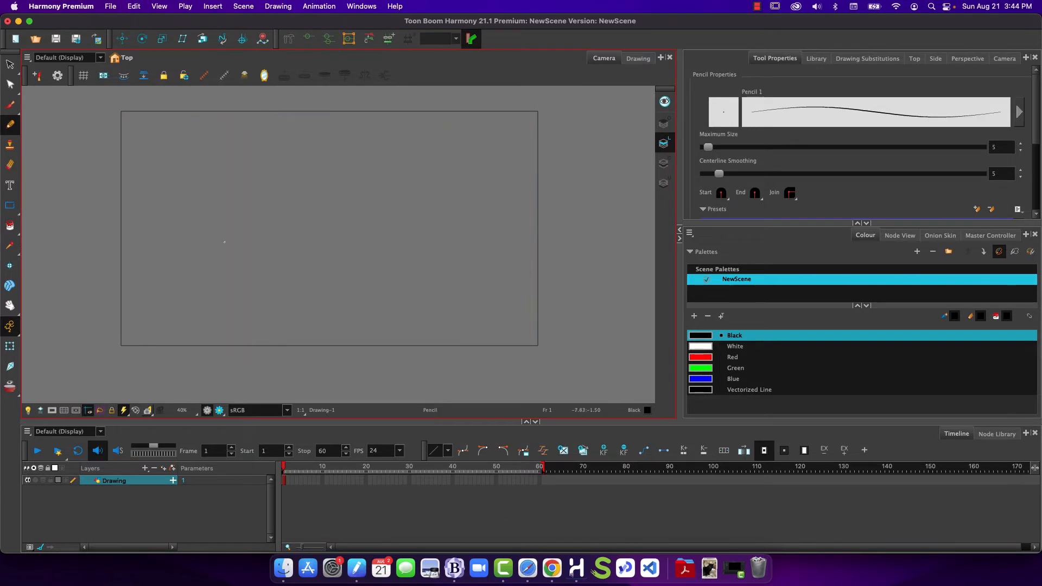
- Set the pencil's maximum size to 37.6 in its detailed properties and draw three wavy vertical lines in the camera frame
{"action": "left_click", "coordinate": [717, 117]}
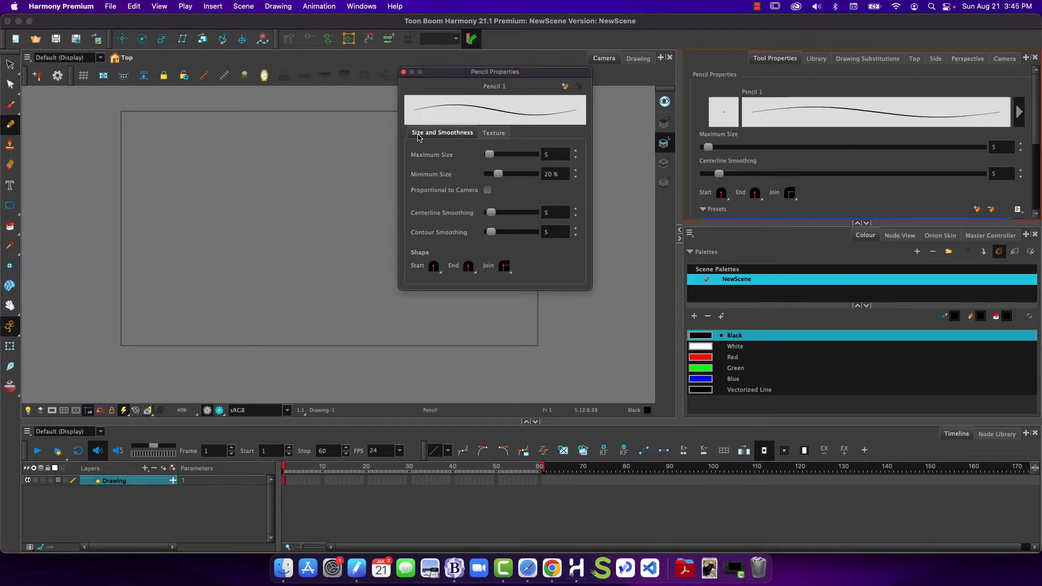
{"action": "mouse_move", "coordinate": [489, 156]}
{"action": "left_mouse_down"}
{"action": "mouse_move", "coordinate": [505, 155]}
{"action": "mouse_move", "coordinate": [493, 155]}
{"action": "left_mouse_up"}
{"action": "mouse_move", "coordinate": [303, 145]}
{"action": "left_mouse_down"}
{"action": "mouse_move", "coordinate": [302, 186]}
{"action": "mouse_move", "coordinate": [258, 236]}
{"action": "mouse_move", "coordinate": [263, 271]}
{"action": "left_mouse_up"}
{"action": "mouse_move", "coordinate": [221, 146]}
{"action": "left_mouse_down"}
{"action": "mouse_move", "coordinate": [244, 167]}
{"action": "mouse_move", "coordinate": [217, 200]}
{"action": "mouse_move", "coordinate": [217, 258]}
{"action": "left_mouse_up"}
{"action": "mouse_move", "coordinate": [167, 139]}
{"action": "left_mouse_down"}
{"action": "mouse_move", "coordinate": [180, 152]}
{"action": "mouse_move", "coordinate": [171, 250]}
{"action": "left_mouse_up"}
- Set the pencil's centerline smoothing to 100 and draw a long vertical line, a hooked curve and a small circle
{"action": "left_click_drag", "start_coordinate": [491, 212], "coordinate": [535, 213]}
{"action": "left_click_drag", "start_coordinate": [355, 152], "coordinate": [355, 296]}
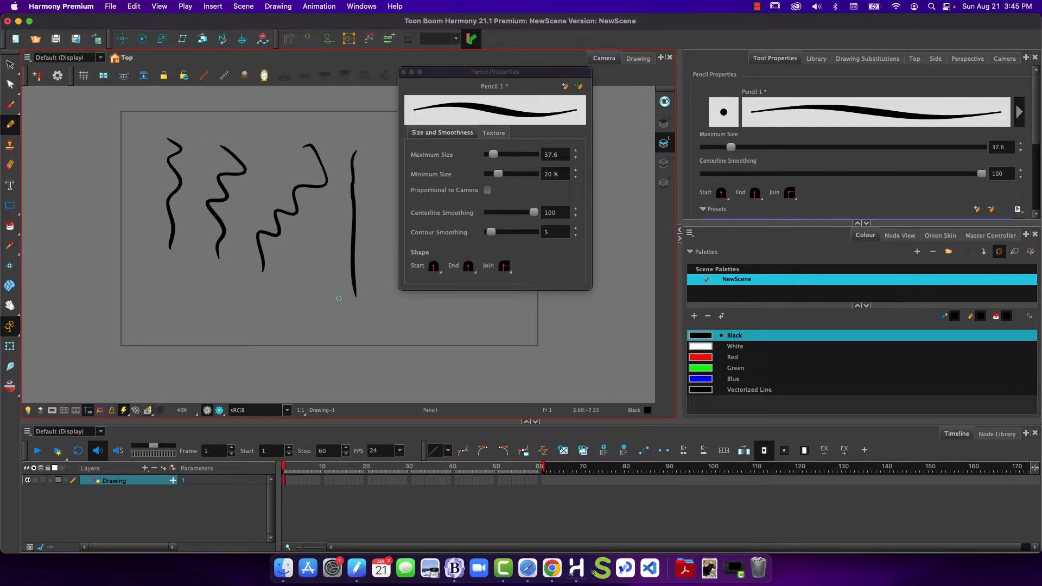
{"action": "mouse_move", "coordinate": [320, 222]}
{"action": "left_mouse_down"}
{"action": "mouse_move", "coordinate": [322, 274]}
{"action": "mouse_move", "coordinate": [280, 318]}
{"action": "left_mouse_up"}
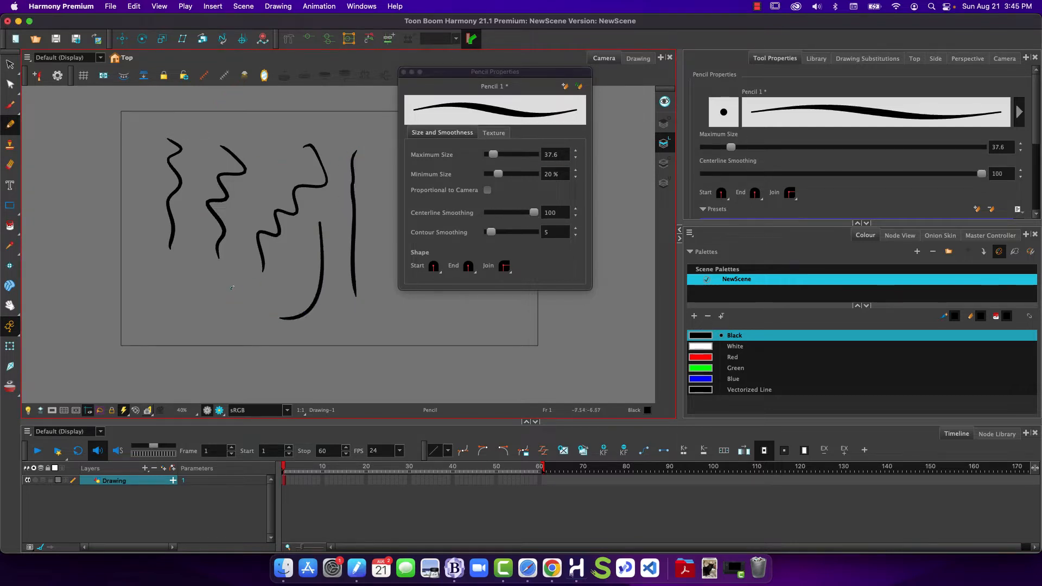
{"action": "mouse_move", "coordinate": [232, 287]}
{"action": "left_mouse_down"}
{"action": "mouse_move", "coordinate": [261, 306]}
{"action": "mouse_move", "coordinate": [243, 283]}
{"action": "left_mouse_up"}
- Set the pencil's centerline smoothing to 17.6 and draw two circles, two rounded squares, straight lines and a short curve
{"action": "left_click_drag", "start_coordinate": [534, 213], "coordinate": [497, 213]}
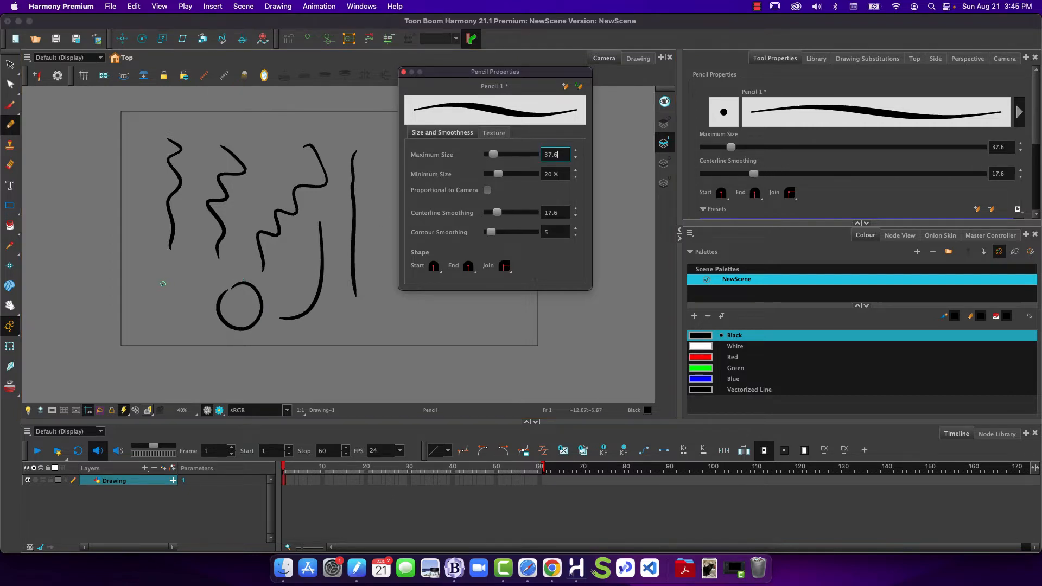
{"action": "mouse_move", "coordinate": [163, 283]}
{"action": "left_mouse_down"}
{"action": "mouse_move", "coordinate": [186, 285]}
{"action": "mouse_move", "coordinate": [155, 316]}
{"action": "mouse_move", "coordinate": [162, 277]}
{"action": "left_mouse_up"}
{"action": "mouse_move", "coordinate": [271, 130]}
{"action": "left_mouse_down"}
{"action": "mouse_move", "coordinate": [287, 166]}
{"action": "mouse_move", "coordinate": [253, 178]}
{"action": "mouse_move", "coordinate": [243, 155]}
{"action": "mouse_move", "coordinate": [271, 133]}
{"action": "left_mouse_up"}
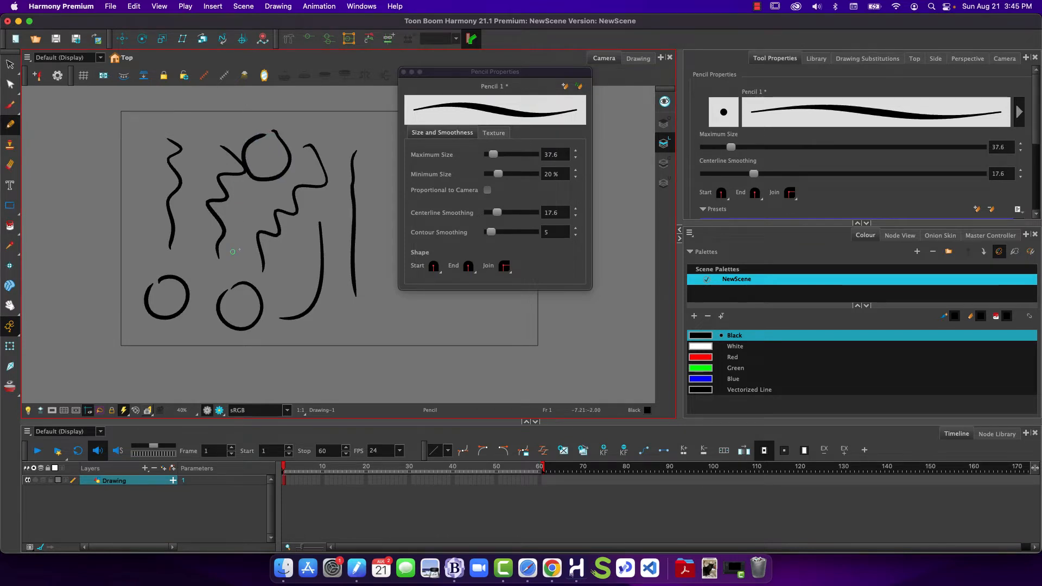
{"action": "mouse_move", "coordinate": [244, 245]}
{"action": "left_mouse_down"}
{"action": "mouse_move", "coordinate": [214, 273]}
{"action": "mouse_move", "coordinate": [229, 281]}
{"action": "mouse_move", "coordinate": [253, 282]}
{"action": "mouse_move", "coordinate": [255, 238]}
{"action": "mouse_move", "coordinate": [282, 243]}
{"action": "mouse_move", "coordinate": [278, 274]}
{"action": "mouse_move", "coordinate": [299, 282]}
{"action": "mouse_move", "coordinate": [312, 236]}
{"action": "left_mouse_up"}
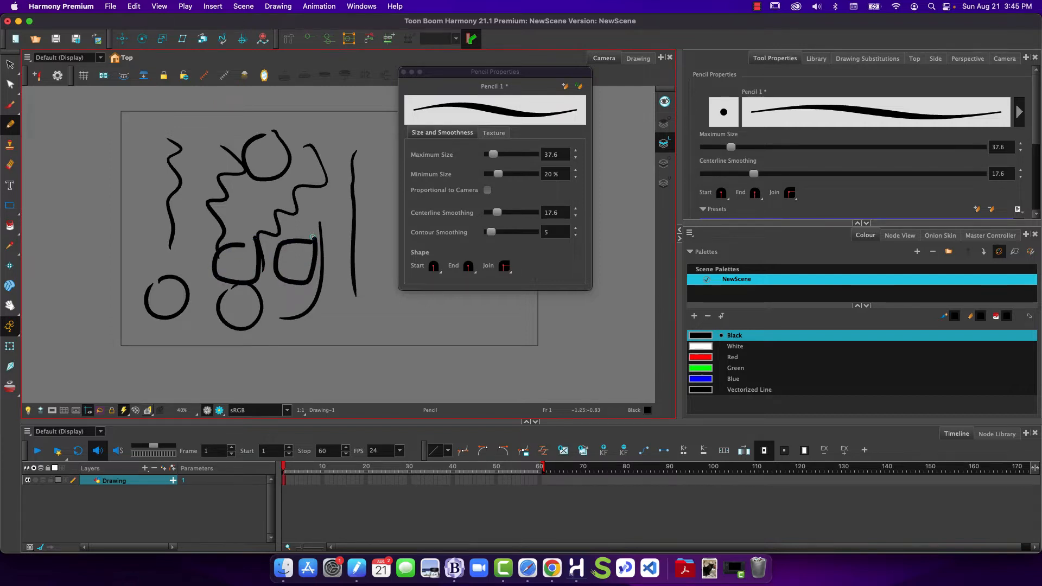
{"action": "left_click_drag", "start_coordinate": [335, 194], "coordinate": [335, 265]}
{"action": "mouse_move", "coordinate": [331, 314]}
{"action": "left_mouse_down"}
{"action": "mouse_move", "coordinate": [449, 324]}
{"action": "mouse_move", "coordinate": [480, 339]}
{"action": "mouse_move", "coordinate": [427, 335]}
{"action": "left_mouse_up"}
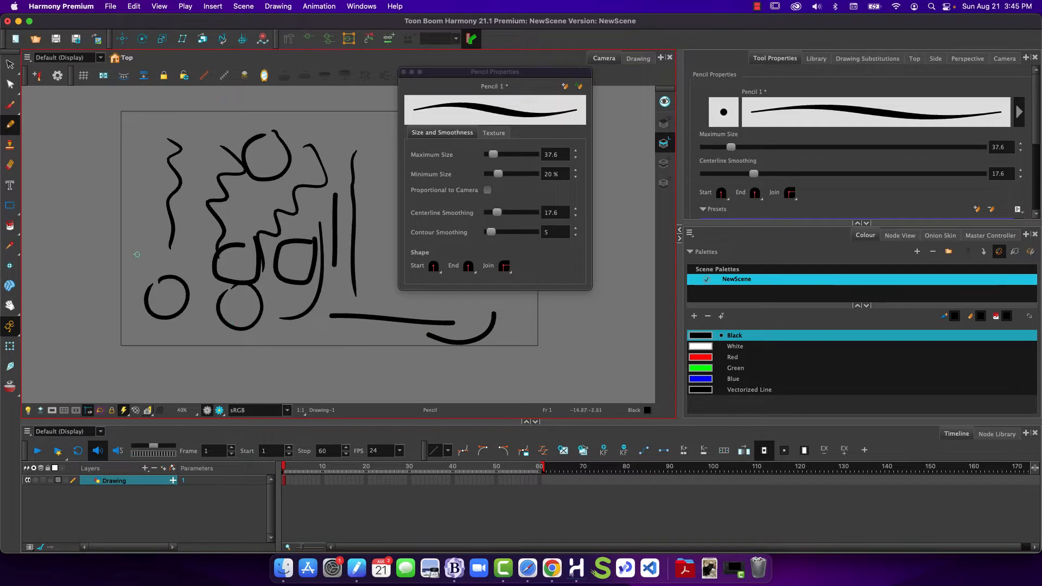
- Draw thin straight pencil lines and two large arcs around the leftmost wavy line
{"action": "left_click_drag", "start_coordinate": [145, 150], "coordinate": [149, 237]}
{"action": "mouse_move", "coordinate": [142, 170]}
{"action": "left_mouse_down"}
{"action": "mouse_move", "coordinate": [145, 241]}
{"action": "mouse_move", "coordinate": [152, 213]}
{"action": "left_mouse_up"}
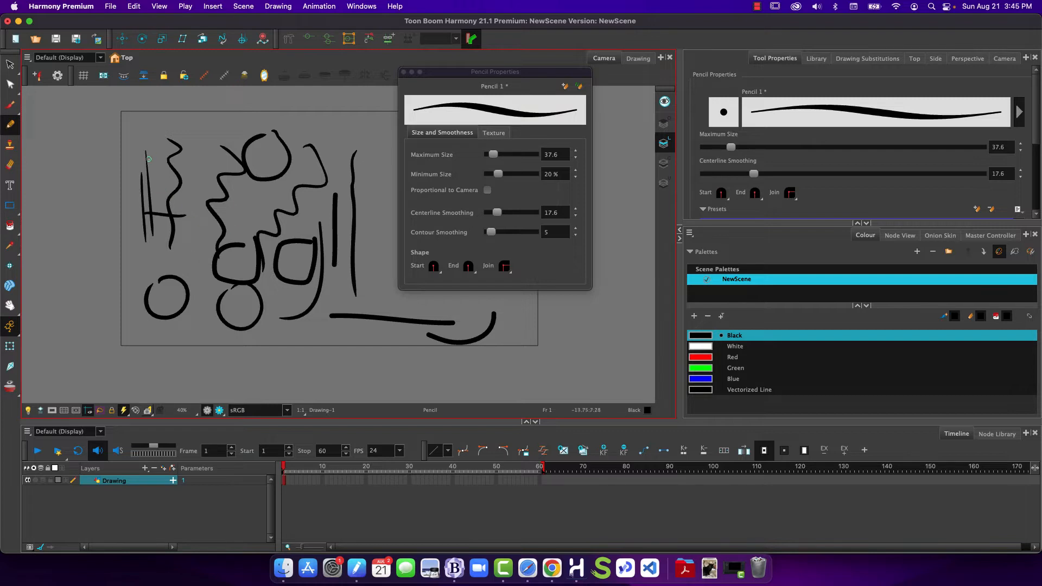
{"action": "mouse_move", "coordinate": [127, 152]}
{"action": "left_mouse_down"}
{"action": "mouse_move", "coordinate": [151, 133]}
{"action": "mouse_move", "coordinate": [216, 218]}
{"action": "left_mouse_up"}
{"action": "left_click_drag", "start_coordinate": [140, 127], "coordinate": [188, 239]}
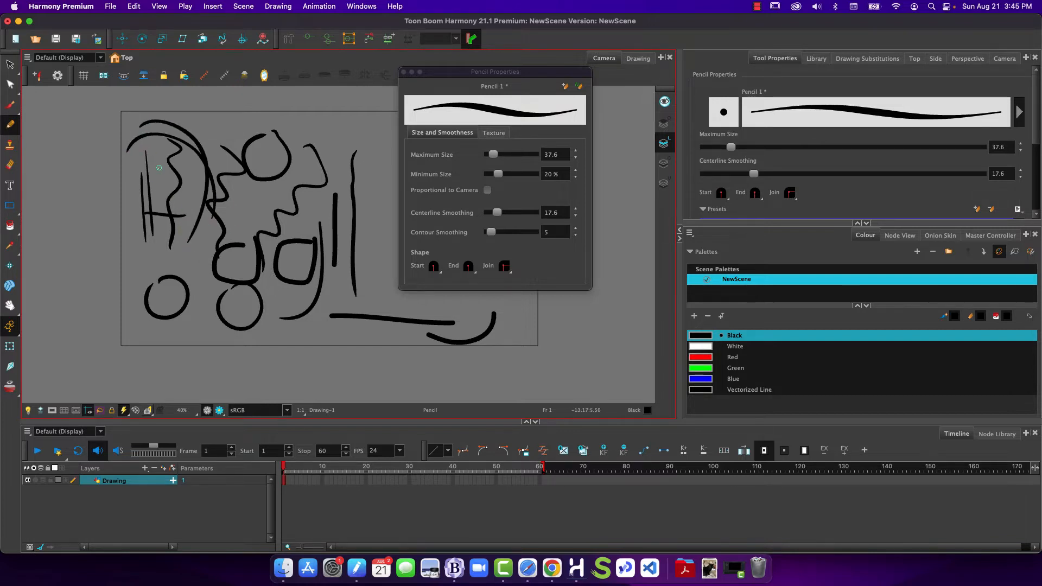
- Delete all pencil strokes from the drawing and close the detailed pencil properties
{"action": "key", "text": "ctrl+a"}
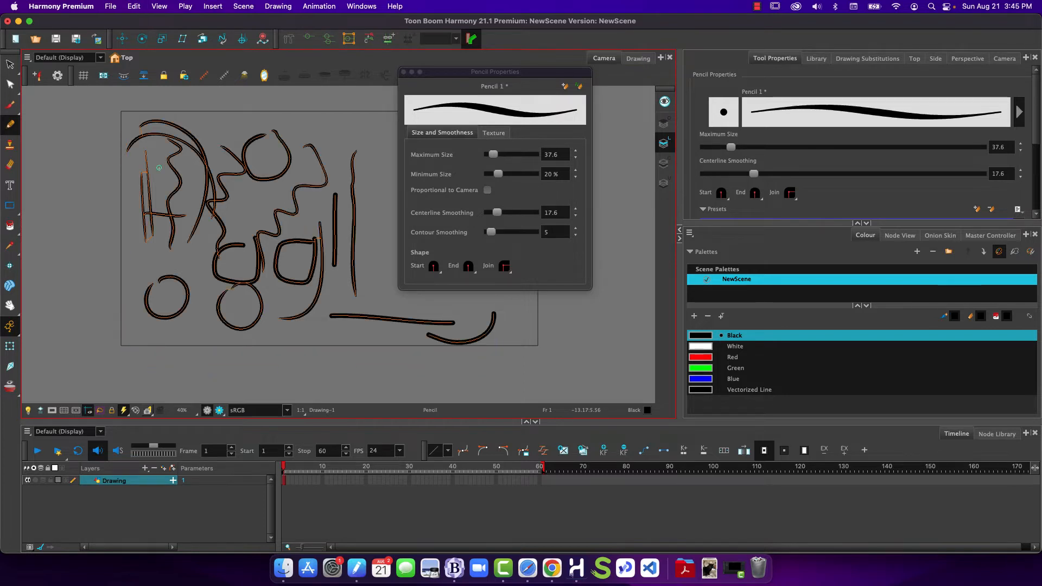
{"action": "key", "text": "Delete"}
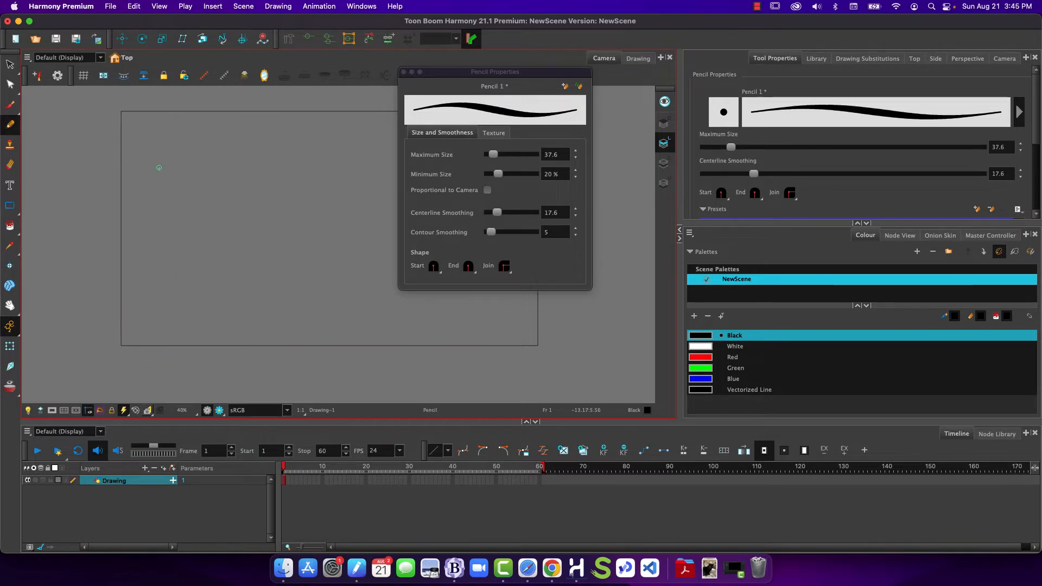
{"action": "left_click", "coordinate": [403, 72]}
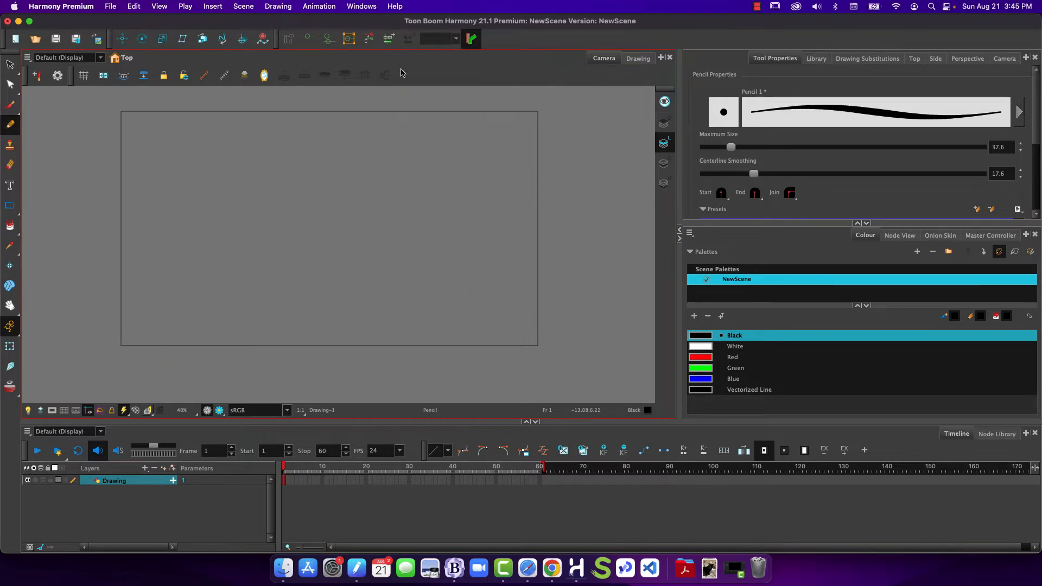
- Draw a large pencil circle with overlapping ends and cut narrow gaps in its upper-right arc with the size 20 Small Eraser
{"action": "left_click", "coordinate": [9, 167]}
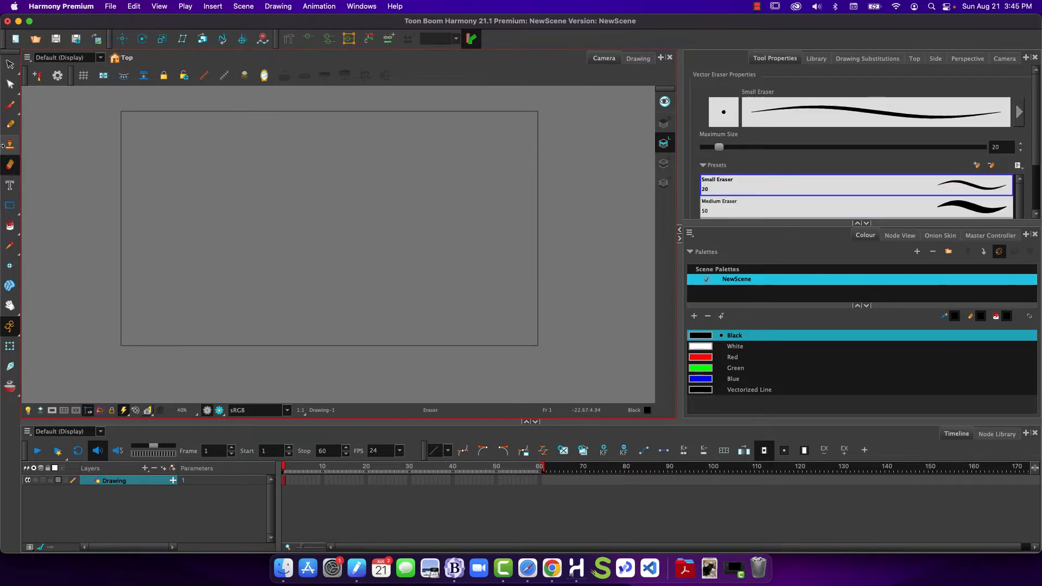
{"action": "left_click", "coordinate": [9, 124]}
{"action": "mouse_move", "coordinate": [268, 187]}
{"action": "left_mouse_down"}
{"action": "mouse_move", "coordinate": [248, 229]}
{"action": "mouse_move", "coordinate": [285, 157]}
{"action": "mouse_move", "coordinate": [236, 179]}
{"action": "left_mouse_up"}
{"action": "left_click", "coordinate": [9, 164]}
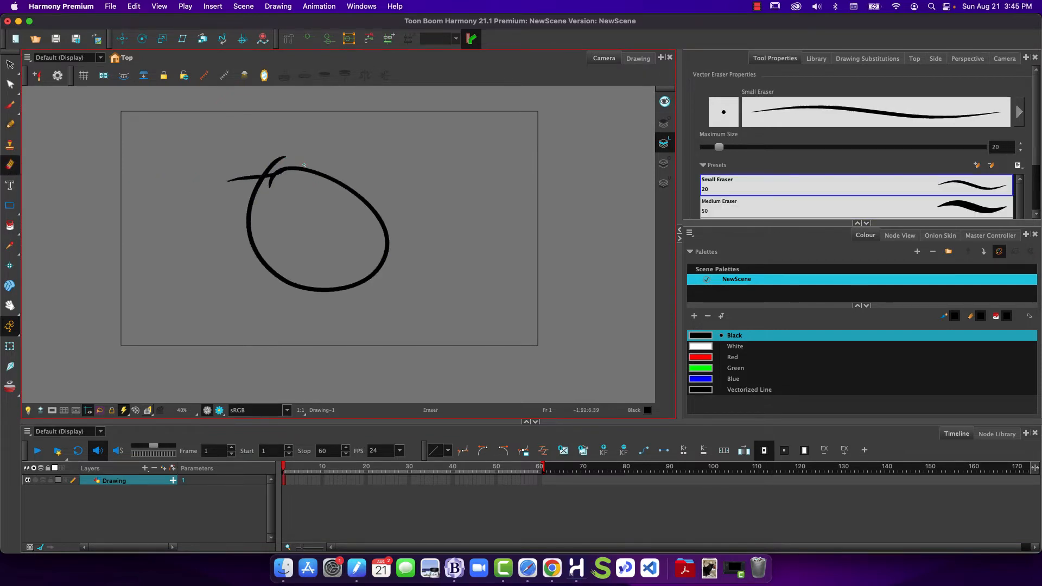
{"action": "left_click_drag", "start_coordinate": [318, 173], "coordinate": [367, 207]}
- Enlarge the eraser interactively to maximum size 170.5 and erase wider gaps around the circle's outline
{"action": "key", "text": "shift+p"}
{"action": "key", "text": "o"}
{"action": "mouse_move", "coordinate": [305, 242]}
{"action": "left_mouse_down"}
{"action": "mouse_move", "coordinate": [291, 244]}
{"action": "mouse_move", "coordinate": [273, 222]}
{"action": "mouse_move", "coordinate": [279, 275]}
{"action": "mouse_move", "coordinate": [332, 313]}
{"action": "left_mouse_up"}
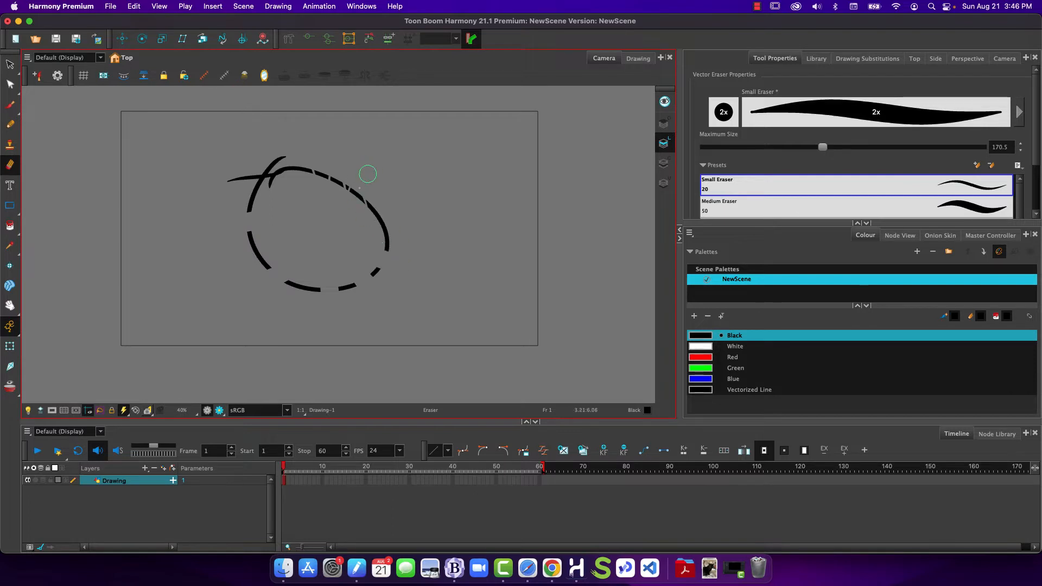
{"action": "mouse_move", "coordinate": [363, 173]}
{"action": "left_mouse_down"}
{"action": "mouse_move", "coordinate": [320, 198]}
{"action": "mouse_move", "coordinate": [299, 176]}
{"action": "mouse_move", "coordinate": [253, 193]}
{"action": "left_mouse_up"}
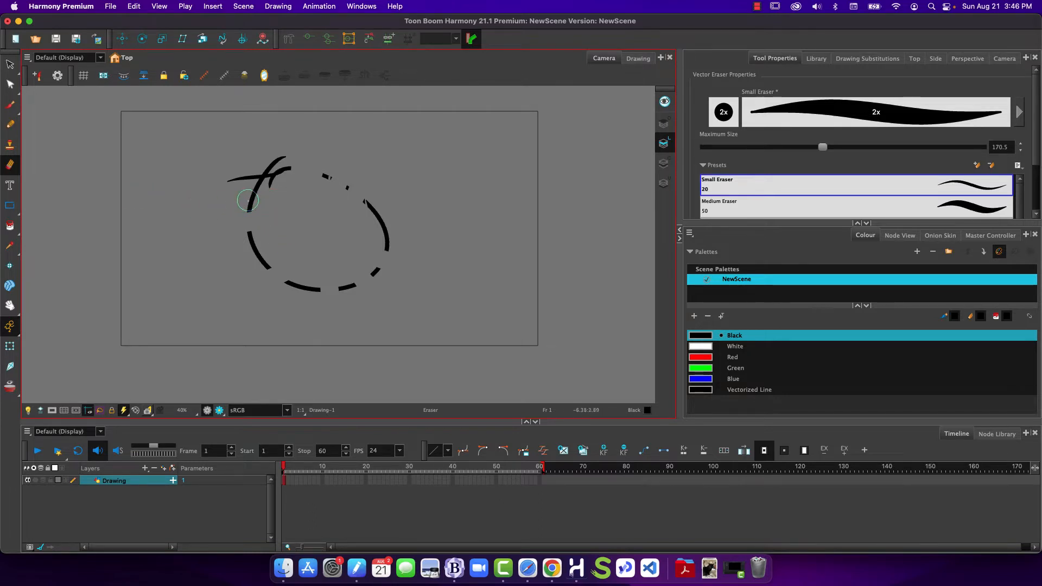
- Draw a large pencil arc and a rounded square around the broken circle
{"action": "left_click", "coordinate": [9, 125]}
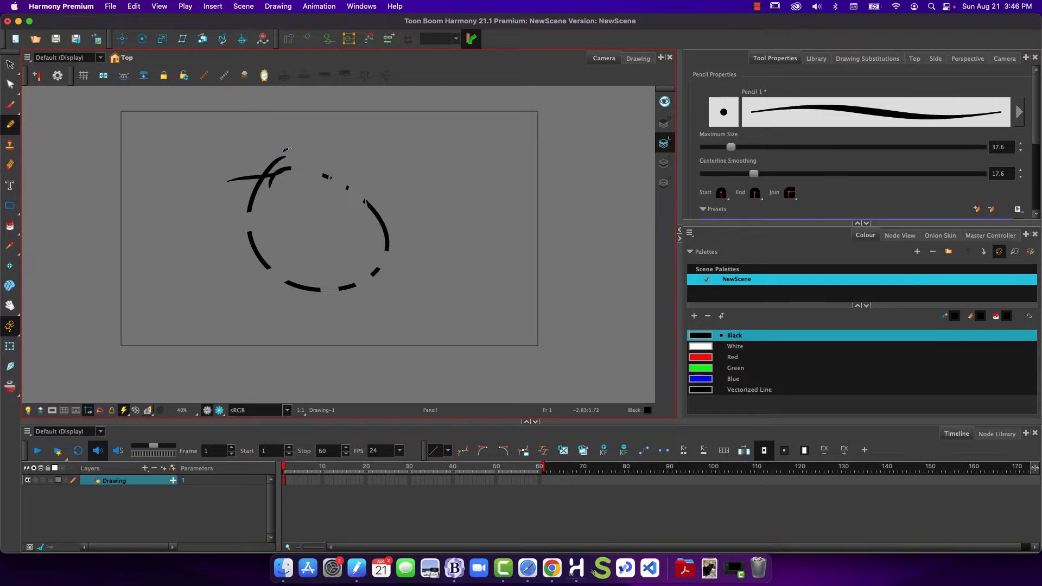
{"action": "left_click_drag", "start_coordinate": [282, 147], "coordinate": [362, 316]}
{"action": "mouse_move", "coordinate": [394, 131]}
{"action": "left_mouse_down"}
{"action": "mouse_move", "coordinate": [401, 282]}
{"action": "mouse_move", "coordinate": [217, 212]}
{"action": "mouse_move", "coordinate": [390, 145]}
{"action": "left_mouse_up"}
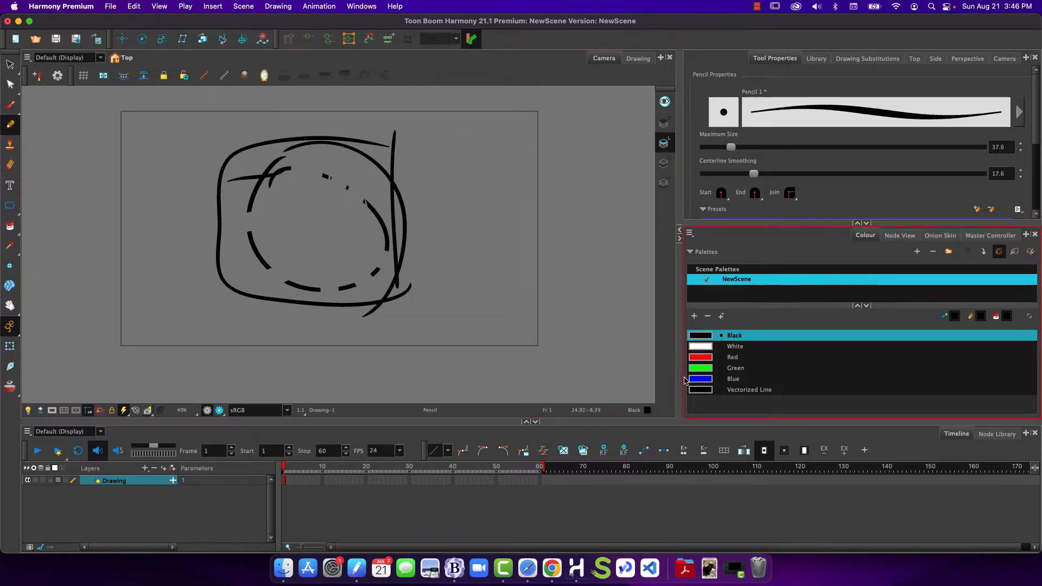
- Add a new colour to the NewScene palette and compare the single-wheel and multiple-wheel colour editors, ending in single-wheel mode
{"action": "left_click", "coordinate": [694, 316]}
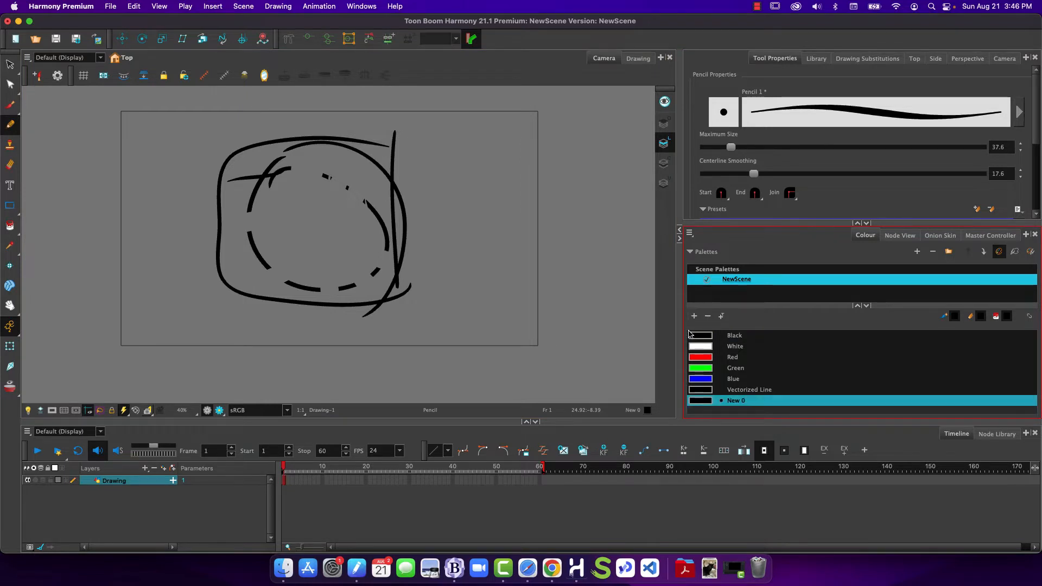
{"action": "double_click", "coordinate": [699, 402]}
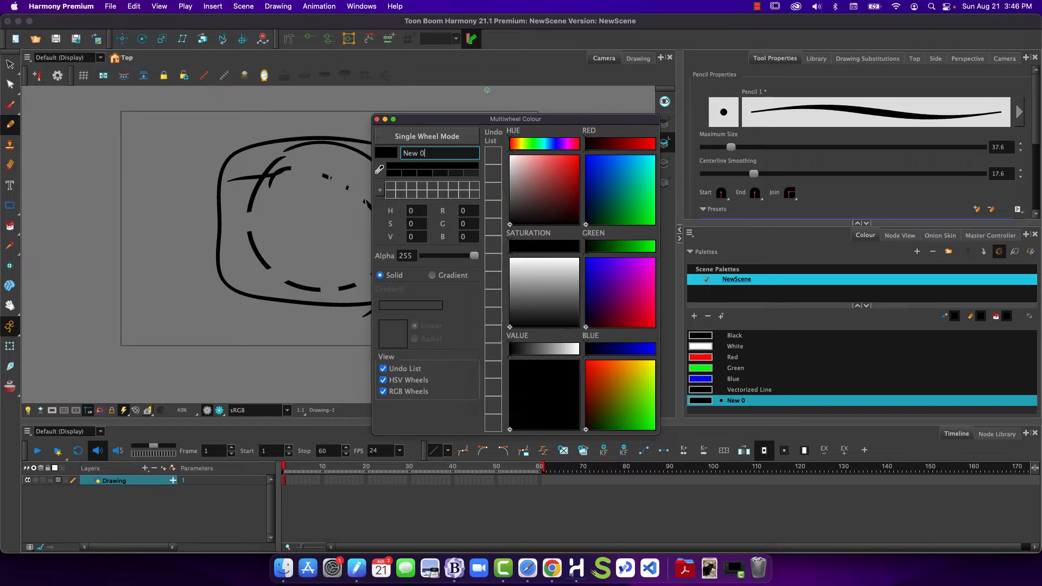
{"action": "left_click", "coordinate": [422, 138]}
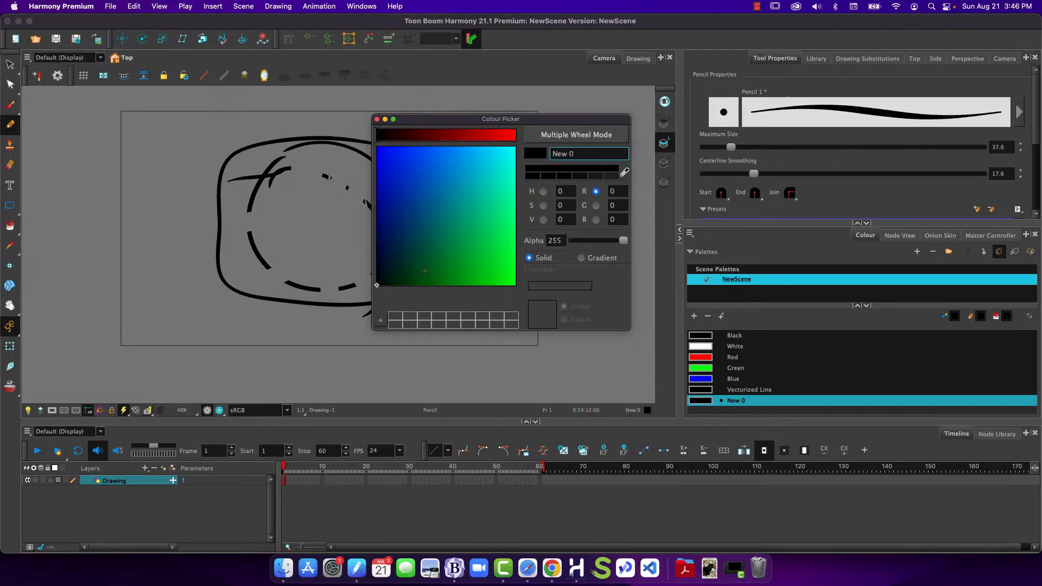
{"action": "left_click", "coordinate": [549, 140]}
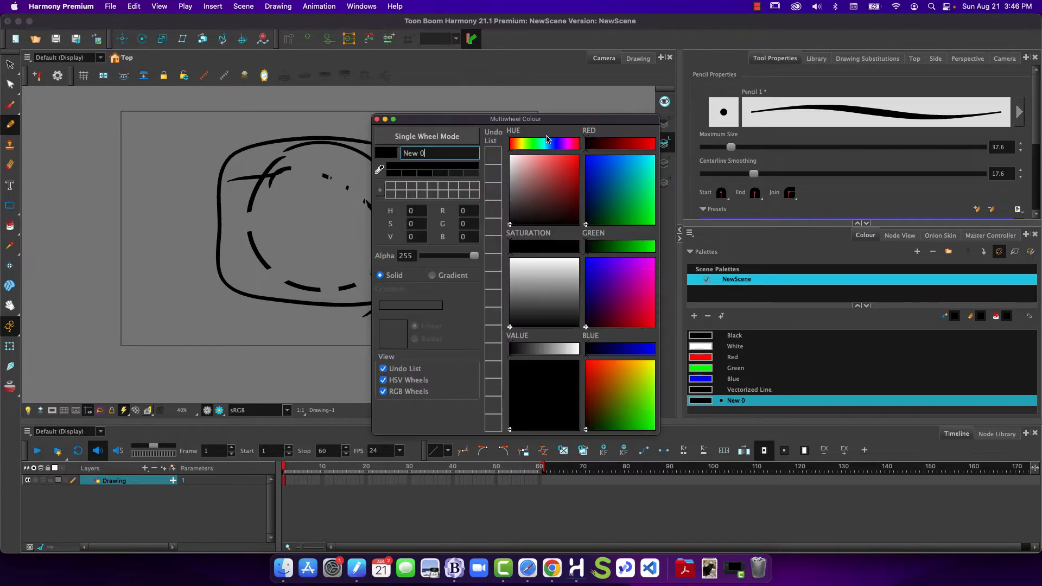
{"action": "left_click", "coordinate": [416, 139]}
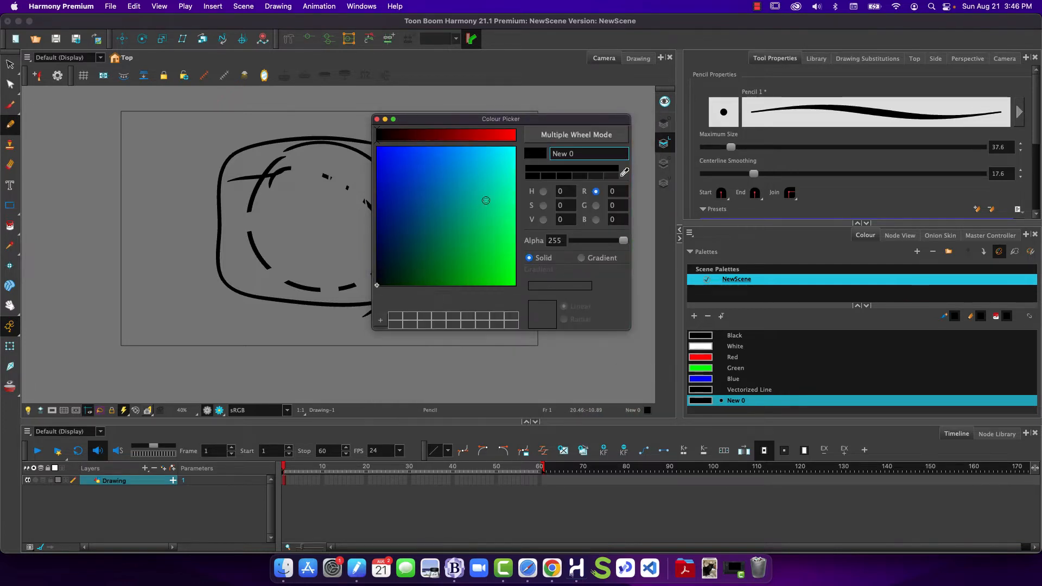
- Set the new colour to R 103, G 41, B 159, name it "purple" and close the colour editor
{"action": "mouse_move", "coordinate": [460, 174]}
{"action": "left_mouse_down"}
{"action": "mouse_move", "coordinate": [473, 198]}
{"action": "mouse_move", "coordinate": [438, 200]}
{"action": "mouse_move", "coordinate": [460, 181]}
{"action": "mouse_move", "coordinate": [398, 200]}
{"action": "left_mouse_up"}
{"action": "left_click", "coordinate": [415, 136]}
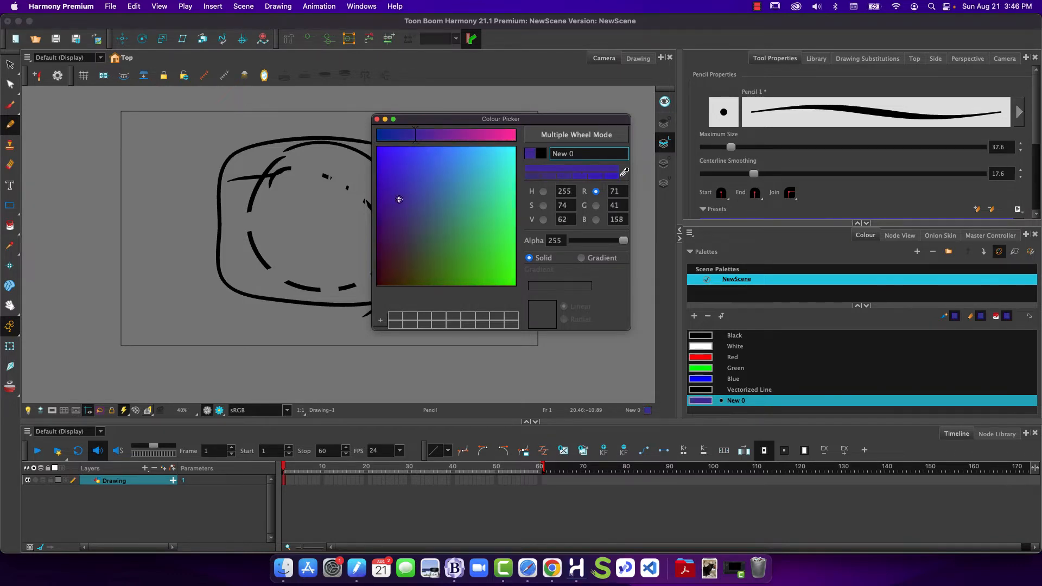
{"action": "left_click_drag", "start_coordinate": [415, 136], "coordinate": [433, 137]}
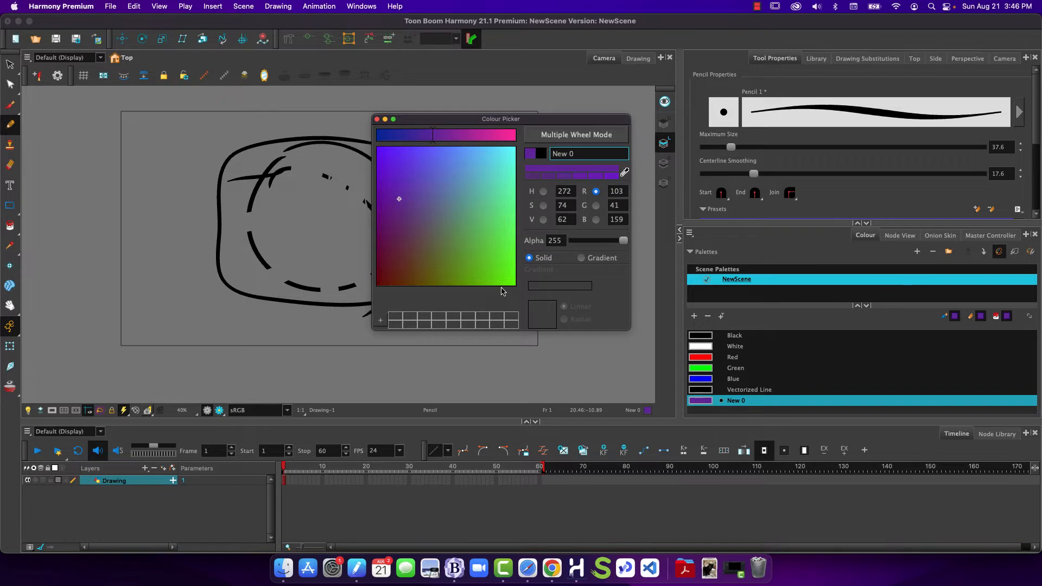
{"action": "left_click_drag", "start_coordinate": [577, 153], "coordinate": [488, 160]}
{"action": "type", "text": "purple"}
{"action": "left_click", "coordinate": [376, 119]}
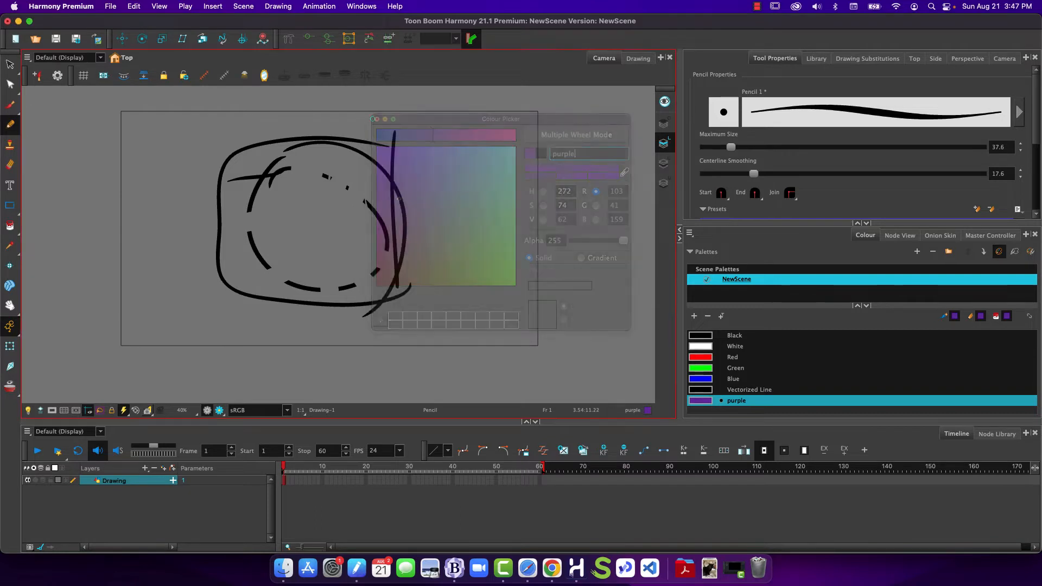
- Draw a tall, narrow purple rectangle with the Pencil beside the black circle and rounded square
{"action": "mouse_move", "coordinate": [479, 153]}
{"action": "left_mouse_down"}
{"action": "mouse_move", "coordinate": [480, 303]}
{"action": "mouse_move", "coordinate": [429, 305]}
{"action": "mouse_move", "coordinate": [426, 155]}
{"action": "mouse_move", "coordinate": [497, 153]}
{"action": "left_mouse_up"}
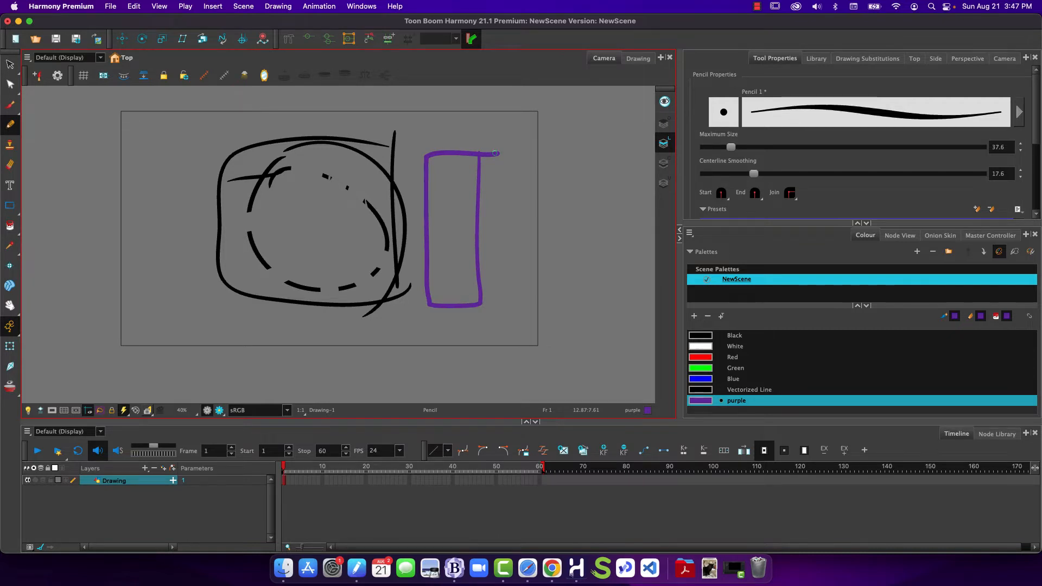
- Add another colour to the NewScene palette, set it to R 103, G 201, B 138, name it "teal" and close the colour editor
{"action": "left_click", "coordinate": [694, 315]}
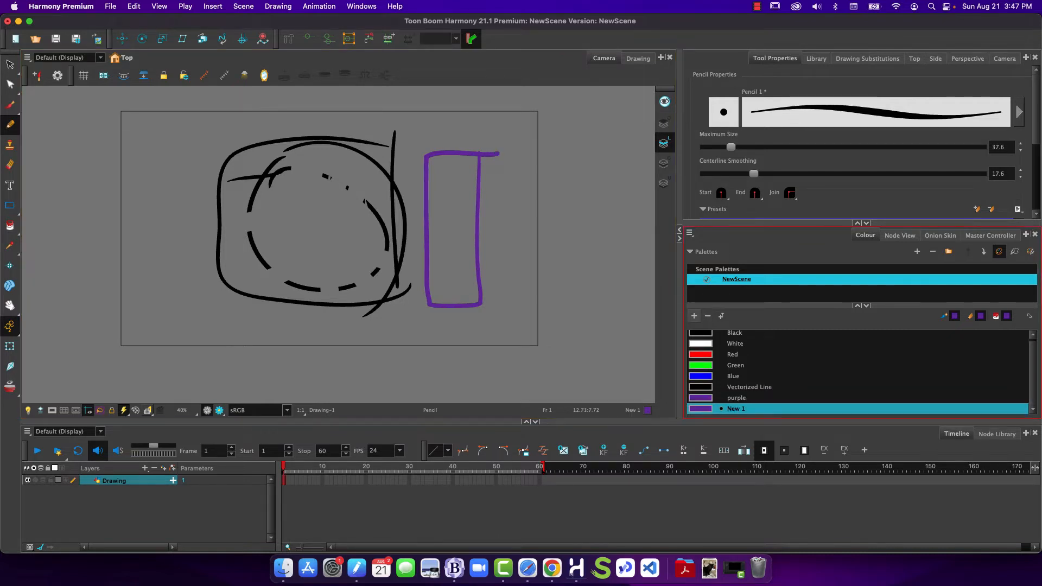
{"action": "double_click", "coordinate": [700, 408]}
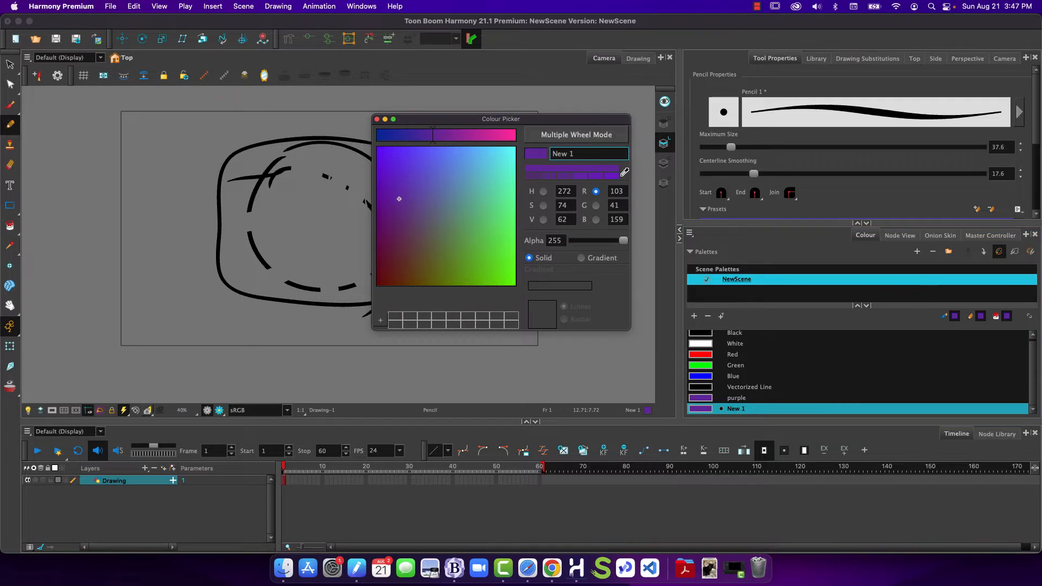
{"action": "left_click", "coordinate": [486, 210]}
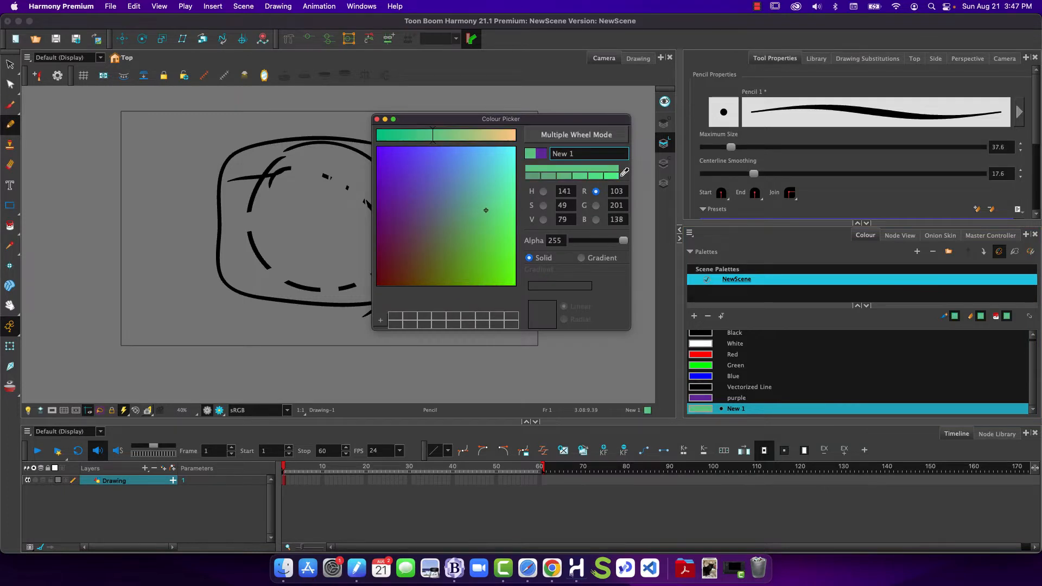
{"action": "key", "text": "super+a"}
{"action": "type", "text": "te"}
{"action": "key", "text": "BackSpace"}
{"action": "left_click", "coordinate": [376, 118]}
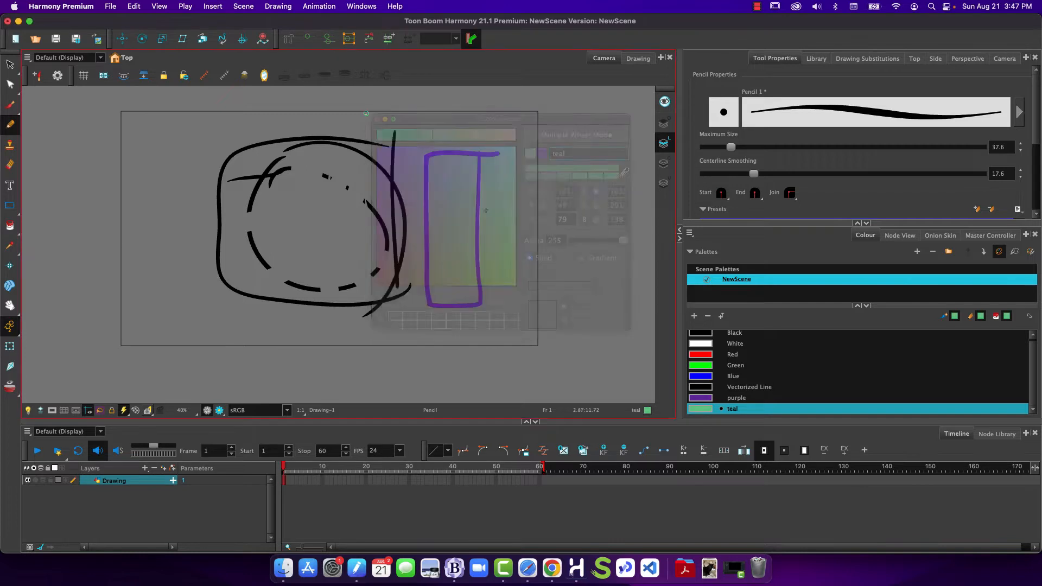
- Brush a teal scribble across the purple rectangle and draw three horizontal purple pencil lines over it
{"action": "left_click", "coordinate": [11, 106]}
{"action": "mouse_move", "coordinate": [465, 174]}
{"action": "left_mouse_down"}
{"action": "mouse_move", "coordinate": [464, 236]}
{"action": "mouse_move", "coordinate": [449, 209]}
{"action": "mouse_move", "coordinate": [442, 253]}
{"action": "mouse_move", "coordinate": [417, 228]}
{"action": "mouse_move", "coordinate": [472, 217]}
{"action": "mouse_move", "coordinate": [507, 228]}
{"action": "mouse_move", "coordinate": [503, 210]}
{"action": "mouse_move", "coordinate": [352, 223]}
{"action": "left_mouse_up"}
{"action": "left_click", "coordinate": [9, 124]}
{"action": "left_click", "coordinate": [710, 398]}
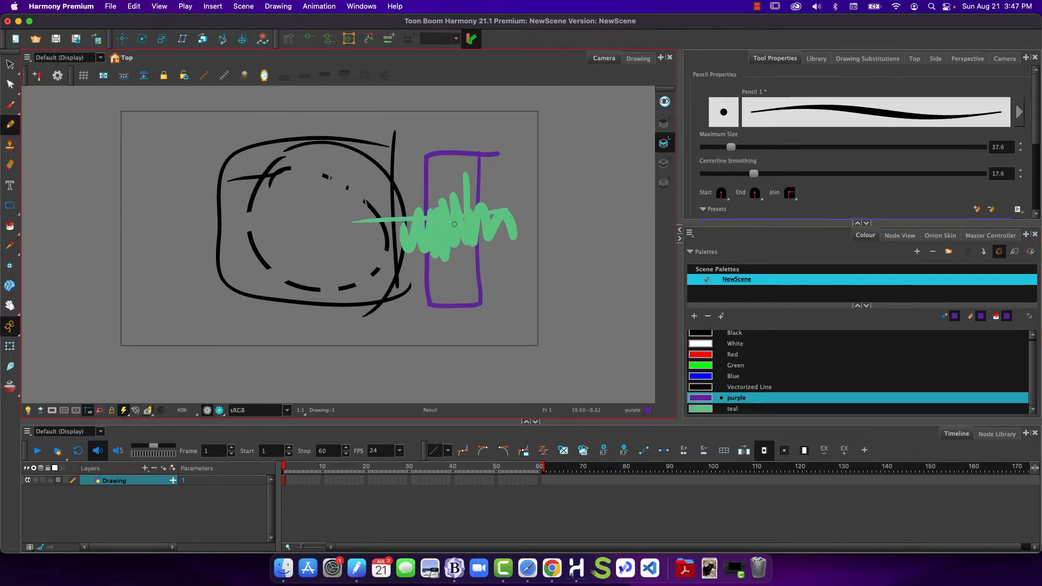
{"action": "left_click_drag", "start_coordinate": [522, 220], "coordinate": [380, 228]}
{"action": "left_click_drag", "start_coordinate": [516, 240], "coordinate": [381, 244]}
{"action": "left_click_drag", "start_coordinate": [502, 203], "coordinate": [380, 208]}
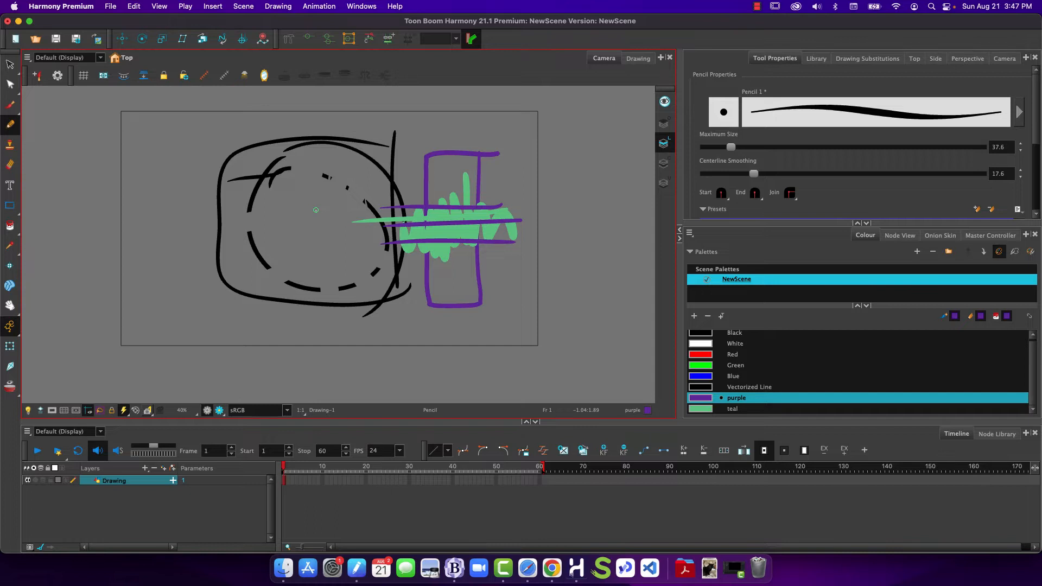
- Select the purple rectangle's outline and move it across the camera frame's right edge, leaving its overhanging top stroke behind
{"action": "left_click", "coordinate": [10, 64]}
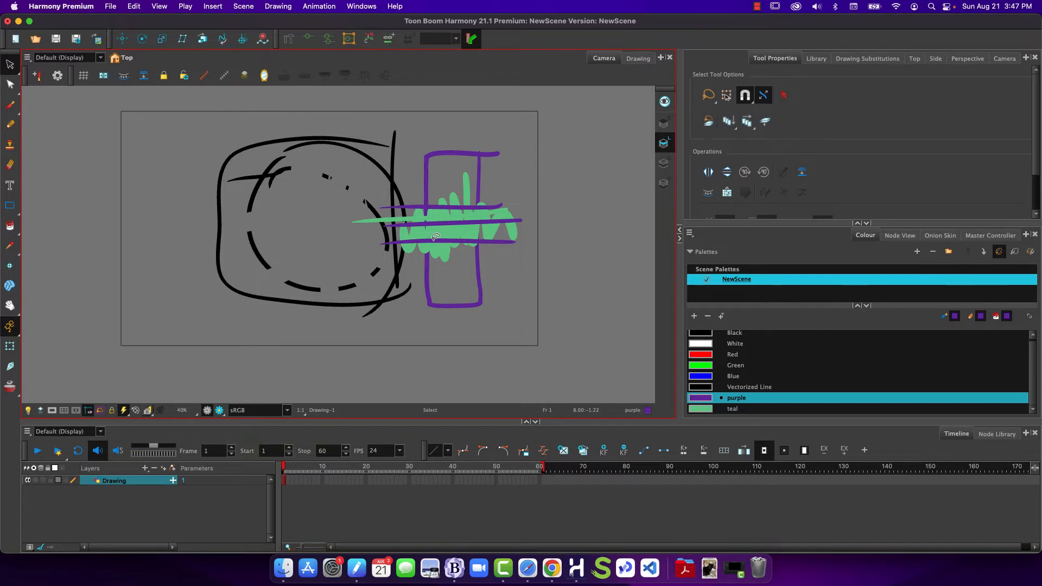
{"action": "left_click", "coordinate": [427, 274]}
{"action": "left_click", "coordinate": [411, 318]}
{"action": "left_click", "coordinate": [429, 290]}
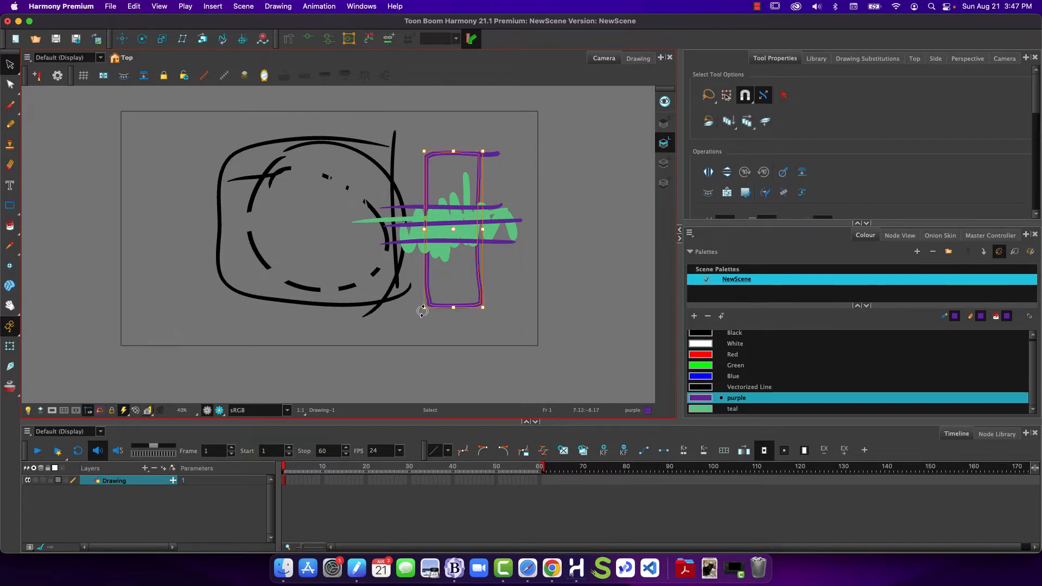
{"action": "mouse_move", "coordinate": [429, 296]}
{"action": "left_mouse_down"}
{"action": "mouse_move", "coordinate": [406, 311]}
{"action": "mouse_move", "coordinate": [407, 332]}
{"action": "mouse_move", "coordinate": [540, 303]}
{"action": "left_mouse_up"}
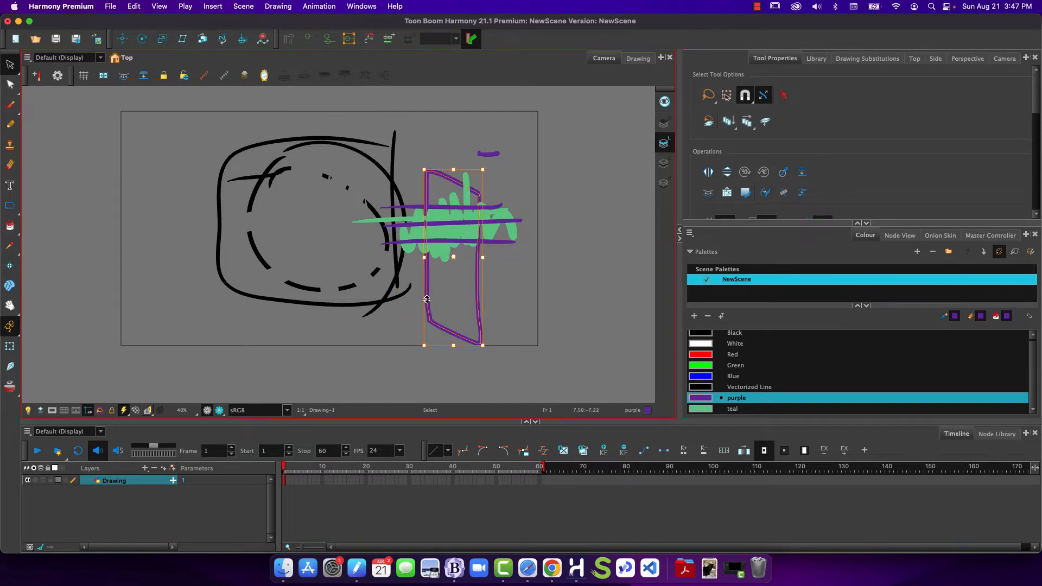
{"action": "left_click_drag", "start_coordinate": [426, 300], "coordinate": [402, 321]}
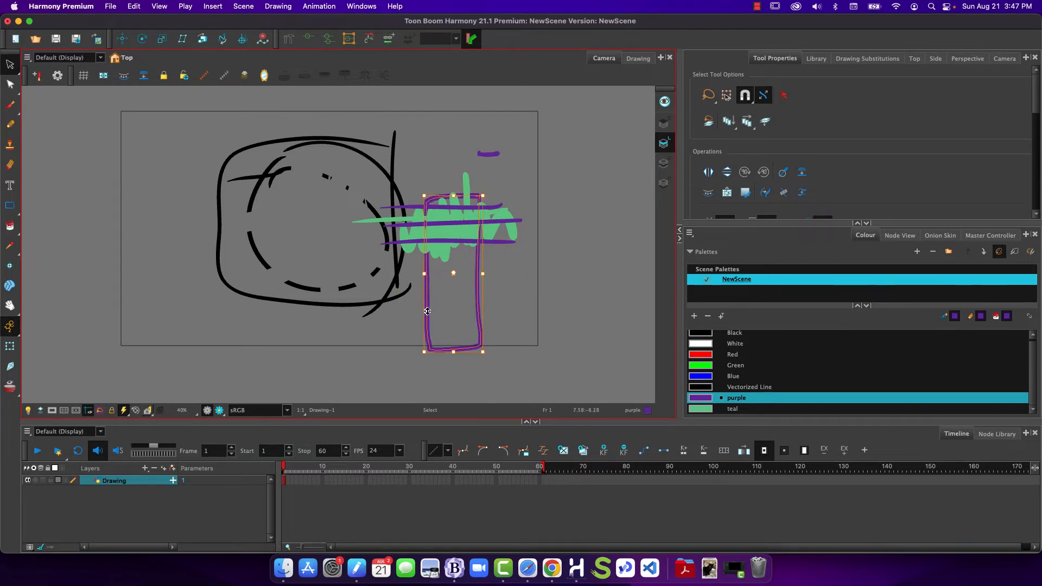
{"action": "left_click", "coordinate": [409, 311]}
{"action": "left_click", "coordinate": [426, 315]}
{"action": "left_click_drag", "start_coordinate": [431, 346], "coordinate": [533, 323]}
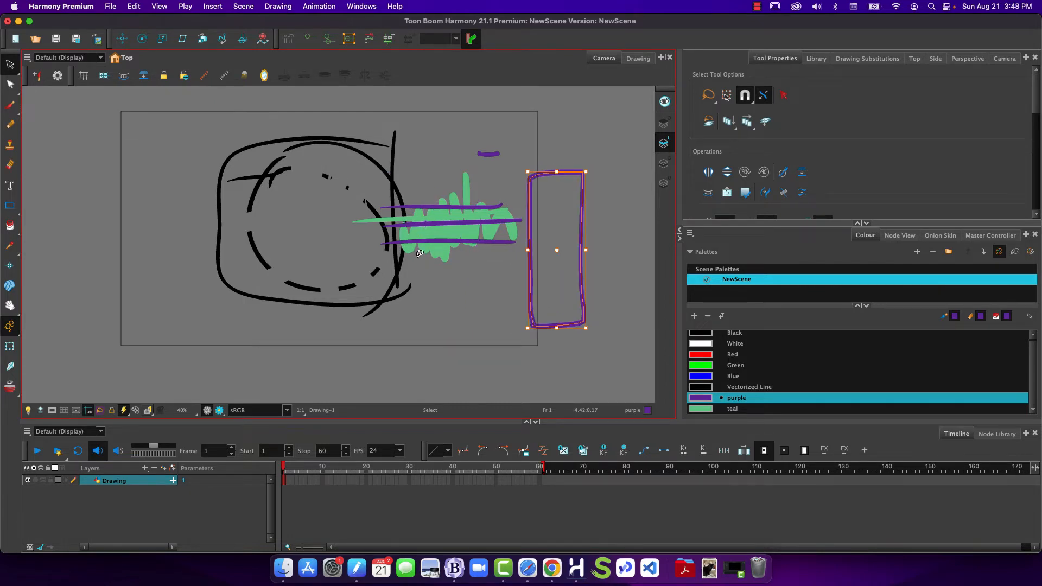
- Move the two lower purple lines onto the rectangle and shift the main part of the teal scribble straight down
{"action": "left_click", "coordinate": [470, 240]}
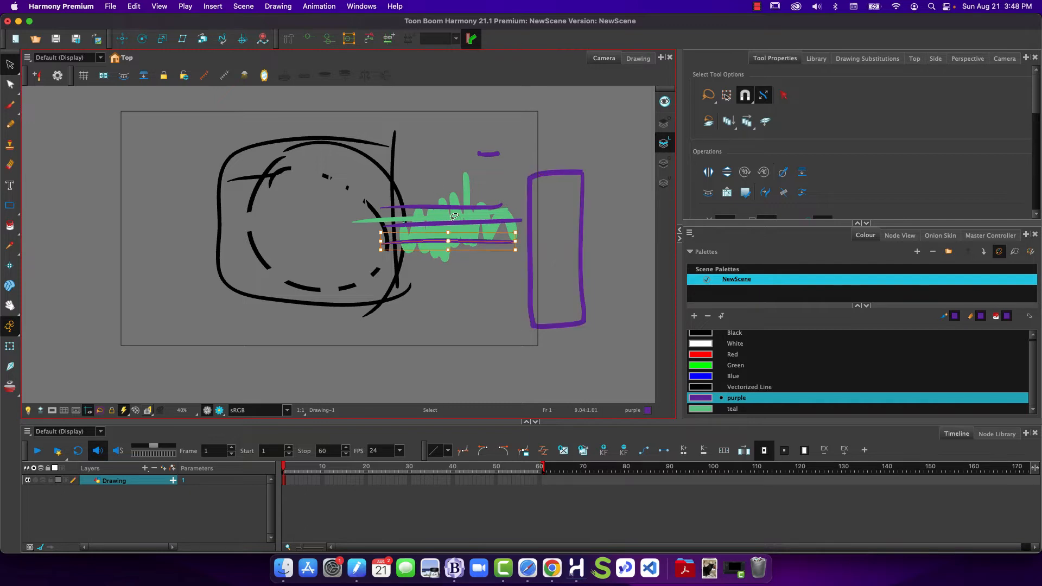
{"action": "left_click_drag", "start_coordinate": [465, 241], "coordinate": [568, 282]}
{"action": "mouse_move", "coordinate": [486, 217]}
{"action": "left_mouse_down"}
{"action": "mouse_move", "coordinate": [575, 253]}
{"action": "mouse_move", "coordinate": [559, 248]}
{"action": "left_mouse_up"}
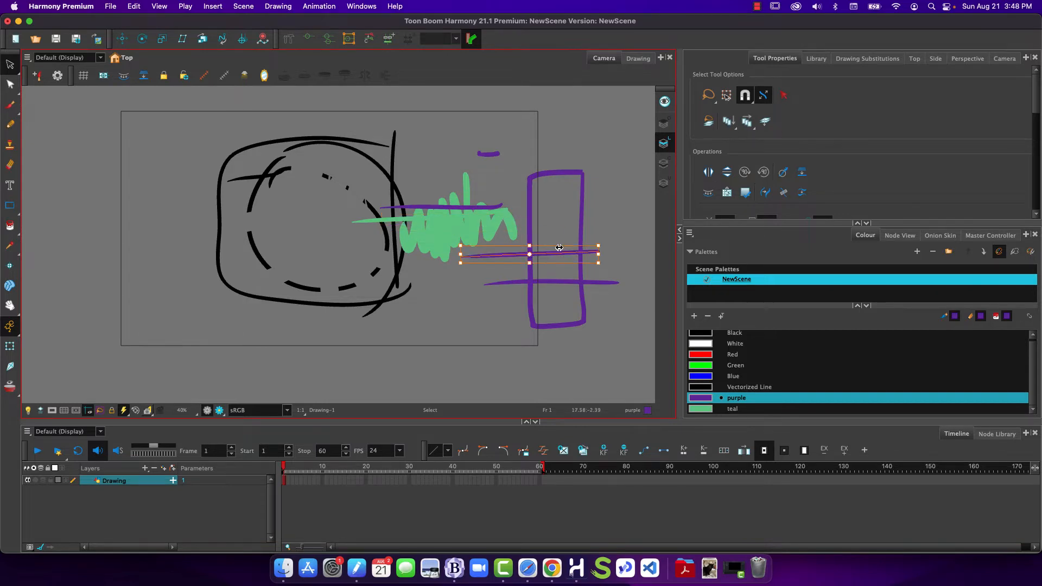
{"action": "left_click", "coordinate": [442, 223]}
{"action": "left_click_drag", "start_coordinate": [432, 234], "coordinate": [432, 323]}
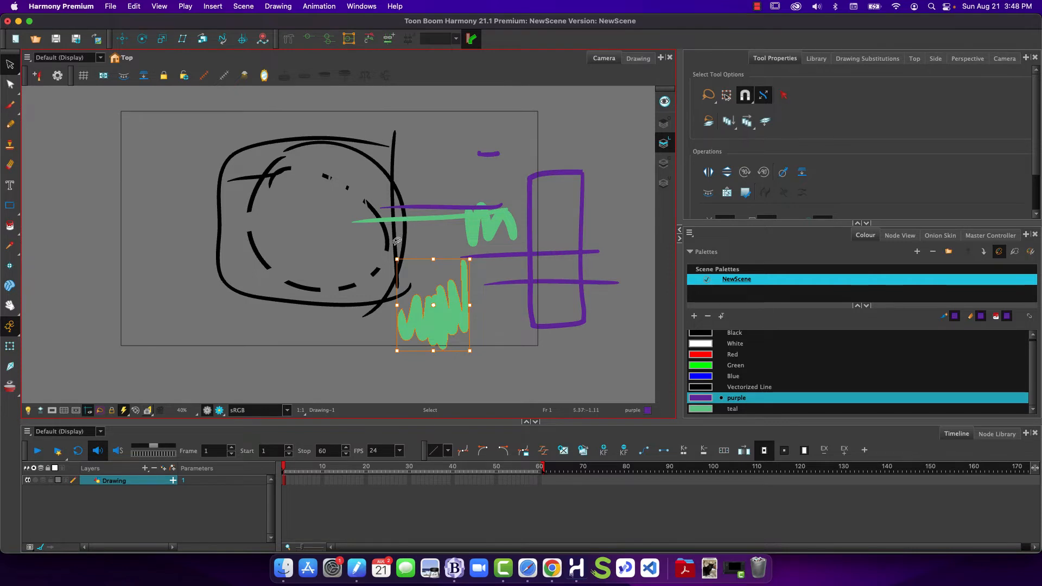
- Brush a solid purple blob at the rounded square's upper right corner, then pull one of its strokes off to the right and deselect it
{"action": "left_click", "coordinate": [14, 109]}
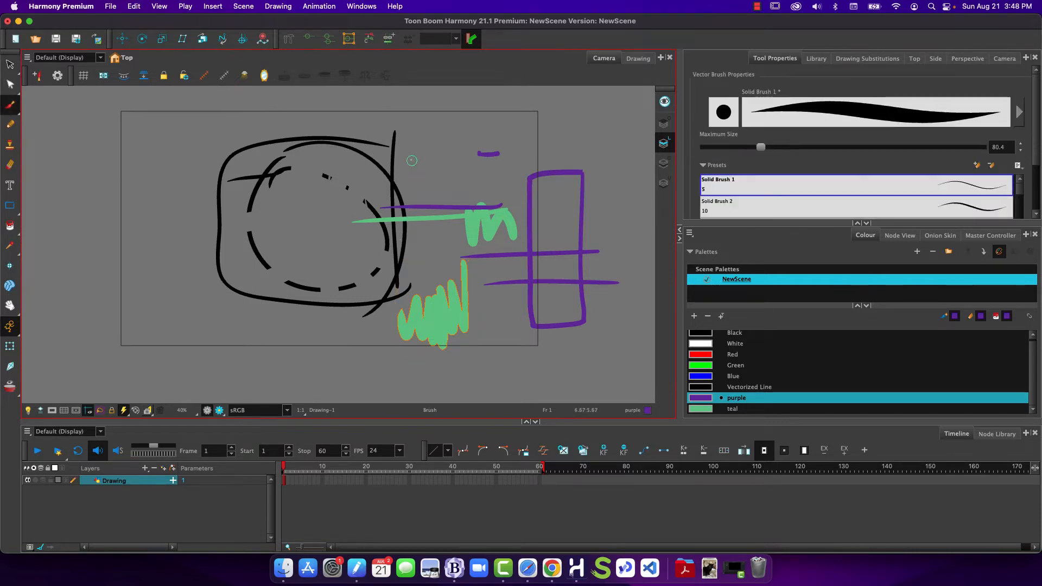
{"action": "mouse_move", "coordinate": [437, 131]}
{"action": "left_mouse_down"}
{"action": "mouse_move", "coordinate": [455, 160]}
{"action": "mouse_move", "coordinate": [425, 134]}
{"action": "mouse_move", "coordinate": [445, 174]}
{"action": "mouse_move", "coordinate": [428, 129]}
{"action": "mouse_move", "coordinate": [429, 162]}
{"action": "mouse_move", "coordinate": [452, 170]}
{"action": "mouse_move", "coordinate": [417, 129]}
{"action": "mouse_move", "coordinate": [417, 154]}
{"action": "mouse_move", "coordinate": [440, 186]}
{"action": "mouse_move", "coordinate": [425, 144]}
{"action": "mouse_move", "coordinate": [429, 173]}
{"action": "mouse_move", "coordinate": [412, 144]}
{"action": "mouse_move", "coordinate": [418, 171]}
{"action": "mouse_move", "coordinate": [388, 172]}
{"action": "left_mouse_up"}
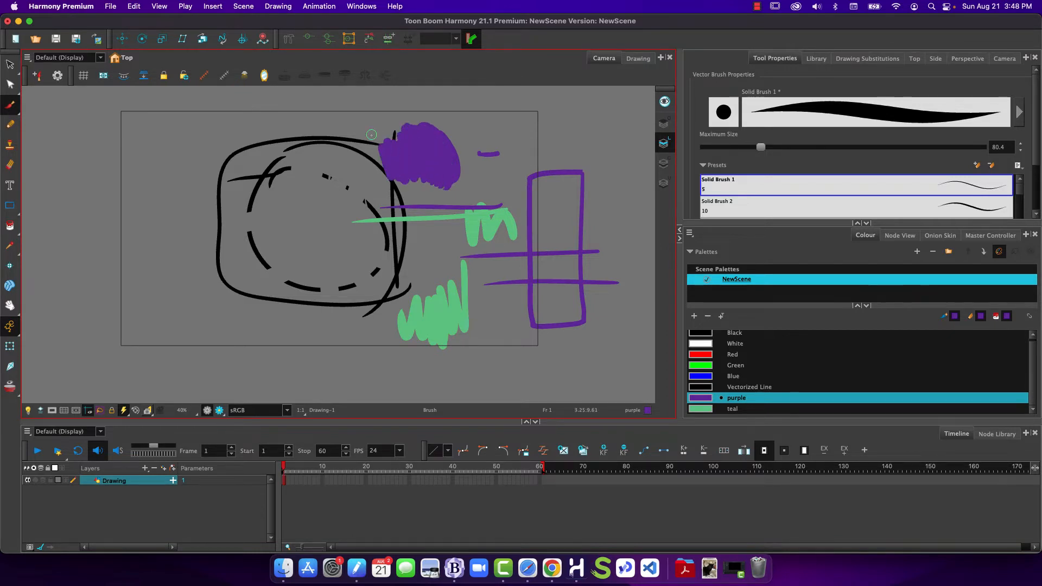
{"action": "left_click", "coordinate": [10, 64]}
{"action": "left_click", "coordinate": [413, 157]}
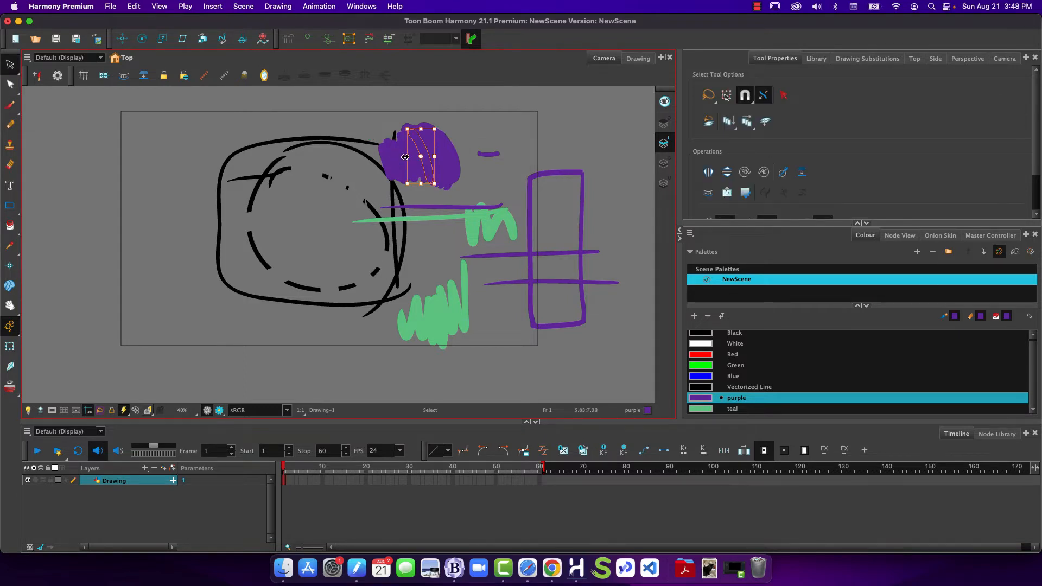
{"action": "left_click", "coordinate": [391, 151]}
{"action": "left_click", "coordinate": [434, 142]}
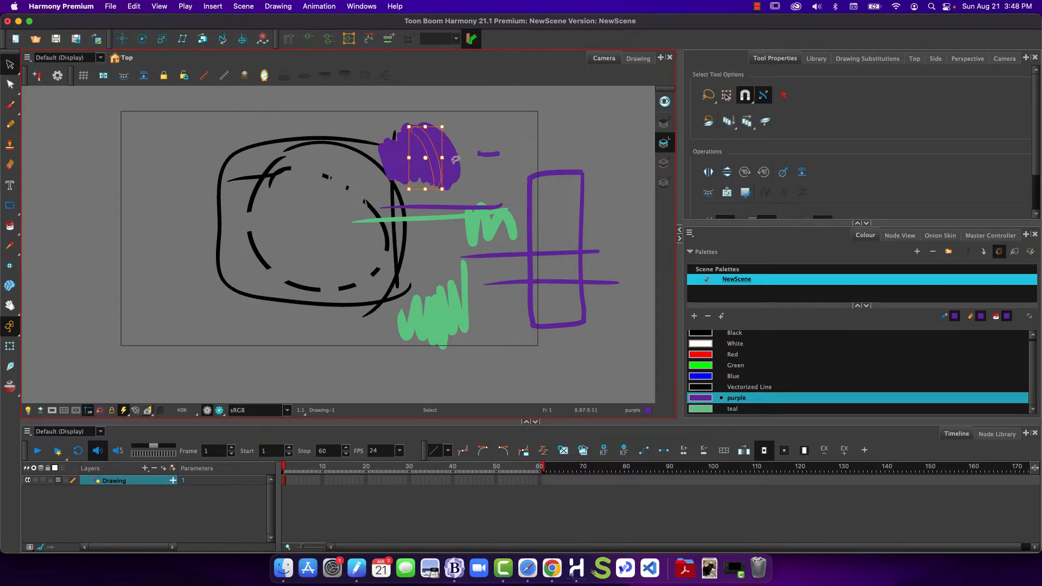
{"action": "left_click", "coordinate": [454, 161]}
{"action": "left_click", "coordinate": [437, 171]}
{"action": "left_click", "coordinate": [398, 148]}
{"action": "left_click", "coordinate": [418, 130]}
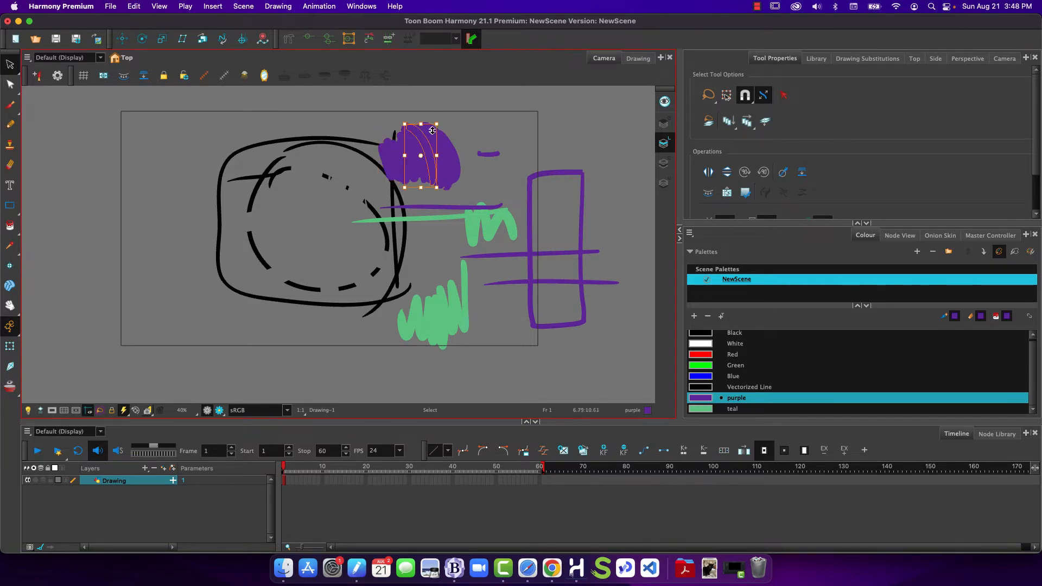
{"action": "left_click", "coordinate": [459, 163]}
{"action": "left_click_drag", "start_coordinate": [443, 136], "coordinate": [478, 127]}
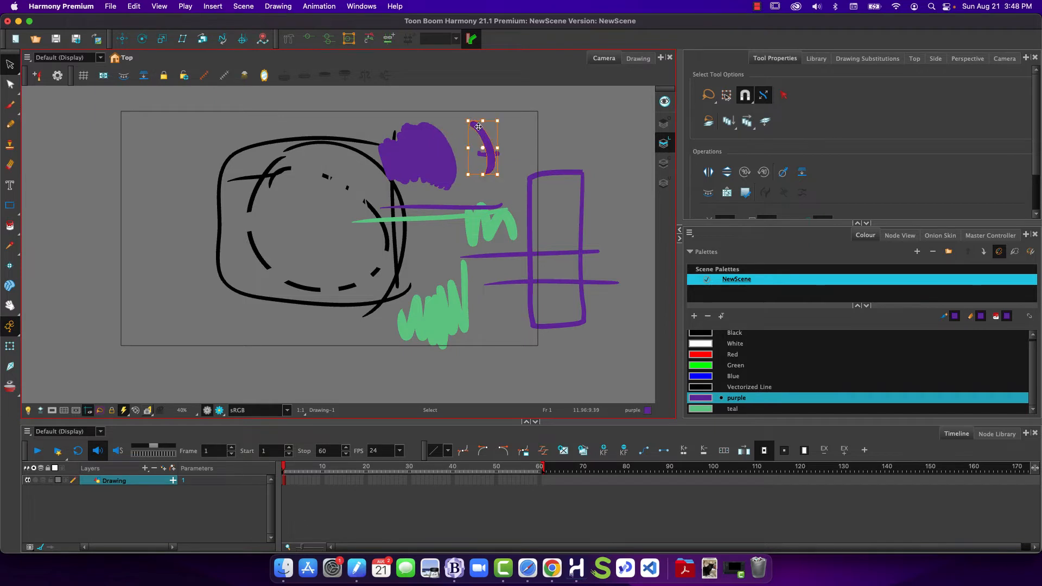
{"action": "left_click", "coordinate": [163, 218]}
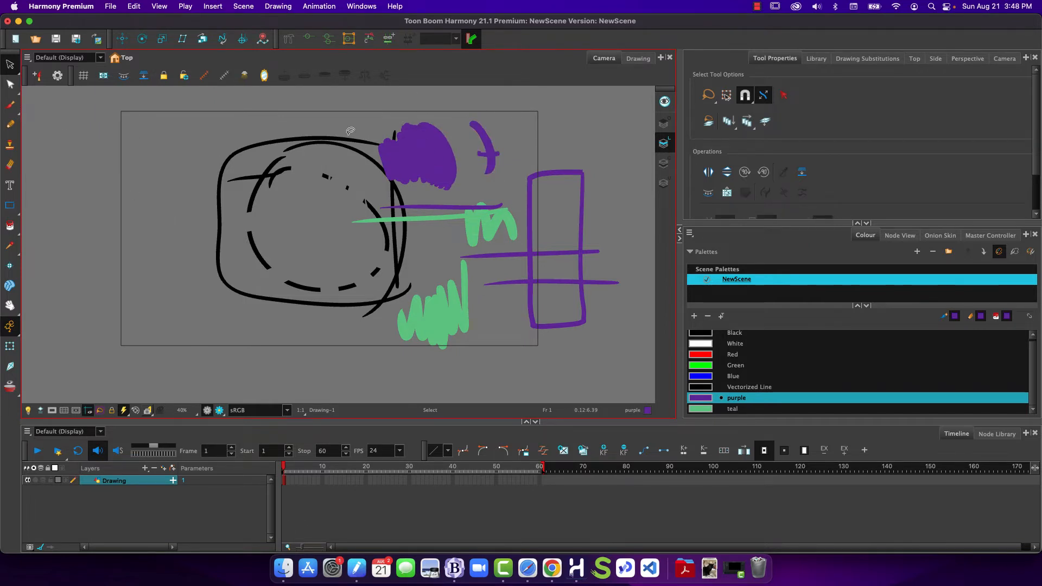
- Show the contour points of the separated purple brush stroke with the Contour Editor
{"action": "left_click", "coordinate": [7, 105]}
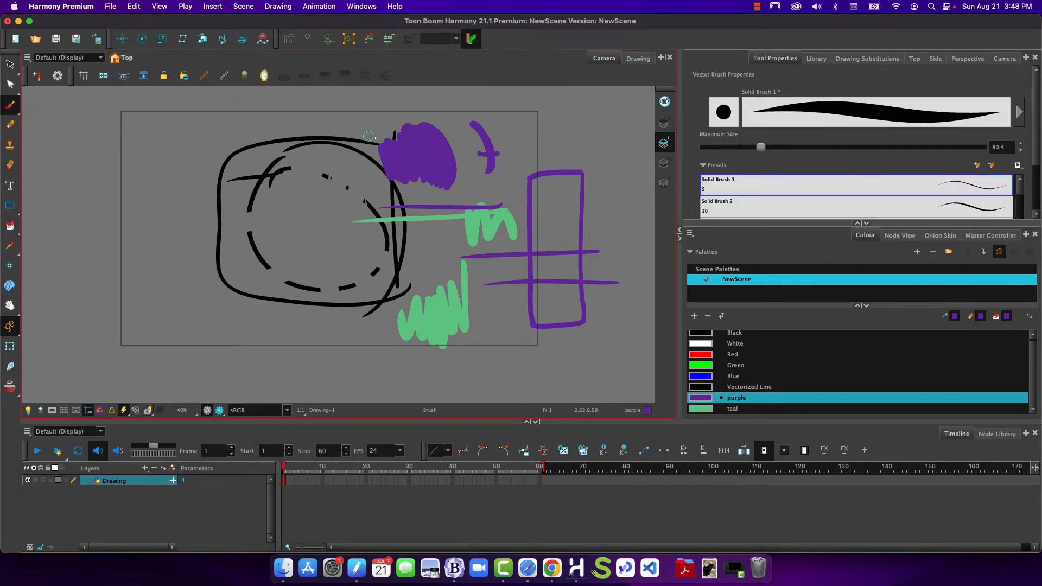
{"action": "left_click", "coordinate": [11, 85]}
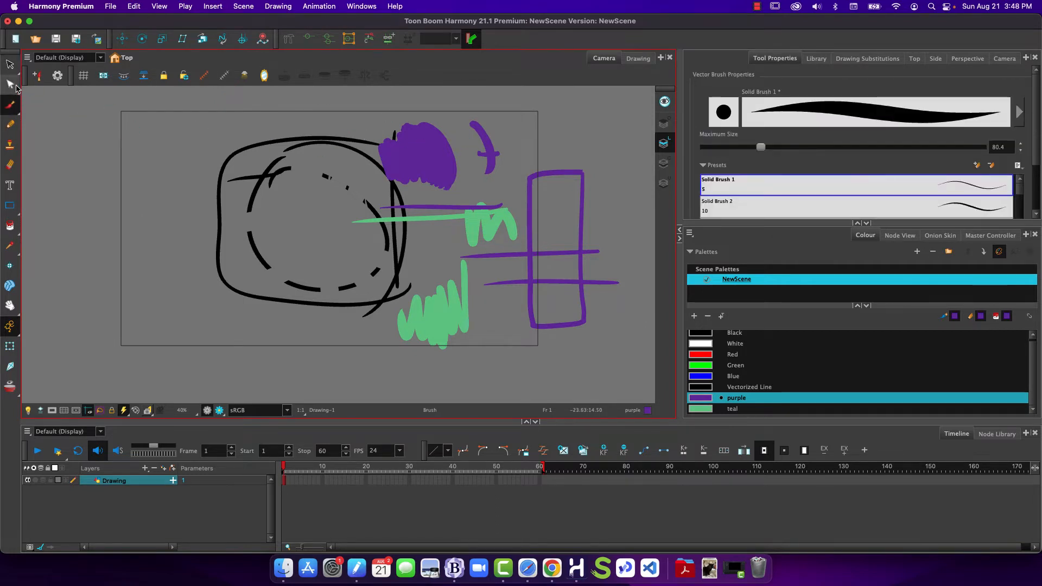
{"action": "left_click", "coordinate": [484, 142]}
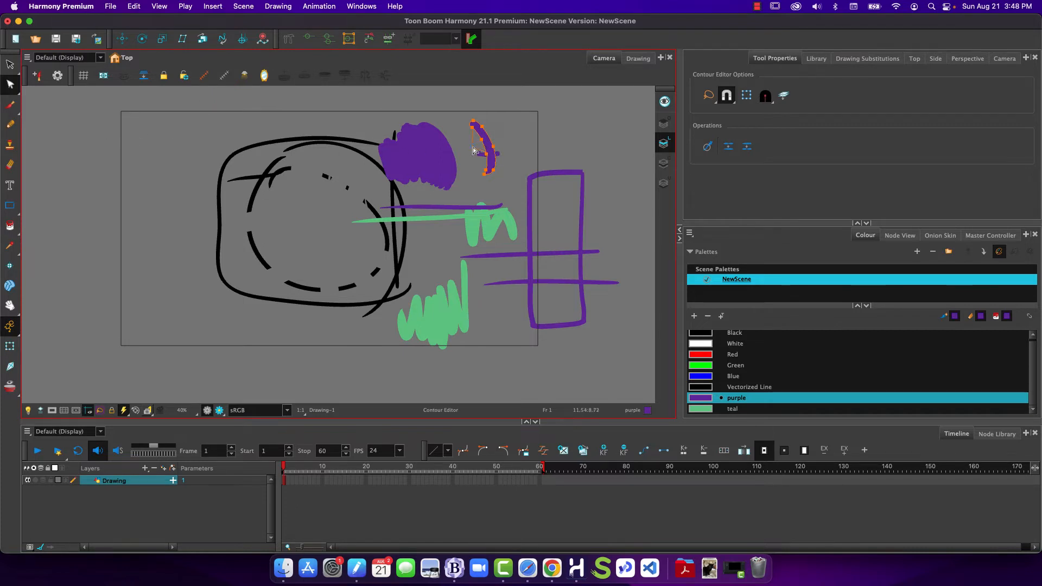
- Enlarge the pencil interactively to maximum size 119.1 and draw a thick, nearly vertical purple line inside the broken circle
{"action": "left_click", "coordinate": [10, 128]}
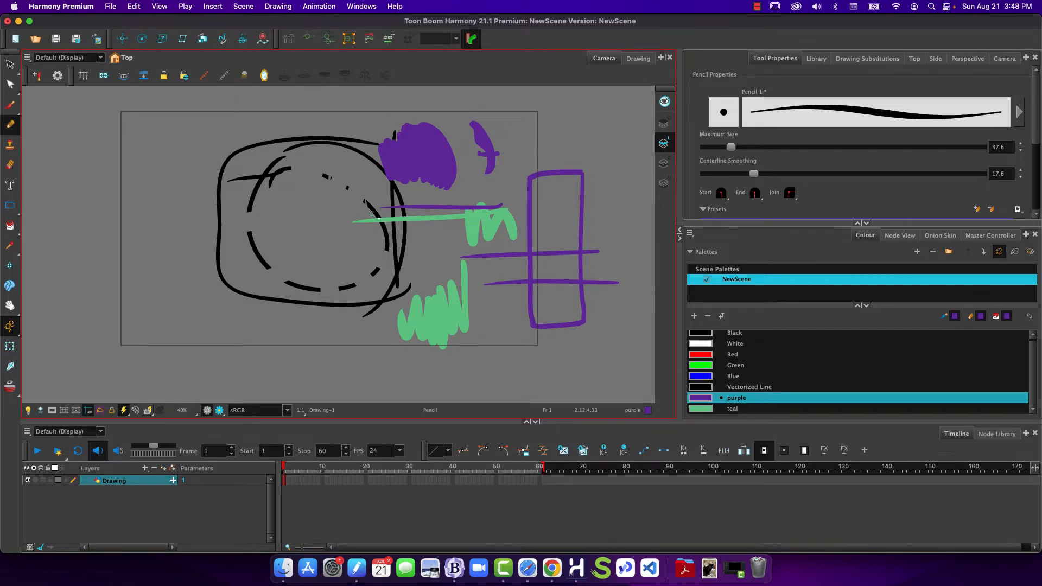
{"action": "mouse_move", "coordinate": [328, 218]}
{"action": "left_mouse_down"}
{"action": "mouse_move", "coordinate": [321, 220]}
{"action": "mouse_move", "coordinate": [322, 205]}
{"action": "mouse_move", "coordinate": [300, 277]}
{"action": "mouse_move", "coordinate": [305, 310]}
{"action": "left_mouse_up"}
{"action": "key", "text": "o"}
- Select the long lower segment of the thick purple line and move it left onto the circle's left side
{"action": "key", "text": "alt+s"}
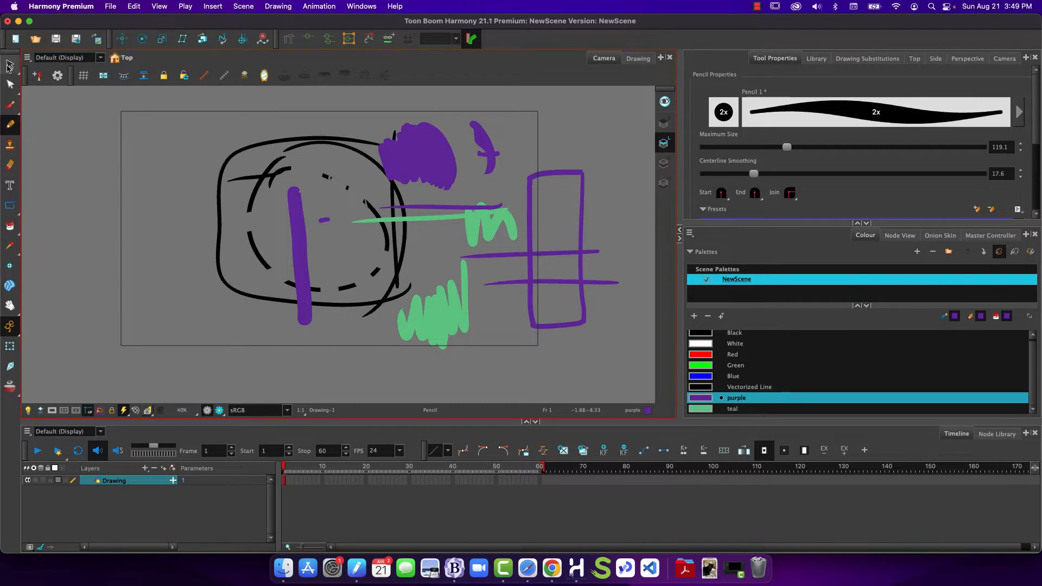
{"action": "left_click", "coordinate": [298, 231]}
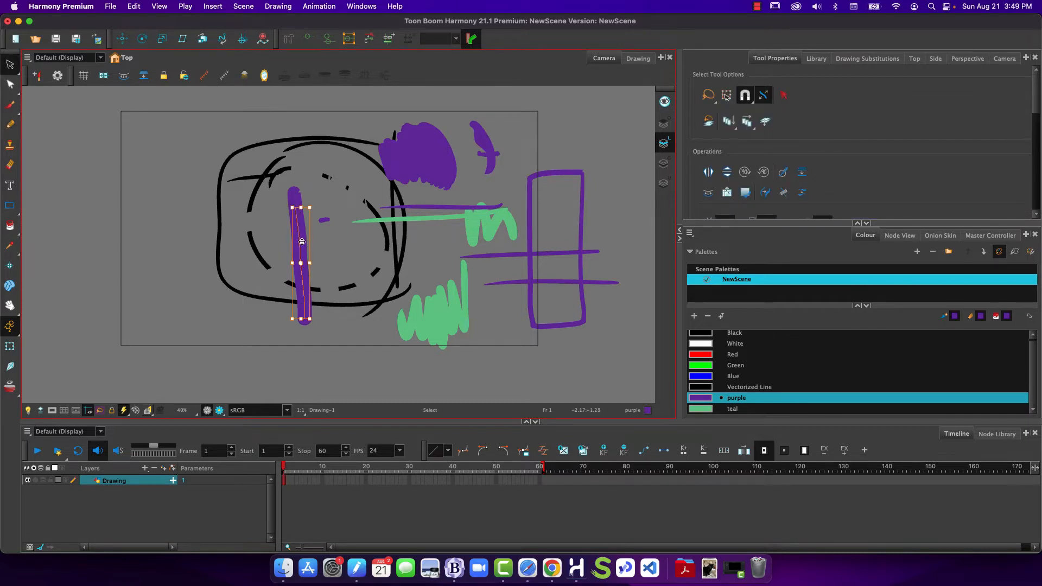
{"action": "mouse_move", "coordinate": [302, 243]}
{"action": "left_mouse_down"}
{"action": "mouse_move", "coordinate": [285, 217]}
{"action": "mouse_move", "coordinate": [264, 234]}
{"action": "mouse_move", "coordinate": [255, 224]}
{"action": "left_mouse_up"}
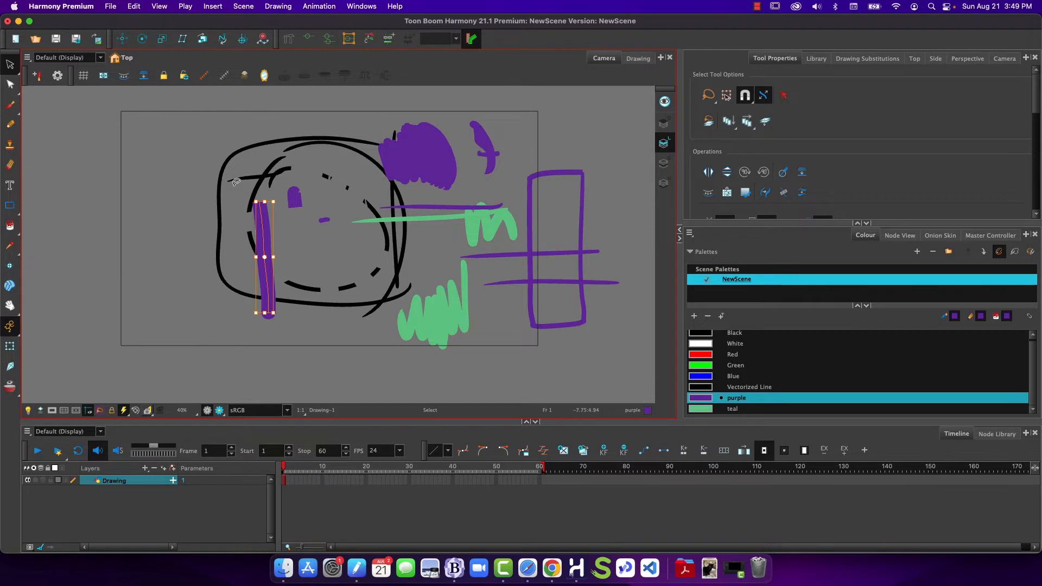
- Bend the thick purple line with the Contour Editor by shifting its middle first left and then far right
{"action": "left_click", "coordinate": [10, 84]}
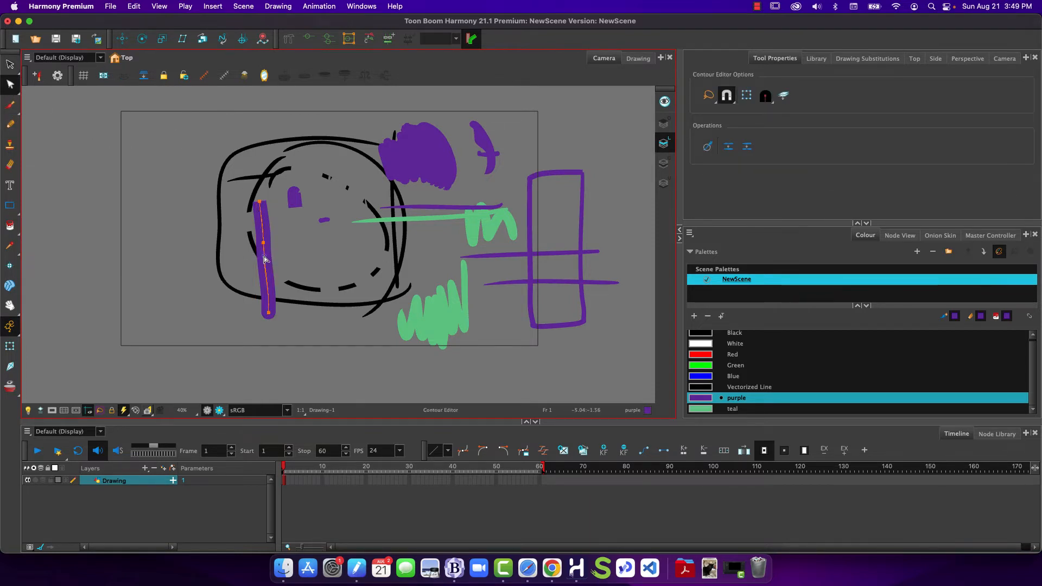
{"action": "left_click_drag", "start_coordinate": [265, 262], "coordinate": [244, 258]}
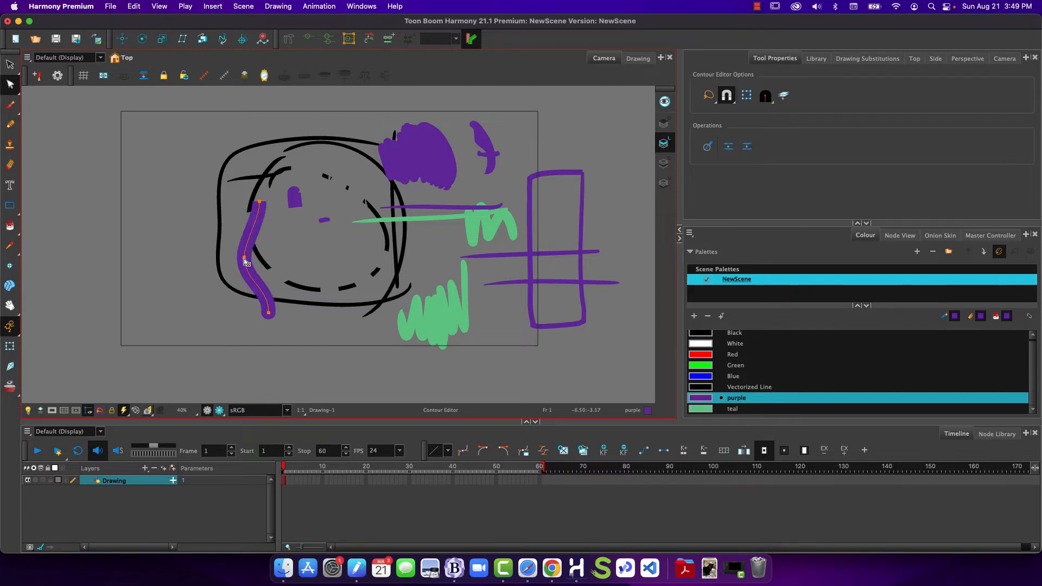
{"action": "left_click_drag", "start_coordinate": [315, 266], "coordinate": [322, 254]}
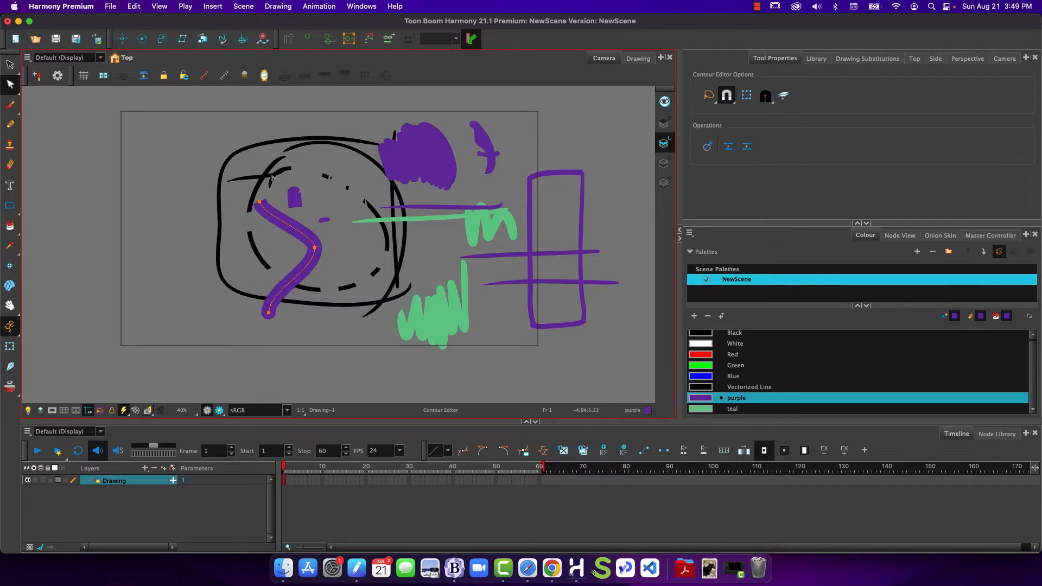
- Reshape the separated purple brush stroke by moving a contour point on its left edge
{"action": "left_click", "coordinate": [482, 135]}
{"action": "left_click", "coordinate": [472, 127]}
{"action": "left_click", "coordinate": [475, 142]}
- Bend the thick purple pencil line to the left by moving its middle centreline point, keeping the Contour Editor active
{"action": "left_click", "coordinate": [299, 276]}
{"action": "left_click_drag", "start_coordinate": [313, 250], "coordinate": [230, 251]}
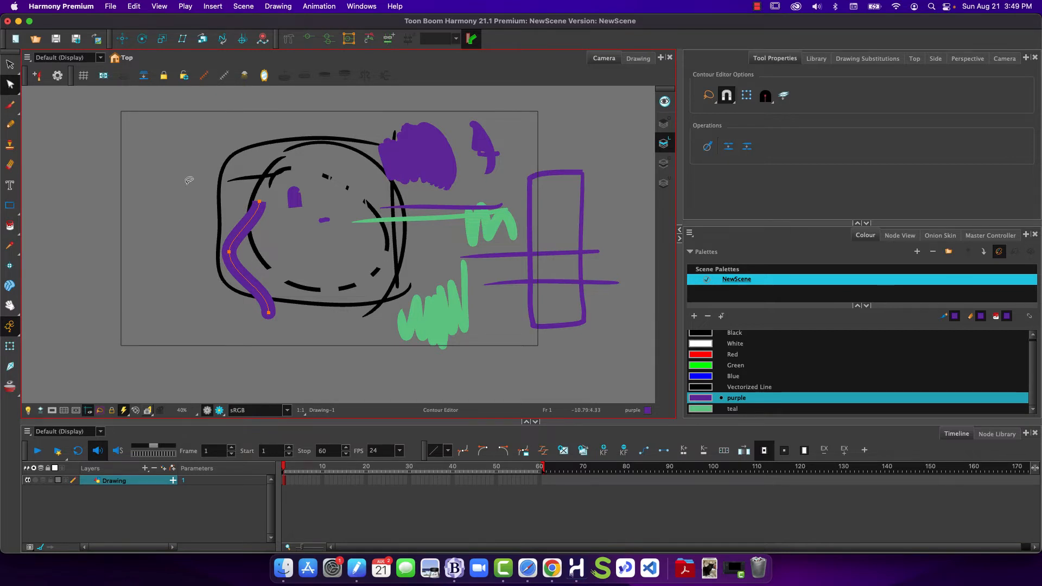
{"action": "left_click", "coordinate": [9, 124]}
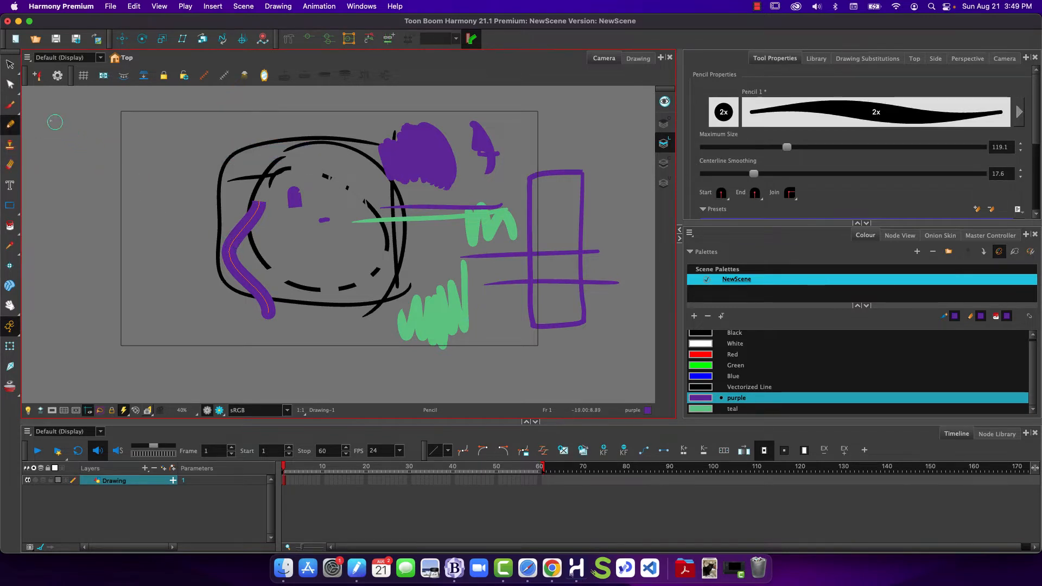
{"action": "left_click", "coordinate": [11, 84]}
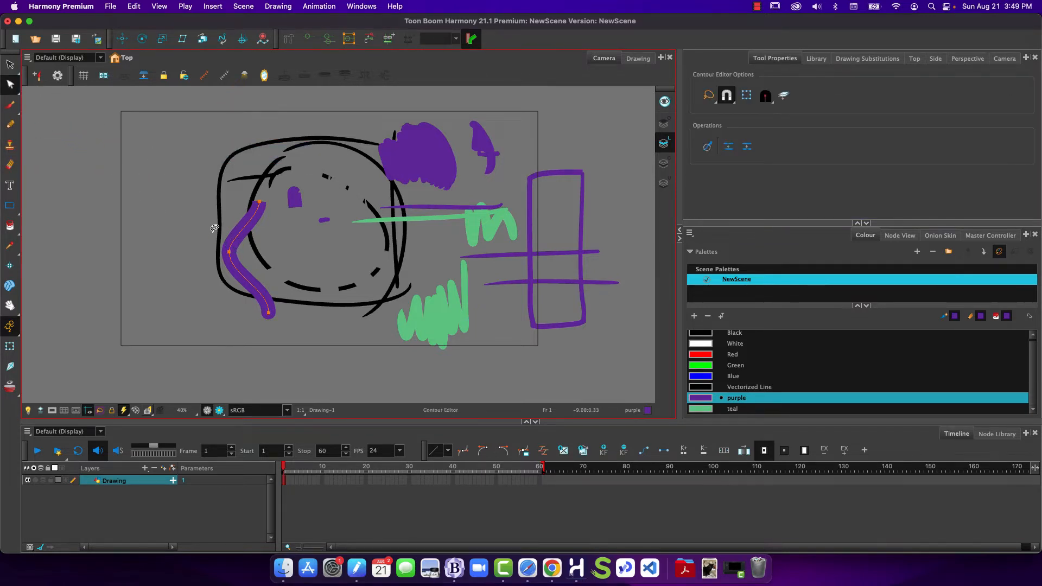
- Adjust the thick purple line's bend by its middle contour point, and move the line beneath the purple blob as a stem
{"action": "mouse_move", "coordinate": [233, 253]}
{"action": "left_mouse_down"}
{"action": "mouse_move", "coordinate": [242, 253]}
{"action": "mouse_move", "coordinate": [201, 252]}
{"action": "mouse_move", "coordinate": [197, 239]}
{"action": "mouse_move", "coordinate": [196, 255]}
{"action": "left_mouse_up"}
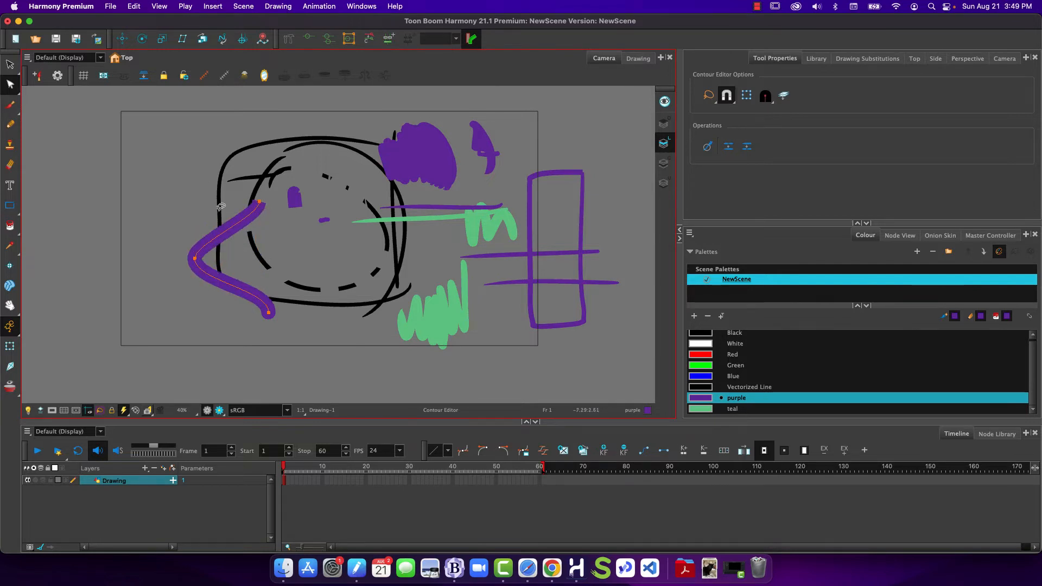
{"action": "left_click_drag", "start_coordinate": [195, 258], "coordinate": [242, 260]}
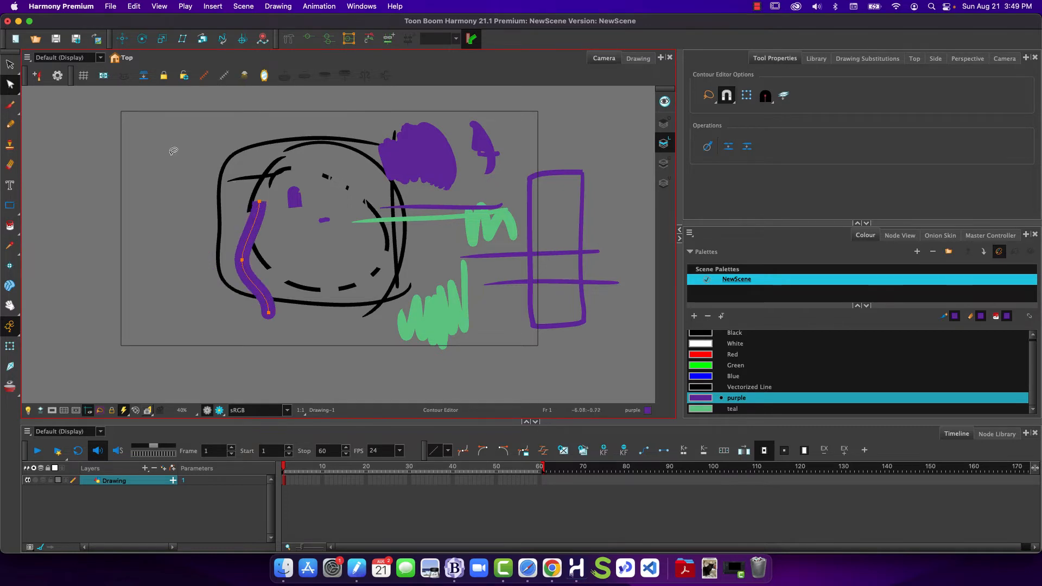
{"action": "left_click", "coordinate": [9, 64]}
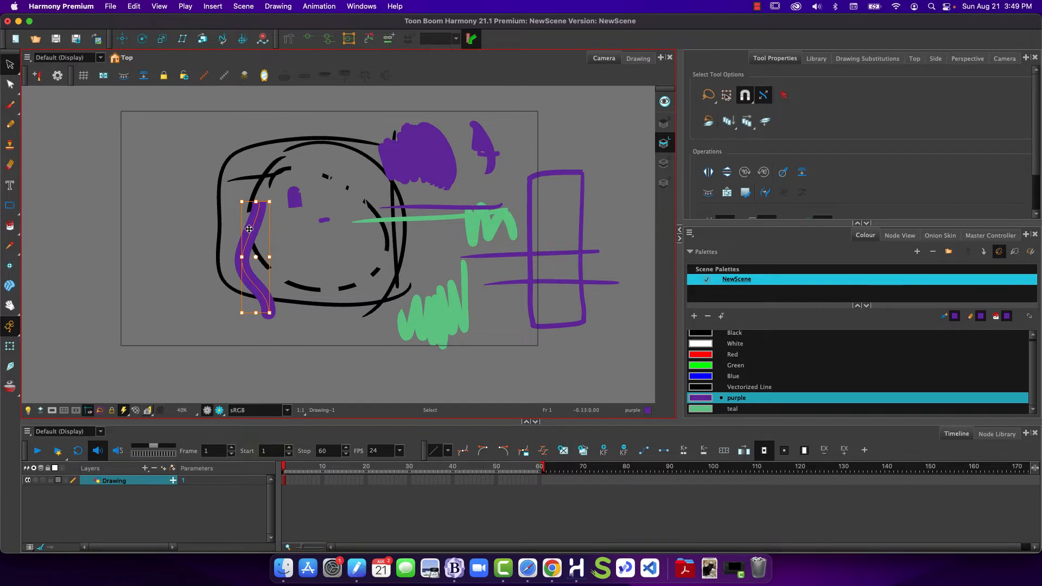
{"action": "left_click", "coordinate": [267, 222]}
{"action": "left_click", "coordinate": [411, 180]}
{"action": "left_click_drag", "start_coordinate": [411, 180], "coordinate": [420, 180]}
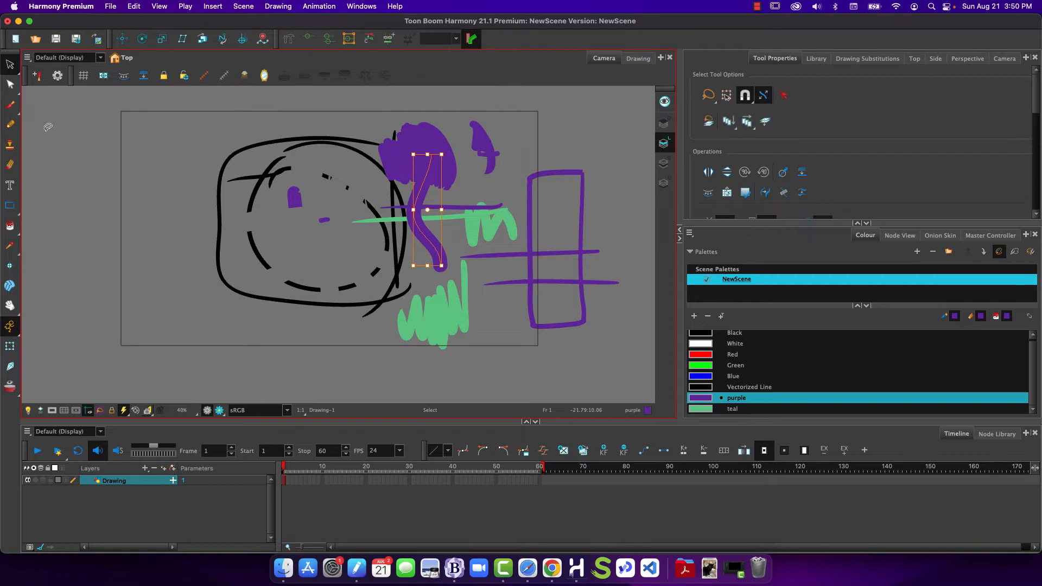
{"action": "left_click", "coordinate": [265, 352]}
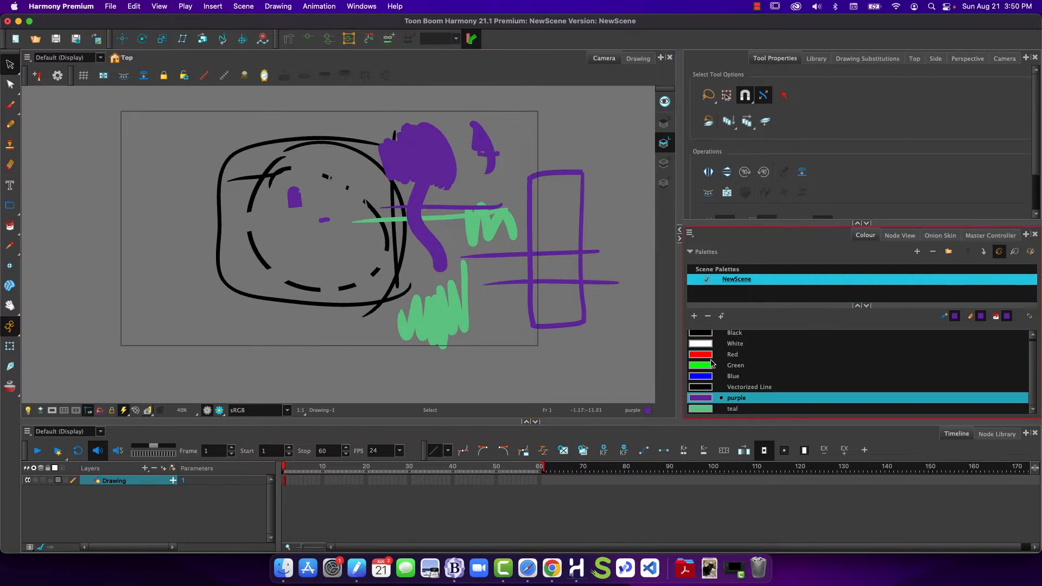
- Recolour the rounded square outline Red and the short lower-left arc of the dashed circle Blue
{"action": "left_click", "coordinate": [238, 281]}
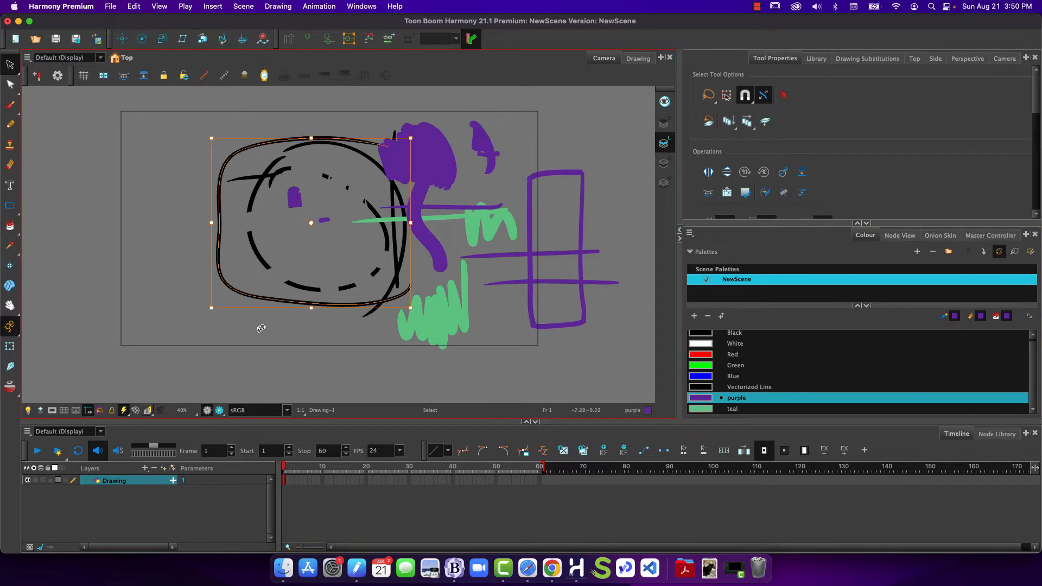
{"action": "left_click", "coordinate": [701, 356]}
{"action": "left_click", "coordinate": [285, 346]}
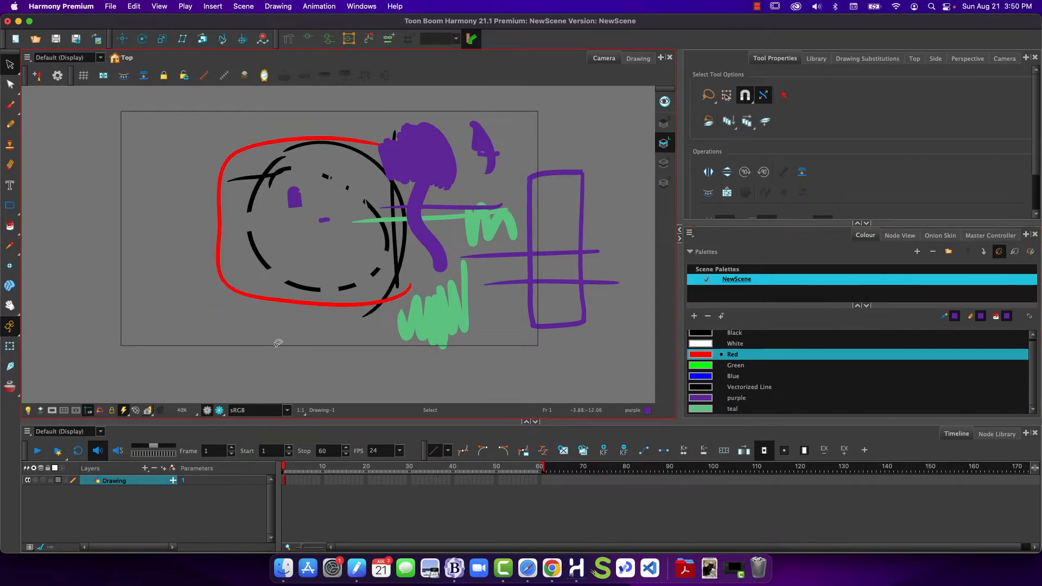
{"action": "left_click", "coordinate": [255, 268]}
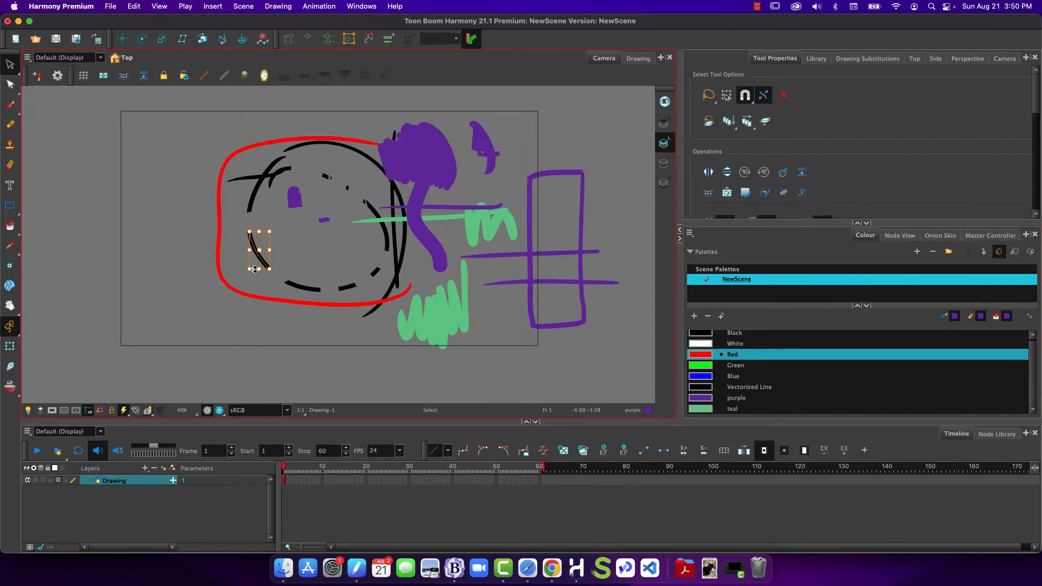
{"action": "left_click", "coordinate": [701, 376]}
{"action": "left_click", "coordinate": [245, 324]}
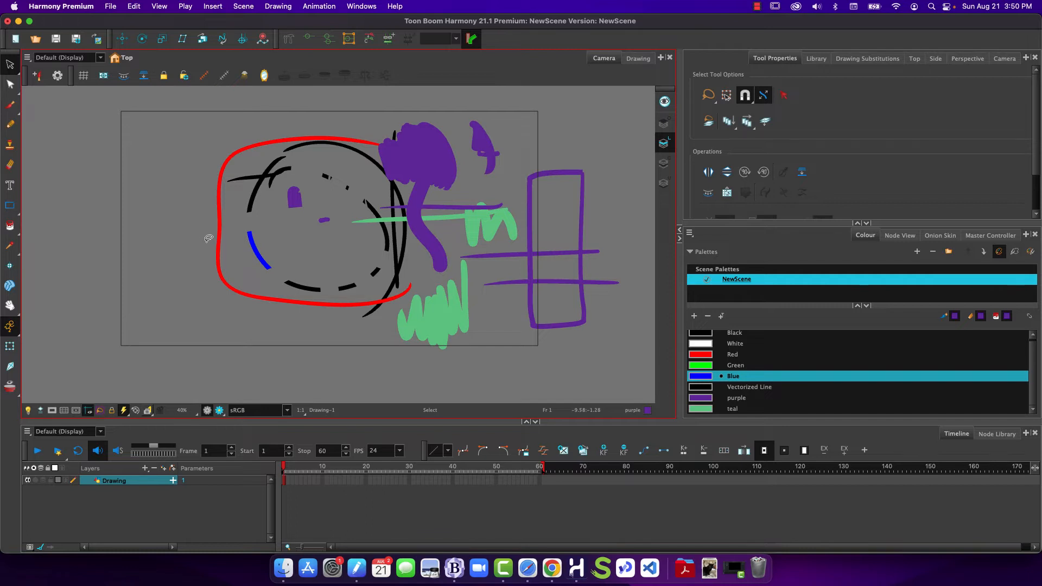
- Change the teal swatch to a periwinkle blue with RGB 103, 126, 239, moving the Colour Picker clear of the drawing
{"action": "double_click", "coordinate": [702, 412]}
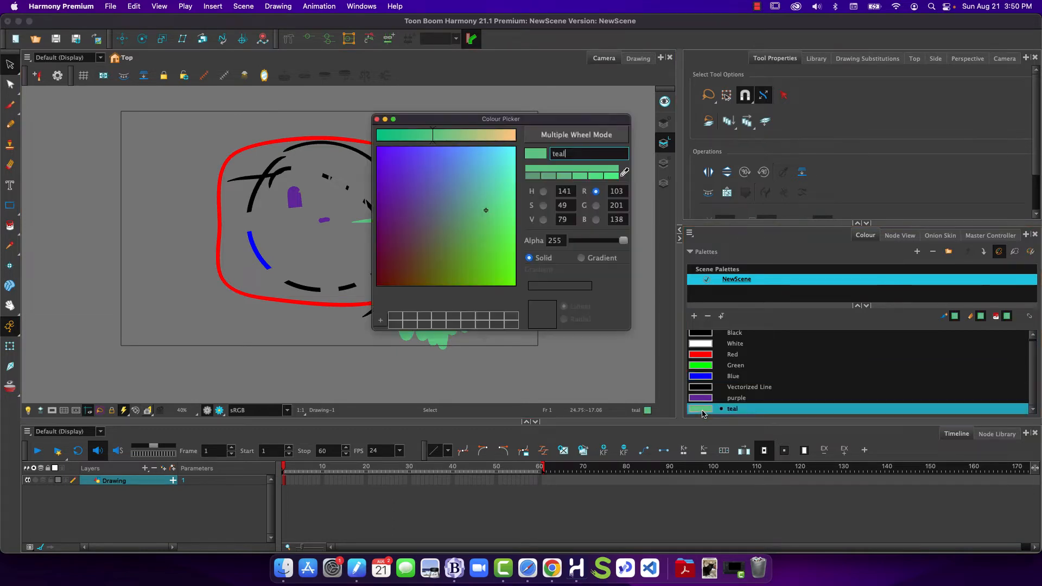
{"action": "left_click_drag", "start_coordinate": [479, 203], "coordinate": [474, 165]}
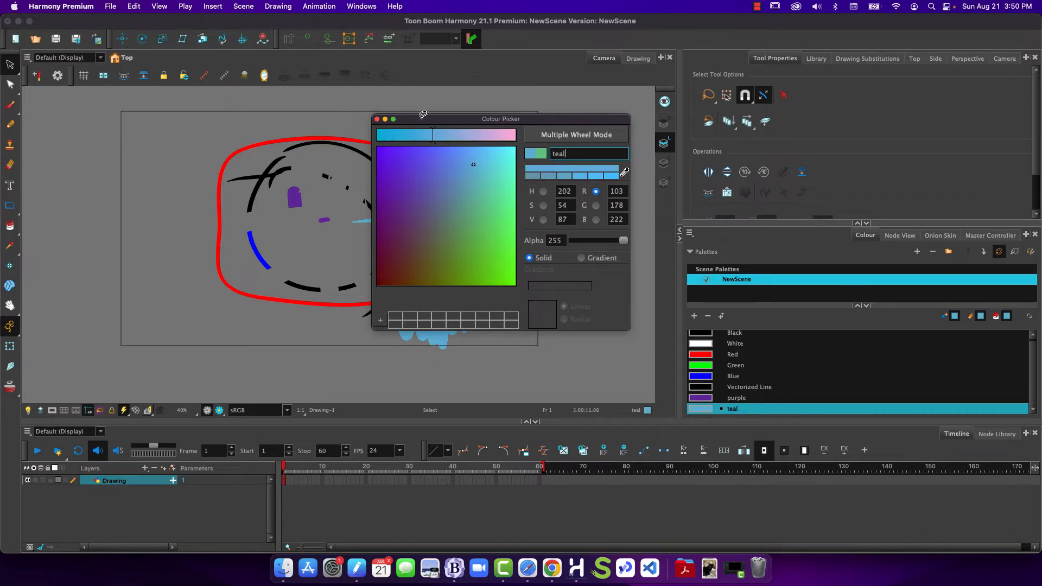
{"action": "mouse_move", "coordinate": [423, 114]}
{"action": "left_mouse_down"}
{"action": "mouse_move", "coordinate": [199, 111]}
{"action": "mouse_move", "coordinate": [141, 162]}
{"action": "left_mouse_up"}
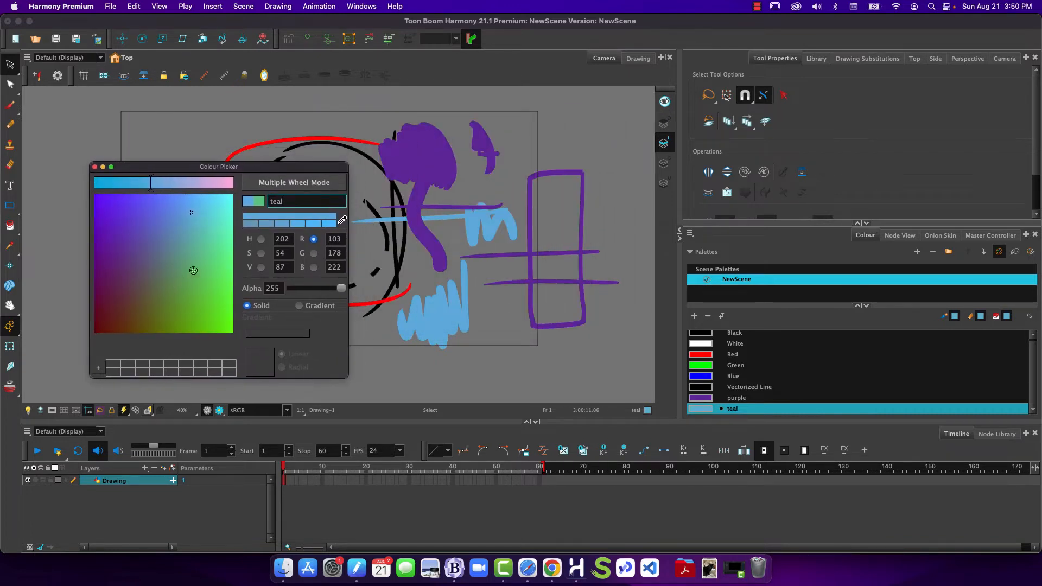
{"action": "mouse_move", "coordinate": [214, 302]}
{"action": "left_mouse_down"}
{"action": "mouse_move", "coordinate": [226, 310]}
{"action": "mouse_move", "coordinate": [167, 293]}
{"action": "mouse_move", "coordinate": [216, 205]}
{"action": "mouse_move", "coordinate": [162, 203]}
{"action": "left_mouse_up"}
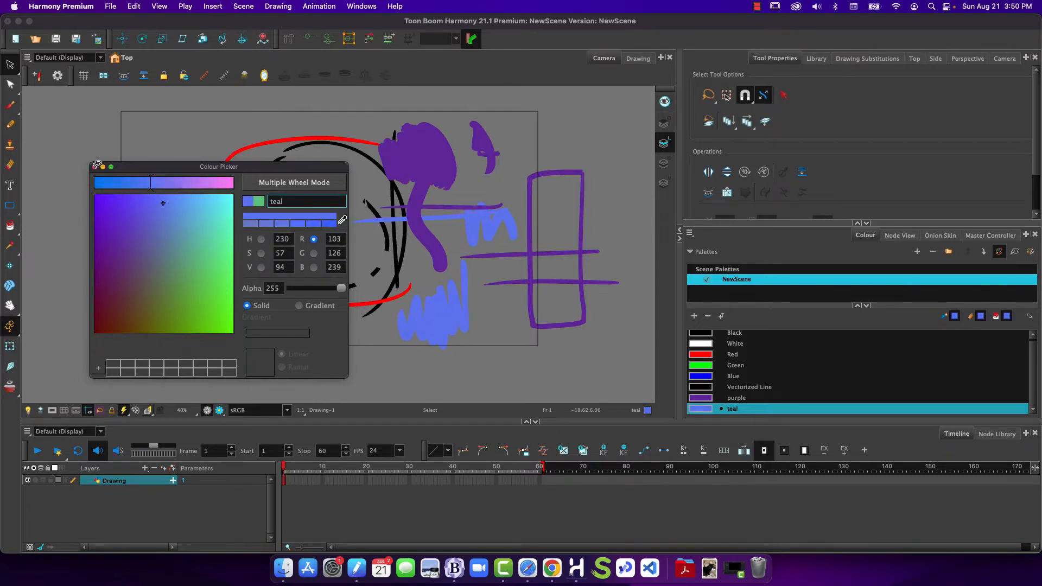
{"action": "left_click", "coordinate": [95, 166]}
- Change the purple swatch to a crimson pink with RGB 178, 32, 92 and close the Colour Picker
{"action": "double_click", "coordinate": [700, 399]}
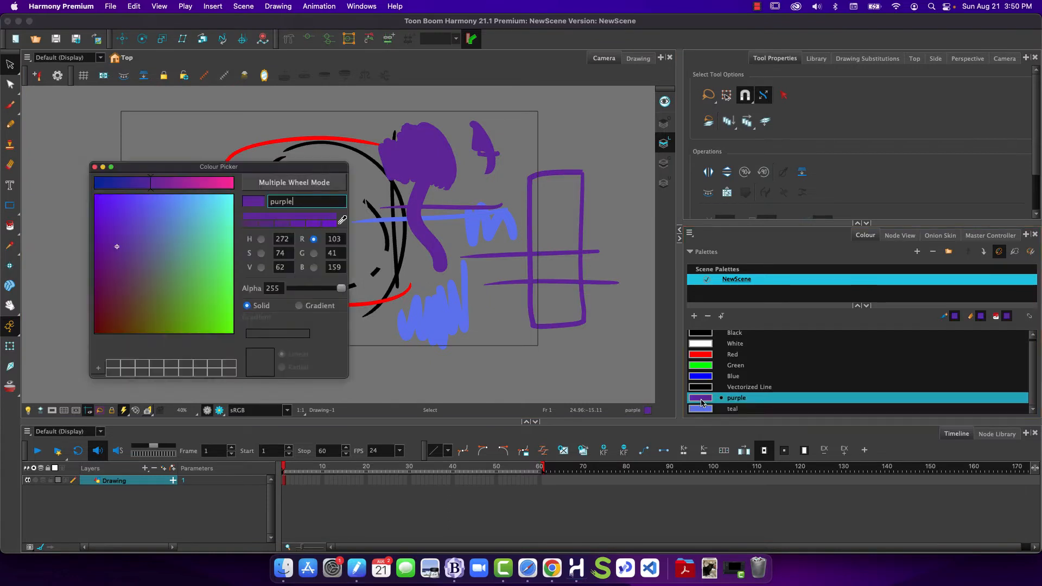
{"action": "left_click", "coordinate": [109, 276]}
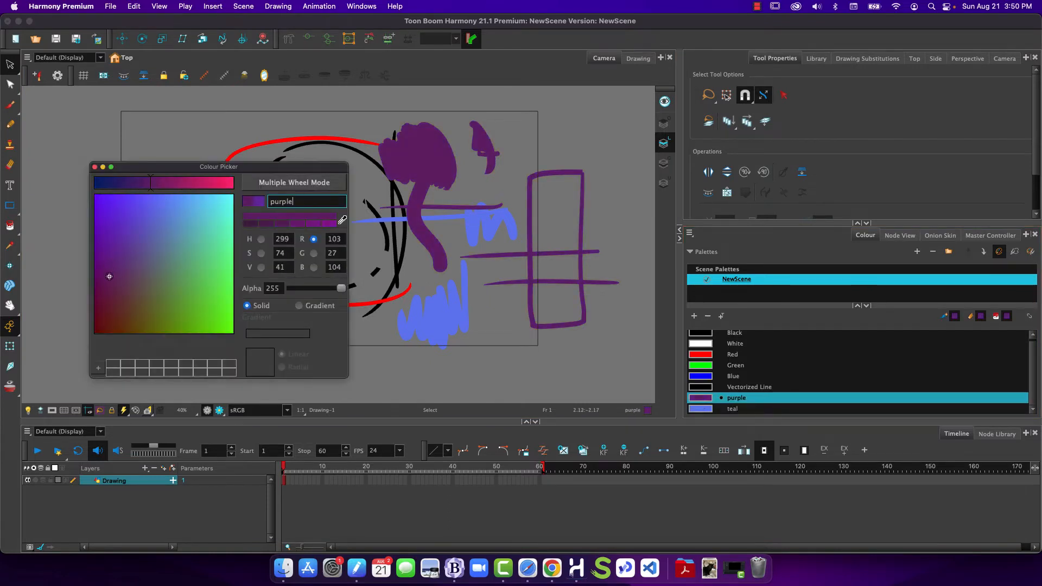
{"action": "mouse_move", "coordinate": [109, 276]}
{"action": "left_mouse_down"}
{"action": "mouse_move", "coordinate": [111, 260]}
{"action": "mouse_move", "coordinate": [128, 303]}
{"action": "mouse_move", "coordinate": [200, 302]}
{"action": "mouse_move", "coordinate": [191, 283]}
{"action": "mouse_move", "coordinate": [204, 293]}
{"action": "mouse_move", "coordinate": [133, 242]}
{"action": "mouse_move", "coordinate": [109, 296]}
{"action": "mouse_move", "coordinate": [111, 282]}
{"action": "left_mouse_up"}
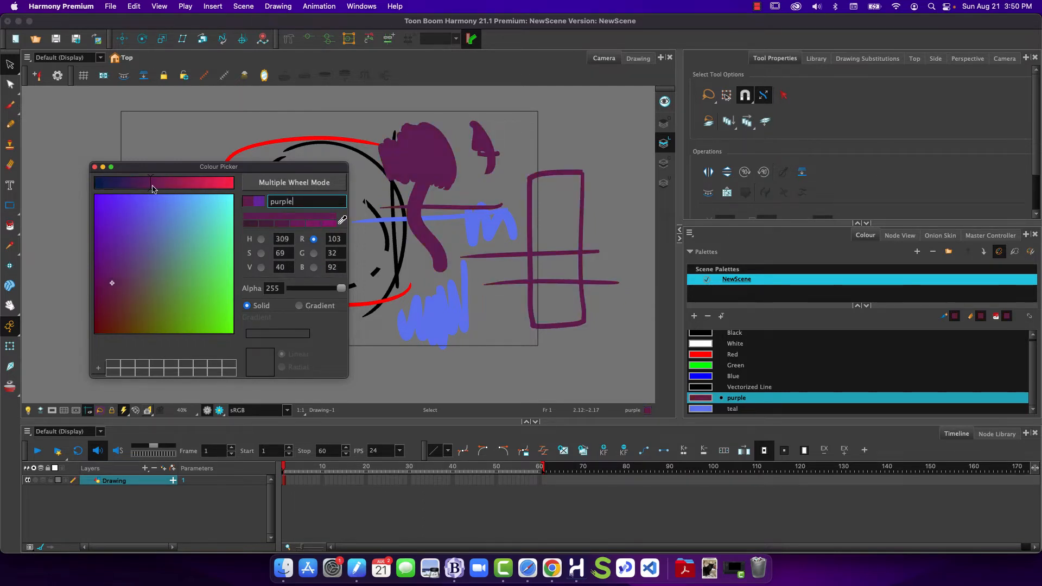
{"action": "left_click_drag", "start_coordinate": [153, 189], "coordinate": [191, 185]}
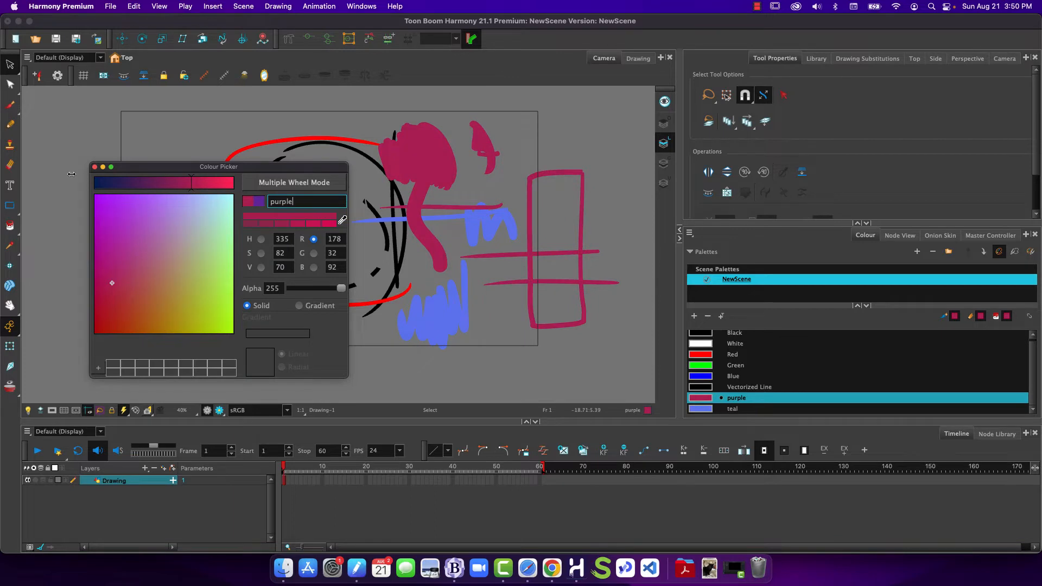
{"action": "left_click", "coordinate": [94, 166]}
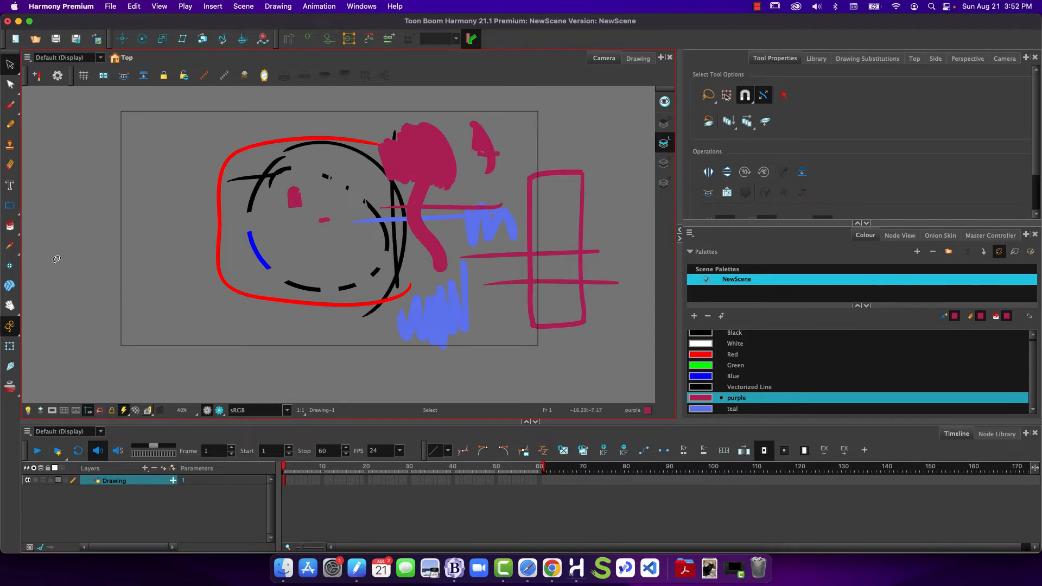
- Draw a thick black right-angled stroke left of the red outline with the Pencil tool
{"action": "left_click", "coordinate": [10, 124]}
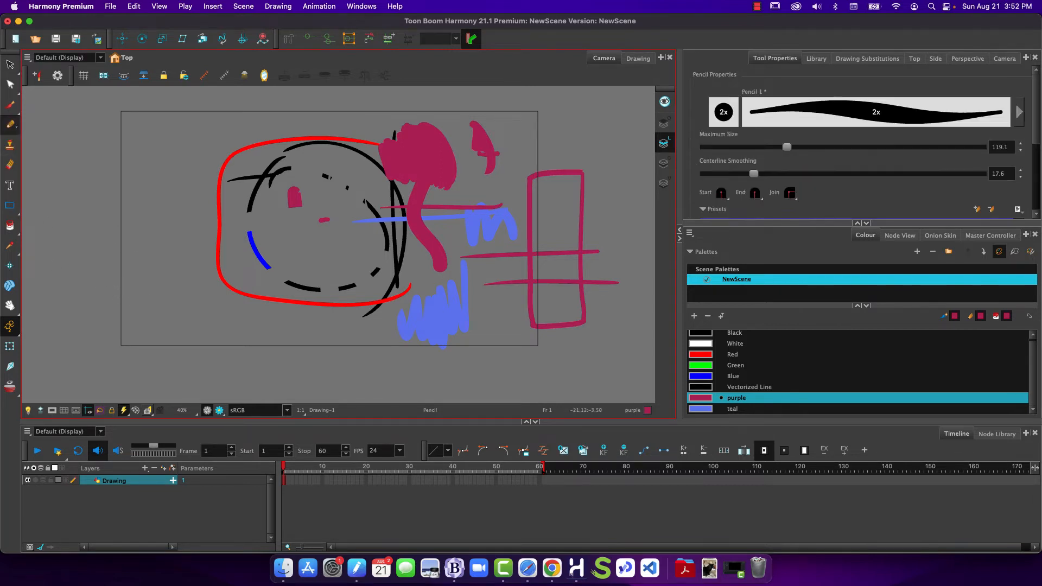
{"action": "left_click", "coordinate": [697, 335]}
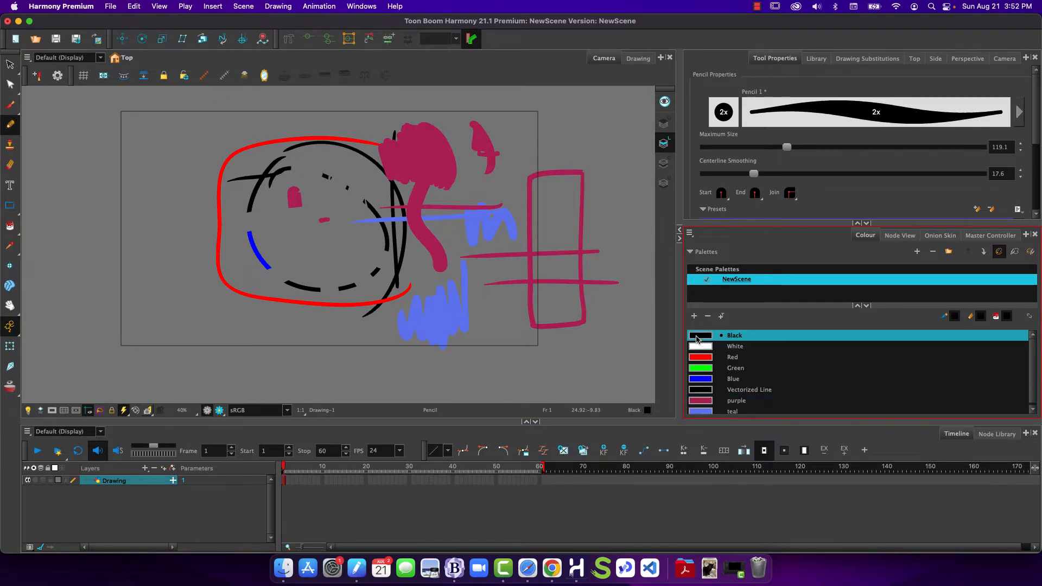
{"action": "mouse_move", "coordinate": [183, 223]}
{"action": "left_mouse_down"}
{"action": "mouse_move", "coordinate": [129, 232]}
{"action": "mouse_move", "coordinate": [130, 299]}
{"action": "left_mouse_up"}
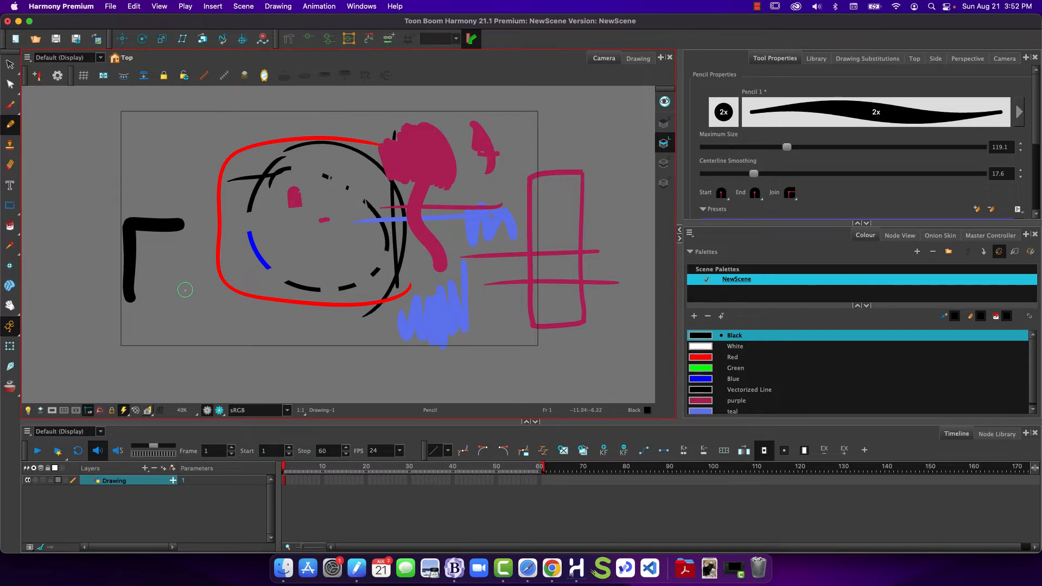
- Reduce the pencil's maximum size to 25.6 and draw one closed and one slightly open black rectangle near the camera frame's lower-left corner
{"action": "key", "text": "o"}
{"action": "left_click_drag", "start_coordinate": [191, 298], "coordinate": [188, 302]}
{"action": "mouse_move", "coordinate": [159, 270]}
{"action": "left_mouse_down"}
{"action": "mouse_move", "coordinate": [157, 329]}
{"action": "mouse_move", "coordinate": [199, 290]}
{"action": "mouse_move", "coordinate": [143, 284]}
{"action": "left_mouse_up"}
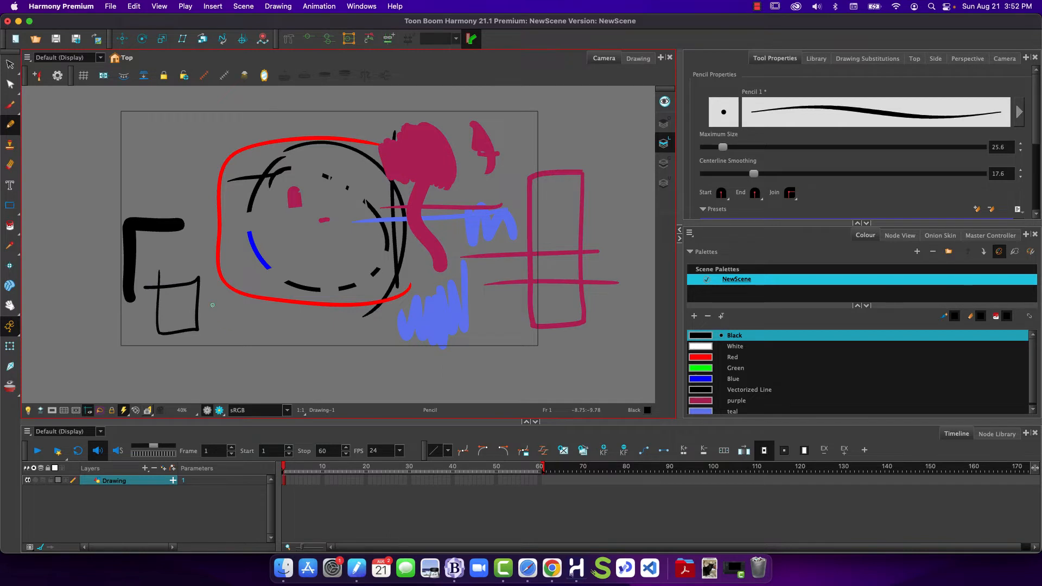
{"action": "mouse_move", "coordinate": [208, 303]}
{"action": "left_mouse_down"}
{"action": "mouse_move", "coordinate": [227, 366]}
{"action": "mouse_move", "coordinate": [254, 339]}
{"action": "mouse_move", "coordinate": [249, 306]}
{"action": "mouse_move", "coordinate": [218, 302]}
{"action": "left_mouse_up"}
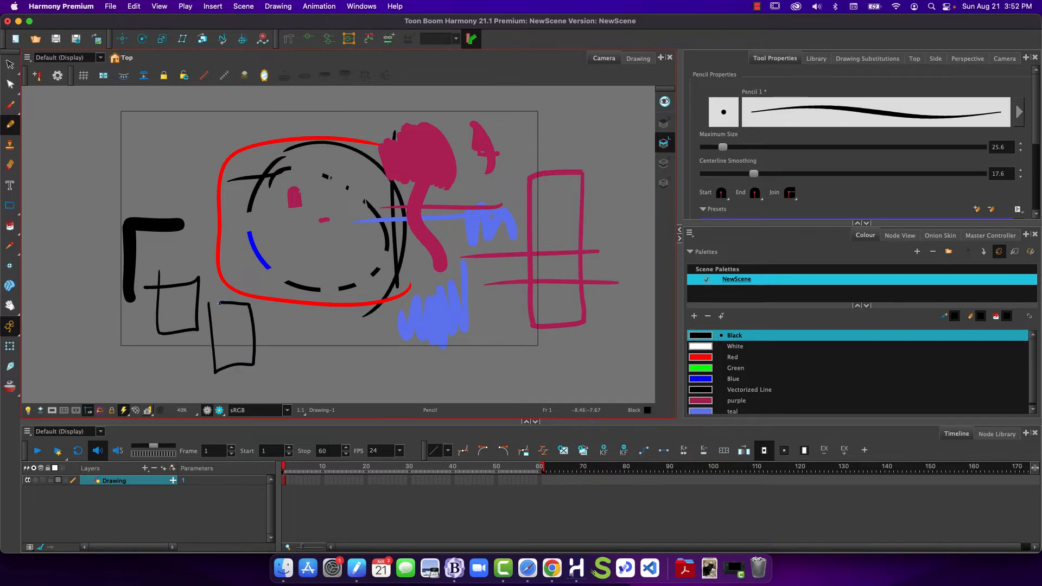
- Fill the closed black rectangle with the purple swatch using the Paint tool
{"action": "left_click", "coordinate": [9, 226]}
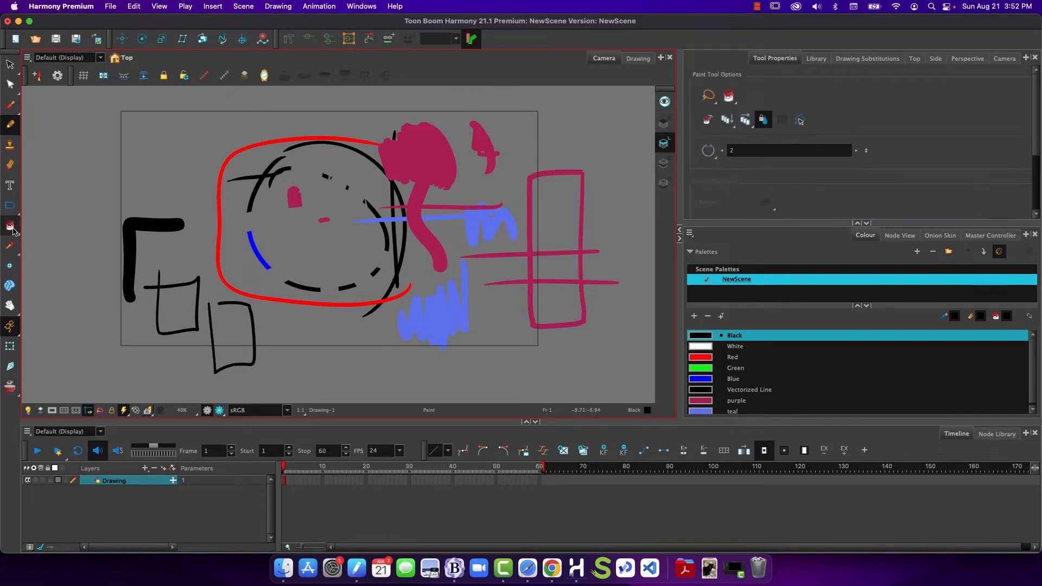
{"action": "left_click", "coordinate": [700, 402]}
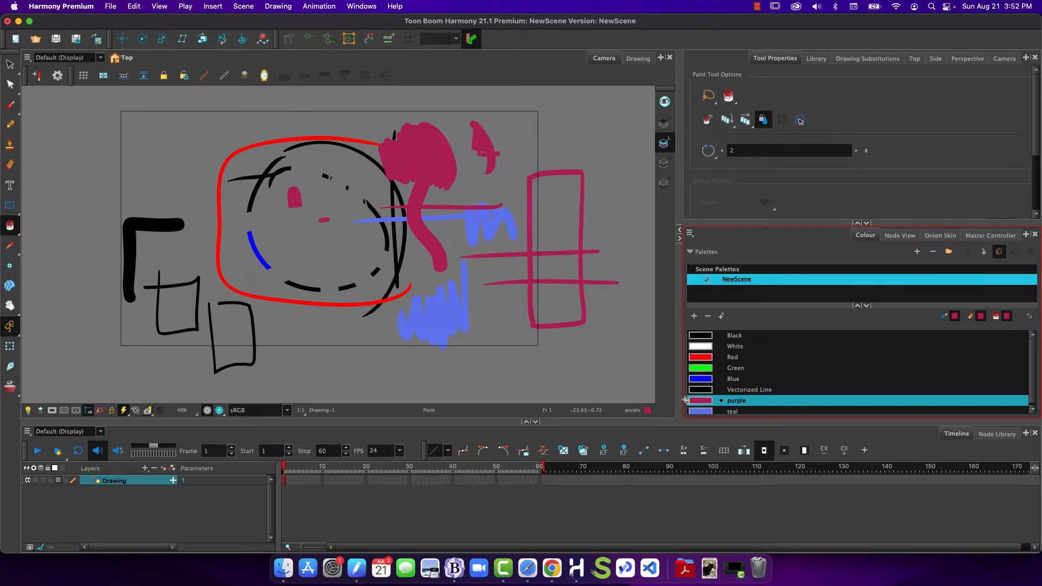
{"action": "left_click", "coordinate": [170, 309]}
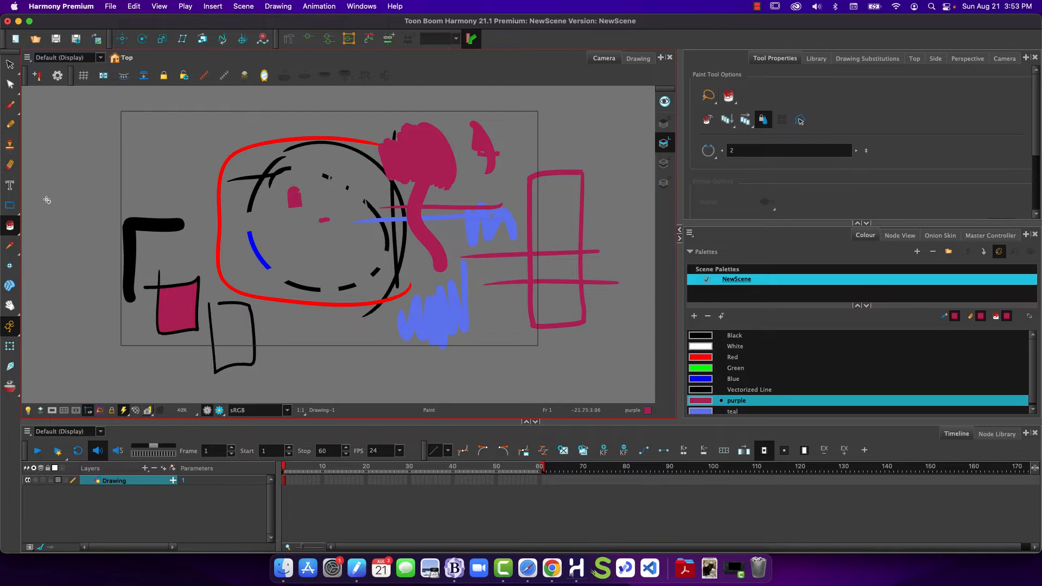
- Show the strokes and close the gap in the second rectangle's upper-left corner by moving its open end point with the Contour Editor
{"action": "key", "text": "k"}
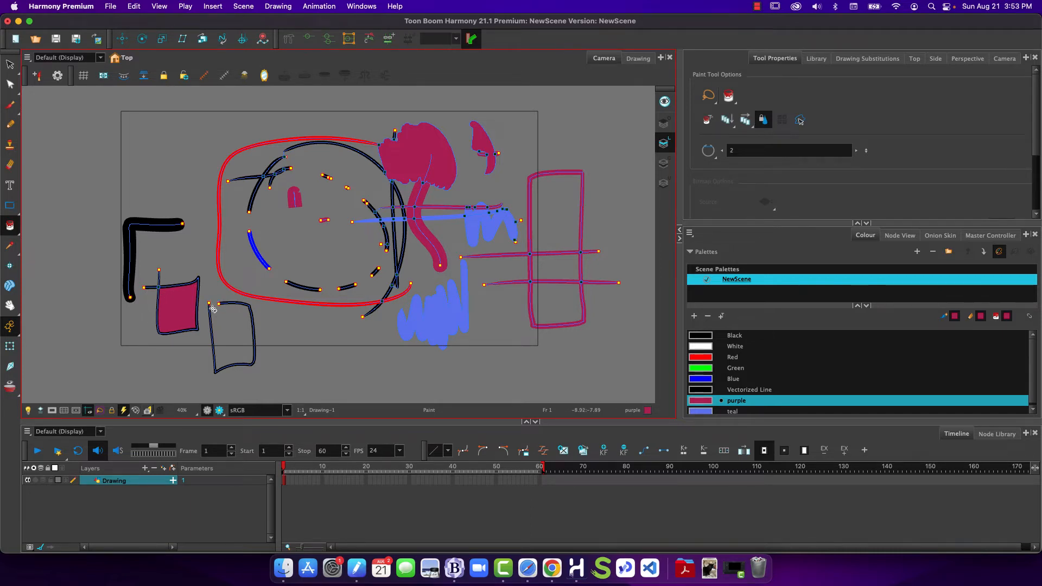
{"action": "scroll", "coordinate": [212, 309], "scroll_direction": "up", "scroll_amount": 5}
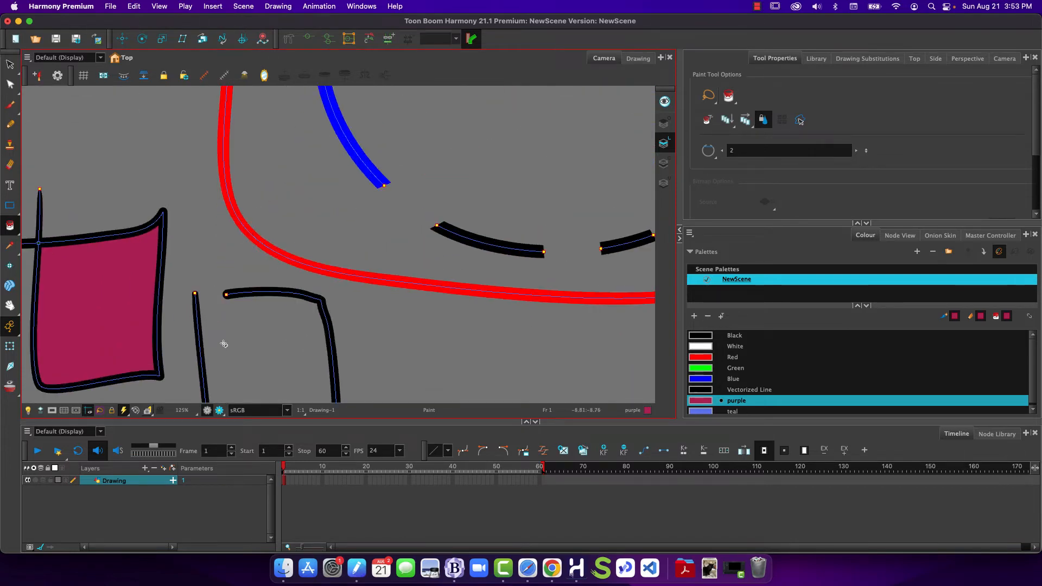
{"action": "left_click_drag", "start_coordinate": [238, 354], "coordinate": [258, 205]}
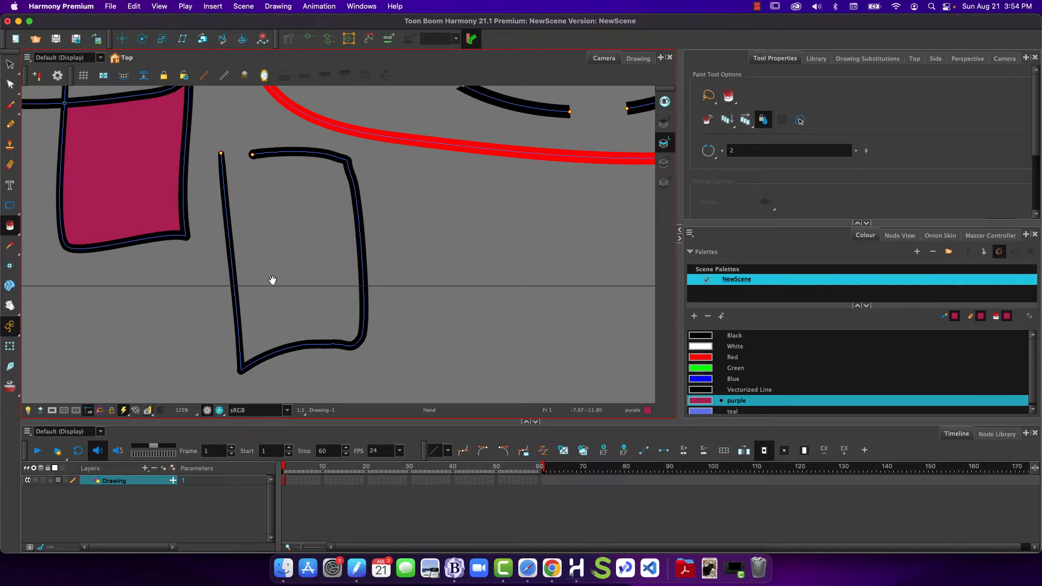
{"action": "mouse_move", "coordinate": [272, 276]}
{"action": "left_mouse_down"}
{"action": "mouse_move", "coordinate": [271, 326]}
{"action": "mouse_move", "coordinate": [267, 241]}
{"action": "mouse_move", "coordinate": [265, 286]}
{"action": "mouse_move", "coordinate": [267, 276]}
{"action": "left_mouse_up"}
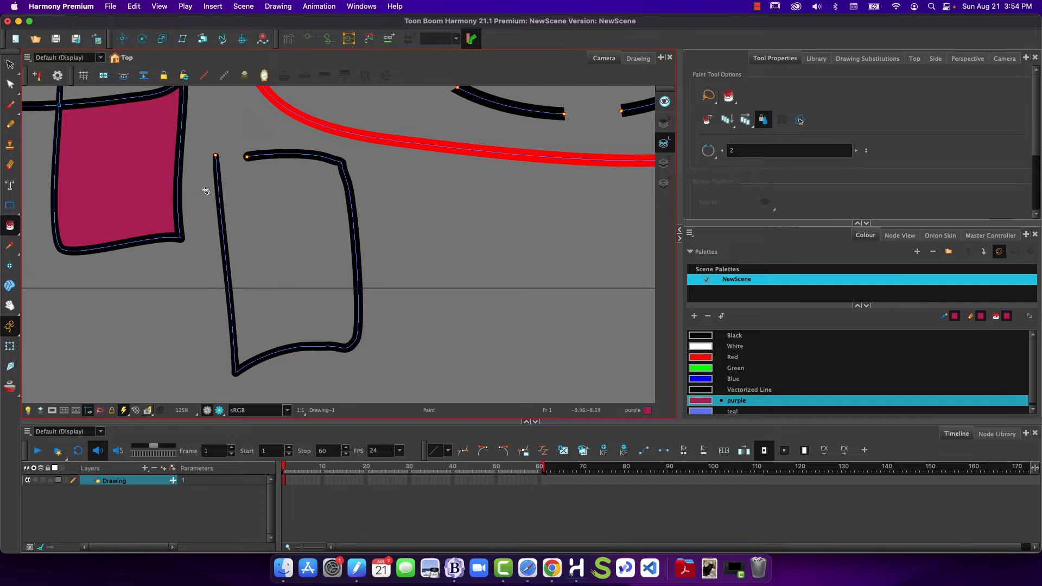
{"action": "left_click", "coordinate": [10, 84]}
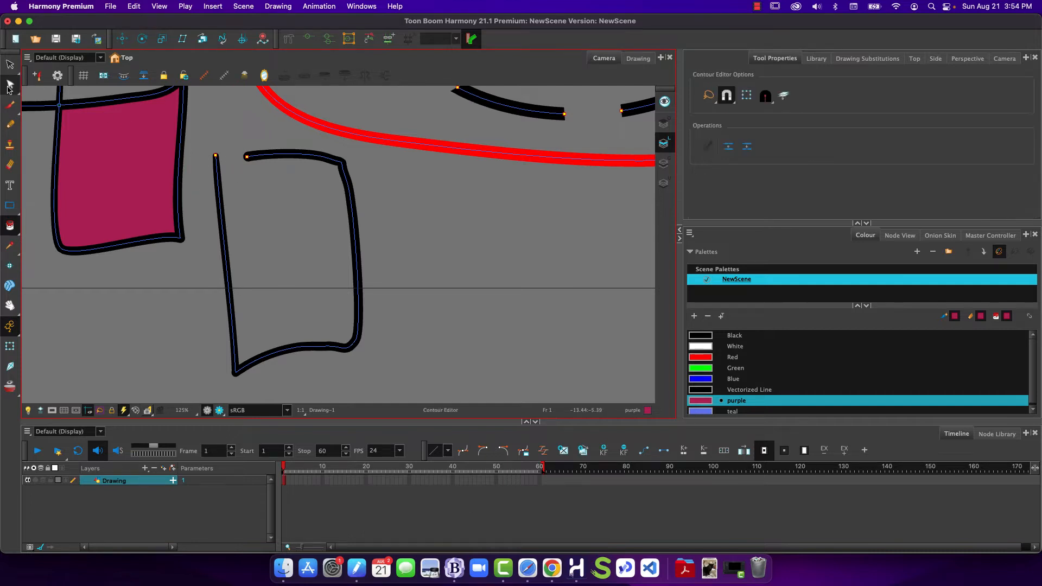
{"action": "left_click", "coordinate": [247, 158]}
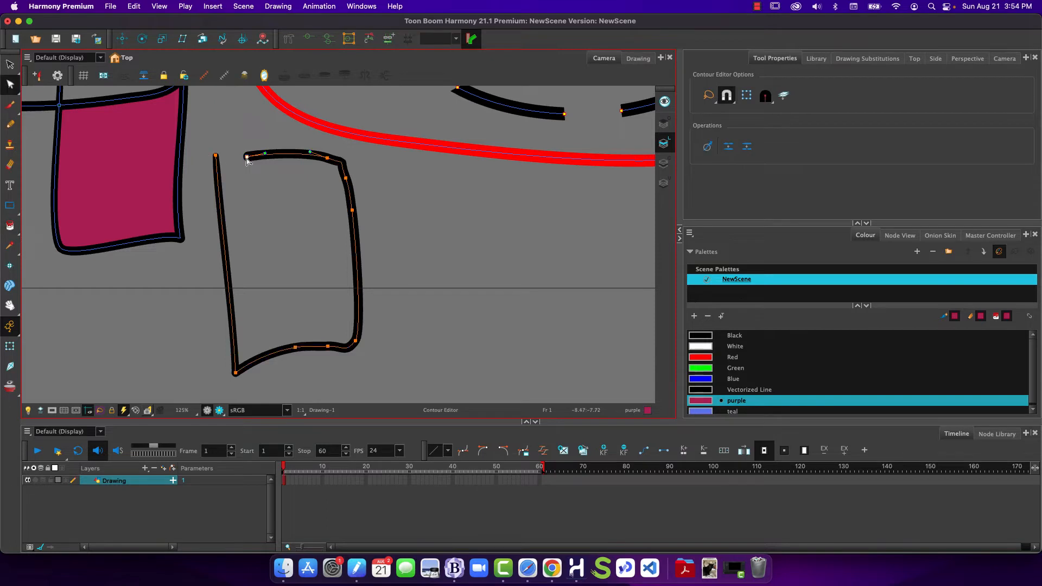
{"action": "left_click_drag", "start_coordinate": [247, 159], "coordinate": [222, 161]}
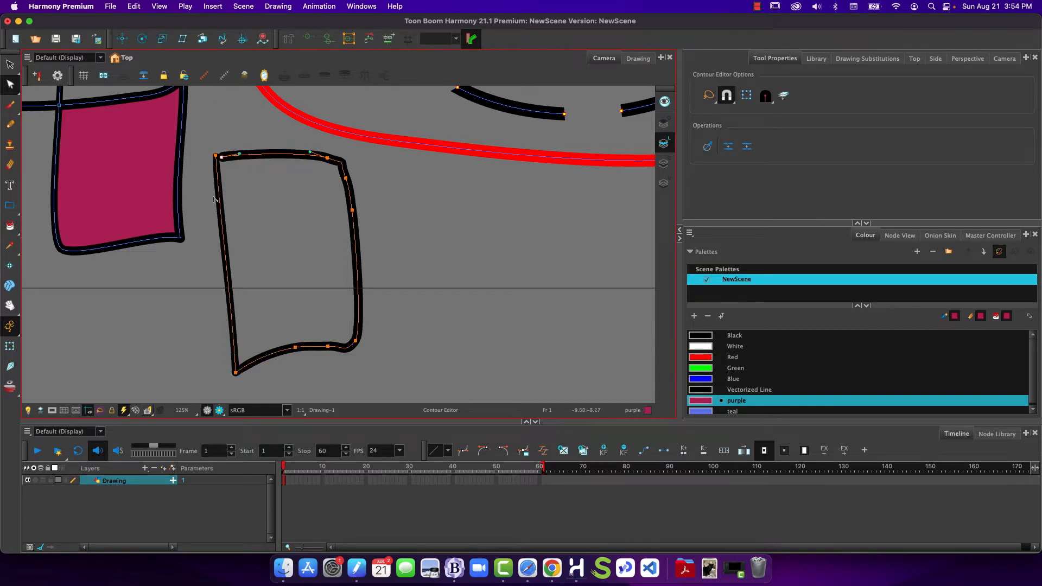
{"action": "left_click", "coordinate": [186, 290]}
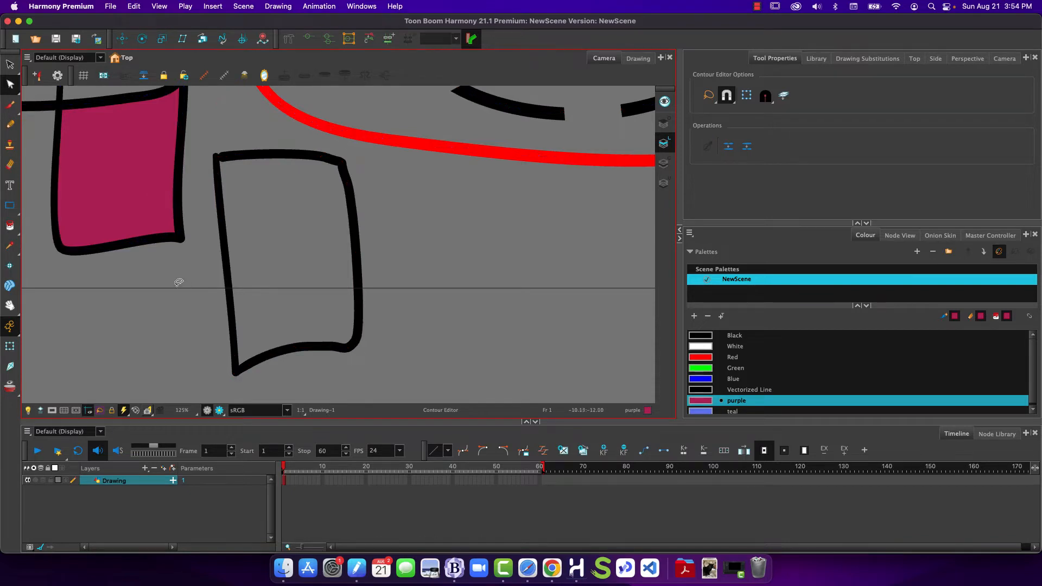
- Try filling the second black rectangle with the purple swatch using the Paint tool, and undo the fill
{"action": "key", "text": "alt+i"}
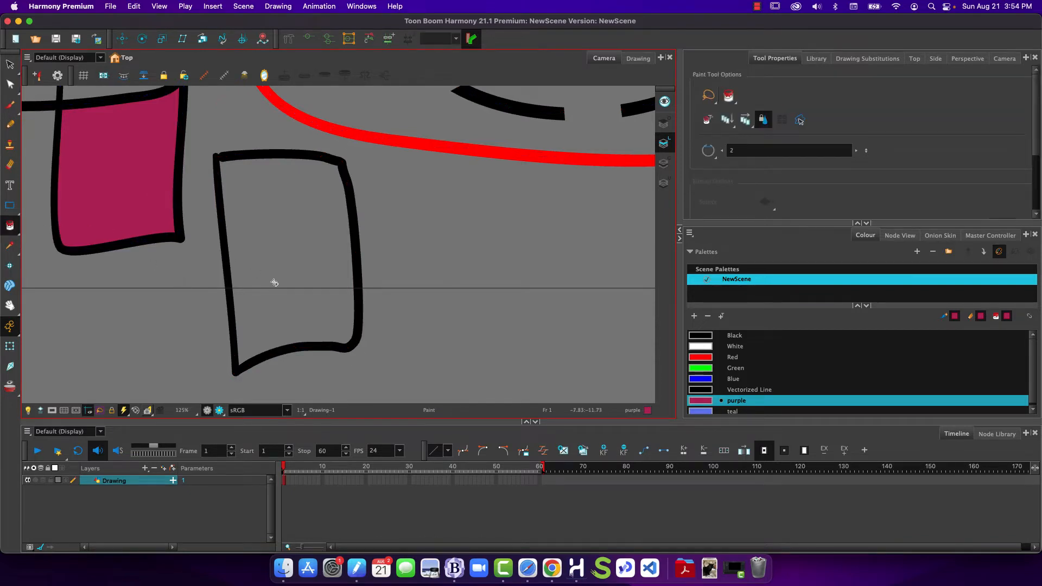
{"action": "left_click", "coordinate": [257, 280]}
{"action": "key", "text": "super+z"}
- Raise the Paint tool's gap closing to 3 and reset it to No Close Gap
{"action": "left_click", "coordinate": [782, 155]}
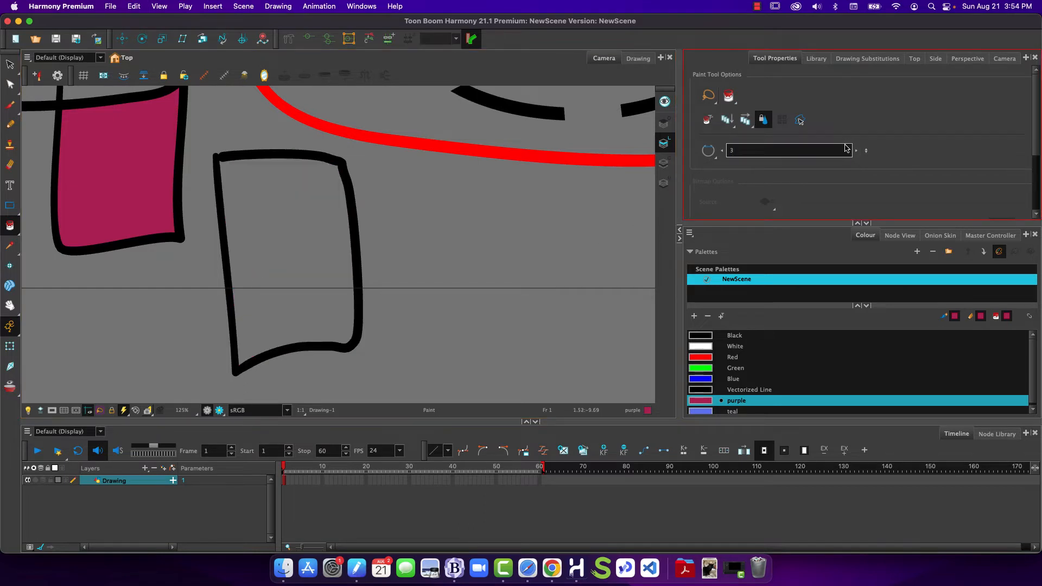
{"action": "left_click", "coordinate": [856, 150]}
{"action": "left_click", "coordinate": [708, 152]}
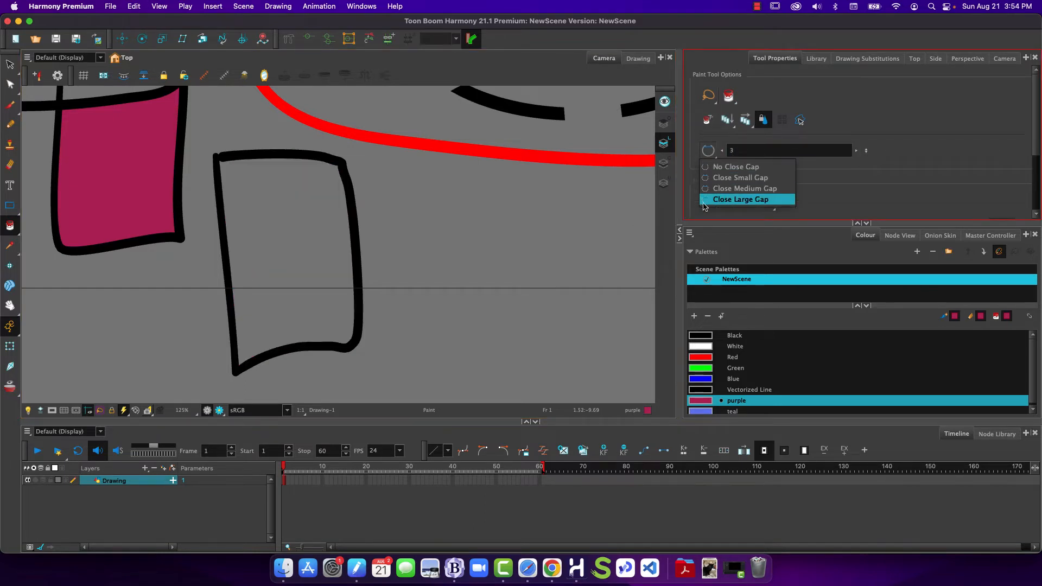
{"action": "left_click", "coordinate": [705, 168]}
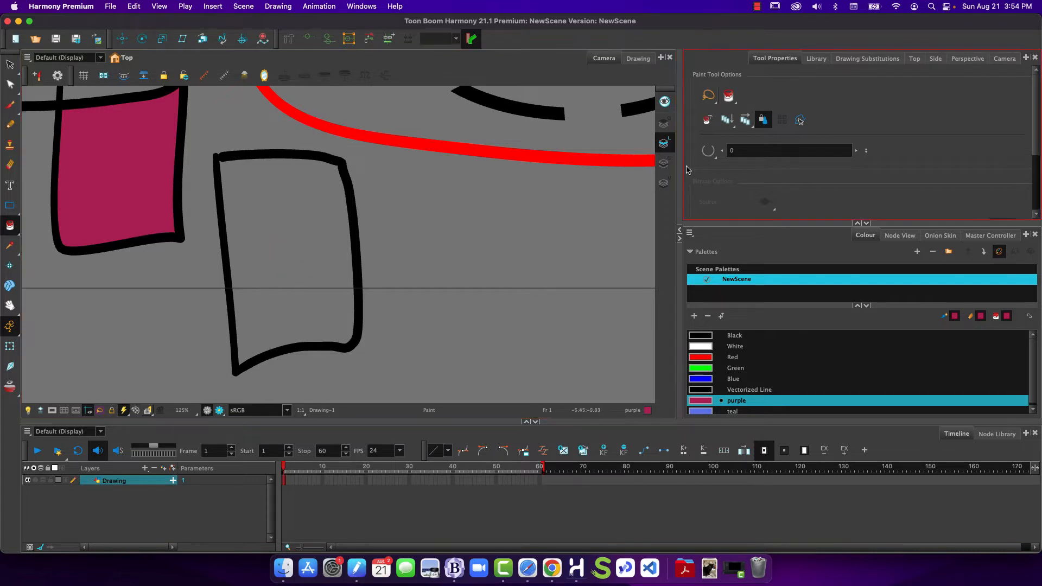
- Fill the second rectangle with purple using Close Small Gap, and undo the fill after showing the strokes
{"action": "left_click", "coordinate": [708, 151]}
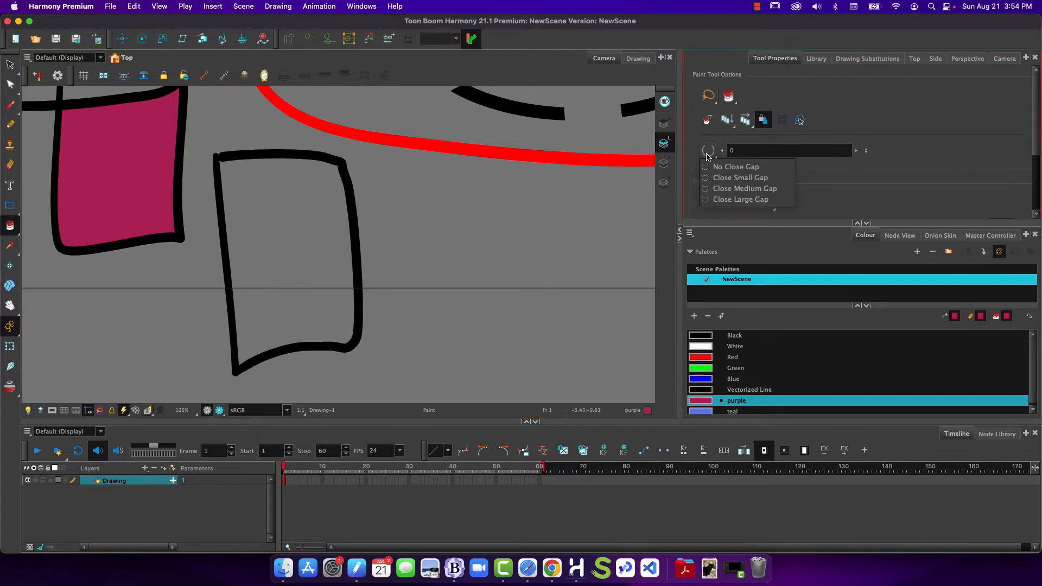
{"action": "left_click", "coordinate": [708, 178]}
{"action": "left_click", "coordinate": [276, 257]}
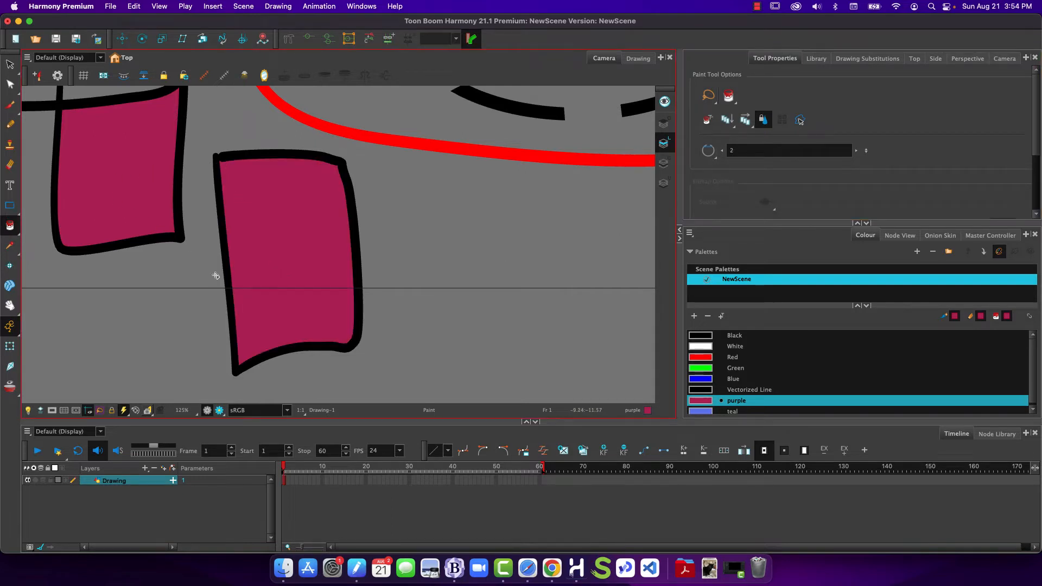
{"action": "key", "text": "k"}
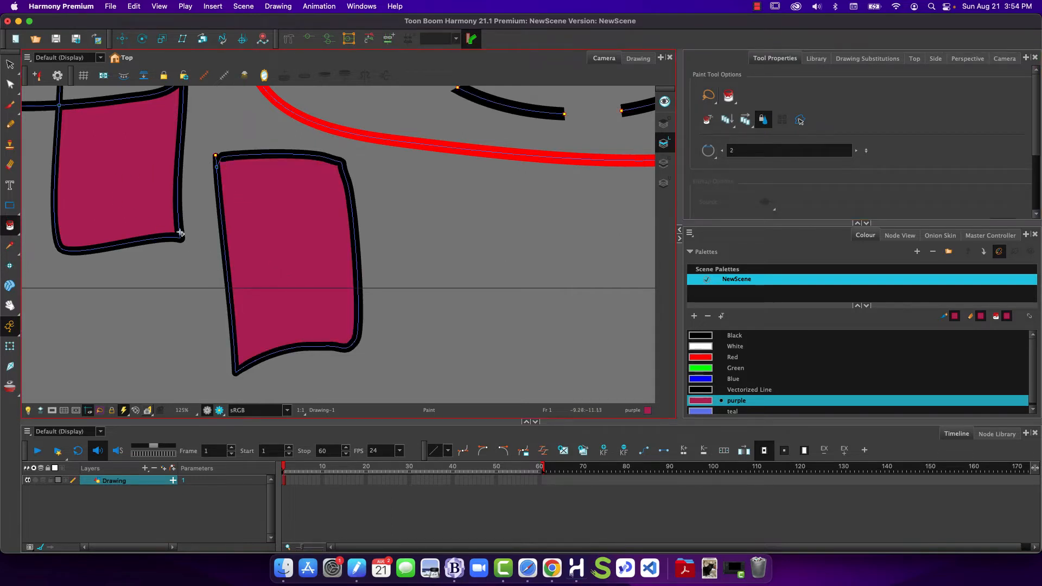
{"action": "key", "text": "super+z"}
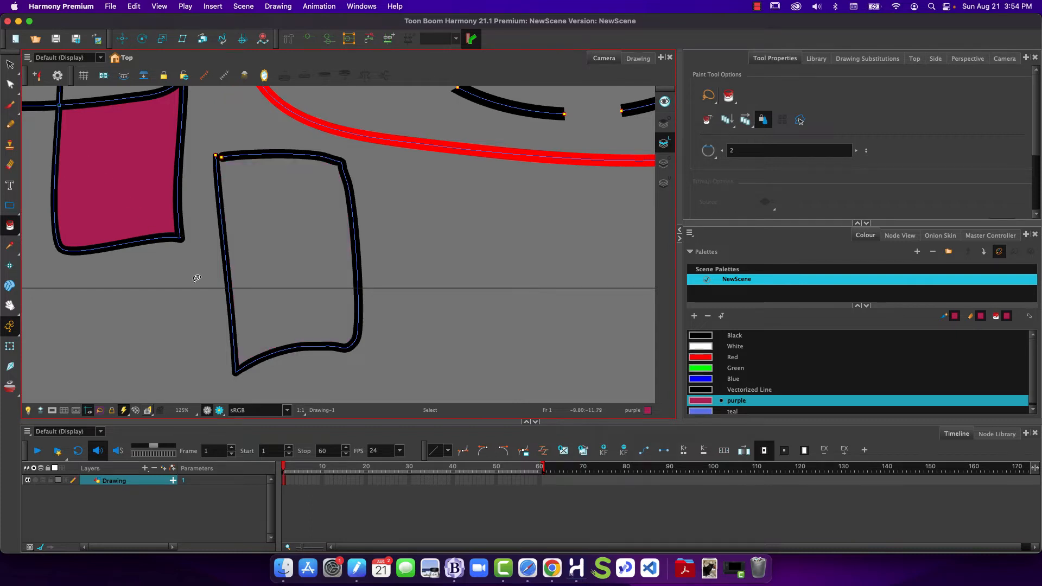
- Widen the gap in the second rectangle's upper-left corner by moving the top line's end point with the Contour Editor
{"action": "left_click", "coordinate": [10, 84]}
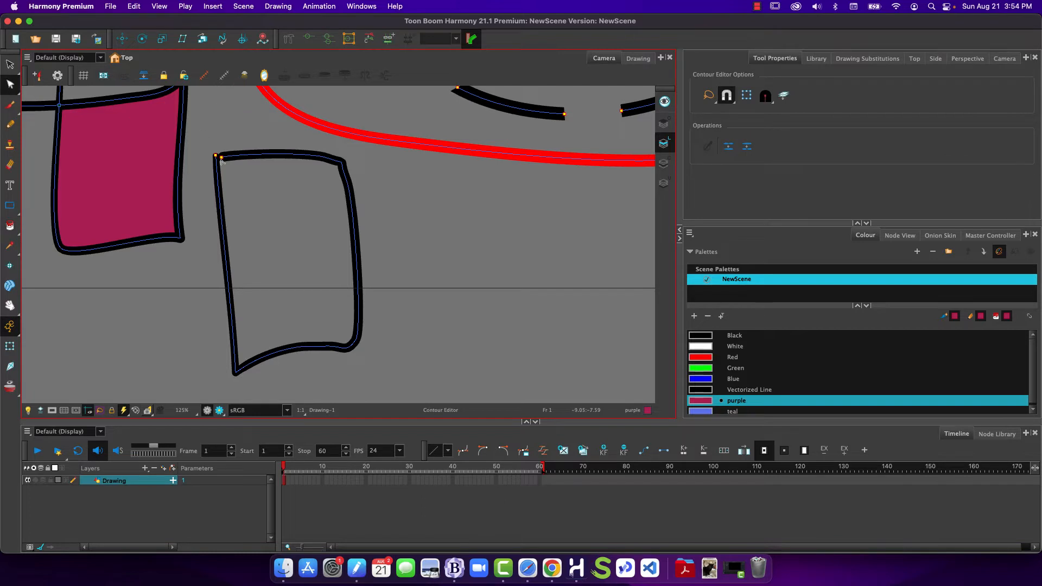
{"action": "left_click", "coordinate": [224, 152]}
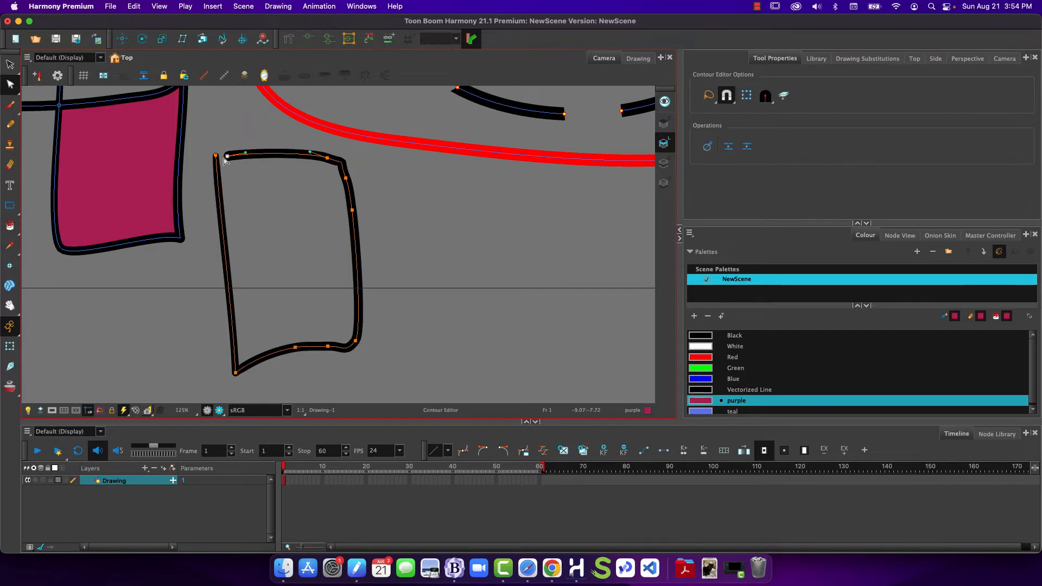
{"action": "left_click", "coordinate": [226, 158]}
{"action": "left_click", "coordinate": [217, 160]}
- Examine the available editing, scene, drawing and animation commands, including the Optimize and Clean Up options
{"action": "left_click", "coordinate": [274, 8]}
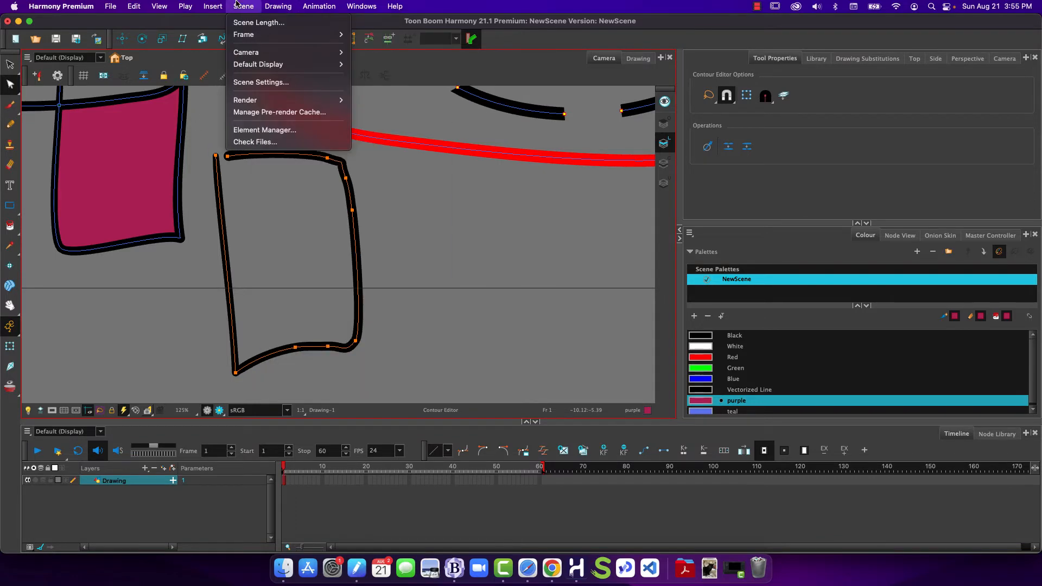
{"action": "mouse_move", "coordinate": [112, 8]}
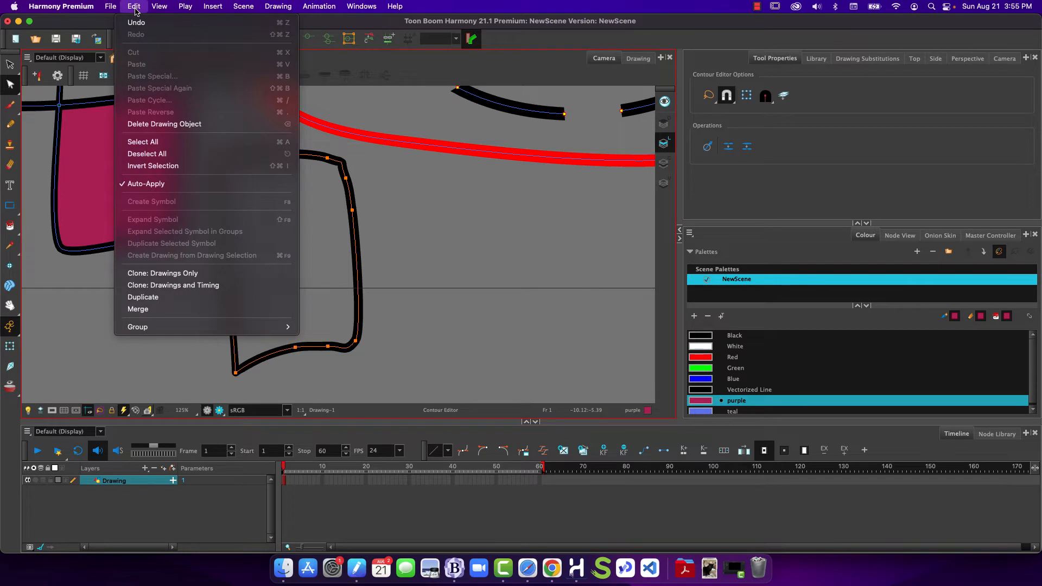
{"action": "mouse_move", "coordinate": [275, 12]}
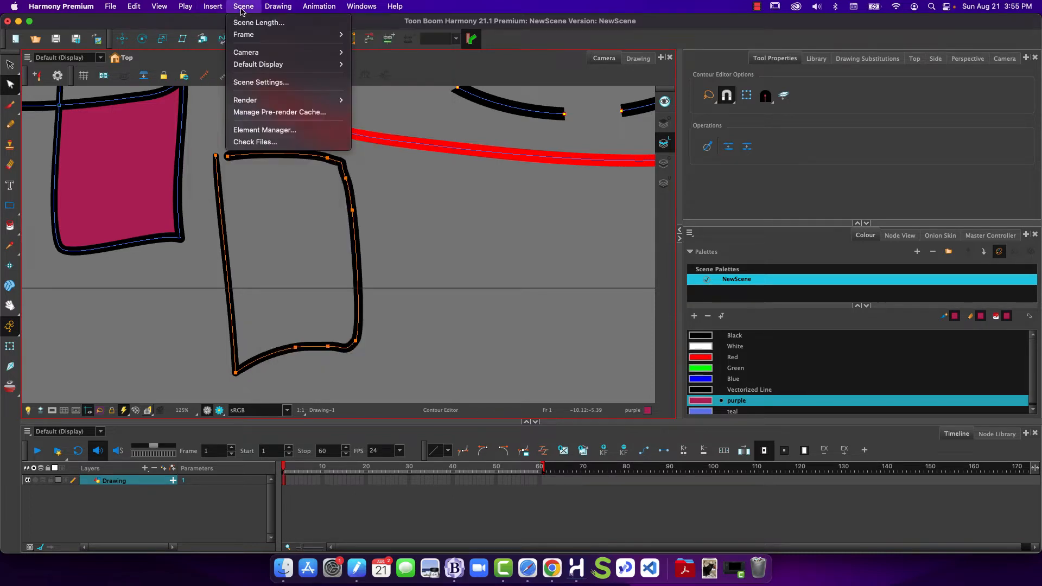
{"action": "mouse_move", "coordinate": [211, 11]}
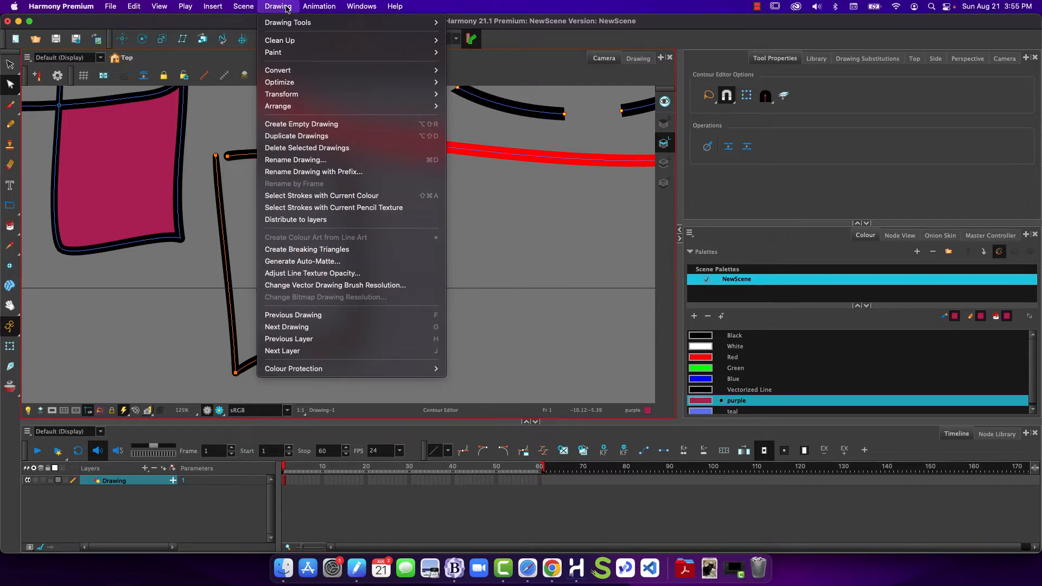
{"action": "mouse_move", "coordinate": [297, 85]}
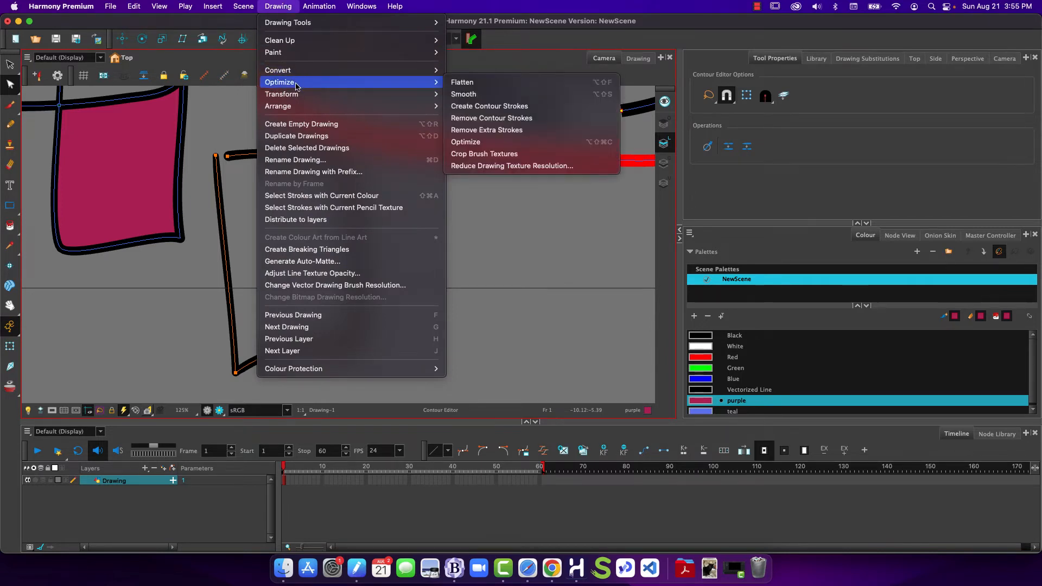
{"action": "mouse_move", "coordinate": [297, 106]}
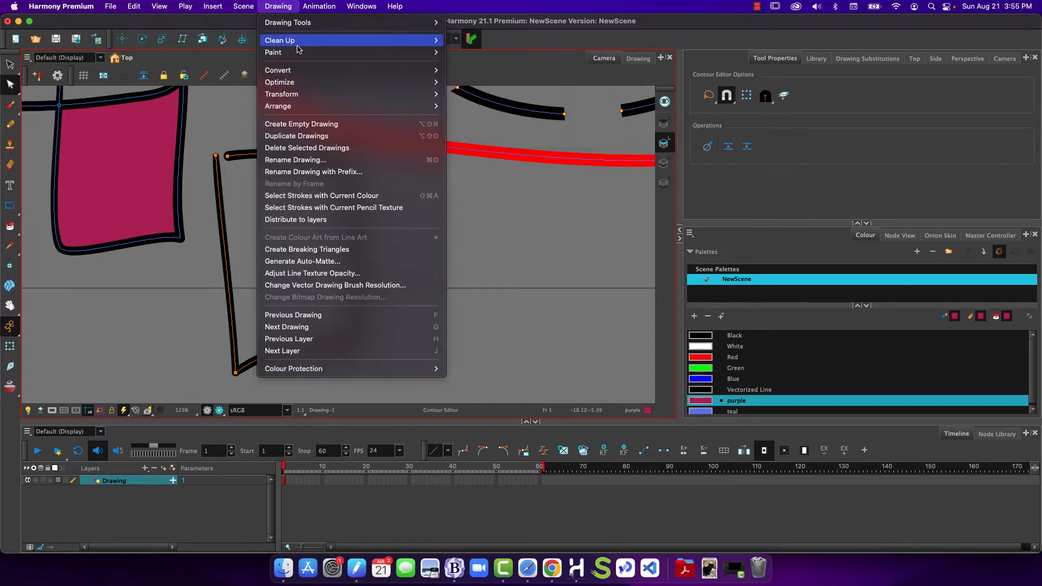
{"action": "mouse_move", "coordinate": [297, 46]}
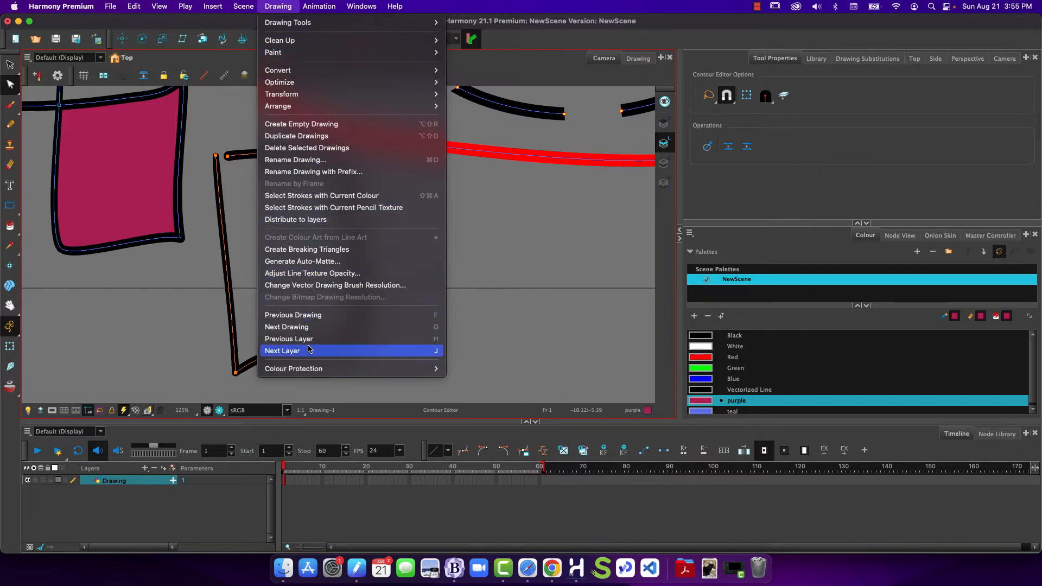
{"action": "mouse_move", "coordinate": [321, 4]}
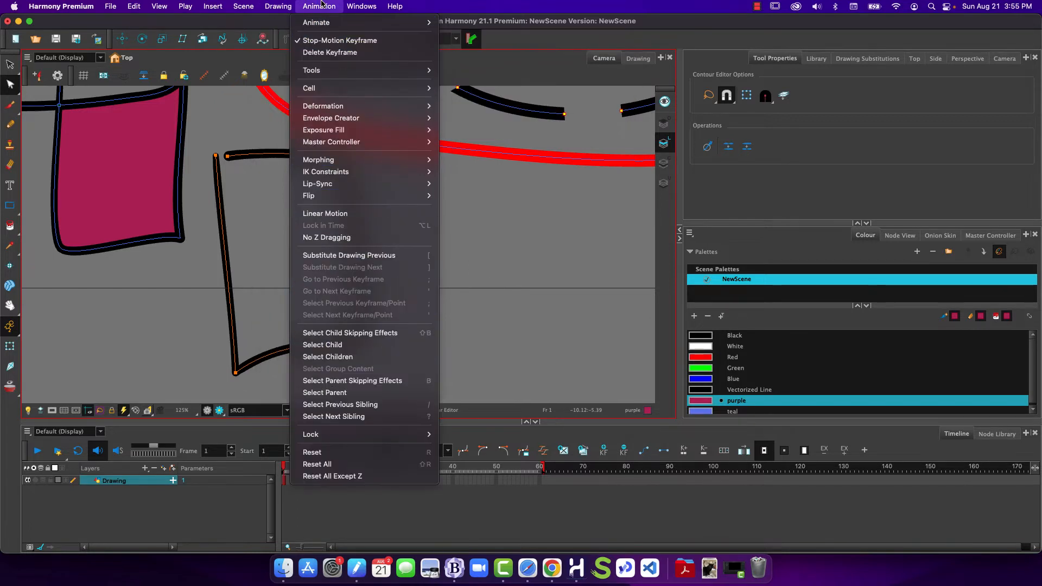
{"action": "left_click", "coordinate": [243, 4]}
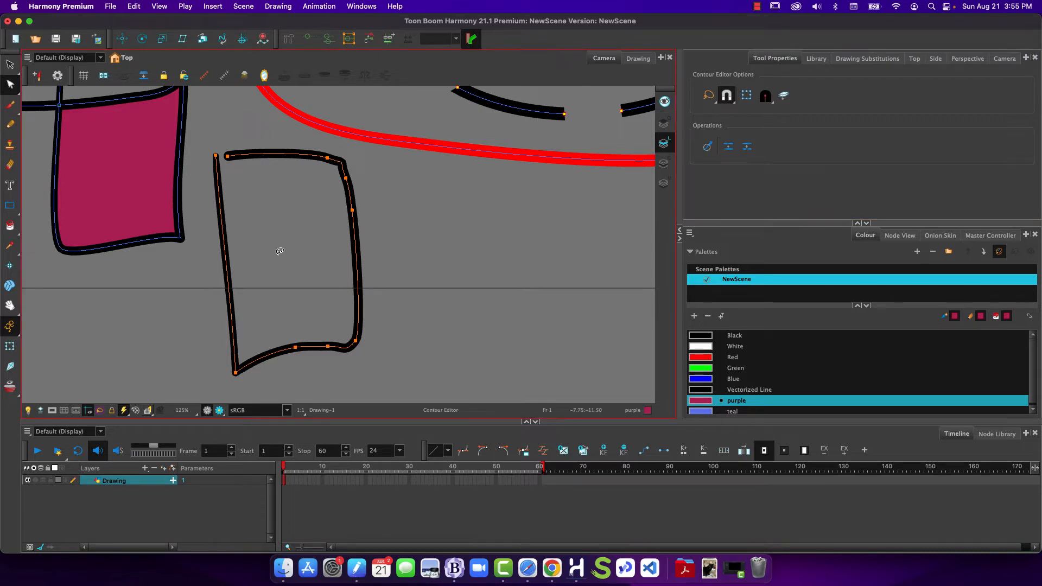
- Turn off the Contour Editor's snapping and move the top line's end point closer to the second rectangle's left side, leaving a small gap
{"action": "left_click", "coordinate": [726, 96]}
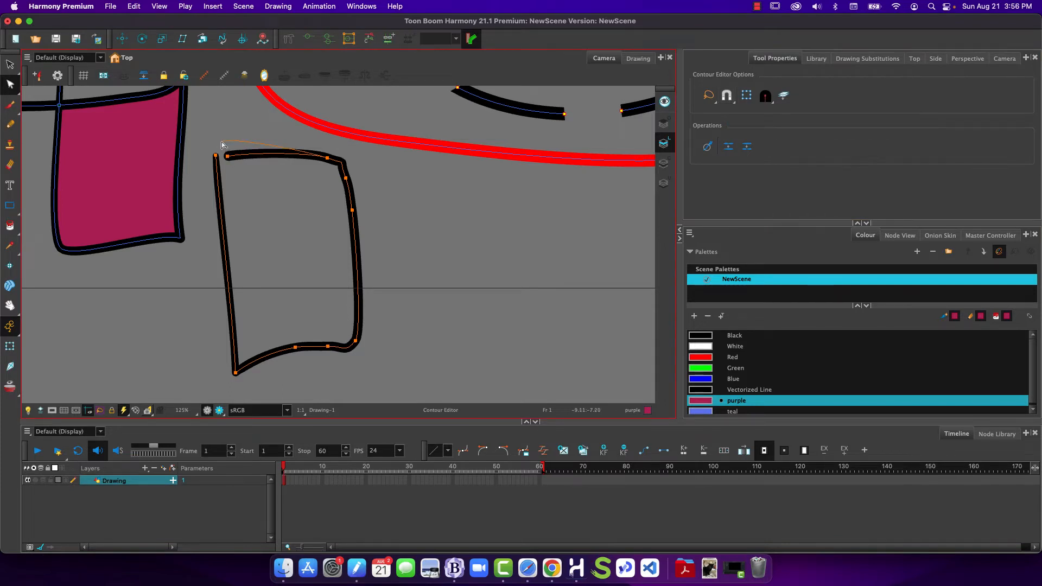
{"action": "left_click_drag", "start_coordinate": [227, 156], "coordinate": [222, 156]}
{"action": "left_click", "coordinate": [207, 180]}
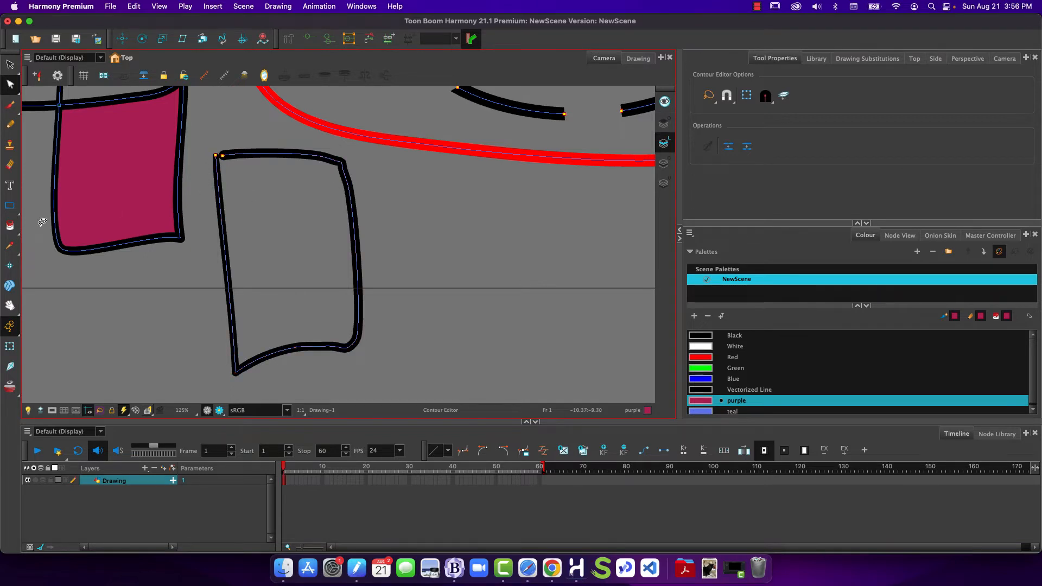
- Fill the slightly open second rectangle with purple using the Paint tool, and undo that fill
{"action": "left_click", "coordinate": [10, 225]}
{"action": "left_click", "coordinate": [295, 251]}
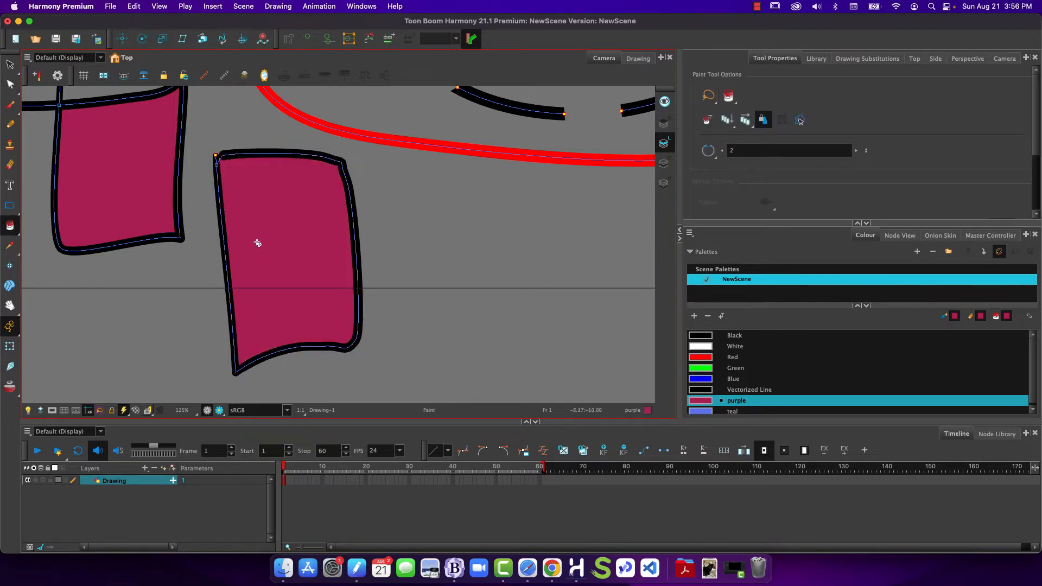
{"action": "key", "text": "super+z"}
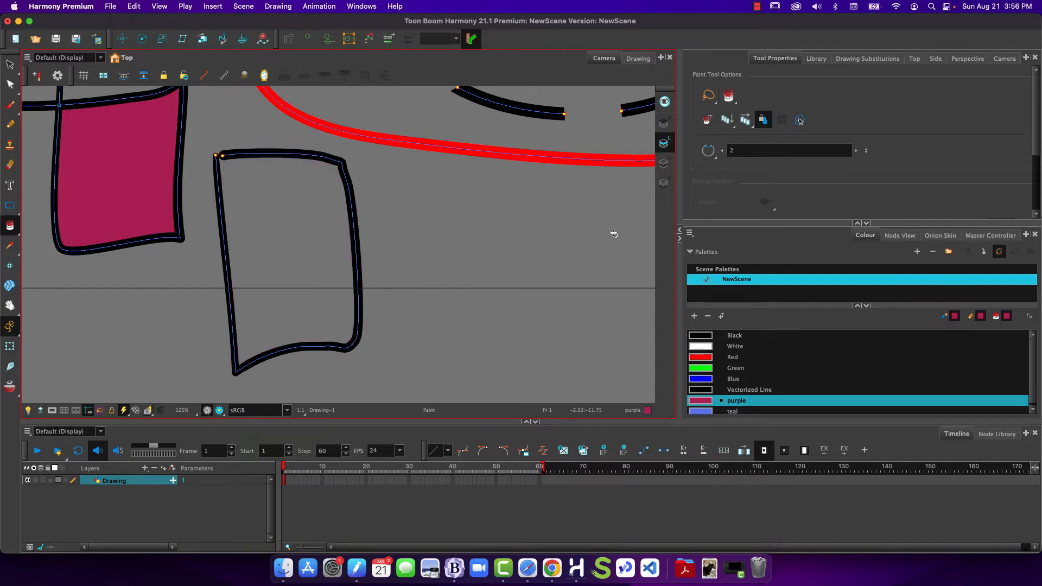
- Set the Paint tool to No Close Gap and draw a slightly open purple oval right of the second rectangle with the Pencil tool
{"action": "left_click", "coordinate": [708, 150]}
{"action": "left_click", "coordinate": [712, 169]}
{"action": "left_click", "coordinate": [10, 124]}
{"action": "mouse_move", "coordinate": [490, 207]}
{"action": "left_mouse_down"}
{"action": "mouse_move", "coordinate": [506, 331]}
{"action": "mouse_move", "coordinate": [521, 242]}
{"action": "mouse_move", "coordinate": [497, 209]}
{"action": "left_mouse_up"}
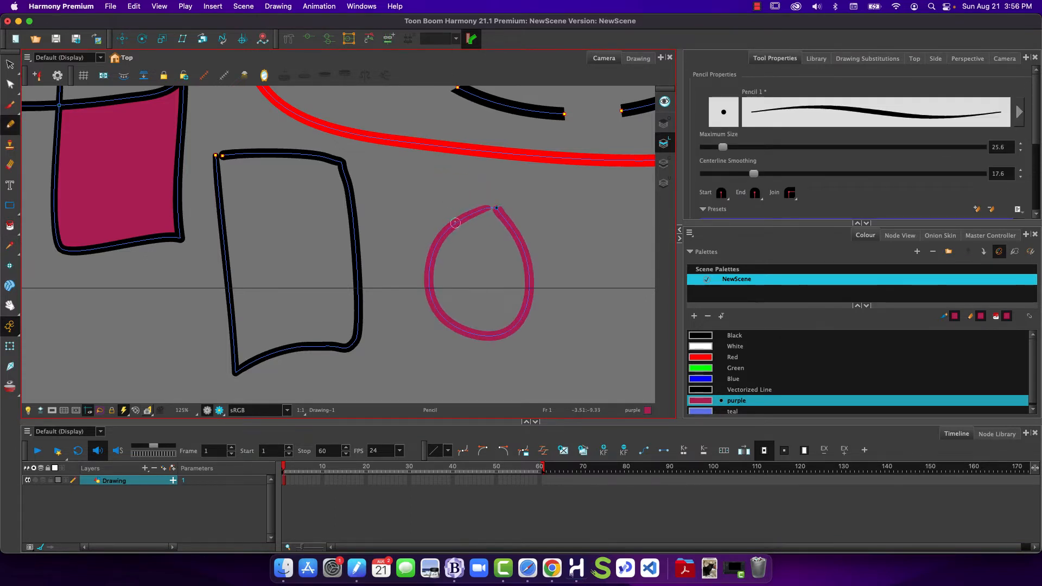
- Fill the slightly open oval with the purple swatch and reapply the No Close Gap option
{"action": "left_click", "coordinate": [10, 226]}
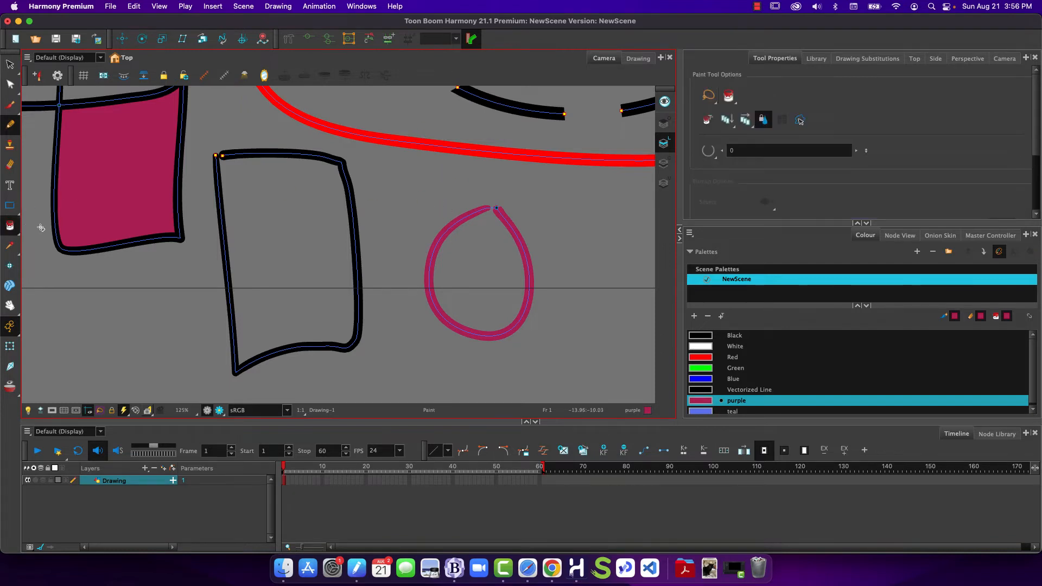
{"action": "left_click", "coordinate": [486, 279]}
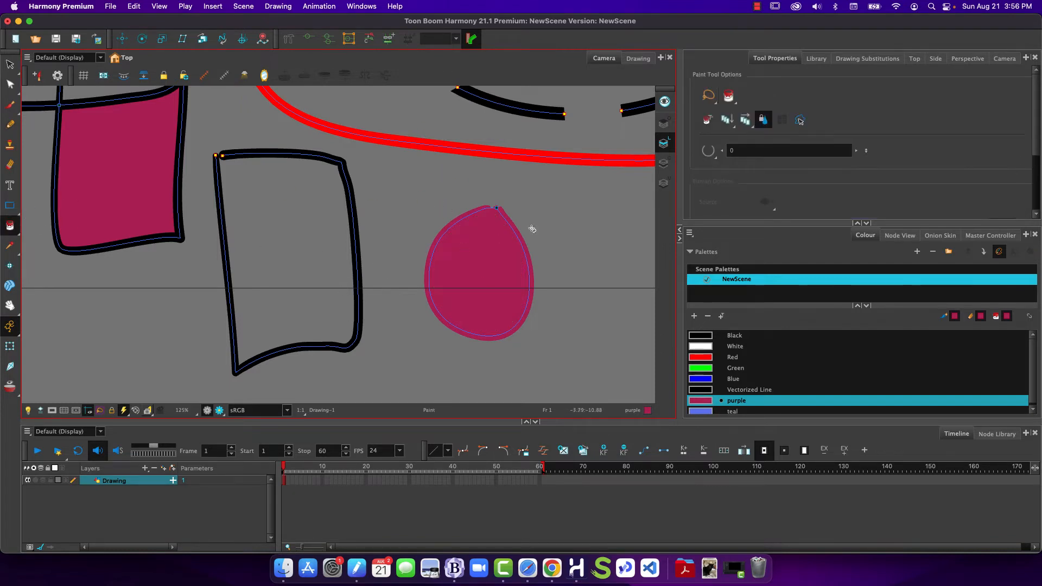
{"action": "left_click", "coordinate": [709, 152]}
{"action": "left_click", "coordinate": [708, 167]}
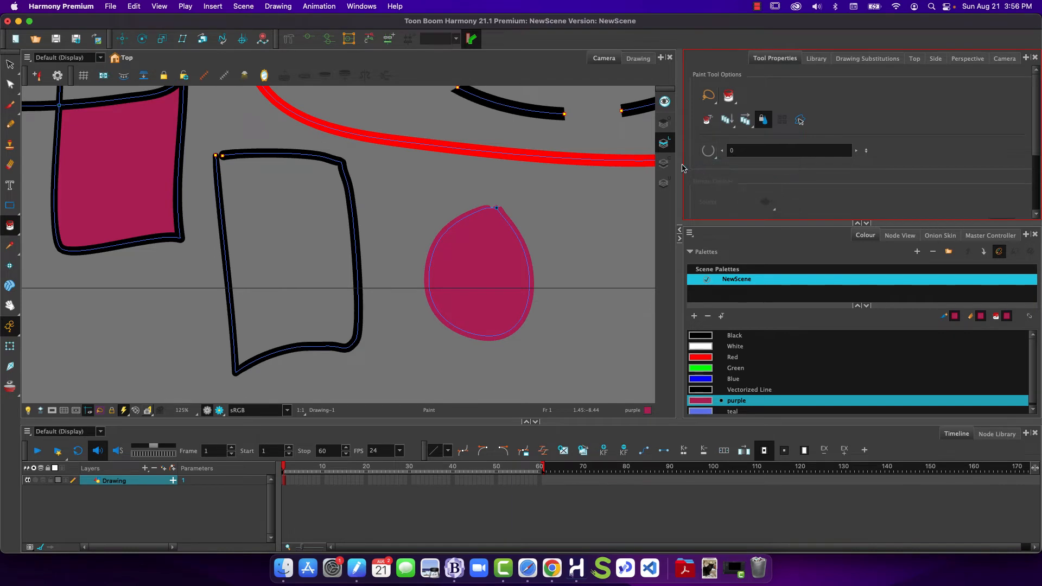
- Draw a smaller, slightly open purple oval right of the filled one with the Pencil tool and fill it with purple
{"action": "left_click", "coordinate": [9, 165]}
{"action": "left_click", "coordinate": [8, 146]}
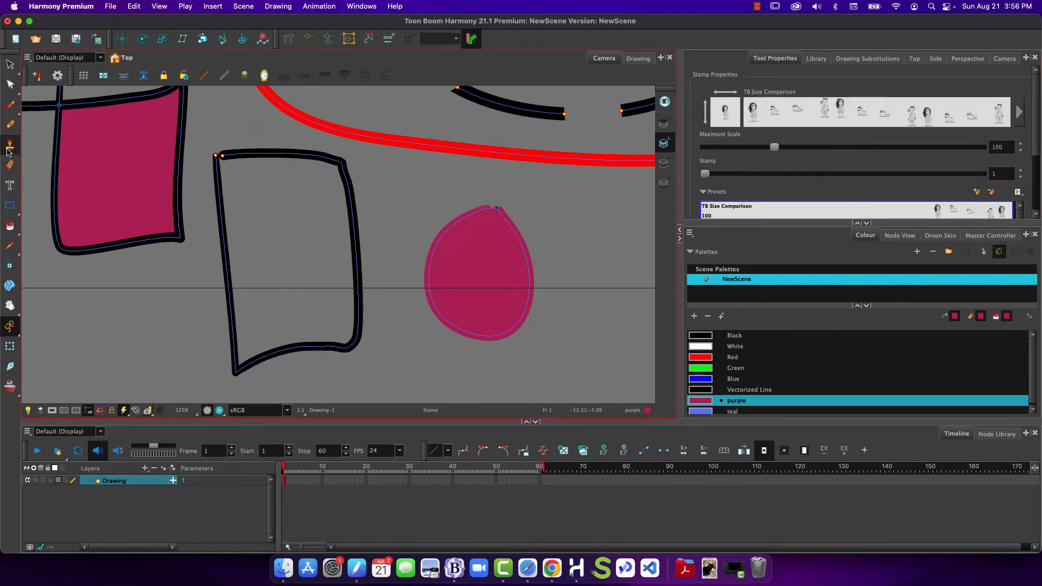
{"action": "left_click", "coordinate": [10, 124]}
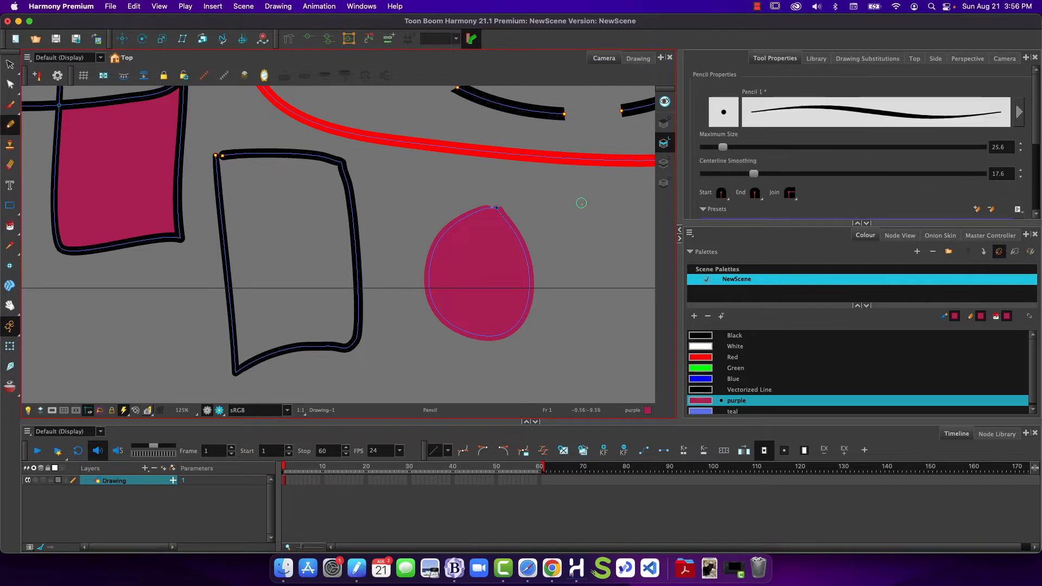
{"action": "mouse_move", "coordinate": [577, 203]}
{"action": "left_mouse_down"}
{"action": "mouse_move", "coordinate": [615, 255]}
{"action": "mouse_move", "coordinate": [579, 199]}
{"action": "left_mouse_up"}
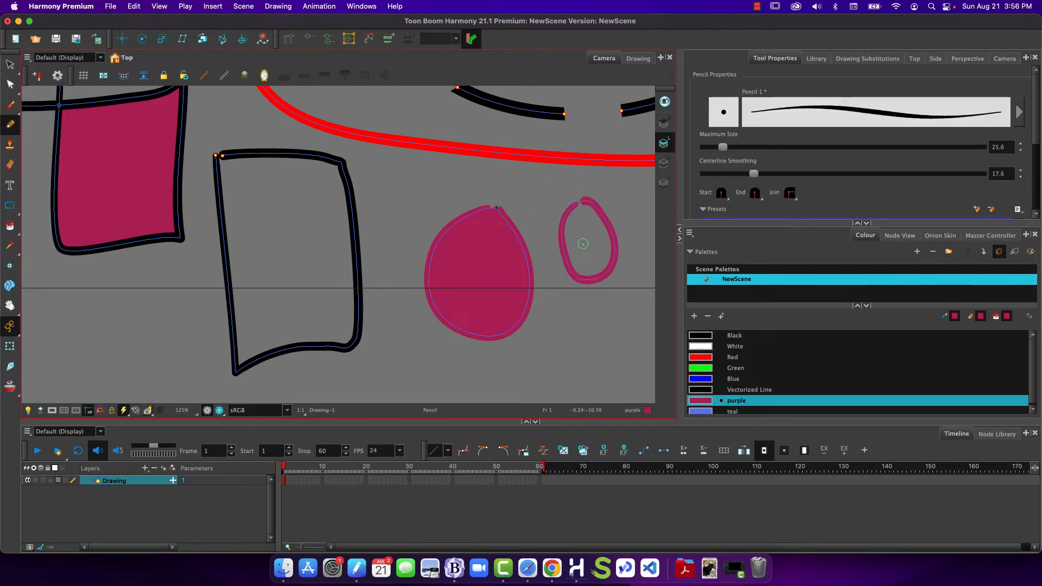
{"action": "left_click", "coordinate": [10, 226]}
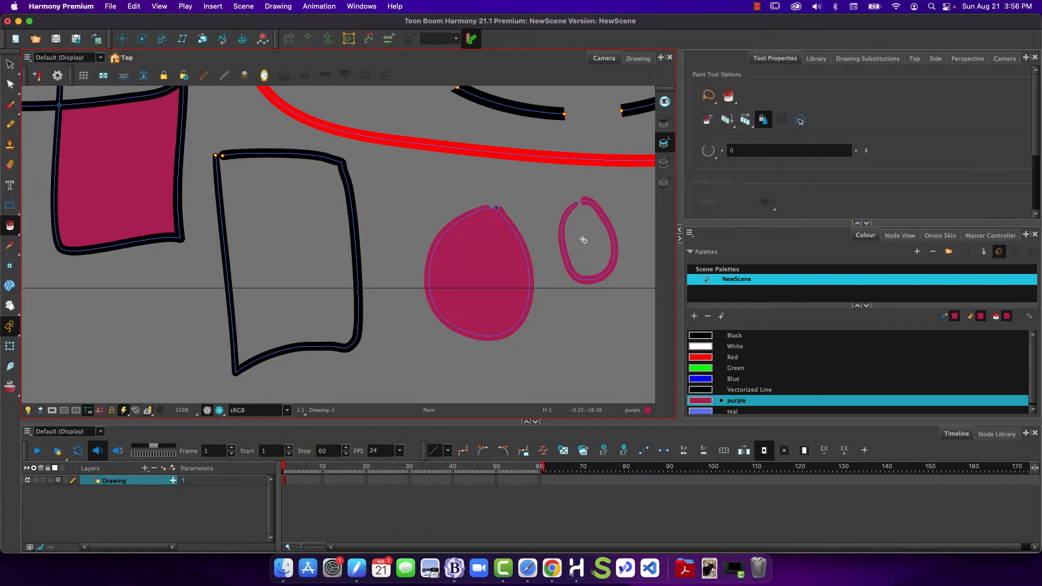
{"action": "left_click", "coordinate": [583, 239]}
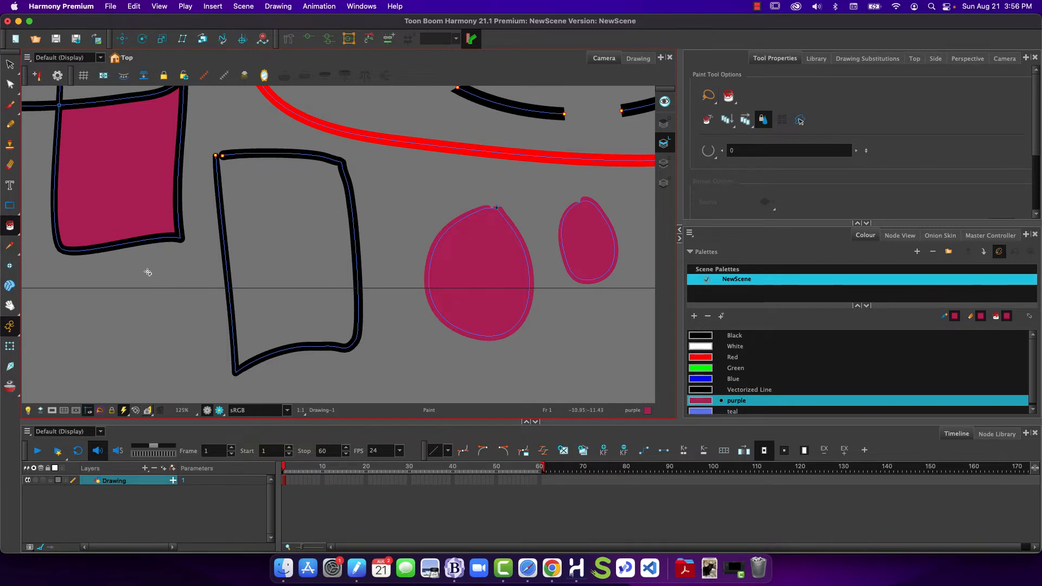
- Hide the stroke display and use the Contour Editor to pull the open top-left end of the unfilled rectangle upward, curving its top edge
{"action": "key", "text": "k"}
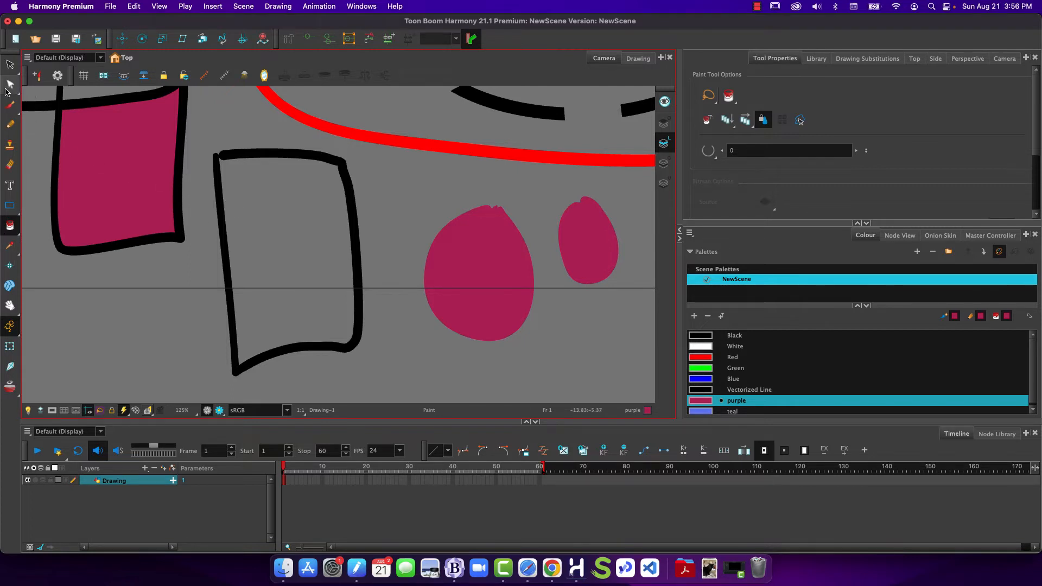
{"action": "left_click_drag", "start_coordinate": [6, 87], "coordinate": [31, 83]}
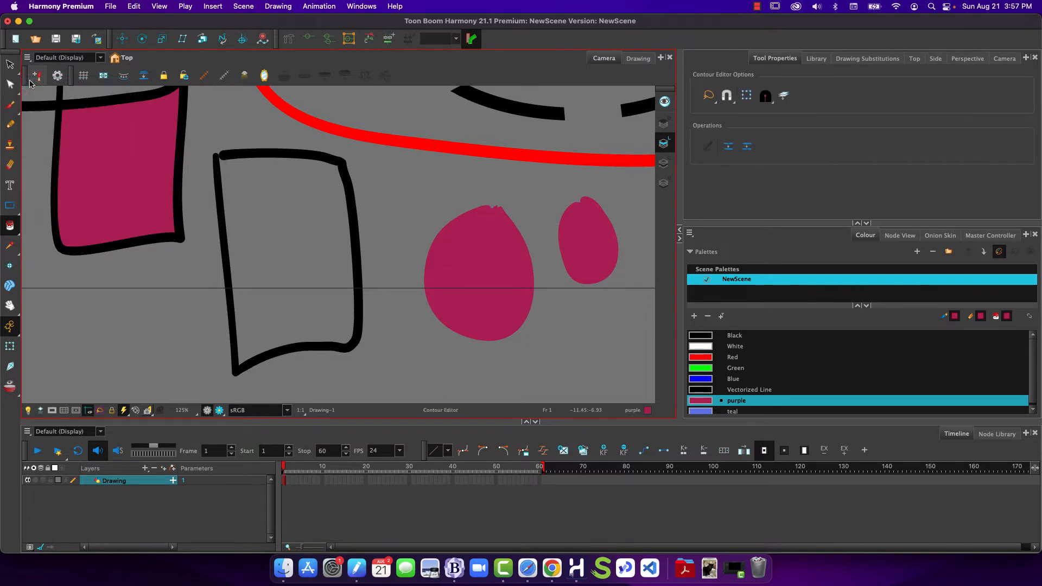
{"action": "left_click", "coordinate": [223, 155]}
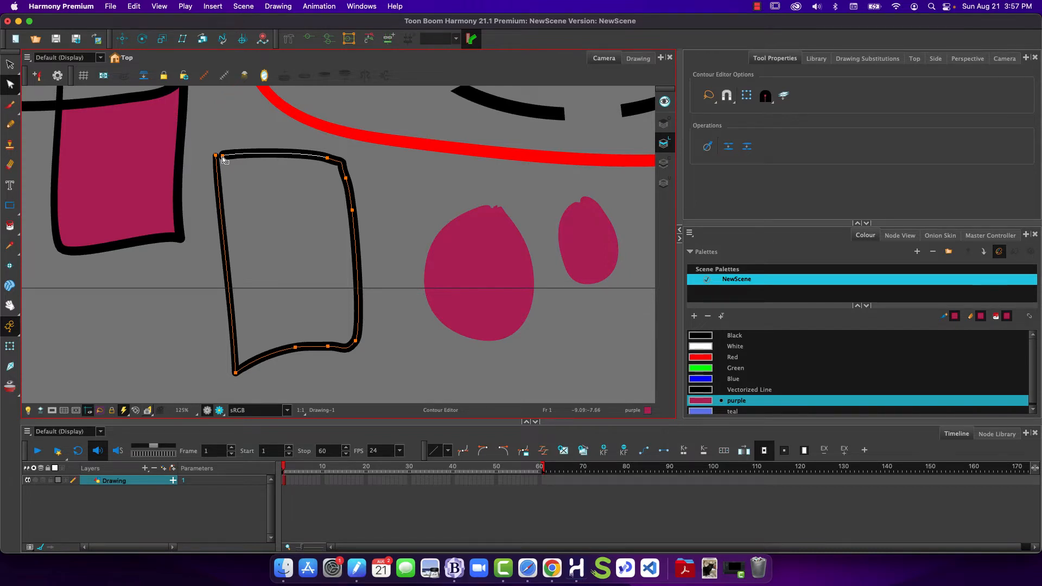
{"action": "left_click", "coordinate": [223, 156]}
{"action": "left_click_drag", "start_coordinate": [223, 159], "coordinate": [309, 158]}
{"action": "left_click", "coordinate": [299, 142]}
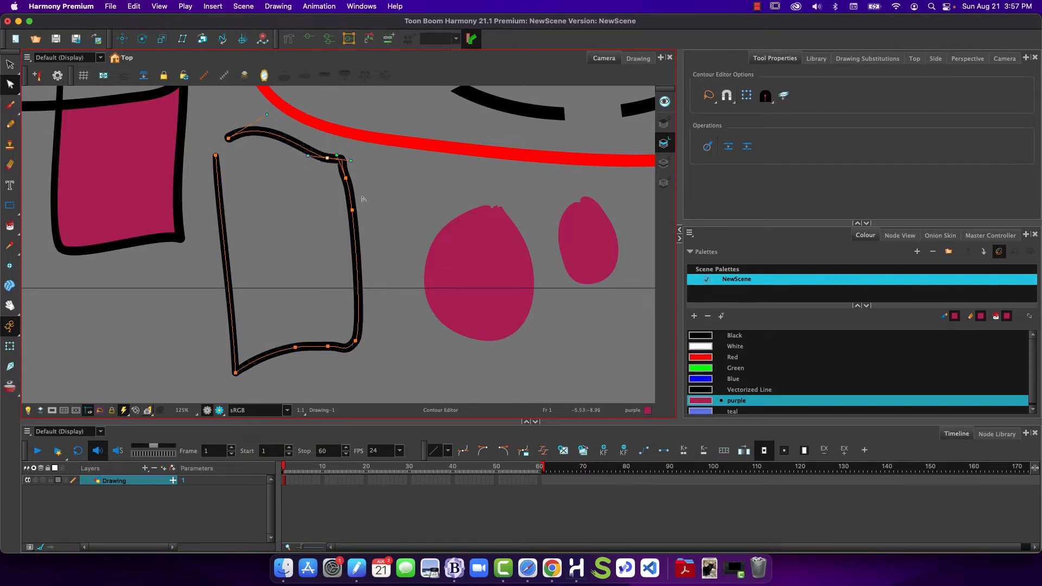
- Reshape the right edge of the unfilled rectangle by moving its contour points downward along the line
{"action": "left_click_drag", "start_coordinate": [349, 191], "coordinate": [352, 261]}
{"action": "left_click", "coordinate": [349, 192]}
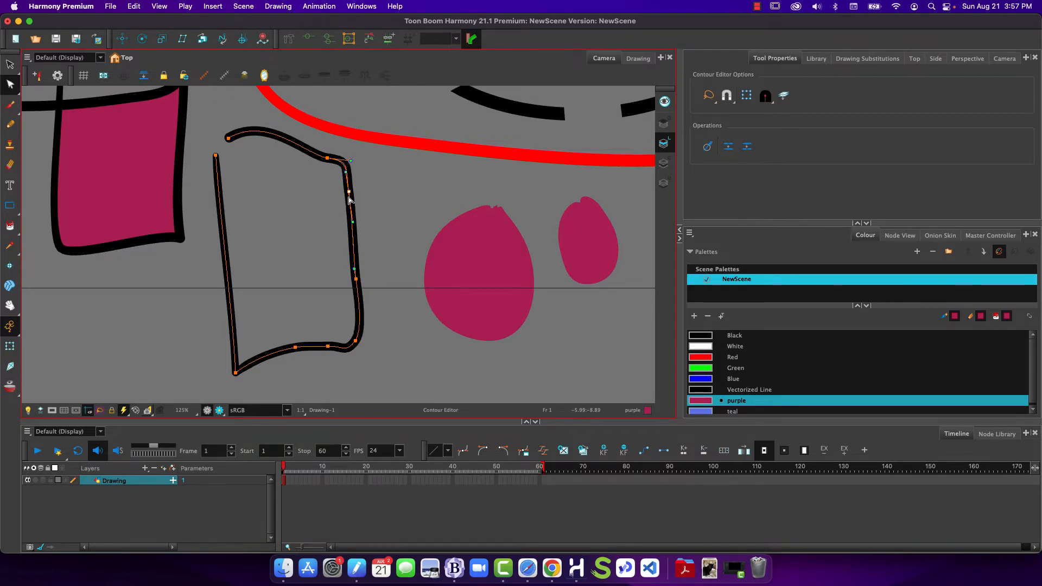
{"action": "right_click", "coordinate": [350, 209]}
{"action": "left_click", "coordinate": [350, 207]}
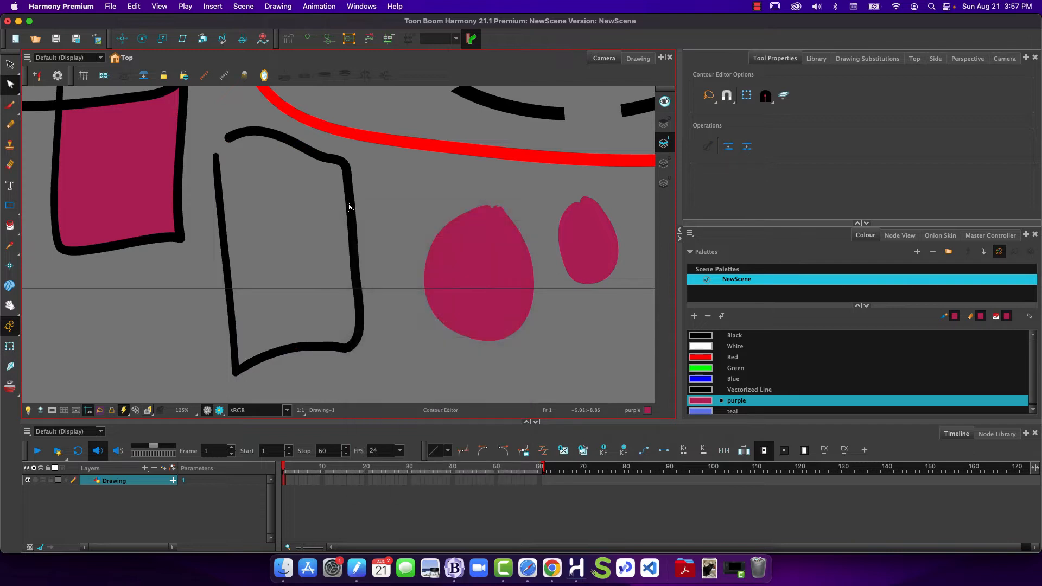
{"action": "left_click", "coordinate": [350, 206]}
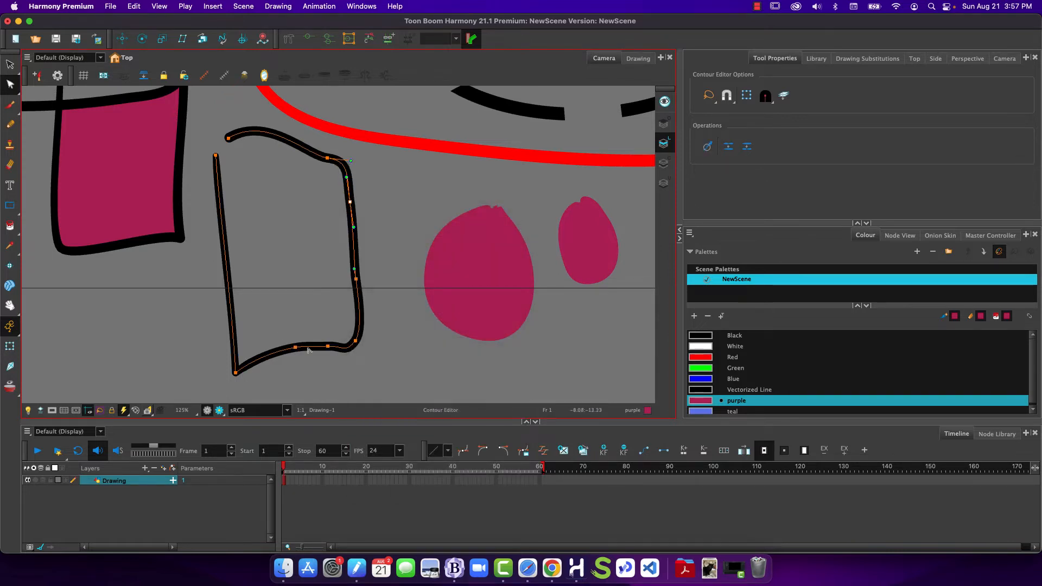
- Move the contour point on the unfilled rectangle's bottom edge up and left to bend that edge inward, and select the bottom-left corner point
{"action": "right_click", "coordinate": [329, 348]}
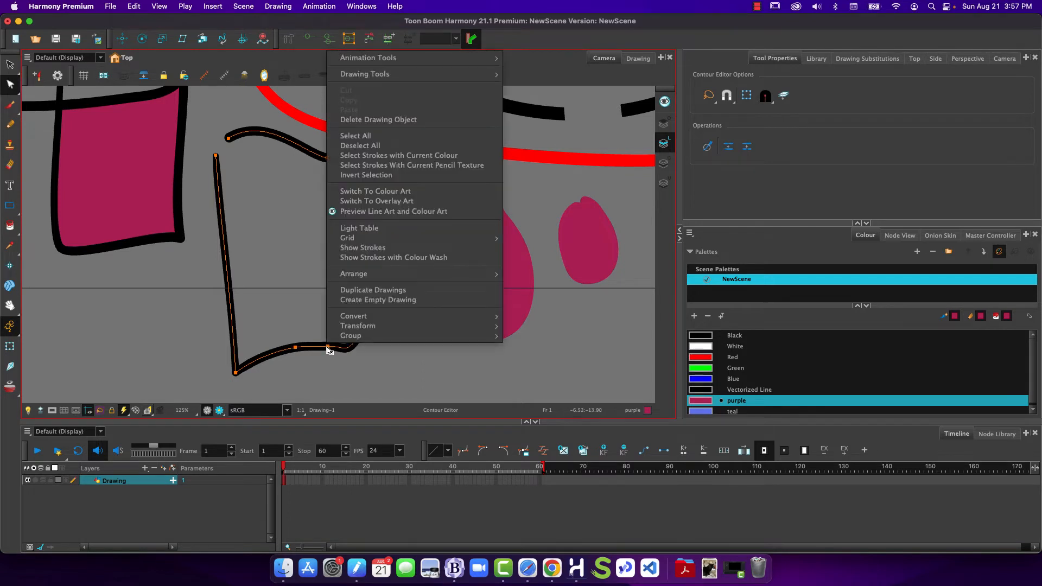
{"action": "left_click", "coordinate": [288, 312]}
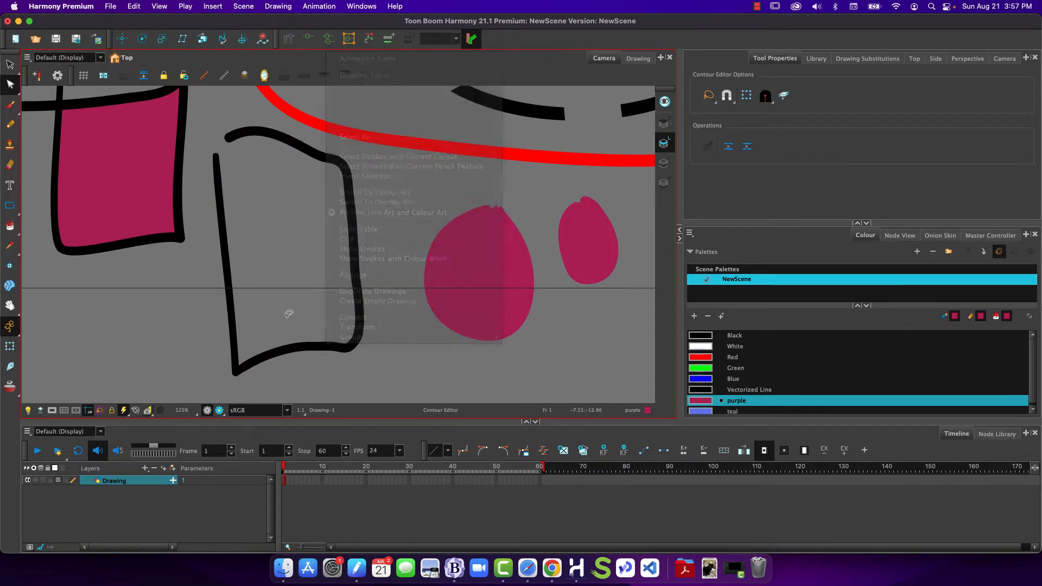
{"action": "left_click", "coordinate": [322, 350]}
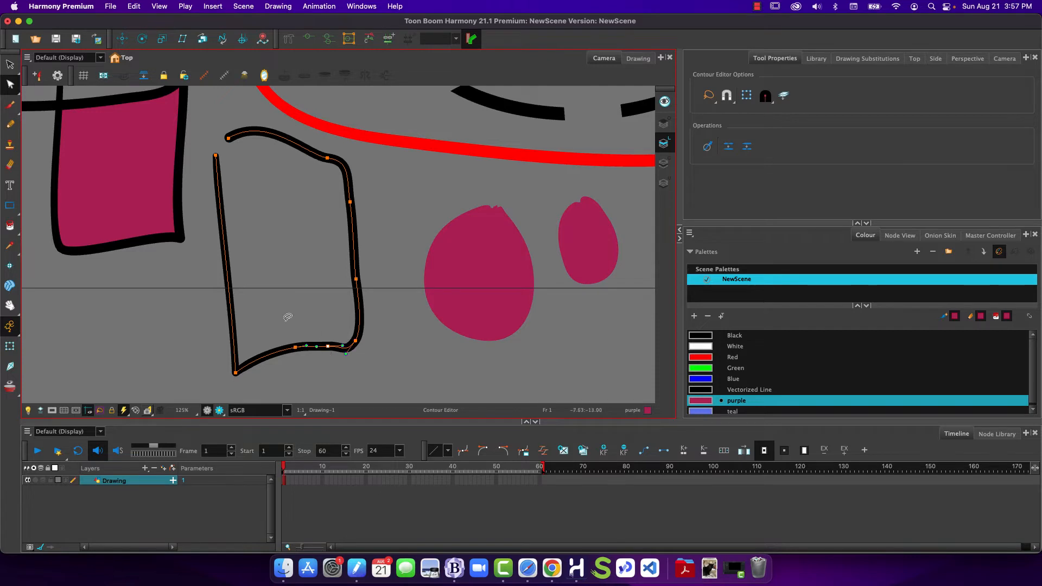
{"action": "left_click", "coordinate": [296, 349]}
{"action": "left_click_drag", "start_coordinate": [296, 349], "coordinate": [259, 339]}
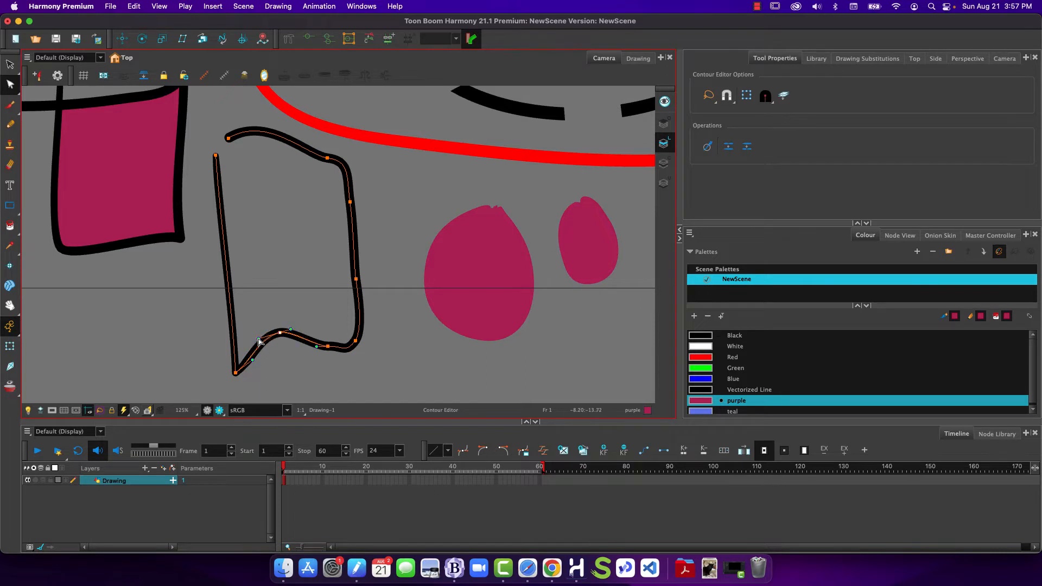
{"action": "left_click", "coordinate": [235, 373]}
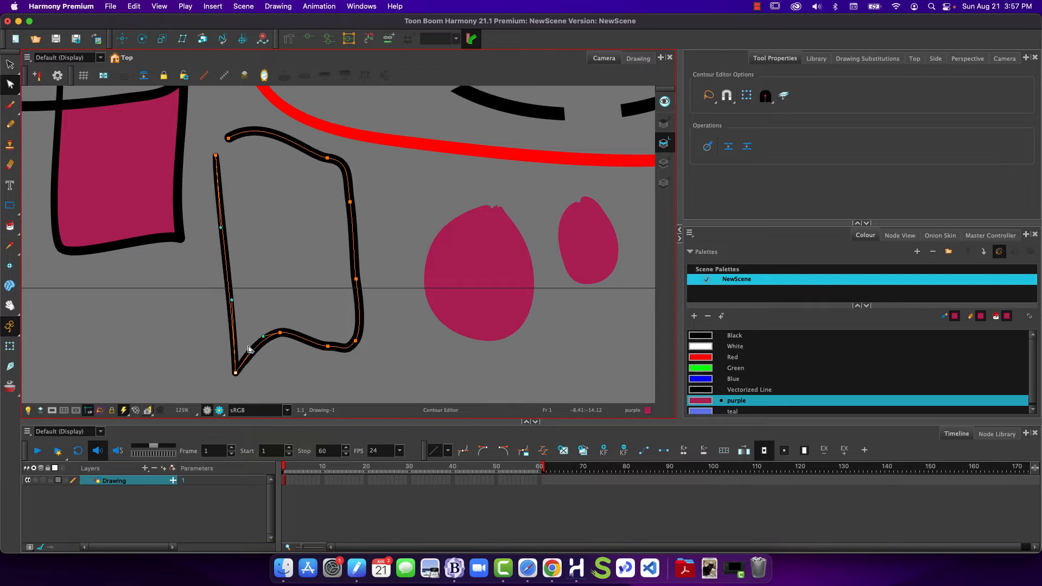
{"action": "left_click", "coordinate": [11, 124]}
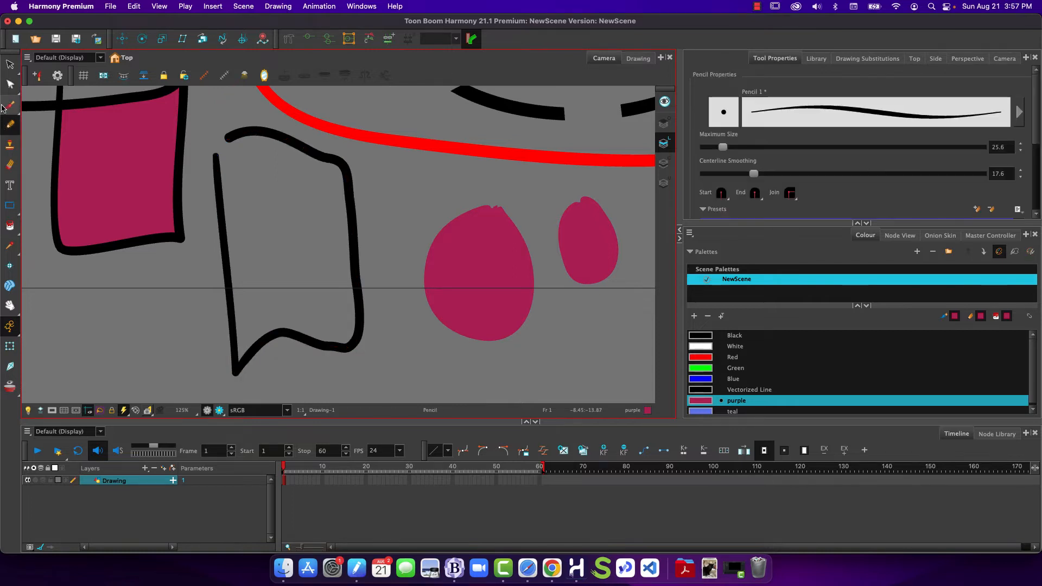
{"action": "left_click", "coordinate": [9, 106]}
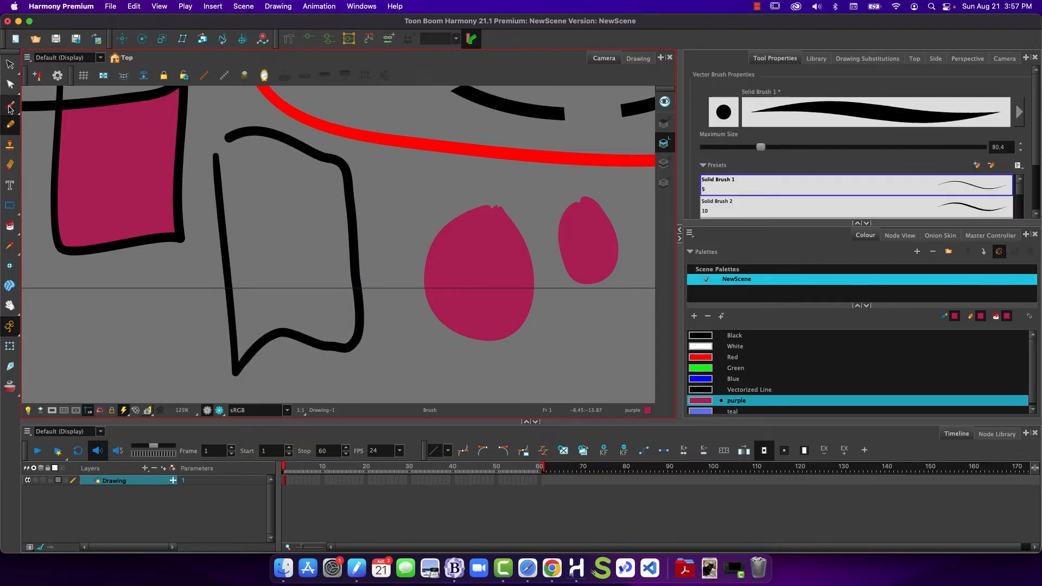
{"action": "left_click", "coordinate": [12, 230]}
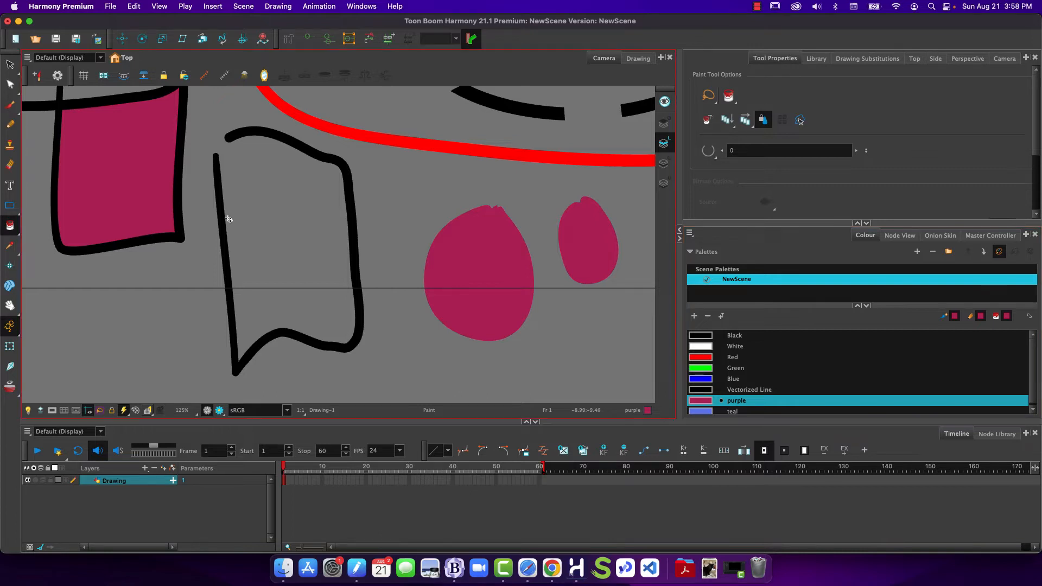
- Examine the drawing by panning with the Hand tool and viewing it at close-up and full-frame zoom levels
{"action": "left_click_drag", "start_coordinate": [248, 242], "coordinate": [257, 391]}
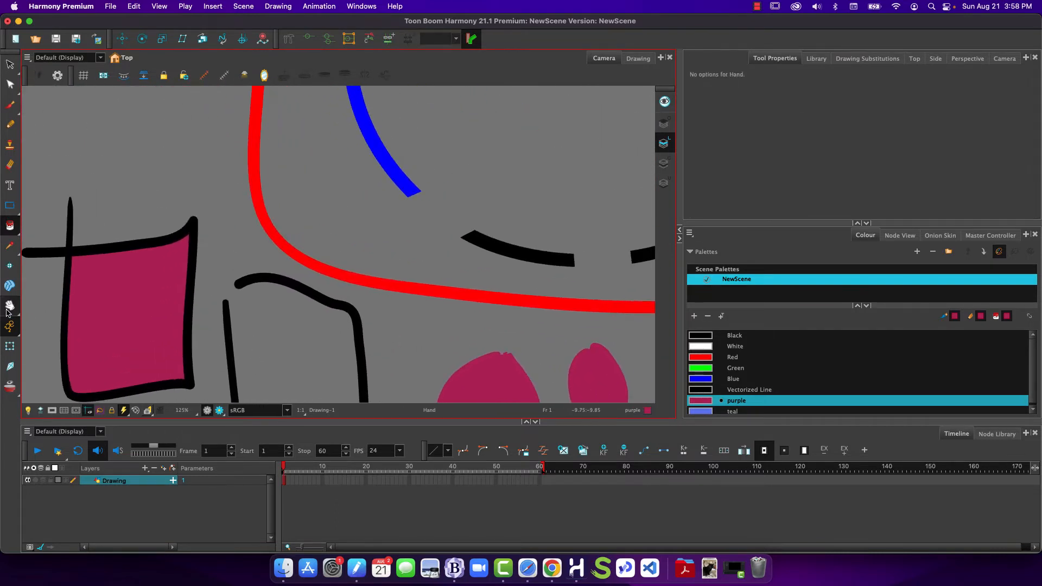
{"action": "left_click_drag", "start_coordinate": [248, 223], "coordinate": [126, 196]}
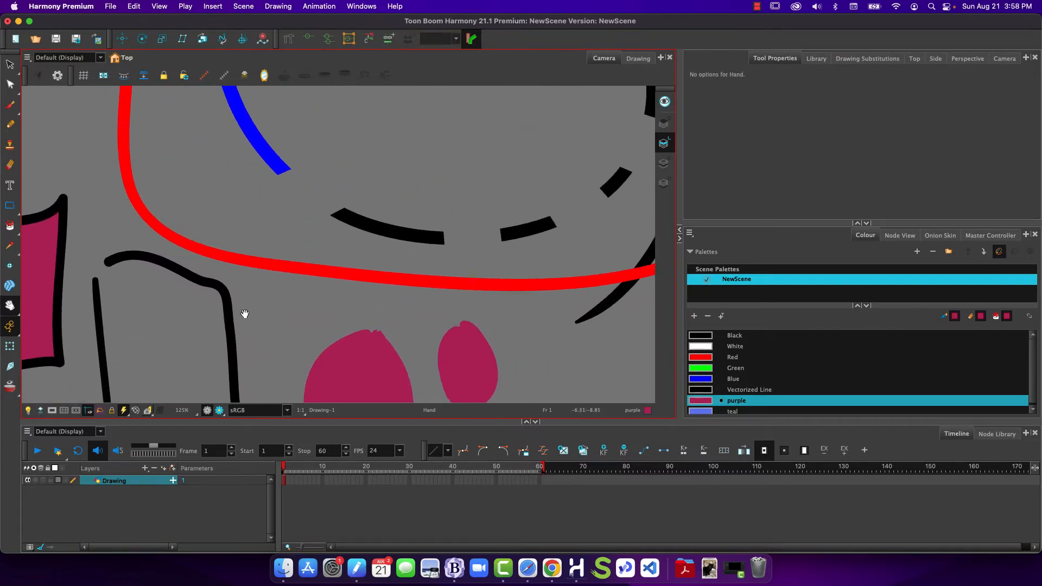
{"action": "mouse_move", "coordinate": [272, 314]}
{"action": "left_mouse_down"}
{"action": "mouse_move", "coordinate": [270, 344]}
{"action": "mouse_move", "coordinate": [266, 321]}
{"action": "left_mouse_up"}
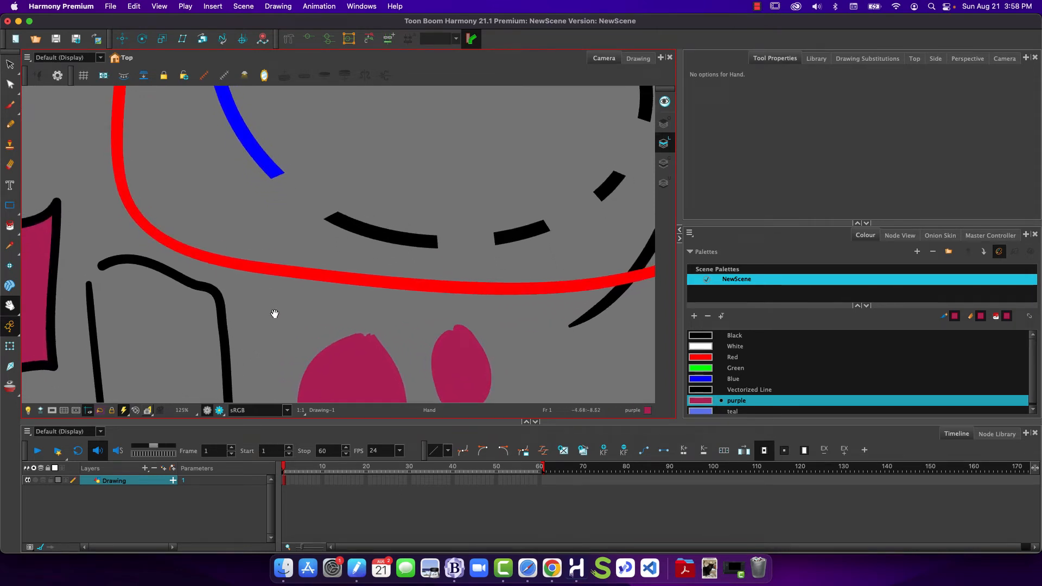
{"action": "scroll", "coordinate": [276, 308], "scroll_direction": "up", "scroll_amount": 3}
{"action": "scroll", "coordinate": [275, 311], "scroll_direction": "down", "scroll_amount": 5}
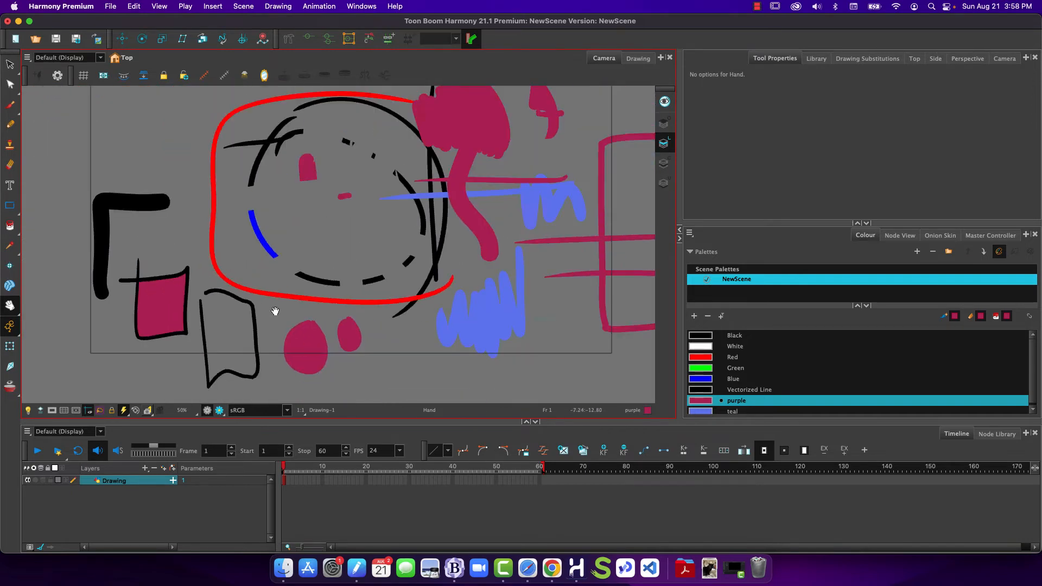
{"action": "scroll", "coordinate": [268, 304], "scroll_direction": "down", "scroll_amount": 2}
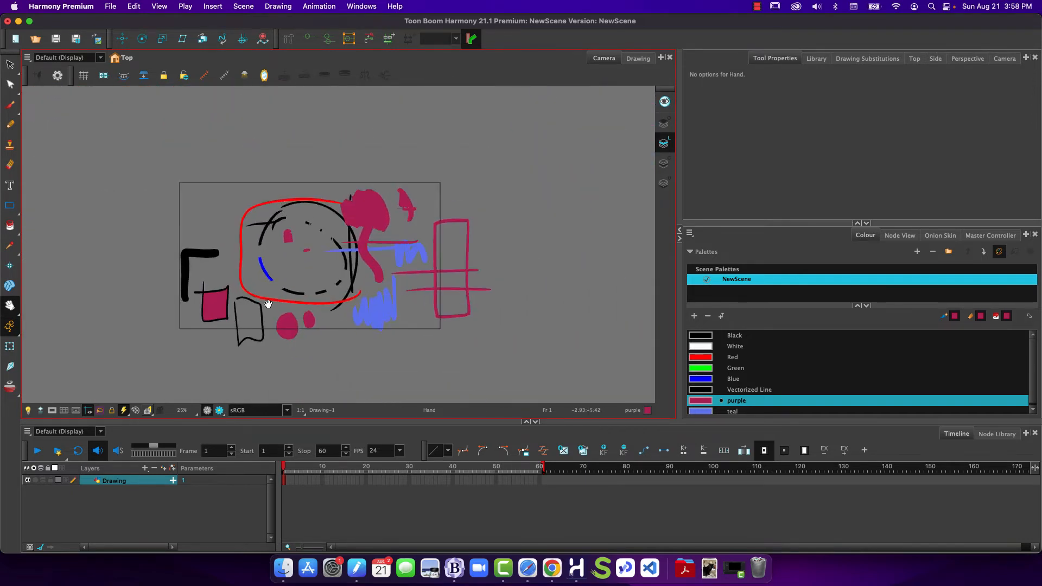
{"action": "scroll", "coordinate": [268, 305], "scroll_direction": "up", "scroll_amount": 2}
{"action": "scroll", "coordinate": [267, 302], "scroll_direction": "down", "scroll_amount": 2}
{"action": "scroll", "coordinate": [254, 300], "scroll_direction": "up", "scroll_amount": 10}
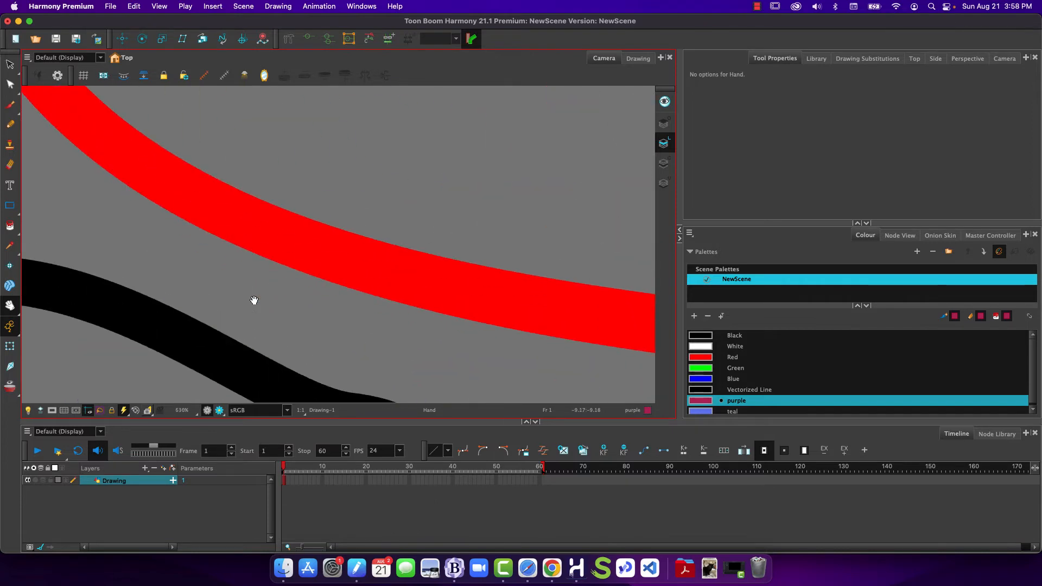
{"action": "scroll", "coordinate": [254, 300], "scroll_direction": "down", "scroll_amount": 10}
{"action": "scroll", "coordinate": [255, 301], "scroll_direction": "up", "scroll_amount": 5}
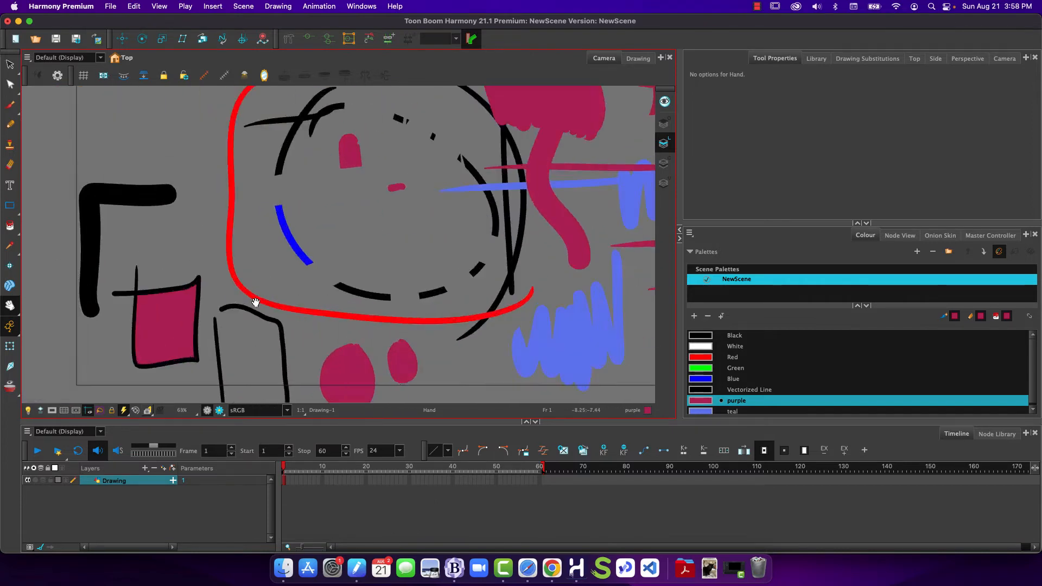
{"action": "scroll", "coordinate": [255, 302], "scroll_direction": "down", "scroll_amount": 5}
{"action": "scroll", "coordinate": [255, 303], "scroll_direction": "down", "scroll_amount": 2}
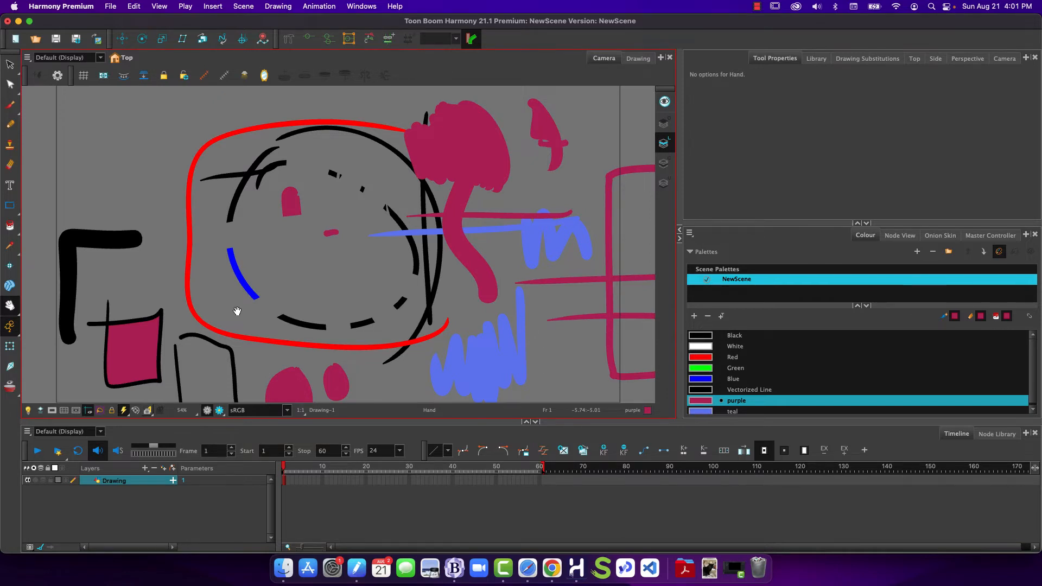
{"action": "scroll", "coordinate": [237, 311], "scroll_direction": "down", "scroll_amount": 3}
{"action": "scroll", "coordinate": [237, 311], "scroll_direction": "up", "scroll_amount": 4}
{"action": "scroll", "coordinate": [238, 311], "scroll_direction": "down", "scroll_amount": 2}
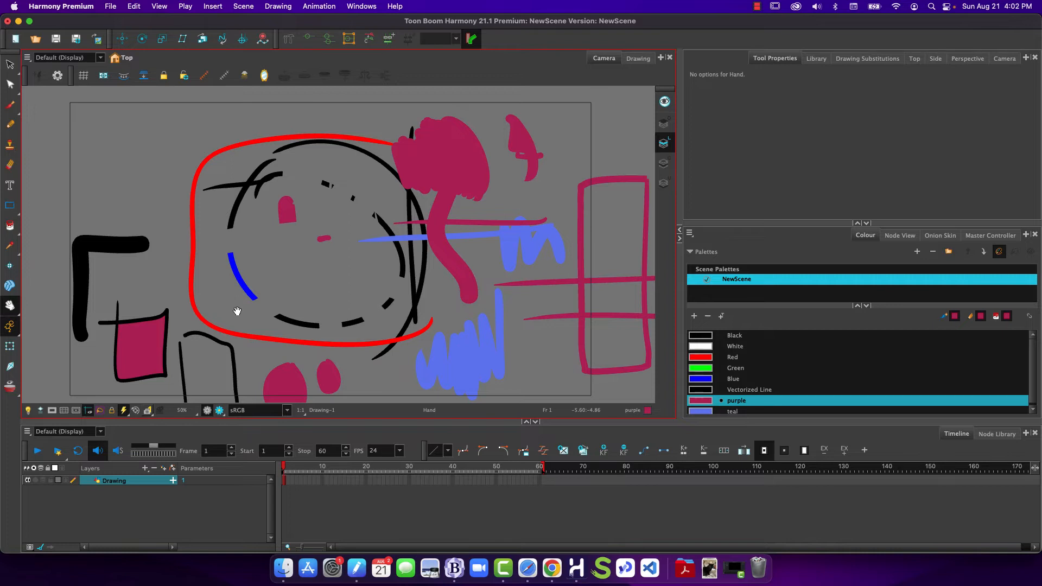
{"action": "scroll", "coordinate": [237, 311], "scroll_direction": "down", "scroll_amount": 1}
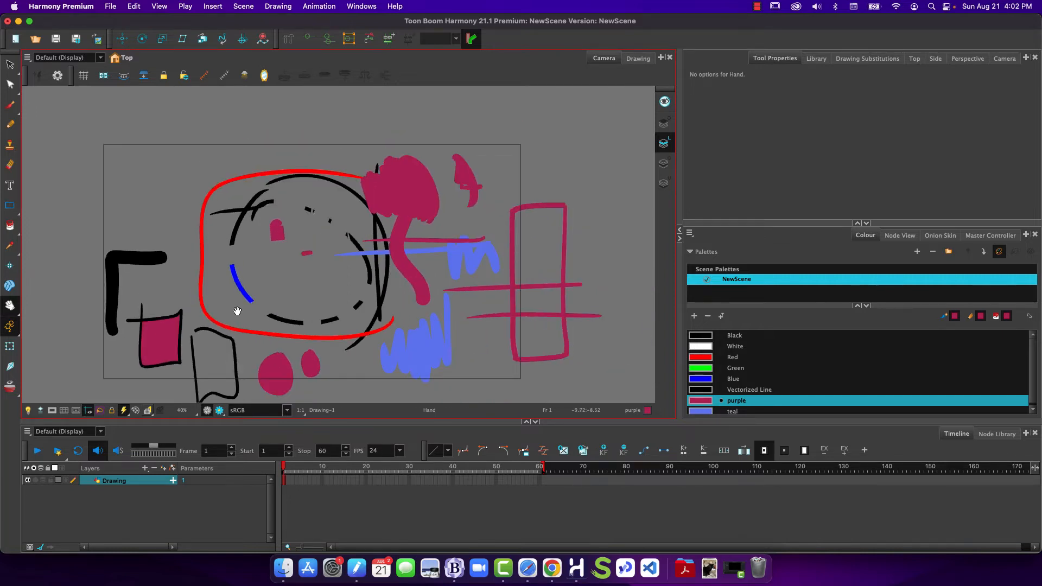
{"action": "scroll", "coordinate": [237, 310], "scroll_direction": "up", "scroll_amount": 2}
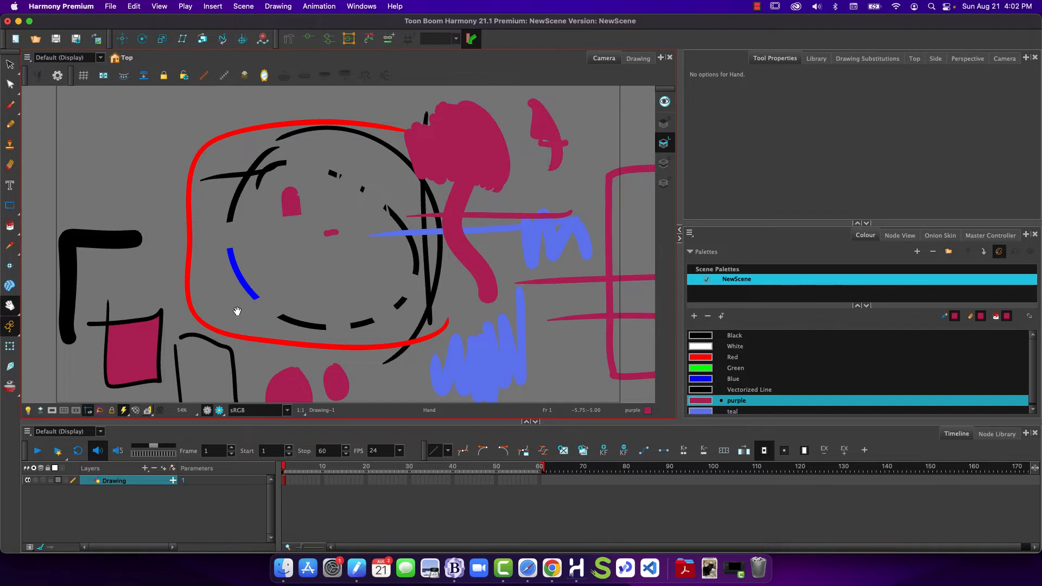
- Review the view zoom commands, zoom out to the whole camera frame and pan the drawing
{"action": "left_click", "coordinate": [151, 6]}
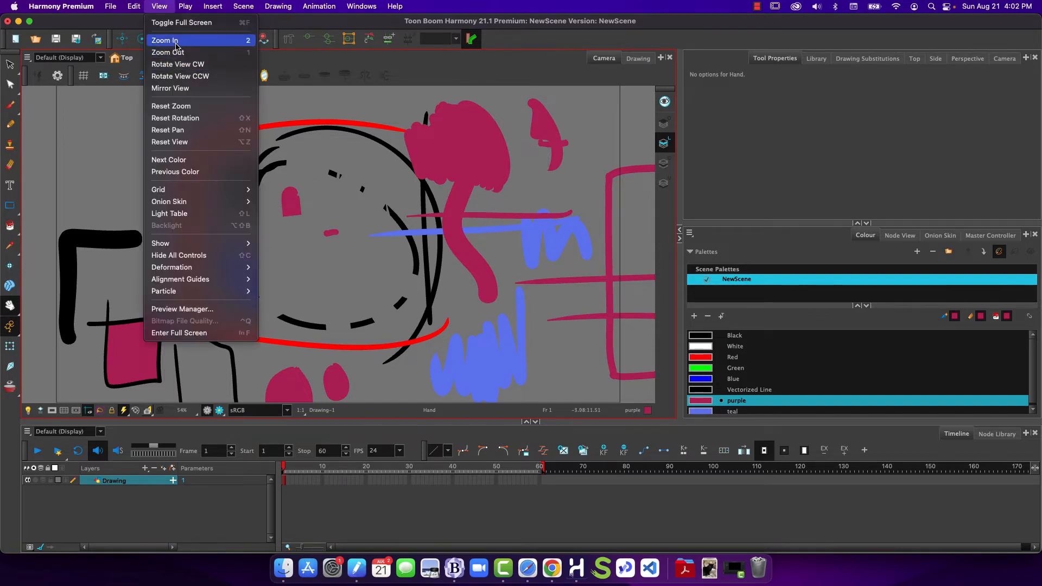
{"action": "left_click", "coordinate": [172, 52]}
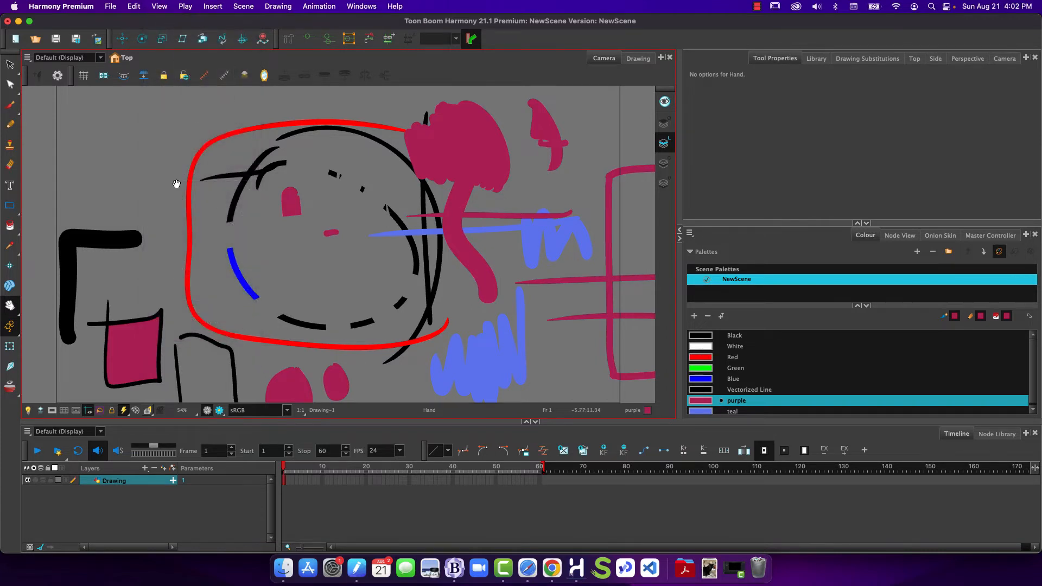
{"action": "scroll", "coordinate": [176, 289], "scroll_direction": "down", "scroll_amount": 3}
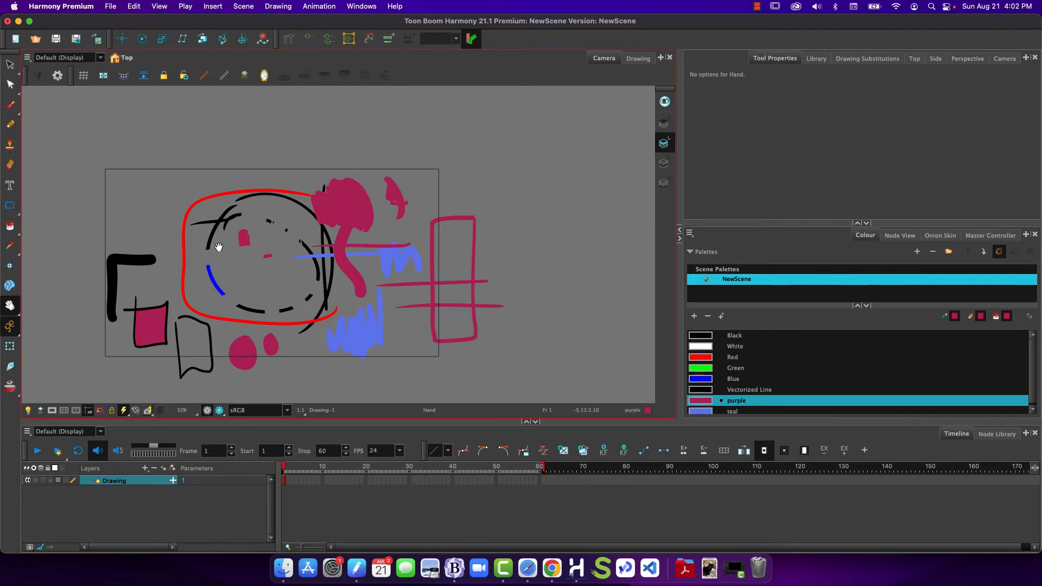
{"action": "mouse_move", "coordinate": [218, 247]}
{"action": "left_mouse_down"}
{"action": "mouse_move", "coordinate": [341, 222]}
{"action": "mouse_move", "coordinate": [300, 228]}
{"action": "left_mouse_up"}
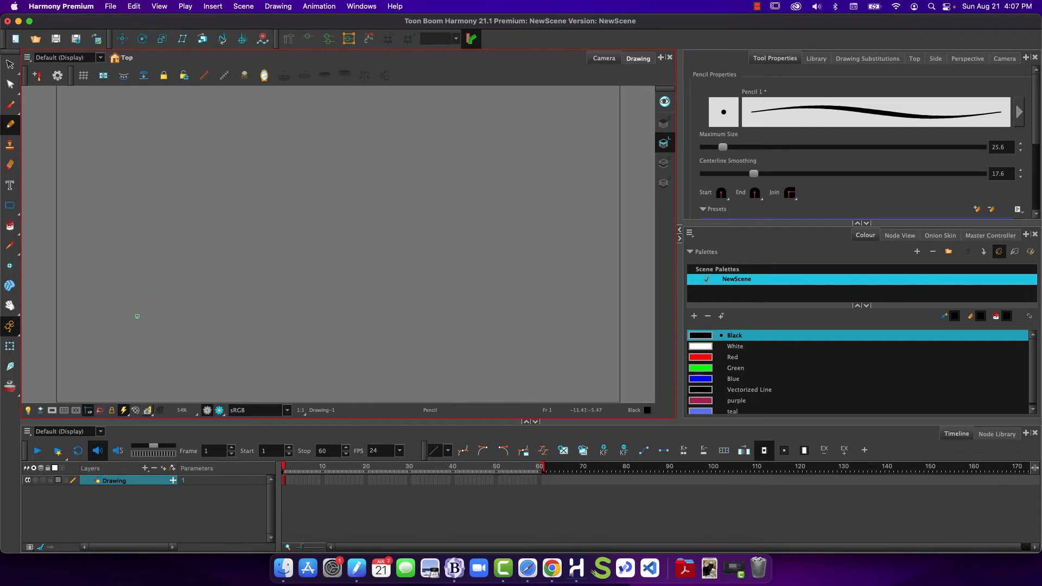
- Draw a small black circle in the lower-left area of frame 1 with the Pencil tool, and scrub to frame 24 and back
{"action": "mouse_move", "coordinate": [130, 317]}
{"action": "left_mouse_down"}
{"action": "mouse_move", "coordinate": [131, 290]}
{"action": "mouse_move", "coordinate": [151, 280]}
{"action": "mouse_move", "coordinate": [171, 306]}
{"action": "mouse_move", "coordinate": [158, 330]}
{"action": "mouse_move", "coordinate": [129, 306]}
{"action": "left_mouse_up"}
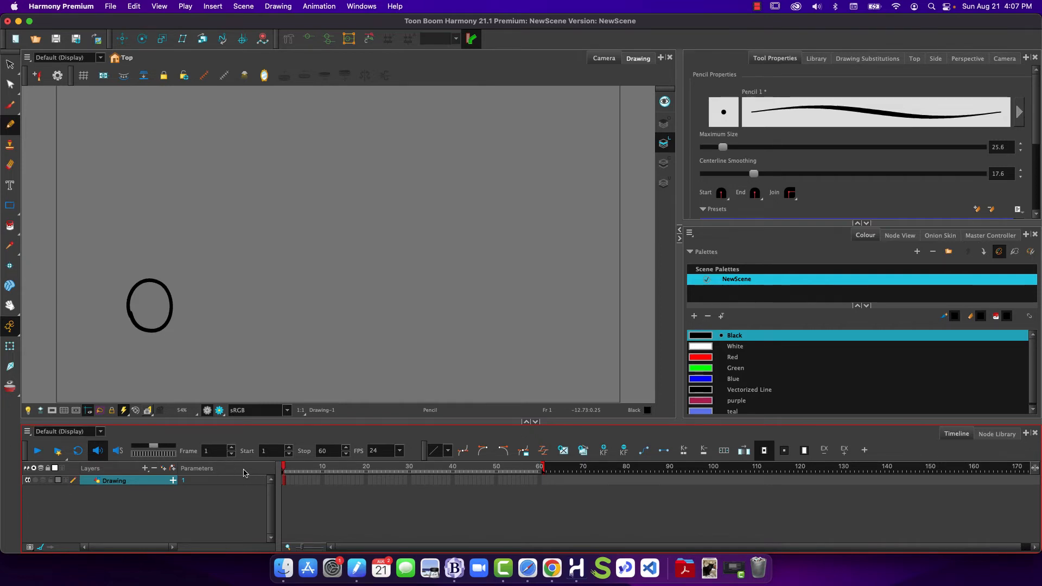
{"action": "left_click_drag", "start_coordinate": [285, 470], "coordinate": [383, 472]}
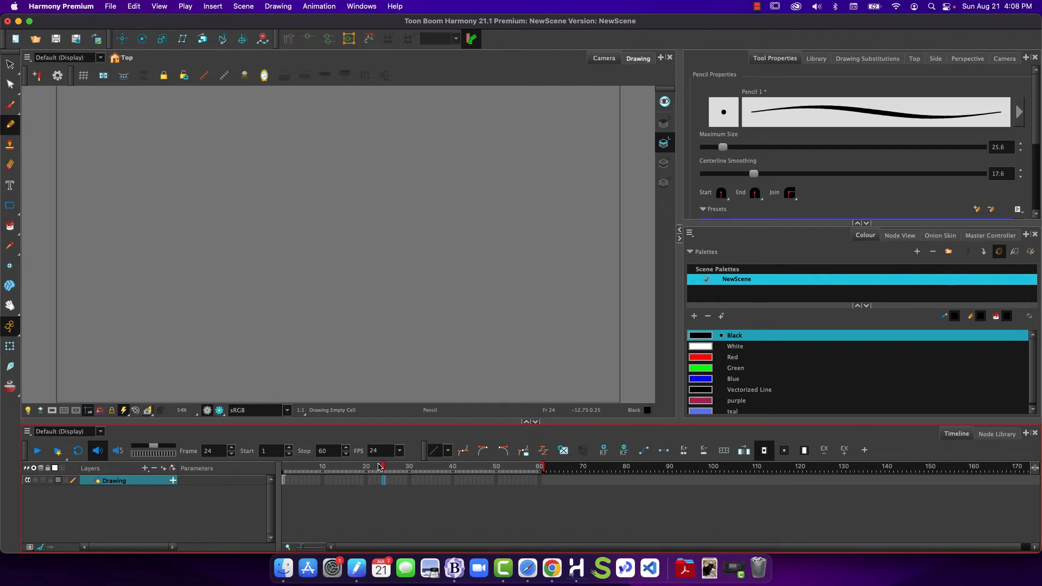
{"action": "left_click_drag", "start_coordinate": [384, 475], "coordinate": [281, 465]}
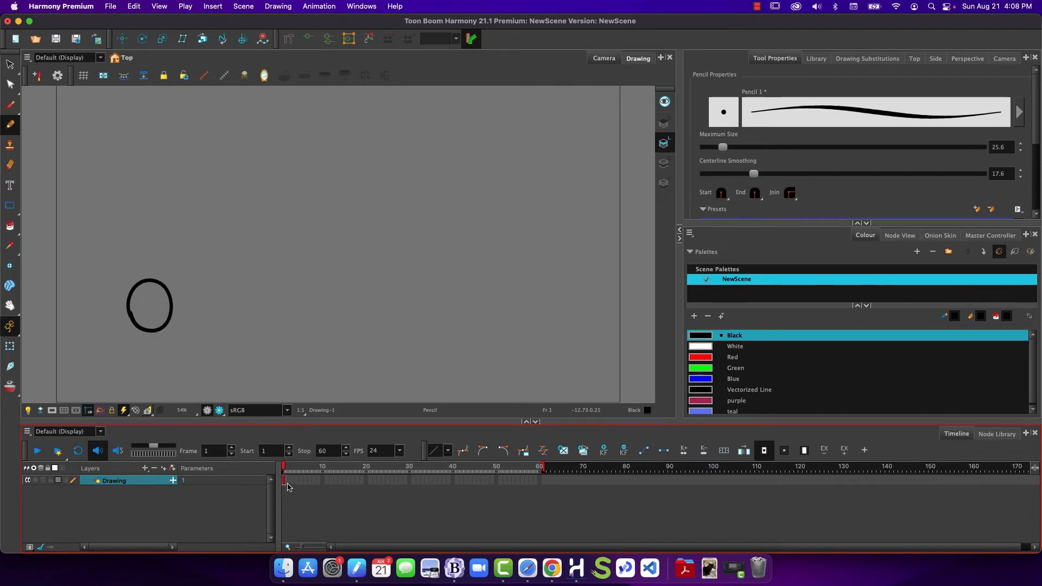
- Draw another small black circle on frame 2, slightly up and right of the first circle's position, and return to frame 1
{"action": "left_click", "coordinate": [288, 481]}
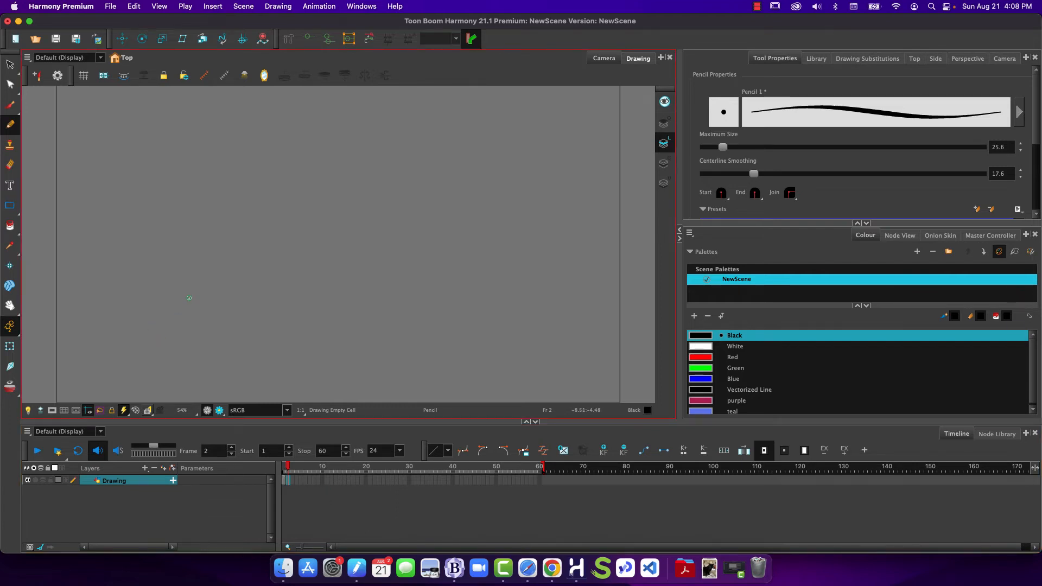
{"action": "mouse_move", "coordinate": [185, 303]}
{"action": "left_mouse_down"}
{"action": "mouse_move", "coordinate": [225, 314]}
{"action": "mouse_move", "coordinate": [183, 348]}
{"action": "mouse_move", "coordinate": [193, 293]}
{"action": "left_mouse_up"}
{"action": "mouse_move", "coordinate": [288, 468]}
{"action": "left_mouse_down"}
{"action": "mouse_move", "coordinate": [318, 469]}
{"action": "mouse_move", "coordinate": [281, 463]}
{"action": "left_mouse_up"}
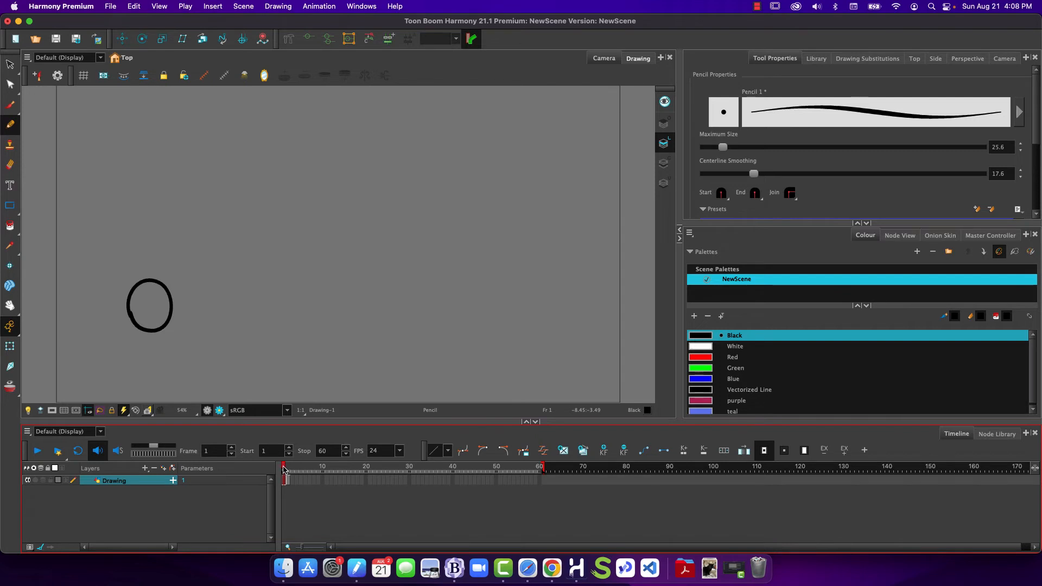
- Flip repeatedly between frames 1 and 2 on the timeline to compare the positions of the two circles
{"action": "left_click", "coordinate": [287, 469]}
{"action": "left_click", "coordinate": [286, 468]}
{"action": "left_click", "coordinate": [288, 470]}
{"action": "left_click", "coordinate": [286, 469]}
{"action": "left_click", "coordinate": [288, 470]}
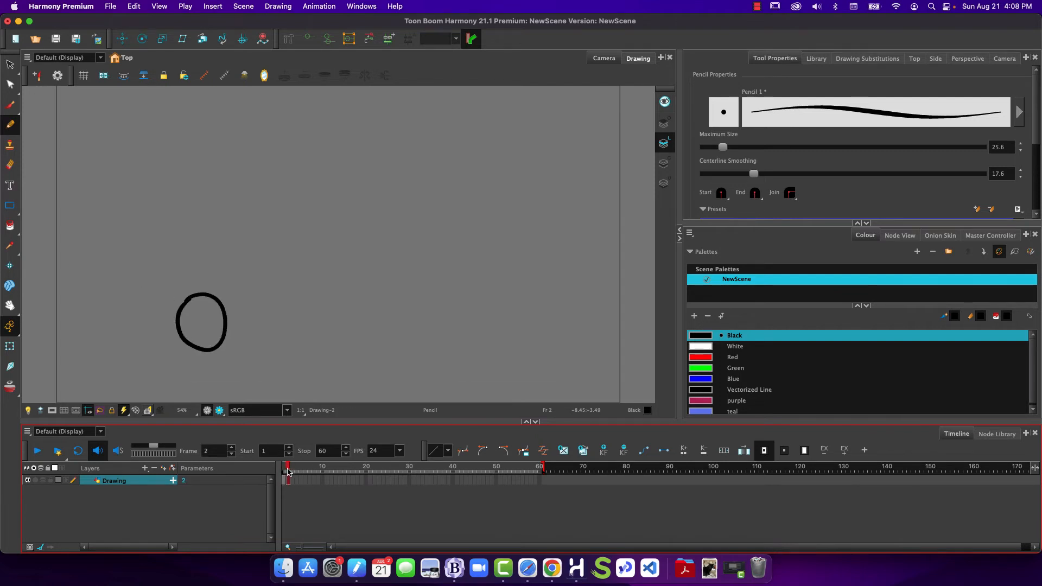
{"action": "left_click", "coordinate": [285, 470]}
{"action": "left_click", "coordinate": [287, 470]}
{"action": "left_click", "coordinate": [286, 469]}
{"action": "left_click", "coordinate": [288, 471]}
{"action": "left_click", "coordinate": [285, 470]}
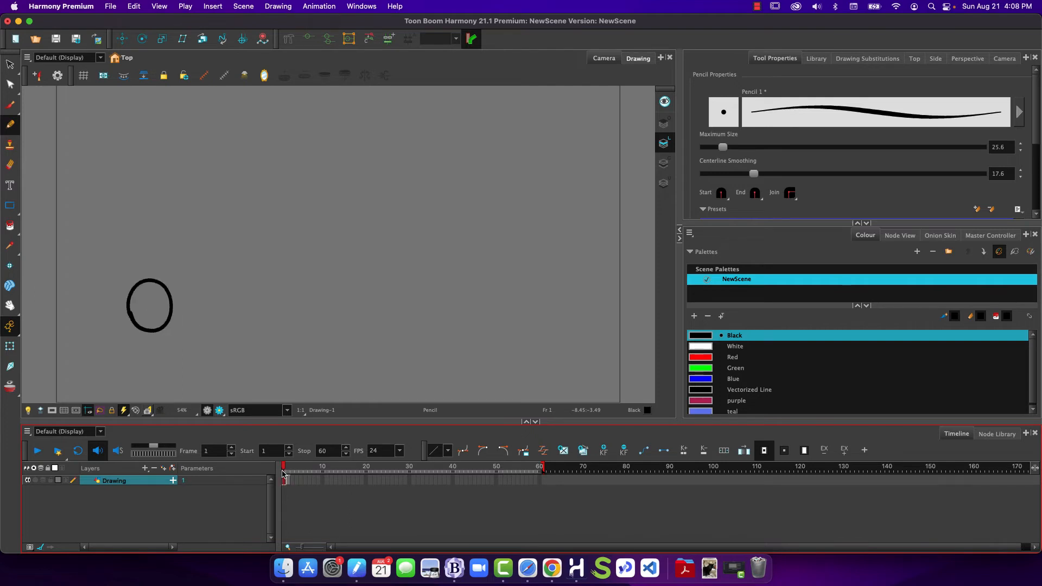
{"action": "left_click", "coordinate": [288, 470]}
{"action": "left_click", "coordinate": [285, 469]}
{"action": "left_click", "coordinate": [288, 471]}
{"action": "left_click", "coordinate": [286, 469]}
{"action": "left_click", "coordinate": [288, 471]}
{"action": "left_click", "coordinate": [285, 469]}
{"action": "left_click", "coordinate": [288, 471]}
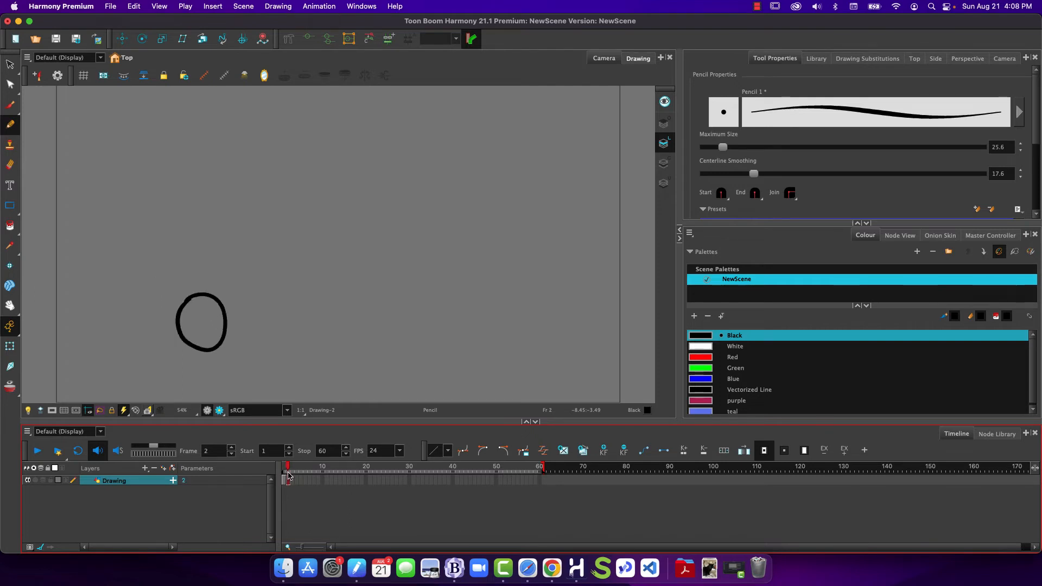
{"action": "left_click", "coordinate": [286, 469]}
{"action": "left_click", "coordinate": [288, 470]}
{"action": "left_click", "coordinate": [285, 469]}
{"action": "left_click", "coordinate": [287, 475]}
{"action": "left_click", "coordinate": [284, 475]}
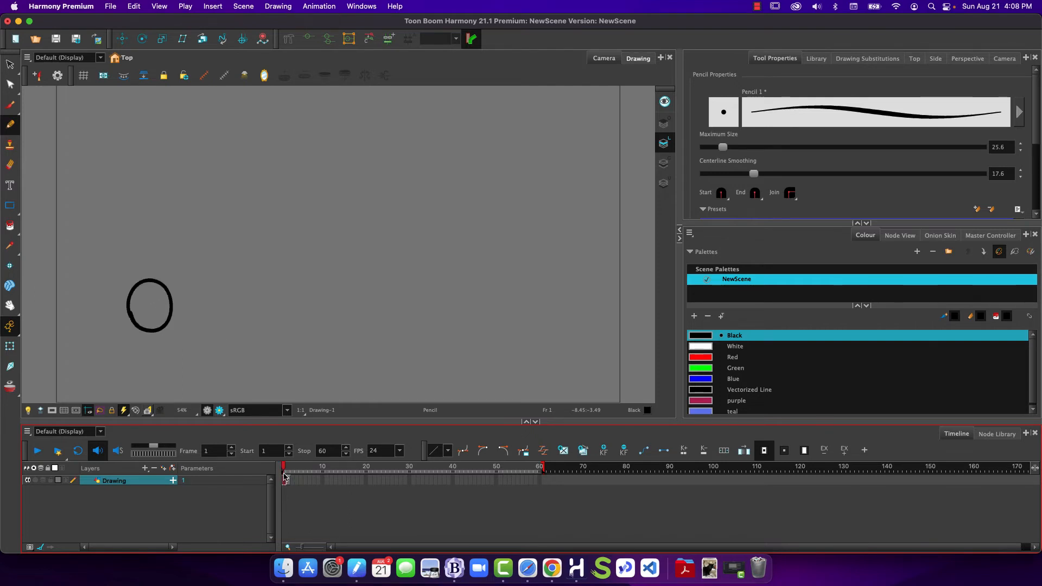
- Step back and forth through frames 1 to 3 to review the motion, ending on frame 3
{"action": "left_click", "coordinate": [287, 476]}
{"action": "left_click", "coordinate": [291, 476]}
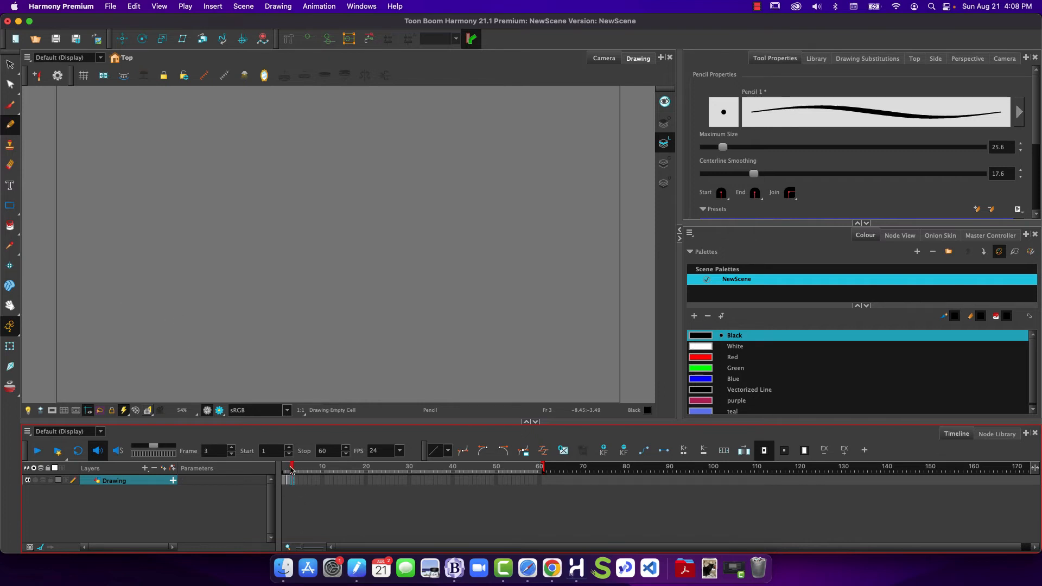
{"action": "left_click", "coordinate": [288, 470]}
{"action": "left_click", "coordinate": [285, 470]}
{"action": "left_click", "coordinate": [288, 471]}
{"action": "left_click", "coordinate": [291, 471]}
{"action": "key", "text": "."}
{"action": "key", "text": "."}
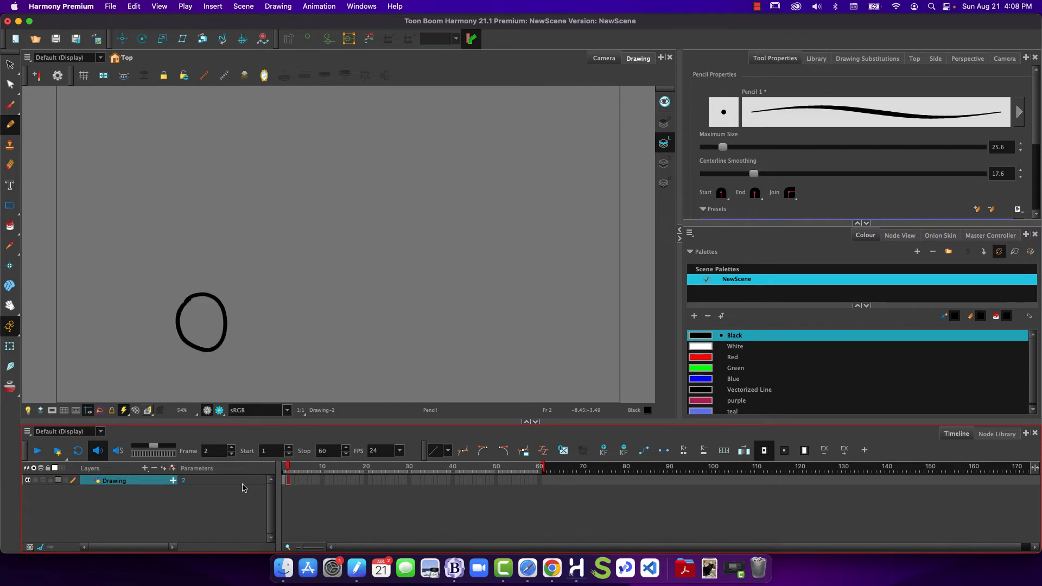
{"action": "key", "text": "."}
{"action": "key", "text": "."}
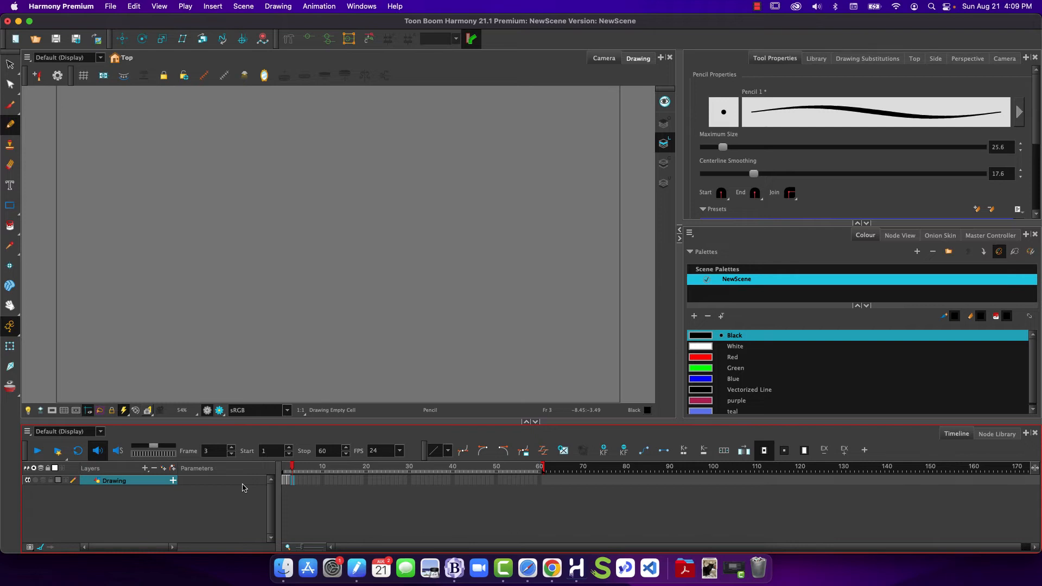
- Turn on Onion Skin and draw a circle on each of frames 3 to 9, each slightly right of the previous one
{"action": "left_click", "coordinate": [13, 391]}
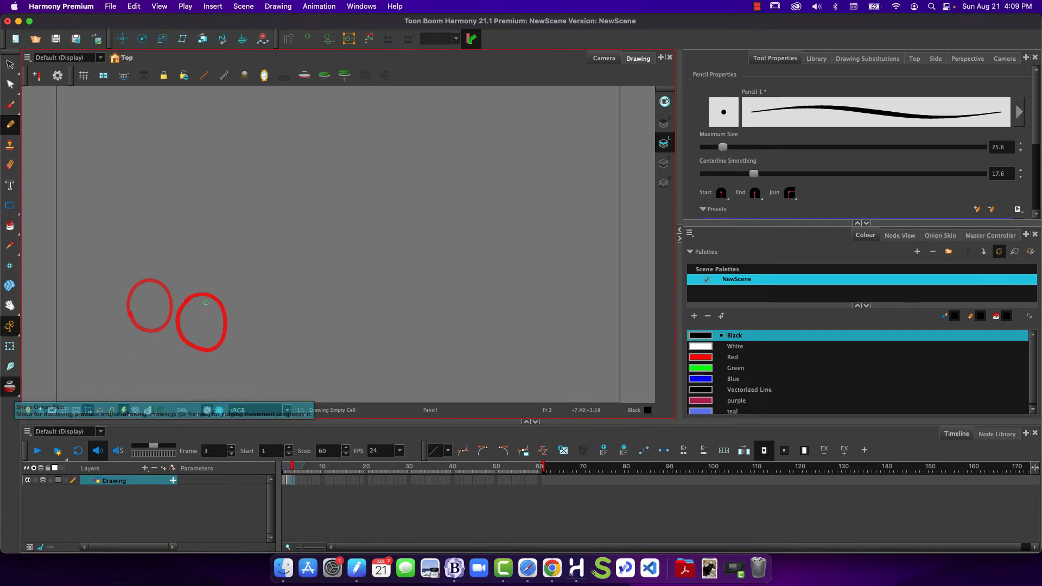
{"action": "mouse_move", "coordinate": [189, 299]}
{"action": "left_mouse_down"}
{"action": "mouse_move", "coordinate": [180, 324]}
{"action": "mouse_move", "coordinate": [190, 347]}
{"action": "mouse_move", "coordinate": [222, 346]}
{"action": "mouse_move", "coordinate": [230, 329]}
{"action": "mouse_move", "coordinate": [218, 302]}
{"action": "mouse_move", "coordinate": [191, 299]}
{"action": "mouse_move", "coordinate": [199, 297]}
{"action": "mouse_move", "coordinate": [184, 327]}
{"action": "mouse_move", "coordinate": [200, 353]}
{"action": "mouse_move", "coordinate": [219, 354]}
{"action": "mouse_move", "coordinate": [231, 335]}
{"action": "mouse_move", "coordinate": [224, 308]}
{"action": "mouse_move", "coordinate": [195, 298]}
{"action": "mouse_move", "coordinate": [186, 322]}
{"action": "mouse_move", "coordinate": [196, 348]}
{"action": "mouse_move", "coordinate": [228, 349]}
{"action": "mouse_move", "coordinate": [235, 331]}
{"action": "mouse_move", "coordinate": [216, 301]}
{"action": "mouse_move", "coordinate": [227, 311]}
{"action": "mouse_move", "coordinate": [211, 297]}
{"action": "mouse_move", "coordinate": [198, 303]}
{"action": "mouse_move", "coordinate": [196, 344]}
{"action": "mouse_move", "coordinate": [216, 356]}
{"action": "mouse_move", "coordinate": [234, 349]}
{"action": "mouse_move", "coordinate": [235, 319]}
{"action": "mouse_move", "coordinate": [217, 296]}
{"action": "mouse_move", "coordinate": [196, 307]}
{"action": "mouse_move", "coordinate": [197, 343]}
{"action": "mouse_move", "coordinate": [210, 356]}
{"action": "mouse_move", "coordinate": [233, 311]}
{"action": "mouse_move", "coordinate": [227, 299]}
{"action": "mouse_move", "coordinate": [195, 343]}
{"action": "mouse_move", "coordinate": [229, 357]}
{"action": "mouse_move", "coordinate": [244, 321]}
{"action": "mouse_move", "coordinate": [233, 300]}
{"action": "mouse_move", "coordinate": [197, 328]}
{"action": "mouse_move", "coordinate": [220, 359]}
{"action": "mouse_move", "coordinate": [247, 337]}
{"action": "mouse_move", "coordinate": [232, 302]}
{"action": "left_mouse_up"}
{"action": "key", "text": "period"}
{"action": "key", "text": "period"}
{"action": "right_click", "coordinate": [228, 329]}
{"action": "left_click", "coordinate": [209, 298]}
{"action": "key", "text": "period"}
{"action": "key", "text": "period"}
{"action": "key", "text": "period"}
{"action": "key", "text": "period"}
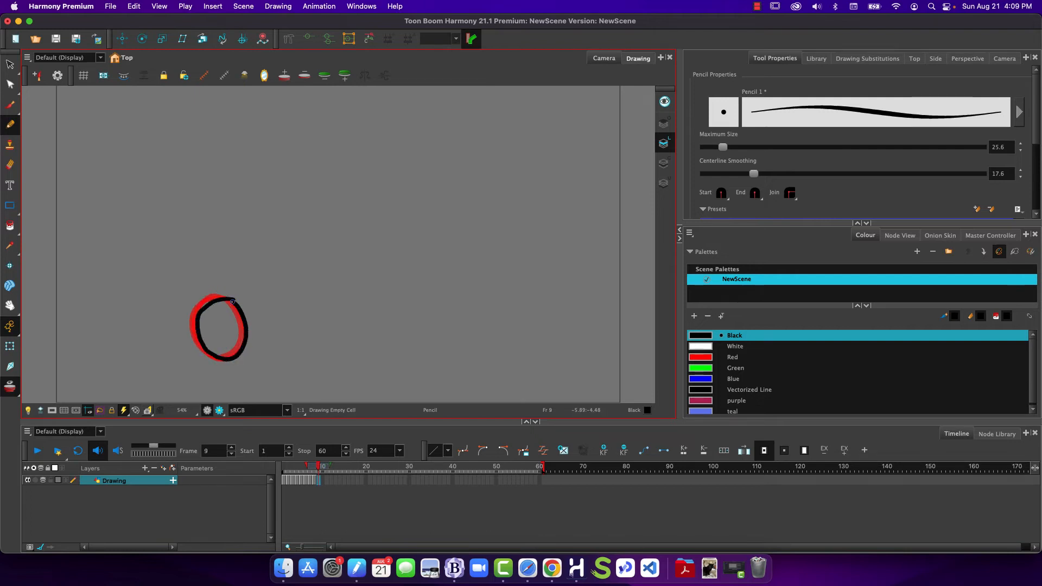
{"action": "key", "text": "period"}
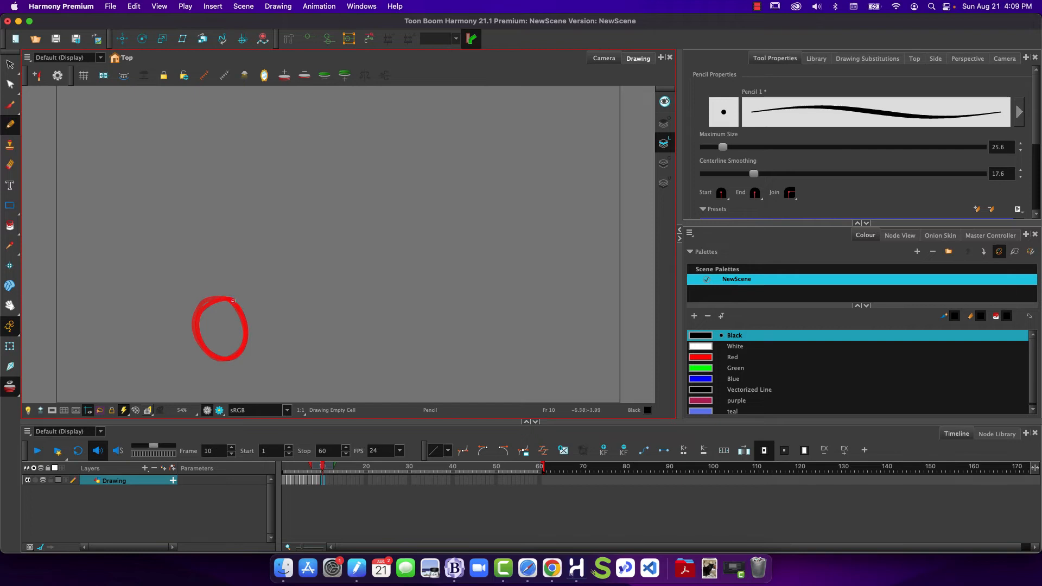
- Draw the next circles on frames 10 to 14 with the Pencil tool, moving each a little further right
{"action": "mouse_move", "coordinate": [219, 300]}
{"action": "left_mouse_down"}
{"action": "mouse_move", "coordinate": [202, 326]}
{"action": "mouse_move", "coordinate": [219, 358]}
{"action": "mouse_move", "coordinate": [237, 358]}
{"action": "mouse_move", "coordinate": [252, 340]}
{"action": "mouse_move", "coordinate": [231, 301]}
{"action": "mouse_move", "coordinate": [209, 316]}
{"action": "mouse_move", "coordinate": [211, 348]}
{"action": "mouse_move", "coordinate": [229, 359]}
{"action": "mouse_move", "coordinate": [254, 349]}
{"action": "mouse_move", "coordinate": [256, 318]}
{"action": "mouse_move", "coordinate": [232, 303]}
{"action": "mouse_move", "coordinate": [217, 314]}
{"action": "mouse_move", "coordinate": [217, 347]}
{"action": "mouse_move", "coordinate": [245, 361]}
{"action": "mouse_move", "coordinate": [264, 329]}
{"action": "mouse_move", "coordinate": [249, 301]}
{"action": "mouse_move", "coordinate": [220, 313]}
{"action": "mouse_move", "coordinate": [224, 354]}
{"action": "mouse_move", "coordinate": [236, 362]}
{"action": "mouse_move", "coordinate": [268, 344]}
{"action": "mouse_move", "coordinate": [261, 312]}
{"action": "mouse_move", "coordinate": [253, 300]}
{"action": "mouse_move", "coordinate": [227, 311]}
{"action": "mouse_move", "coordinate": [223, 330]}
{"action": "mouse_move", "coordinate": [241, 364]}
{"action": "mouse_move", "coordinate": [260, 363]}
{"action": "mouse_move", "coordinate": [271, 345]}
{"action": "mouse_move", "coordinate": [245, 299]}
{"action": "left_mouse_up"}
{"action": "key", "text": "period"}
{"action": "key", "text": "period"}
{"action": "key", "text": "period"}
{"action": "key", "text": "period"}
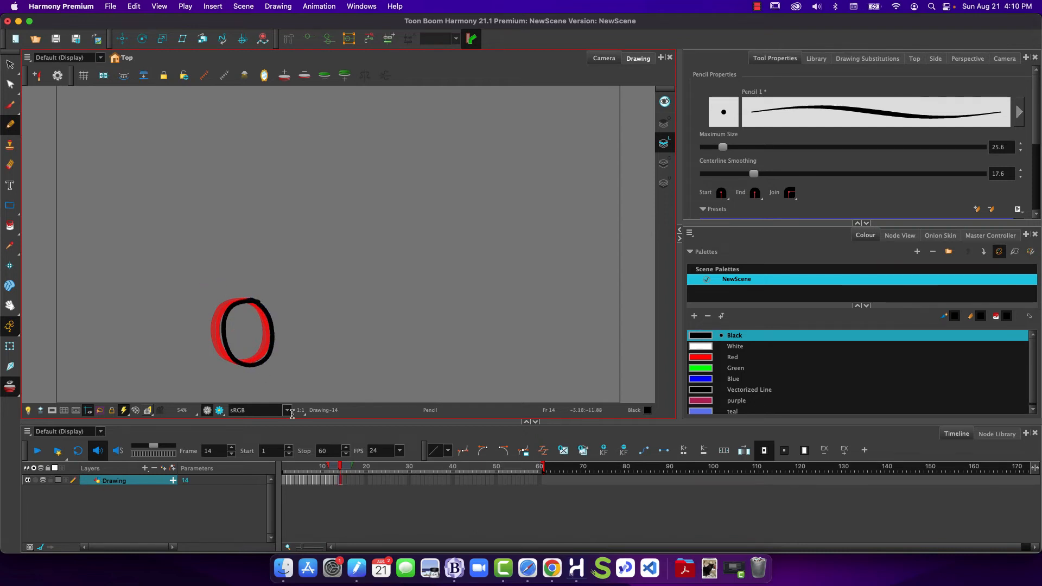
- Turn off Onion Skin and set the playback stop frame to 14
{"action": "left_click", "coordinate": [335, 466]}
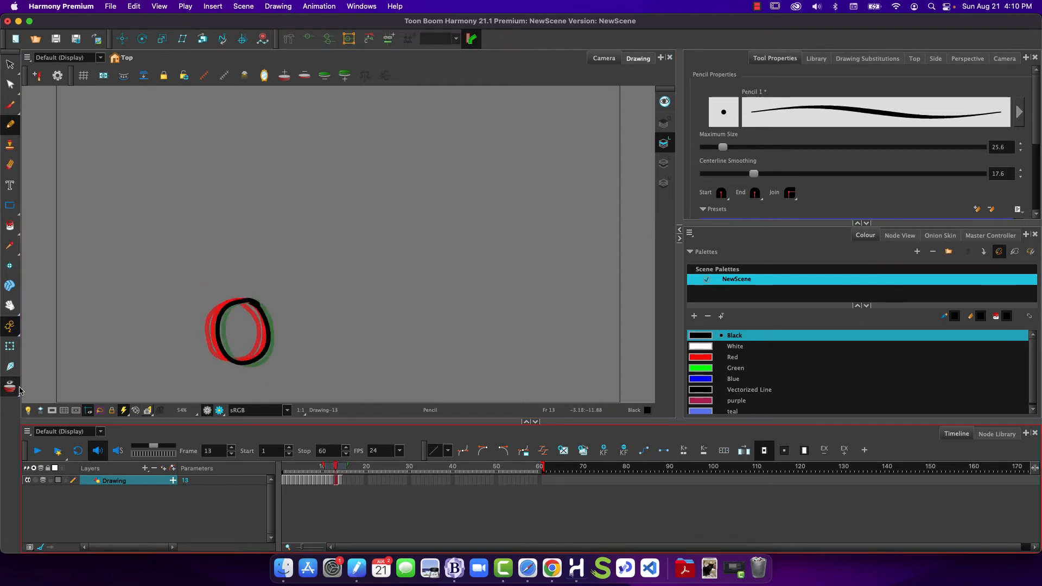
{"action": "key", "text": "alt+o"}
{"action": "mouse_move", "coordinate": [336, 467]}
{"action": "left_mouse_down"}
{"action": "mouse_move", "coordinate": [277, 475]}
{"action": "mouse_move", "coordinate": [341, 475]}
{"action": "left_mouse_up"}
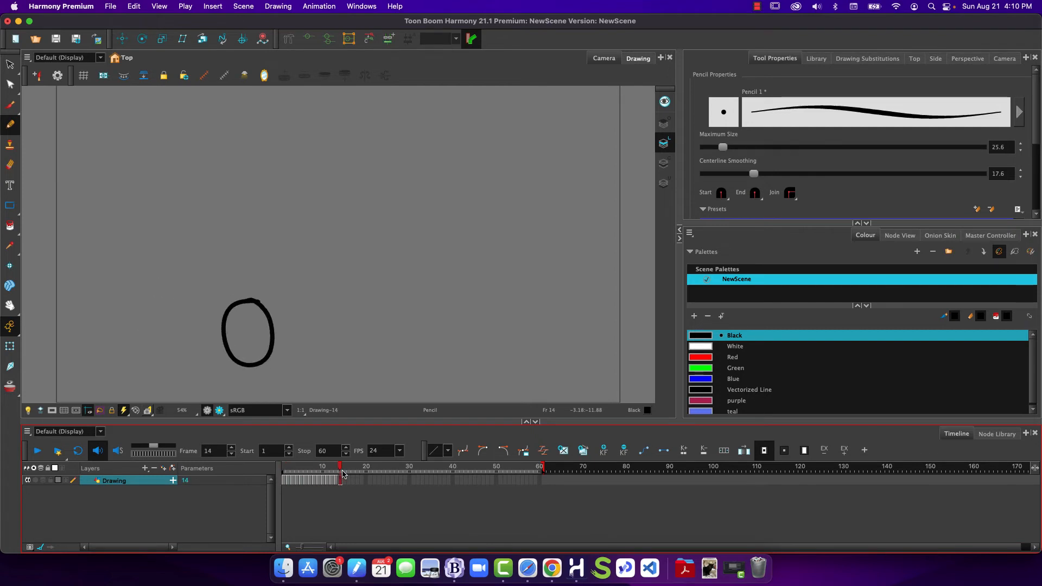
{"action": "left_click", "coordinate": [303, 451]}
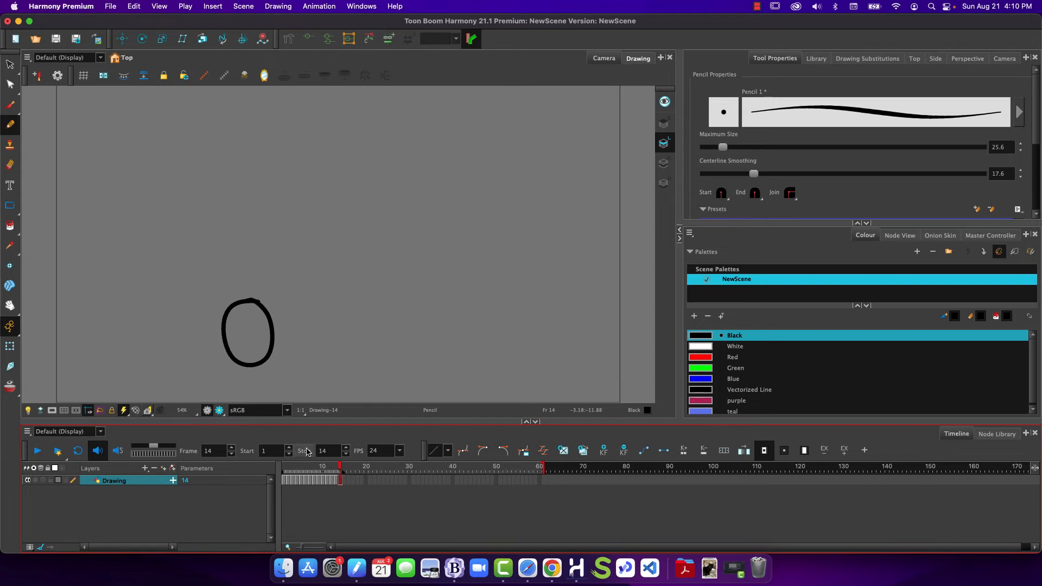
- Play the animation once from frame 1, enable looping, and play it again before stopping playback
{"action": "mouse_move", "coordinate": [336, 470]}
{"action": "left_mouse_down"}
{"action": "mouse_move", "coordinate": [279, 470]}
{"action": "mouse_move", "coordinate": [269, 483]}
{"action": "left_mouse_up"}
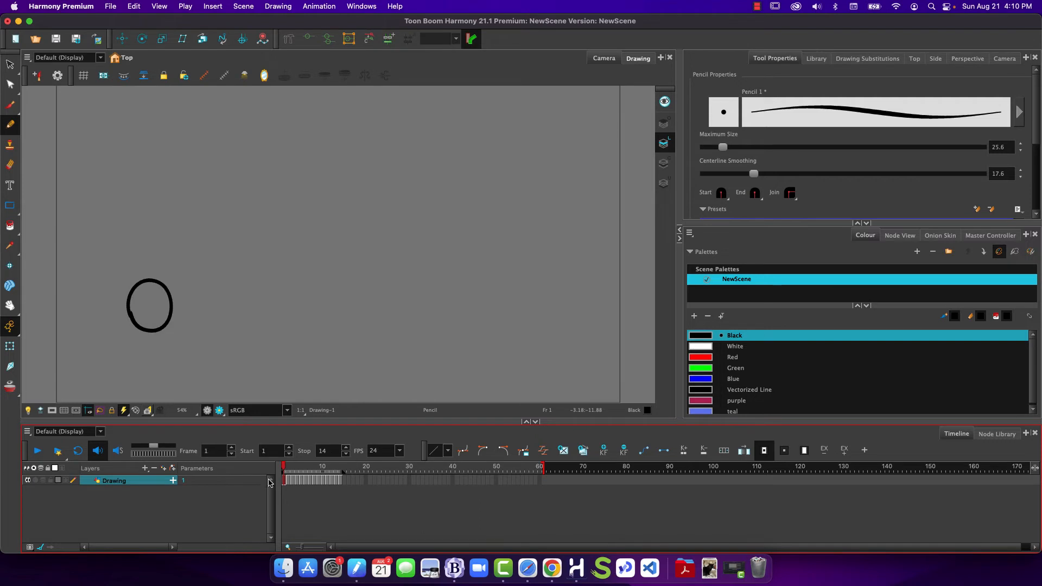
{"action": "left_click", "coordinate": [38, 451]}
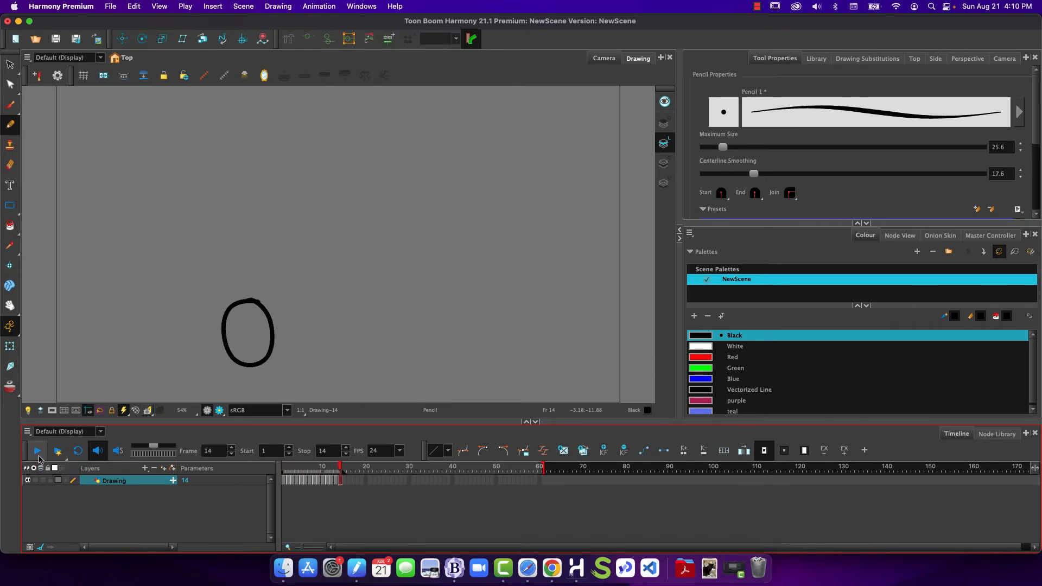
{"action": "left_click", "coordinate": [77, 459]}
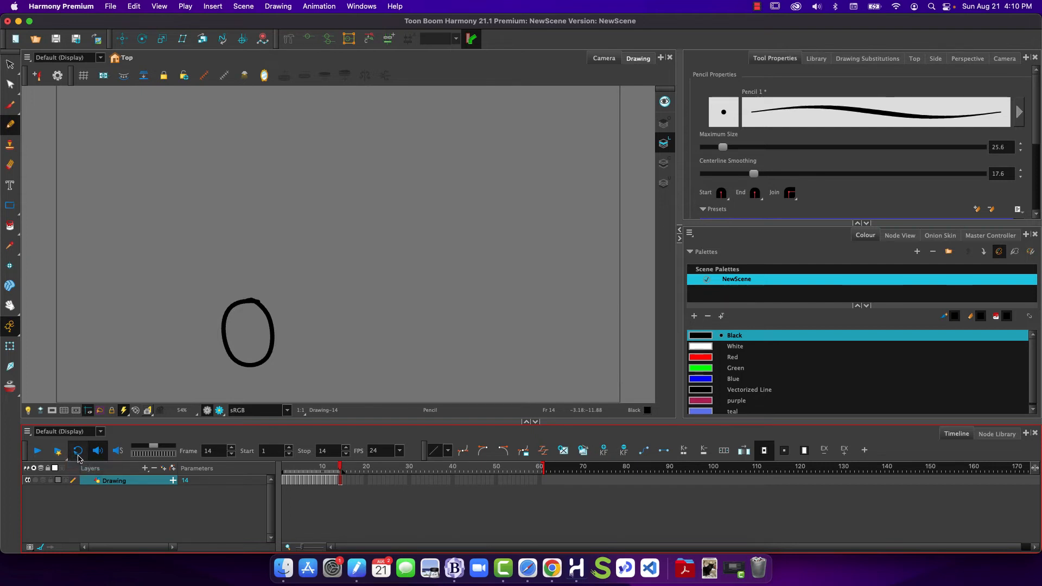
{"action": "left_click", "coordinate": [37, 455]}
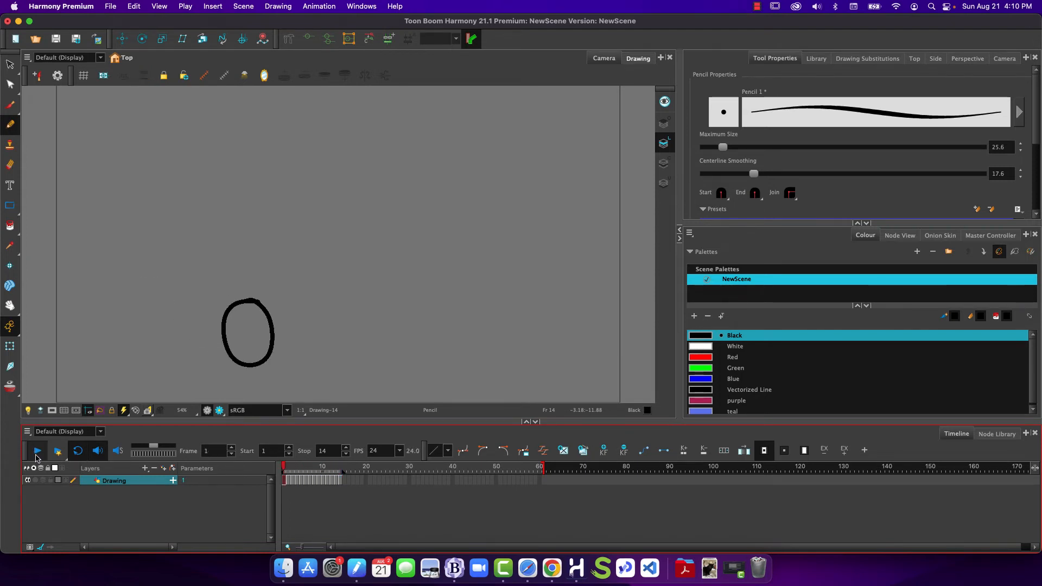
{"action": "left_click", "coordinate": [38, 452]}
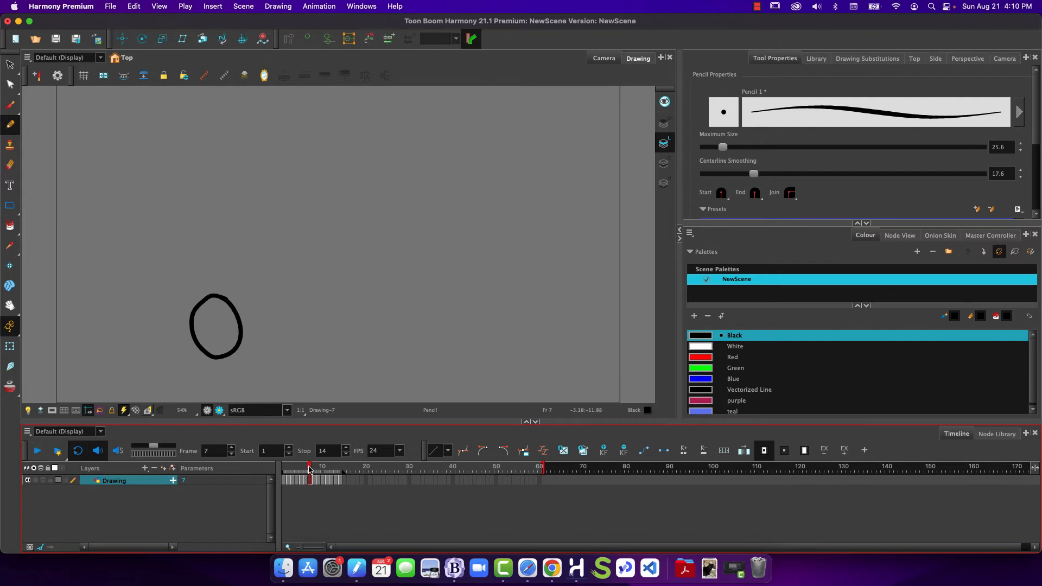
- Turn on Onion Skin and draw the circle on frames 15 to 18, gradually lower, wider and flatter
{"action": "left_click_drag", "start_coordinate": [310, 468], "coordinate": [342, 465]}
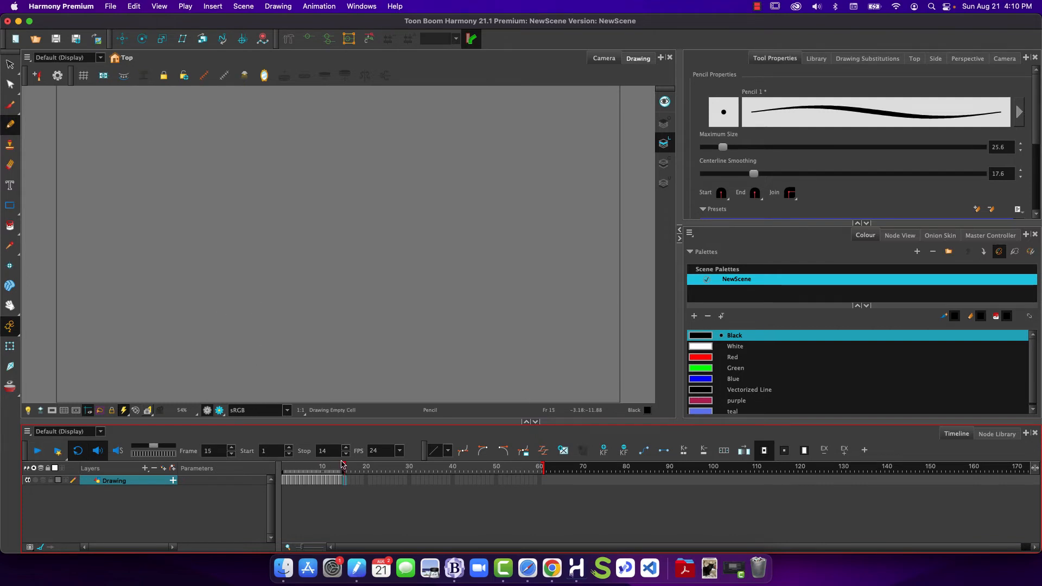
{"action": "left_click", "coordinate": [6, 390]}
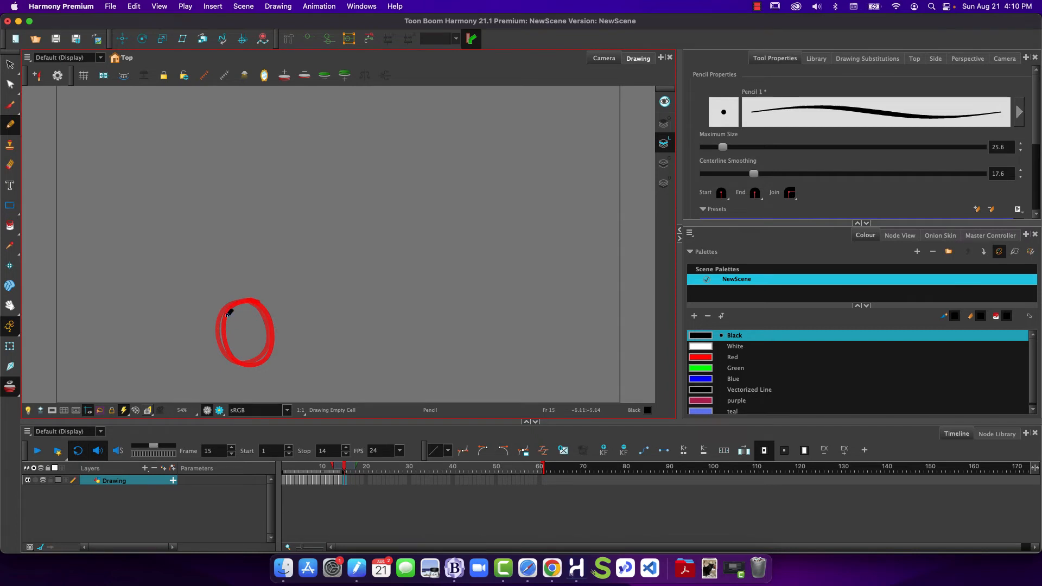
{"action": "mouse_move", "coordinate": [217, 336]}
{"action": "left_mouse_down"}
{"action": "mouse_move", "coordinate": [247, 367]}
{"action": "mouse_move", "coordinate": [278, 345]}
{"action": "mouse_move", "coordinate": [269, 323]}
{"action": "mouse_move", "coordinate": [231, 312]}
{"action": "left_mouse_up"}
{"action": "key", "text": "period"}
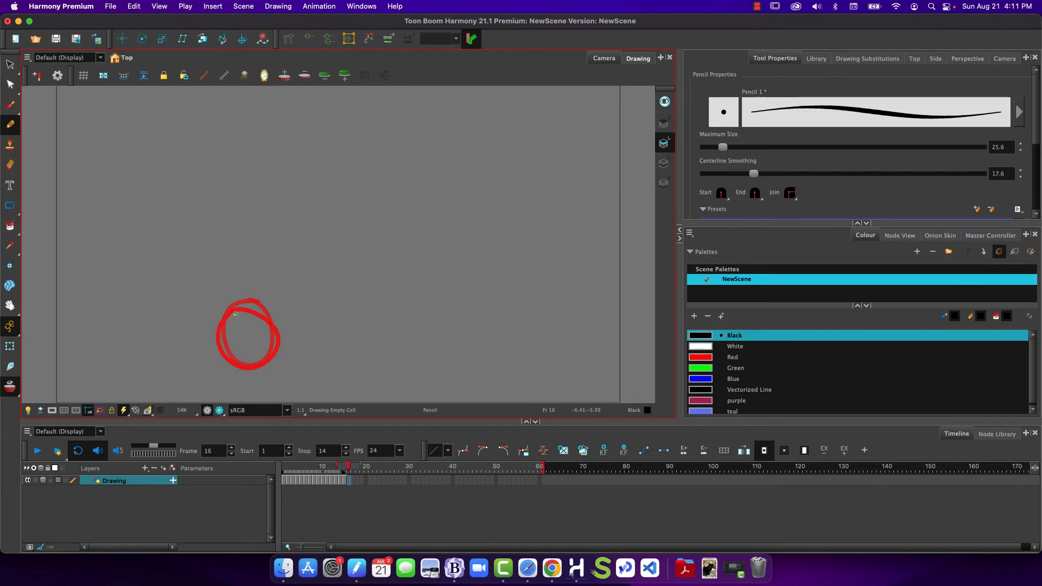
{"action": "mouse_move", "coordinate": [238, 313]}
{"action": "left_mouse_down"}
{"action": "mouse_move", "coordinate": [218, 323]}
{"action": "mouse_move", "coordinate": [213, 353]}
{"action": "mouse_move", "coordinate": [246, 370]}
{"action": "mouse_move", "coordinate": [279, 356]}
{"action": "mouse_move", "coordinate": [281, 336]}
{"action": "mouse_move", "coordinate": [236, 314]}
{"action": "mouse_move", "coordinate": [208, 336]}
{"action": "mouse_move", "coordinate": [212, 359]}
{"action": "mouse_move", "coordinate": [266, 370]}
{"action": "mouse_move", "coordinate": [279, 357]}
{"action": "mouse_move", "coordinate": [282, 337]}
{"action": "mouse_move", "coordinate": [255, 319]}
{"action": "mouse_move", "coordinate": [206, 333]}
{"action": "mouse_move", "coordinate": [207, 360]}
{"action": "mouse_move", "coordinate": [257, 373]}
{"action": "mouse_move", "coordinate": [281, 362]}
{"action": "mouse_move", "coordinate": [284, 341]}
{"action": "mouse_move", "coordinate": [228, 316]}
{"action": "left_mouse_up"}
{"action": "key", "text": "period"}
{"action": "key", "text": "period"}
{"action": "key", "text": "period"}
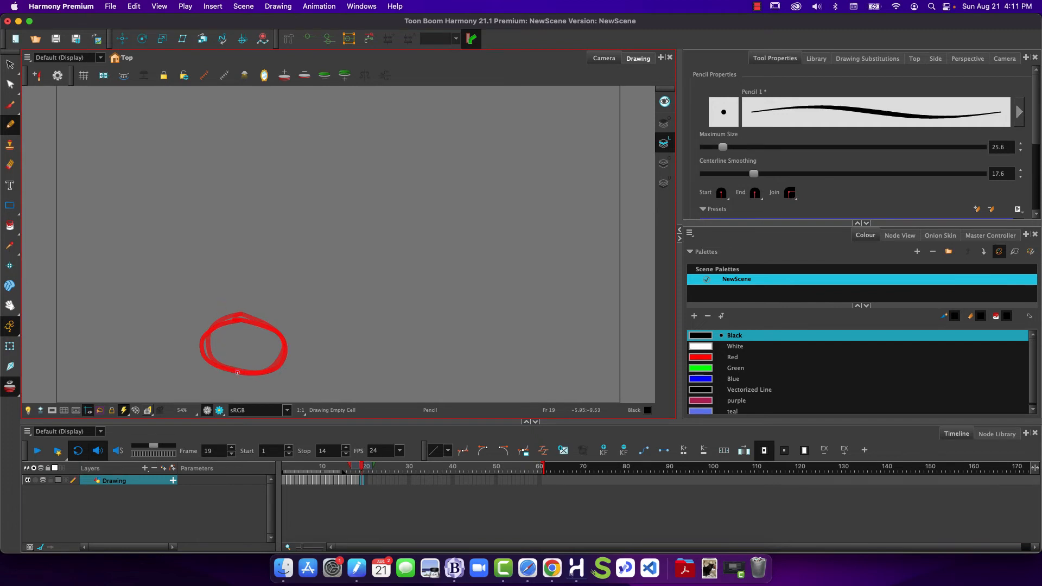
- Draw the remaining shapes on frames 19 to 24, taking the circle from squashed to a tall oval rising near the frame's top
{"action": "mouse_move", "coordinate": [237, 373]}
{"action": "left_mouse_down"}
{"action": "mouse_move", "coordinate": [209, 335]}
{"action": "mouse_move", "coordinate": [216, 311]}
{"action": "mouse_move", "coordinate": [250, 296]}
{"action": "mouse_move", "coordinate": [265, 343]}
{"action": "mouse_move", "coordinate": [255, 369]}
{"action": "mouse_move", "coordinate": [239, 375]}
{"action": "mouse_move", "coordinate": [247, 365]}
{"action": "mouse_move", "coordinate": [224, 356]}
{"action": "mouse_move", "coordinate": [216, 331]}
{"action": "mouse_move", "coordinate": [226, 293]}
{"action": "mouse_move", "coordinate": [255, 295]}
{"action": "mouse_move", "coordinate": [263, 340]}
{"action": "mouse_move", "coordinate": [255, 368]}
{"action": "mouse_move", "coordinate": [228, 345]}
{"action": "mouse_move", "coordinate": [220, 294]}
{"action": "mouse_move", "coordinate": [245, 274]}
{"action": "mouse_move", "coordinate": [265, 312]}
{"action": "mouse_move", "coordinate": [263, 353]}
{"action": "left_mouse_up"}
{"action": "key", "text": "period"}
{"action": "key", "text": "period"}
{"action": "key", "text": "period"}
{"action": "mouse_move", "coordinate": [258, 244]}
{"action": "left_mouse_down"}
{"action": "mouse_move", "coordinate": [265, 295]}
{"action": "mouse_move", "coordinate": [240, 323]}
{"action": "mouse_move", "coordinate": [218, 300]}
{"action": "mouse_move", "coordinate": [225, 250]}
{"action": "mouse_move", "coordinate": [260, 256]}
{"action": "left_mouse_up"}
{"action": "key", "text": "period"}
{"action": "mouse_move", "coordinate": [258, 214]}
{"action": "left_mouse_down"}
{"action": "mouse_move", "coordinate": [254, 266]}
{"action": "mouse_move", "coordinate": [226, 268]}
{"action": "mouse_move", "coordinate": [219, 209]}
{"action": "mouse_move", "coordinate": [258, 212]}
{"action": "left_mouse_up"}
{"action": "key", "text": "period"}
{"action": "mouse_move", "coordinate": [231, 121]}
{"action": "left_mouse_down"}
{"action": "mouse_move", "coordinate": [251, 179]}
{"action": "mouse_move", "coordinate": [218, 165]}
{"action": "mouse_move", "coordinate": [222, 116]}
{"action": "mouse_move", "coordinate": [252, 110]}
{"action": "left_mouse_up"}
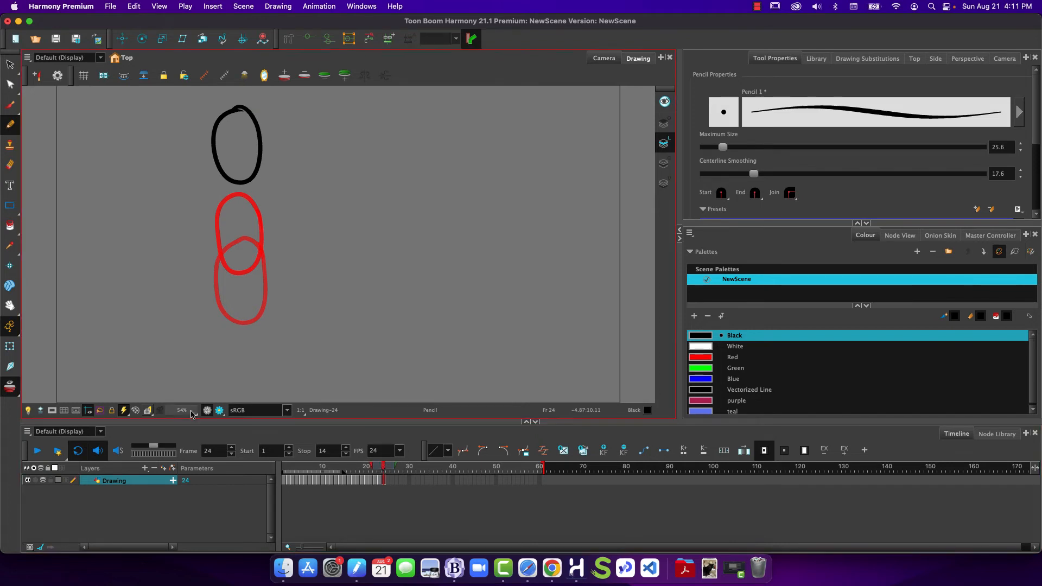
- Set the playback stop frame to 24, play the looped animation, stop it and return to frame 1
{"action": "left_click", "coordinate": [302, 452]}
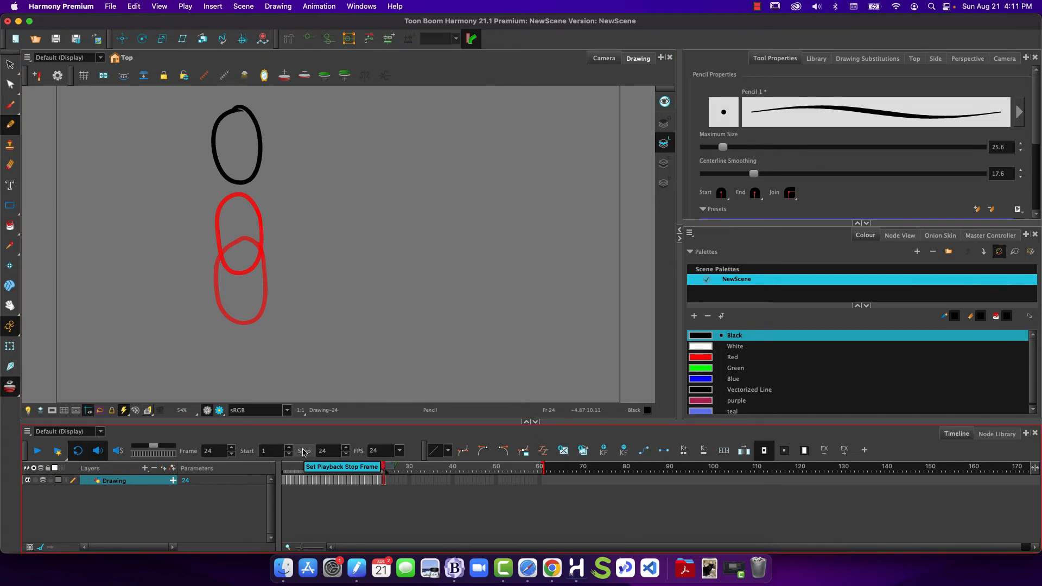
{"action": "left_click", "coordinate": [39, 451]}
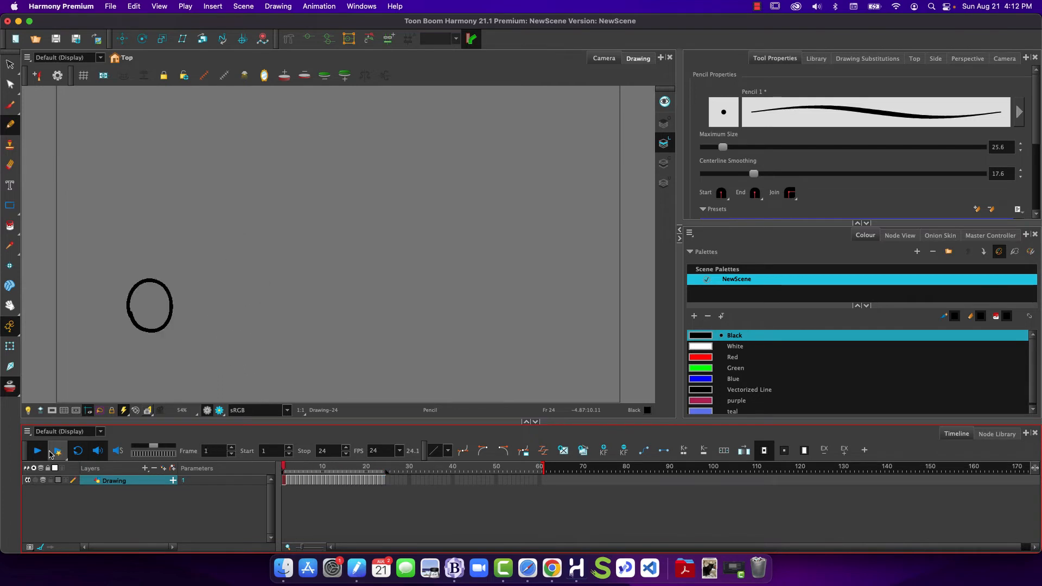
{"action": "left_click", "coordinate": [35, 451]}
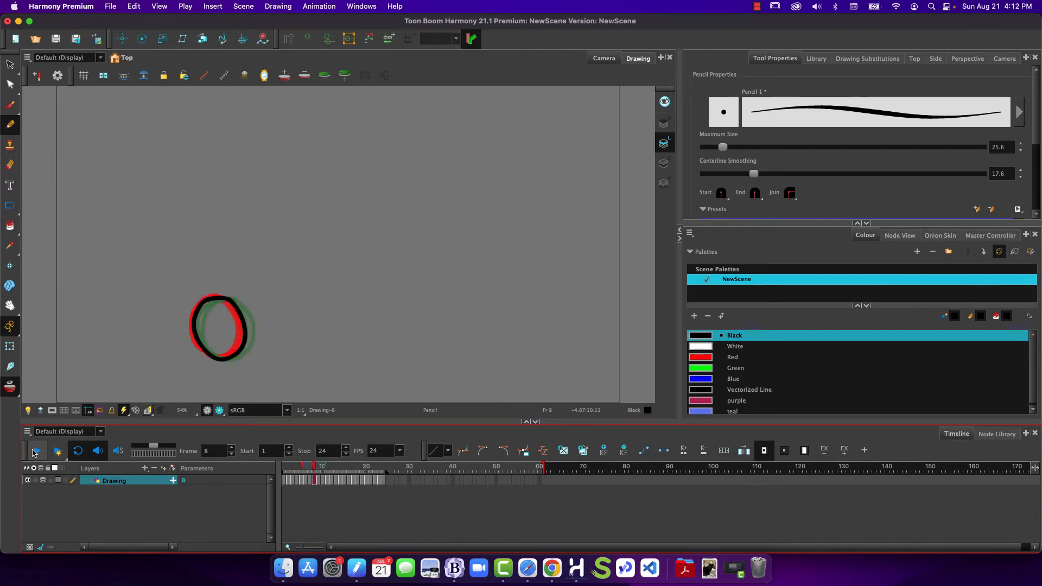
{"action": "mouse_move", "coordinate": [315, 468]}
{"action": "left_mouse_down"}
{"action": "mouse_move", "coordinate": [345, 468]}
{"action": "mouse_move", "coordinate": [284, 472]}
{"action": "left_mouse_up"}
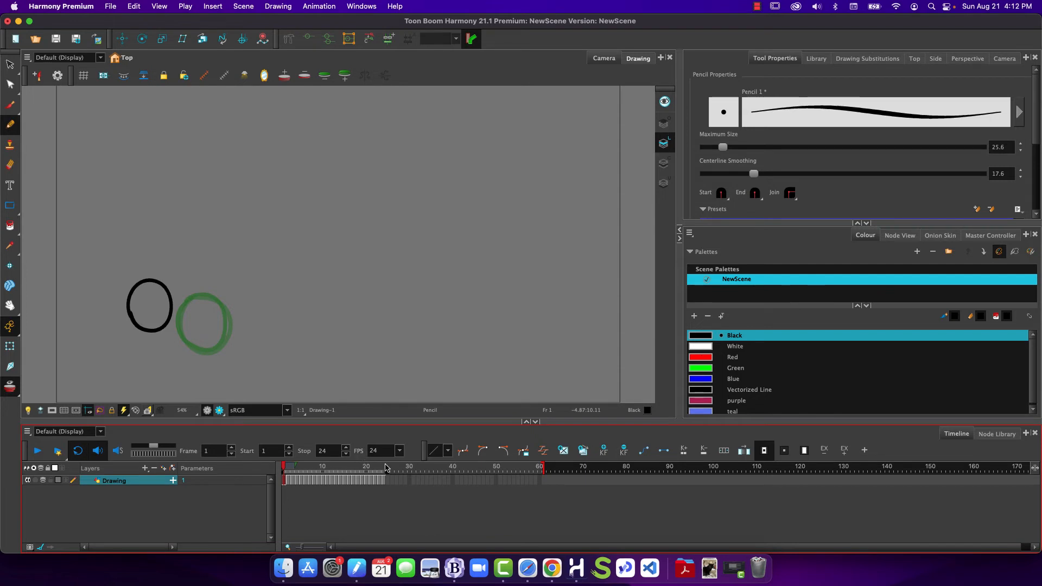
- Shift the drawings from frame 2 onward one frame later and create an empty drawing on frame 2
{"action": "mouse_move", "coordinate": [389, 484]}
{"action": "left_mouse_down"}
{"action": "mouse_move", "coordinate": [291, 483]}
{"action": "mouse_move", "coordinate": [296, 498]}
{"action": "left_mouse_up"}
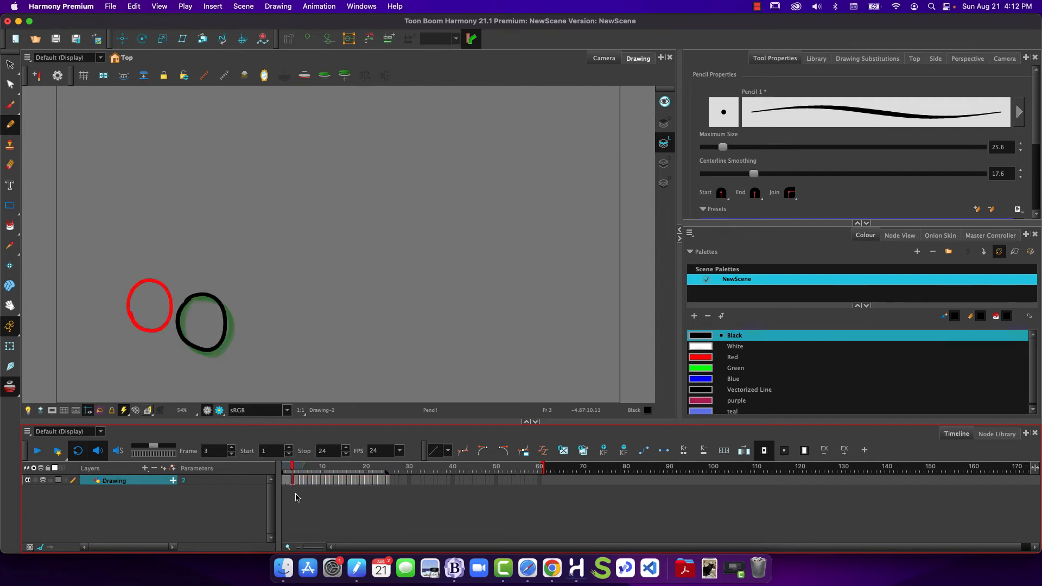
{"action": "left_click", "coordinate": [288, 484]}
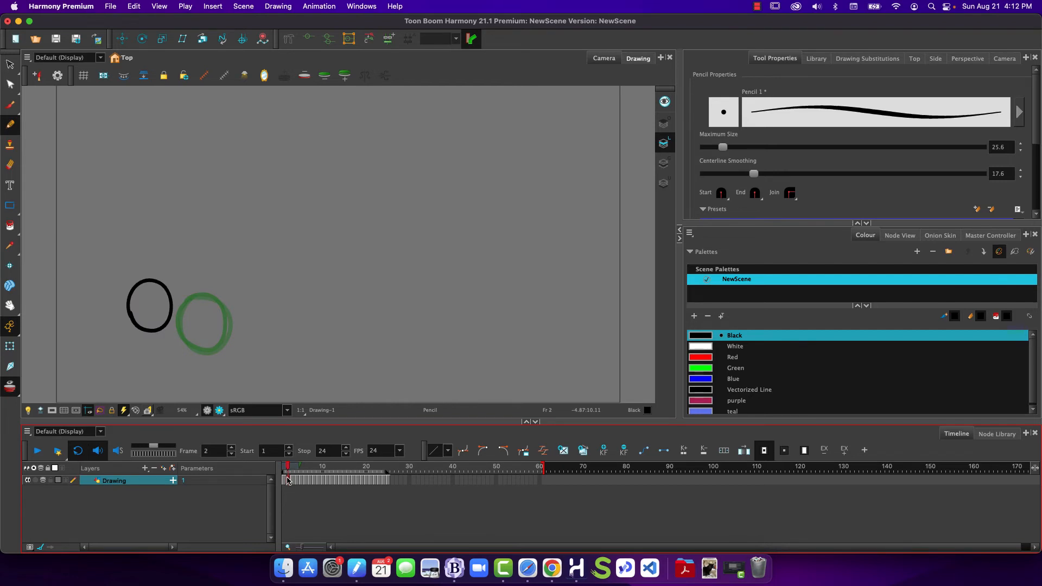
{"action": "left_click", "coordinate": [562, 450]}
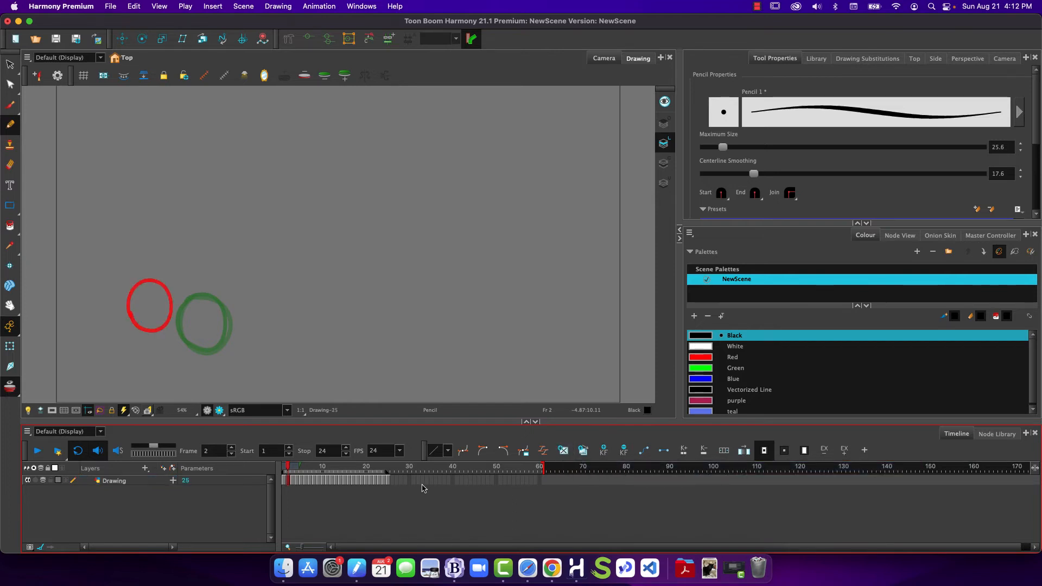
- Check frames 18, 1 and 3 against the inserted drawing, return to frame 2 and turn off Onion Skin
{"action": "left_click", "coordinate": [356, 467]}
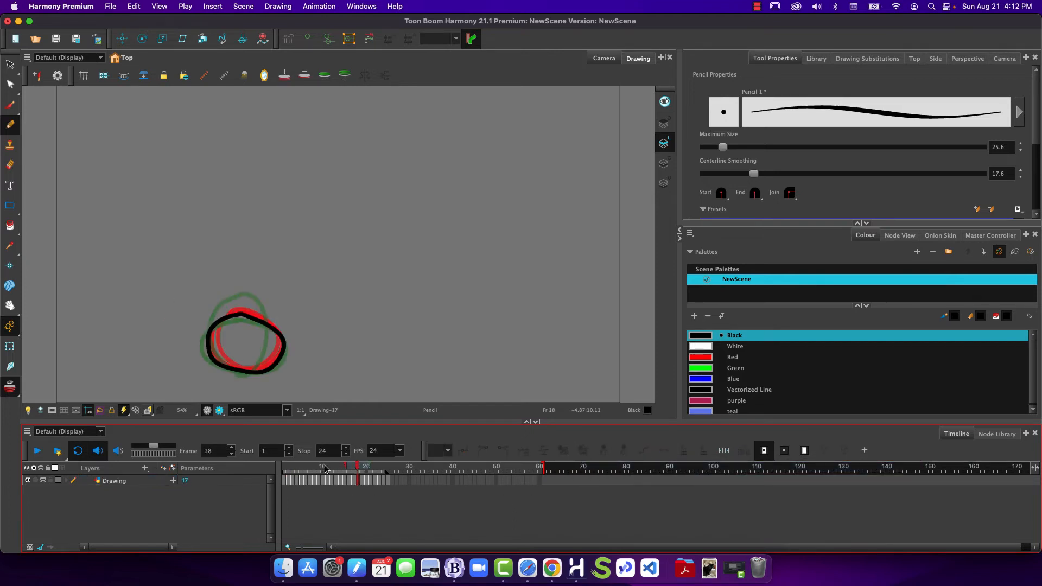
{"action": "left_click", "coordinate": [284, 482]}
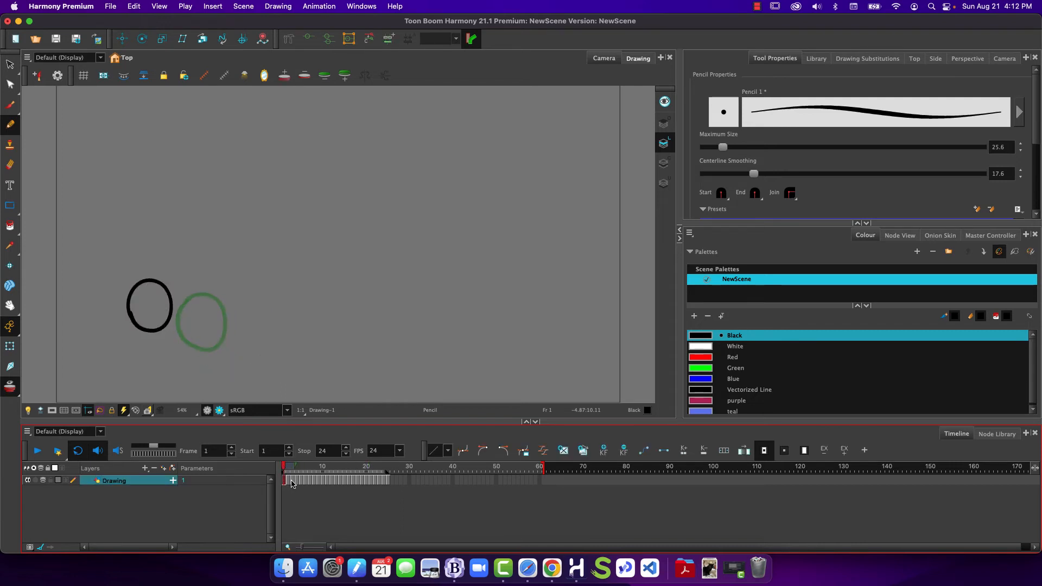
{"action": "left_click", "coordinate": [292, 481]}
{"action": "left_click", "coordinate": [288, 482]}
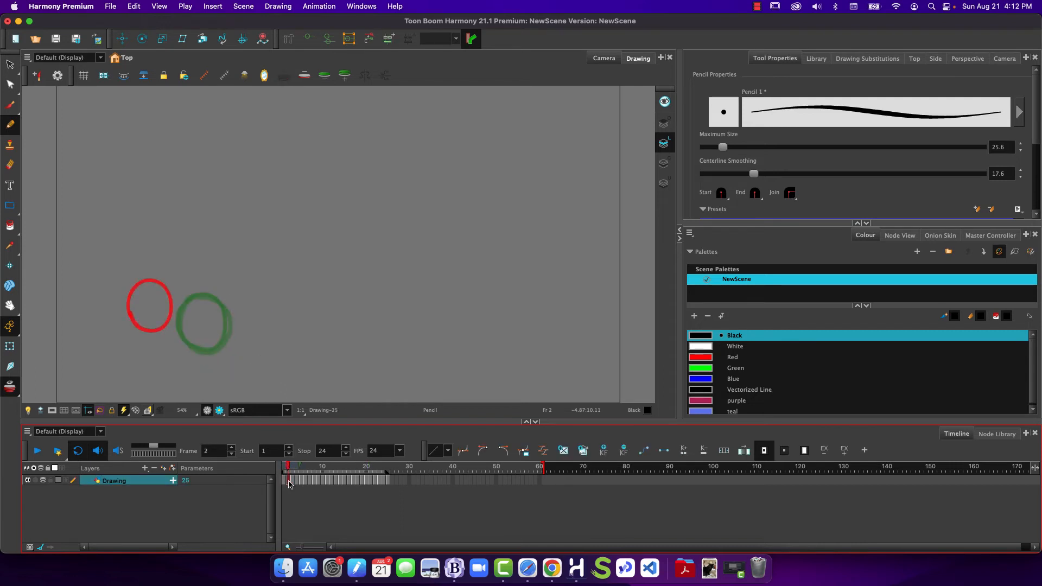
{"action": "left_click", "coordinate": [16, 391]}
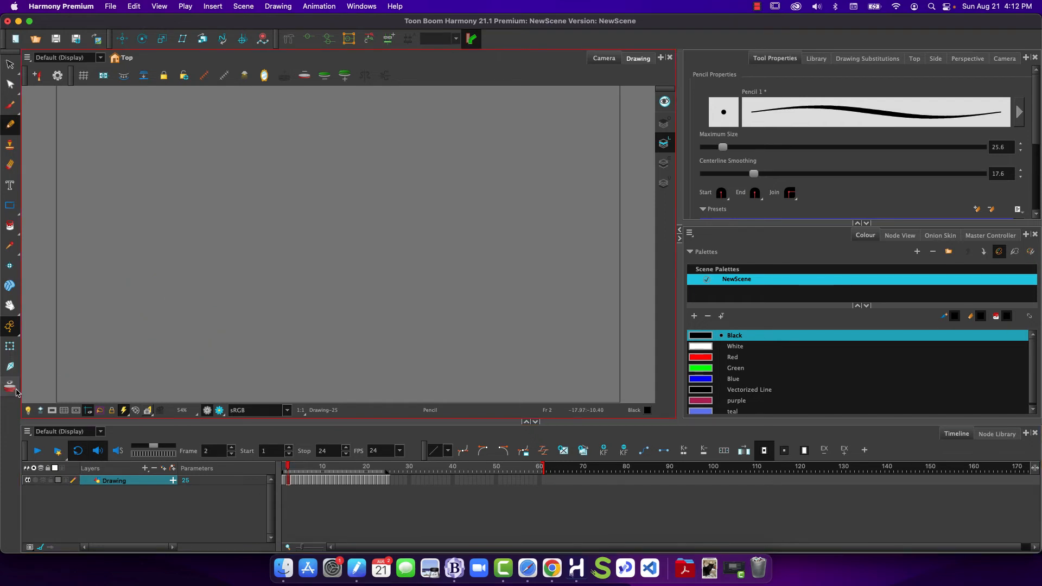
- Turn on Onion Skin and draw the in-between circle on frame 2, midway between the neighbouring frames' circles
{"action": "left_click", "coordinate": [17, 391]}
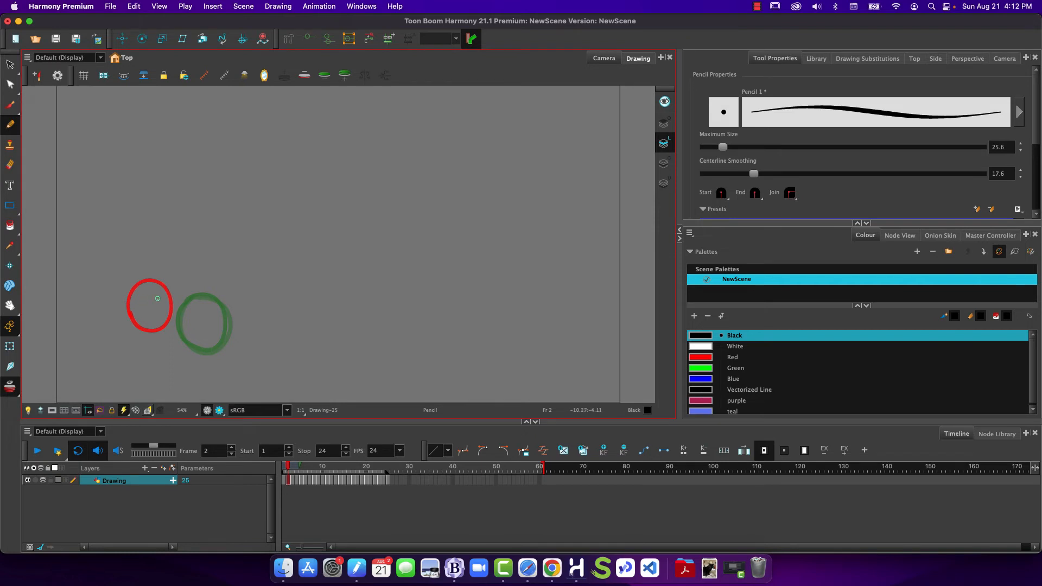
{"action": "mouse_move", "coordinate": [156, 296]}
{"action": "left_mouse_down"}
{"action": "mouse_move", "coordinate": [181, 294]}
{"action": "mouse_move", "coordinate": [197, 319]}
{"action": "mouse_move", "coordinate": [176, 342]}
{"action": "mouse_move", "coordinate": [150, 326]}
{"action": "mouse_move", "coordinate": [160, 292]}
{"action": "left_mouse_up"}
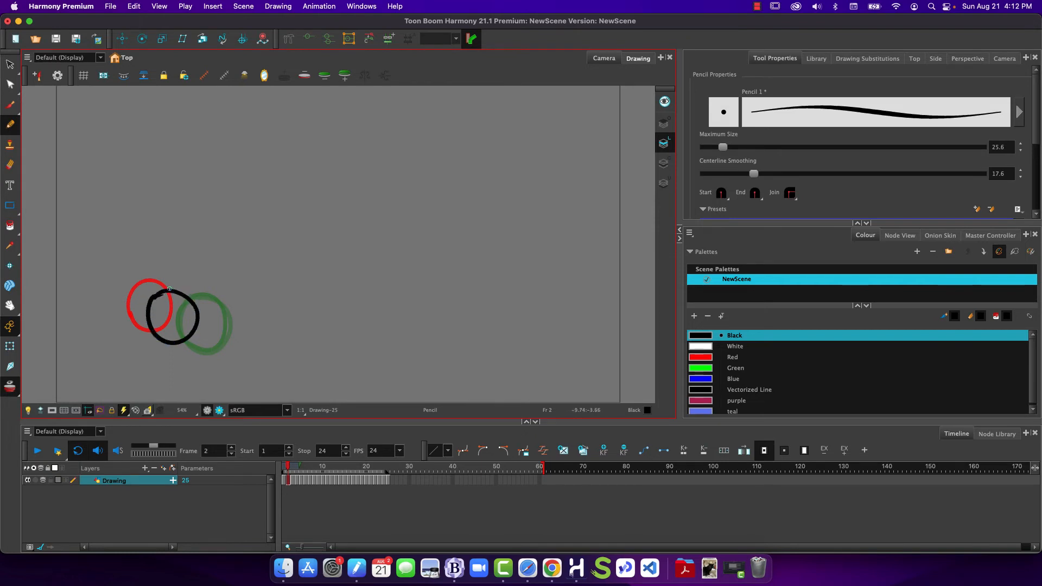
- Play the looped animation from frame 1, set the playback stop frame to 25, play it again and stop it
{"action": "mouse_move", "coordinate": [288, 469]}
{"action": "left_mouse_down"}
{"action": "mouse_move", "coordinate": [300, 471]}
{"action": "mouse_move", "coordinate": [284, 470]}
{"action": "left_mouse_up"}
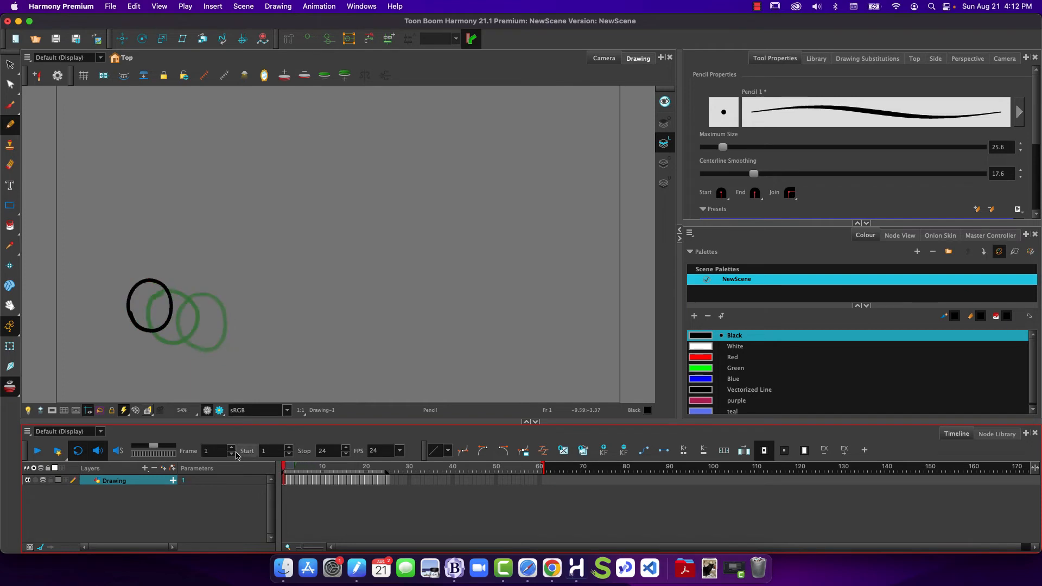
{"action": "left_click", "coordinate": [38, 451]}
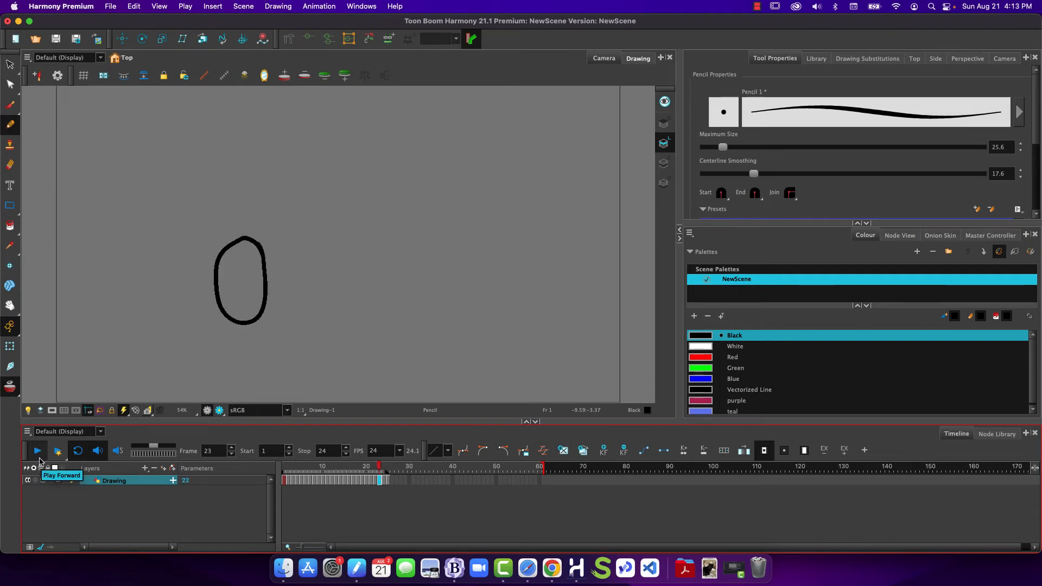
{"action": "left_click", "coordinate": [37, 450]}
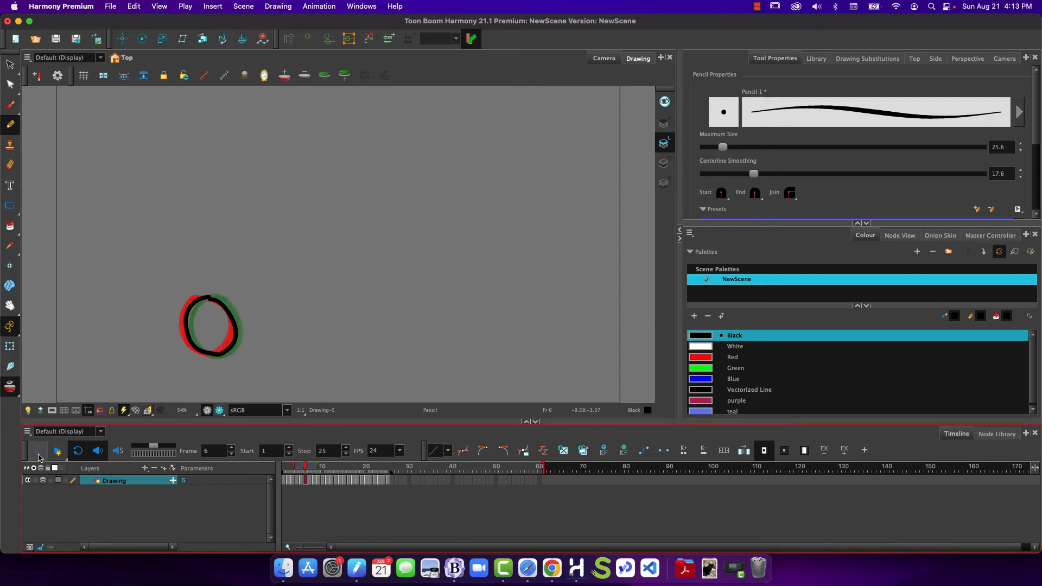
{"action": "left_click", "coordinate": [54, 455]}
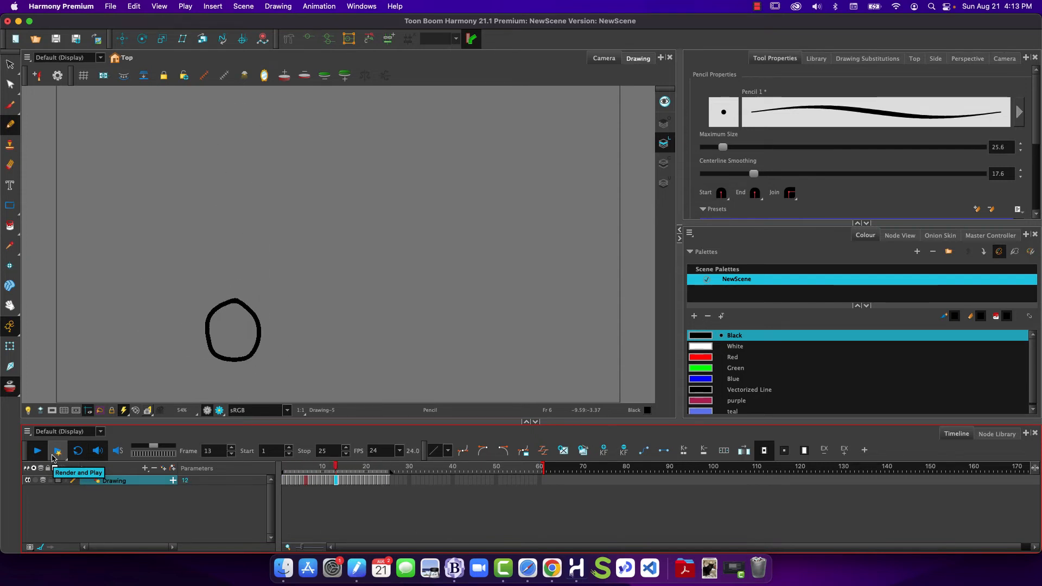
{"action": "left_click", "coordinate": [37, 452]}
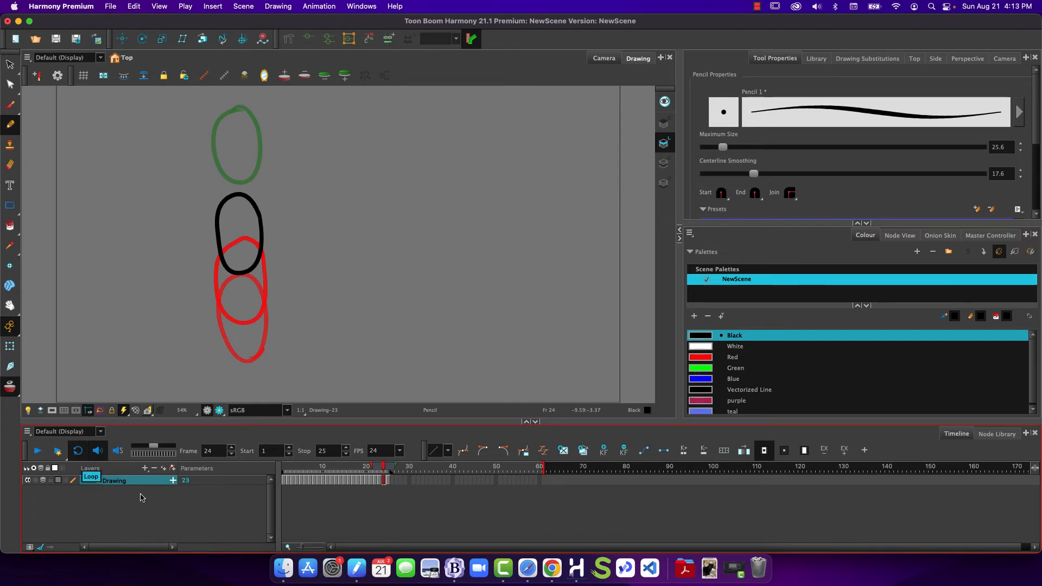
{"action": "left_click", "coordinate": [158, 515]}
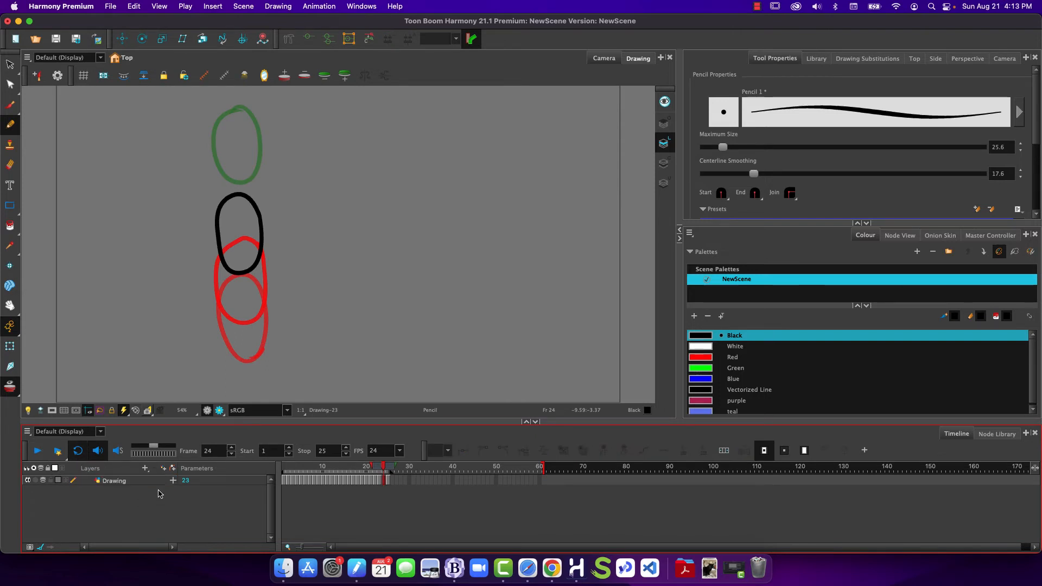
- Preview frame 24 in Render View and switch back to OpenGL View
{"action": "left_click", "coordinate": [219, 412]}
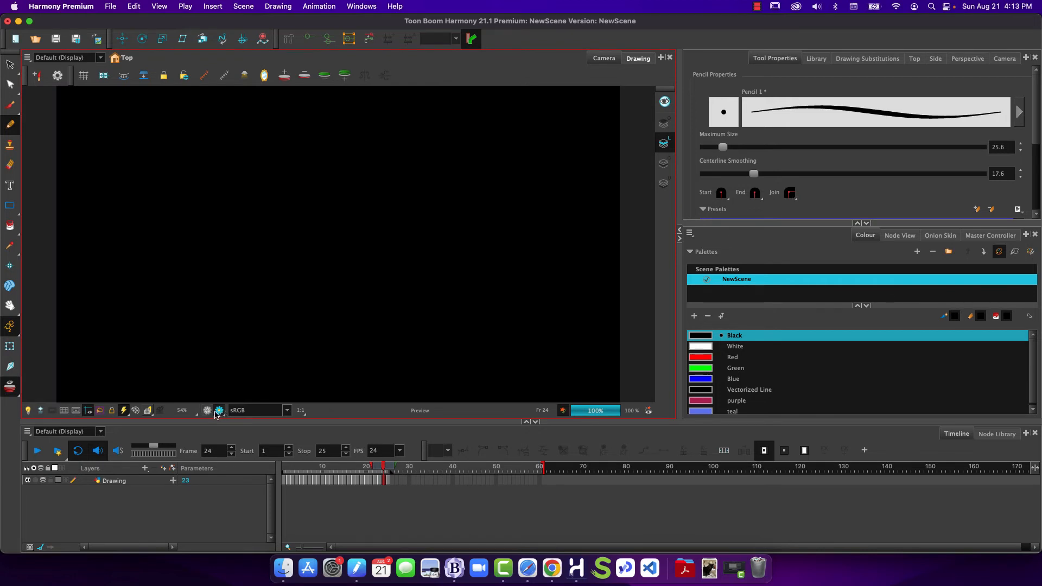
{"action": "left_click", "coordinate": [208, 412]}
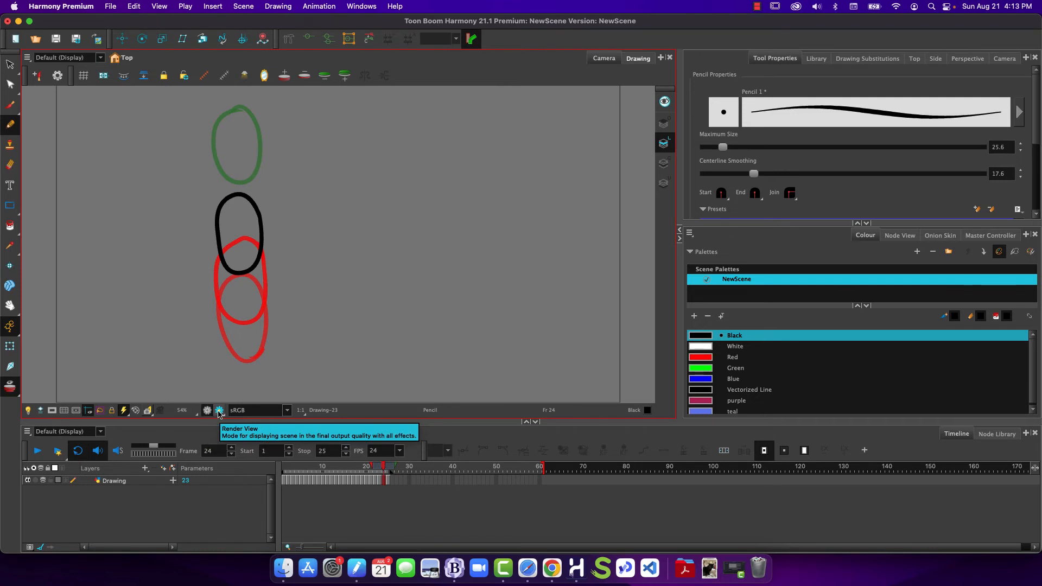
{"action": "left_click", "coordinate": [197, 515]}
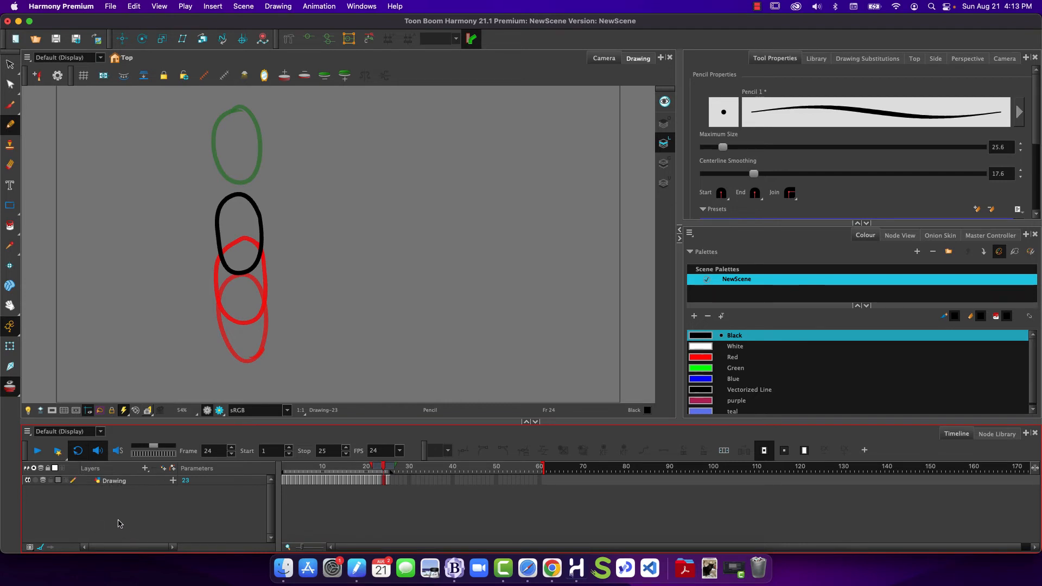
- Add a Colour-Card layer to the scene as a background
{"action": "left_click", "coordinate": [146, 469]}
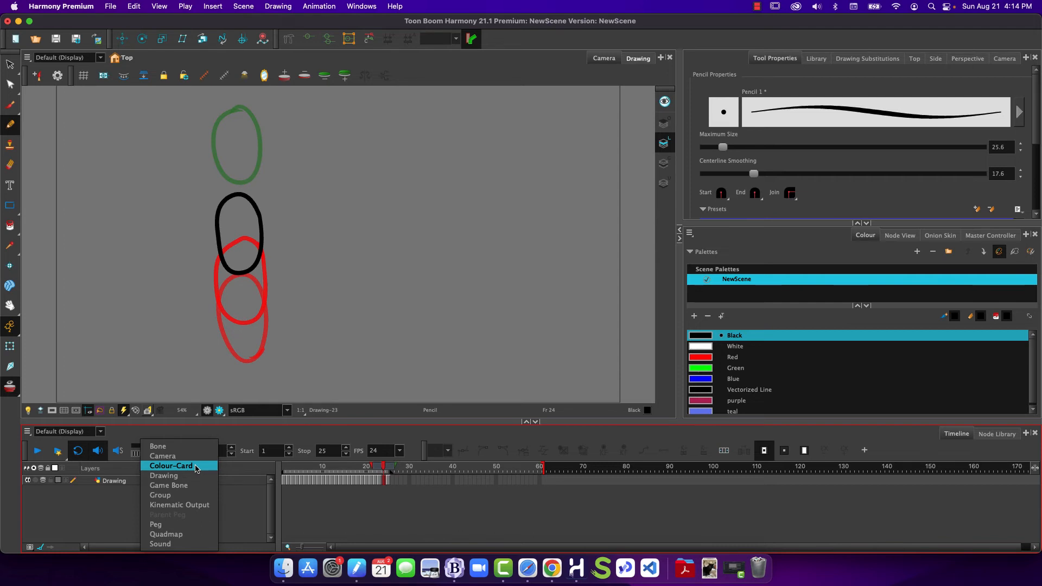
{"action": "left_click", "coordinate": [195, 468]}
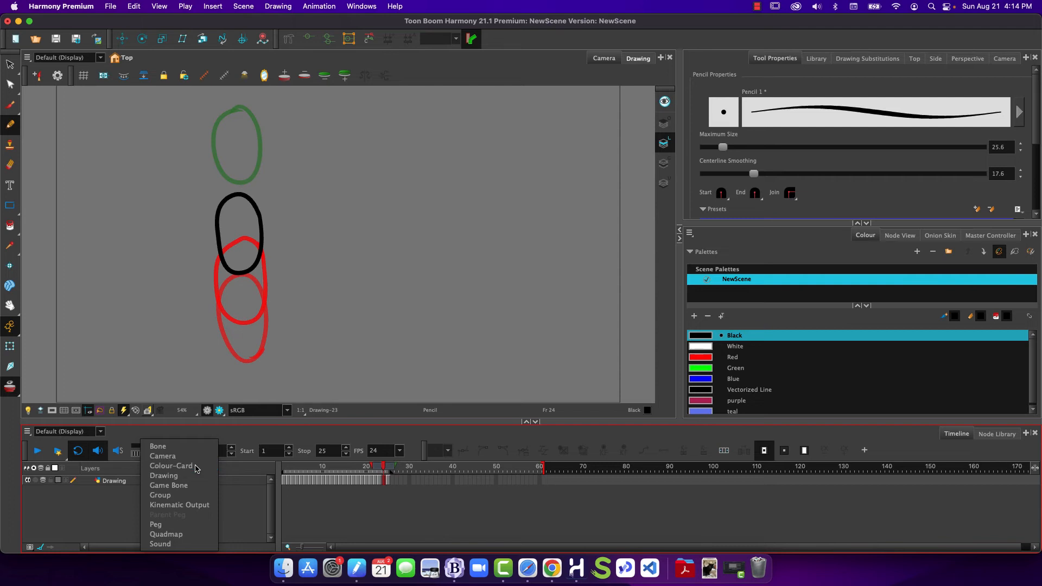
{"action": "left_click", "coordinate": [127, 518]}
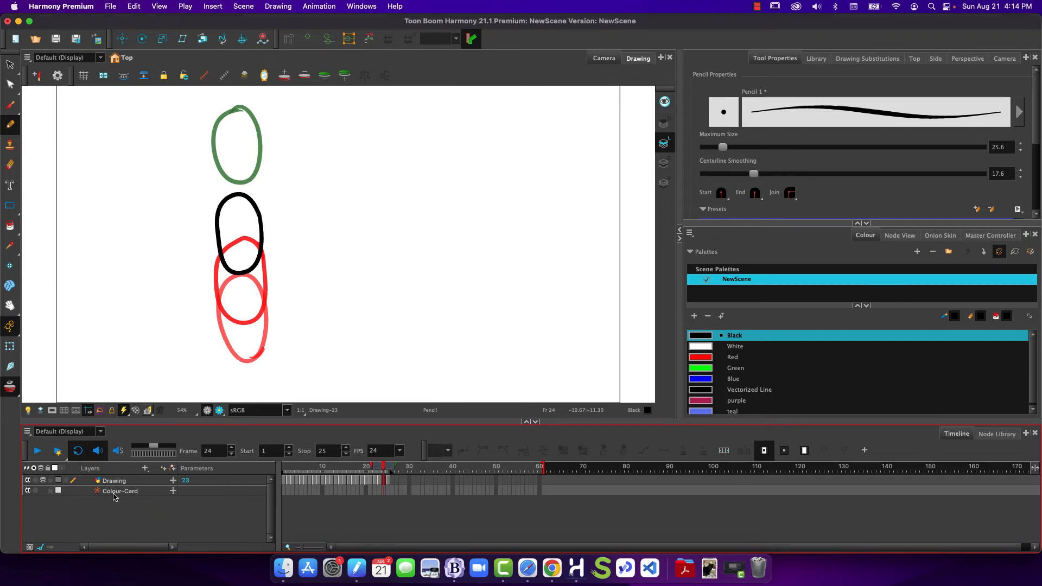
- Compare frame 24 in Render View with the Colour-Card layer enabled and disabled, returning to OpenGL View after each preview
{"action": "left_click", "coordinate": [219, 410]}
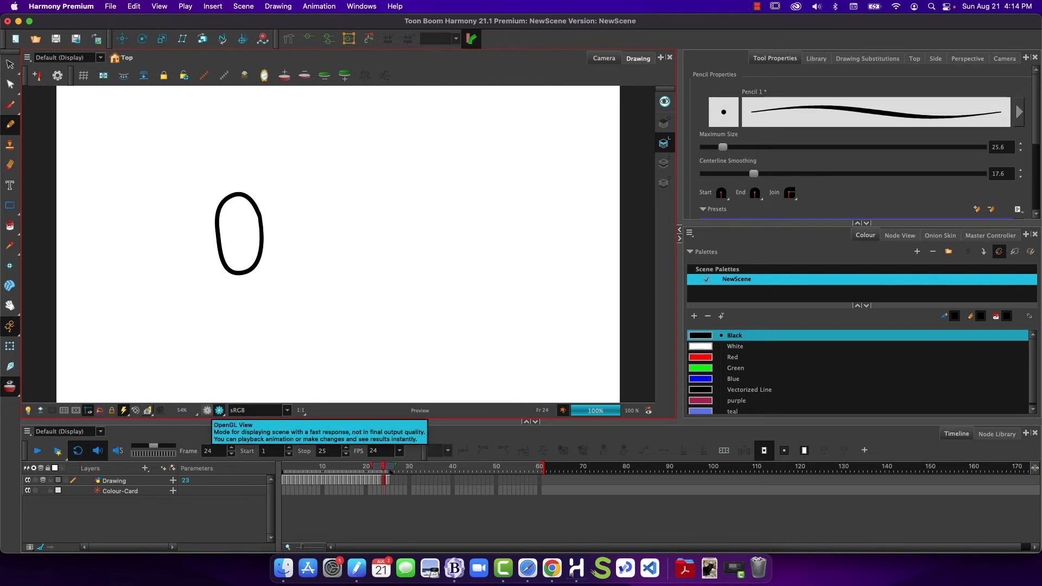
{"action": "left_click", "coordinate": [207, 410]}
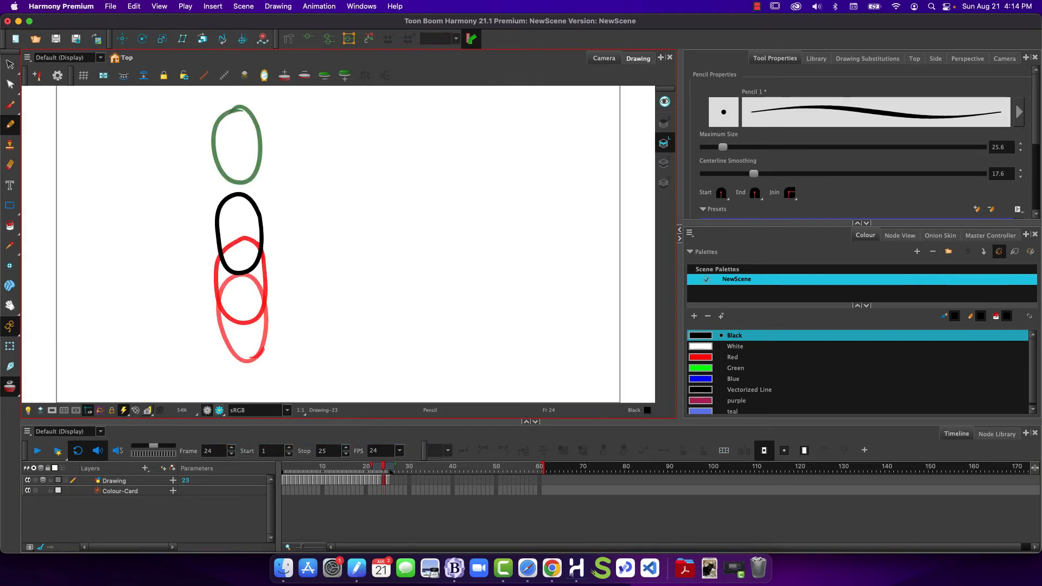
{"action": "left_click", "coordinate": [26, 491]}
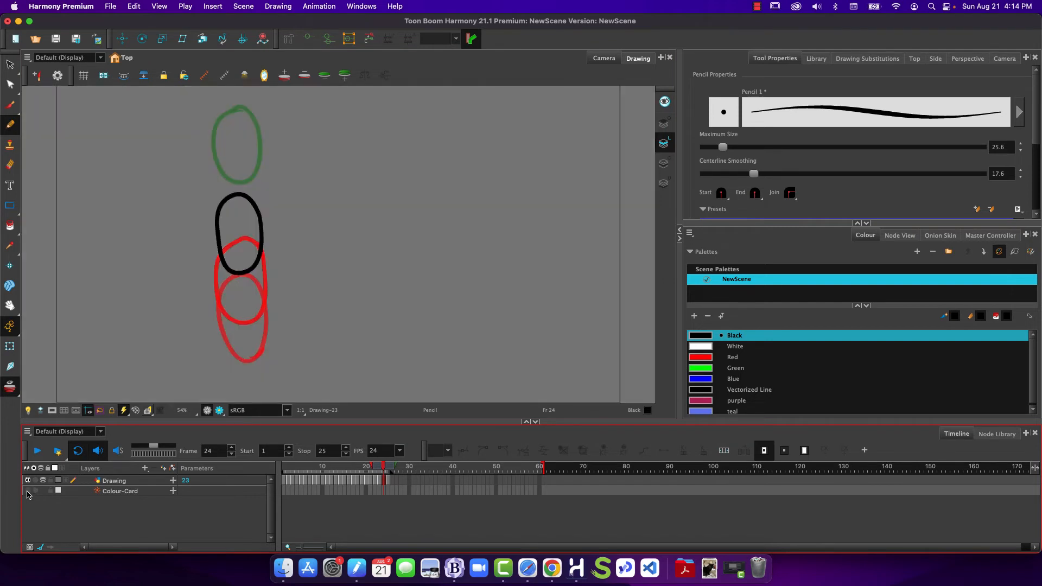
{"action": "left_click", "coordinate": [219, 411]}
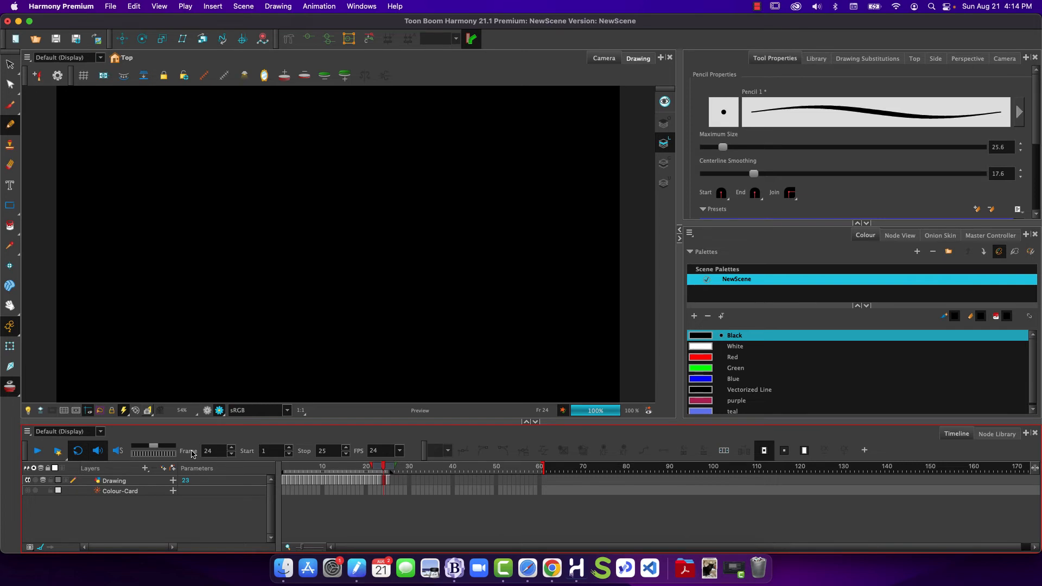
{"action": "left_click", "coordinate": [208, 411]}
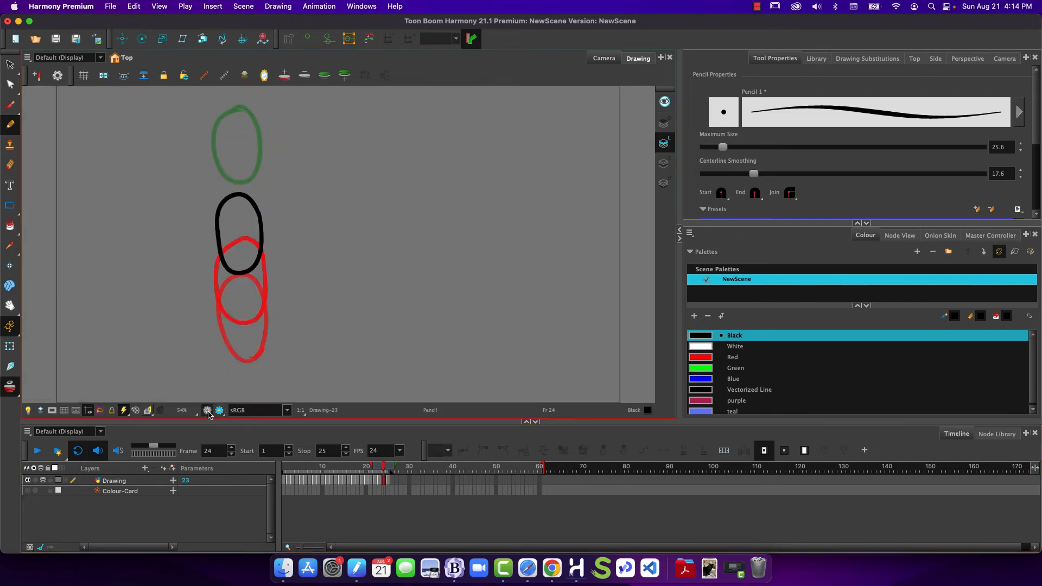
- Play and stop the animation in Render View without the Colour-Card layer, and re-enable that layer
{"action": "left_click", "coordinate": [219, 411]}
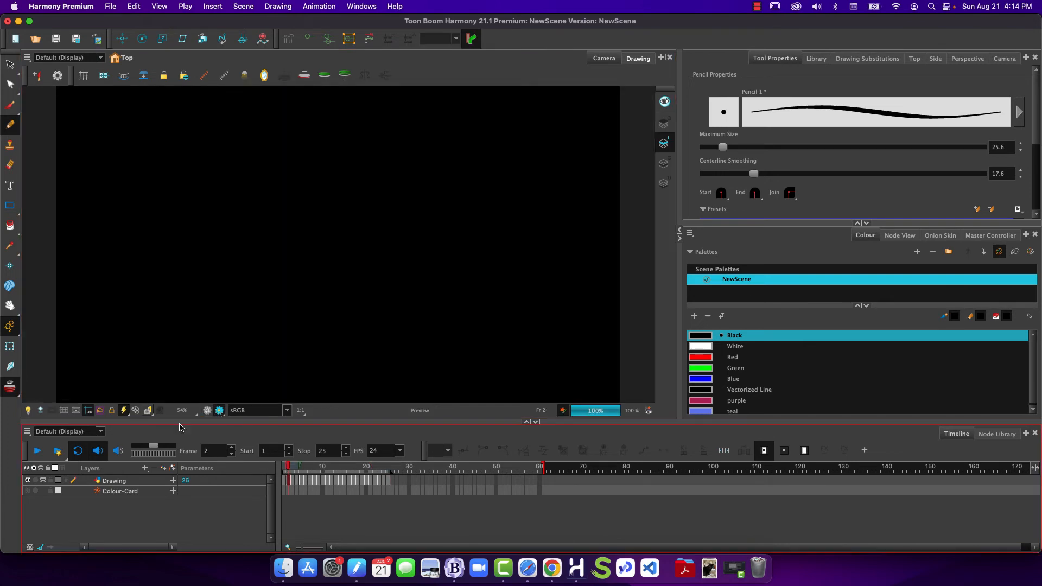
{"action": "left_click", "coordinate": [38, 450]}
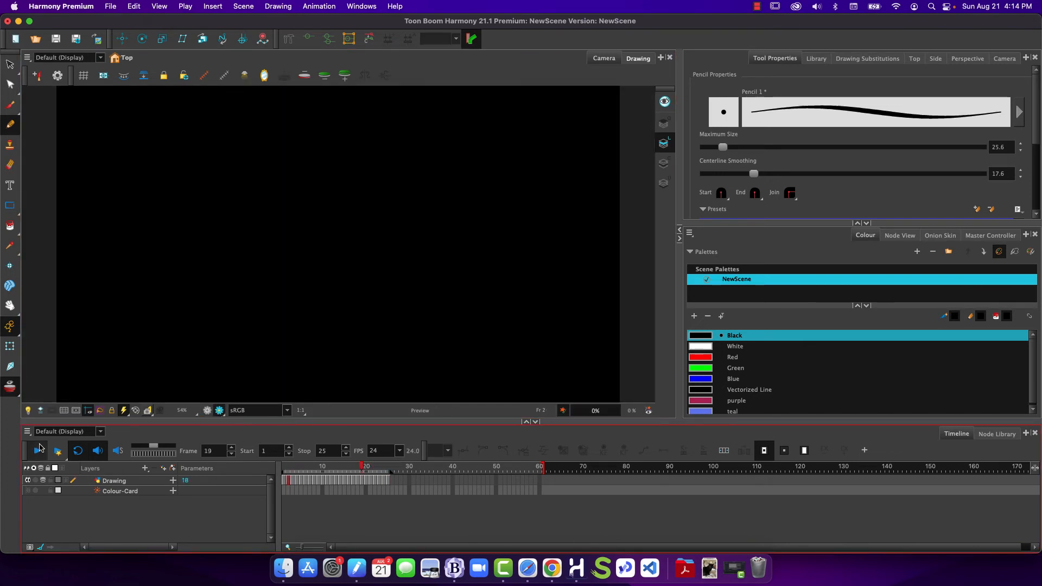
{"action": "left_click", "coordinate": [38, 450]}
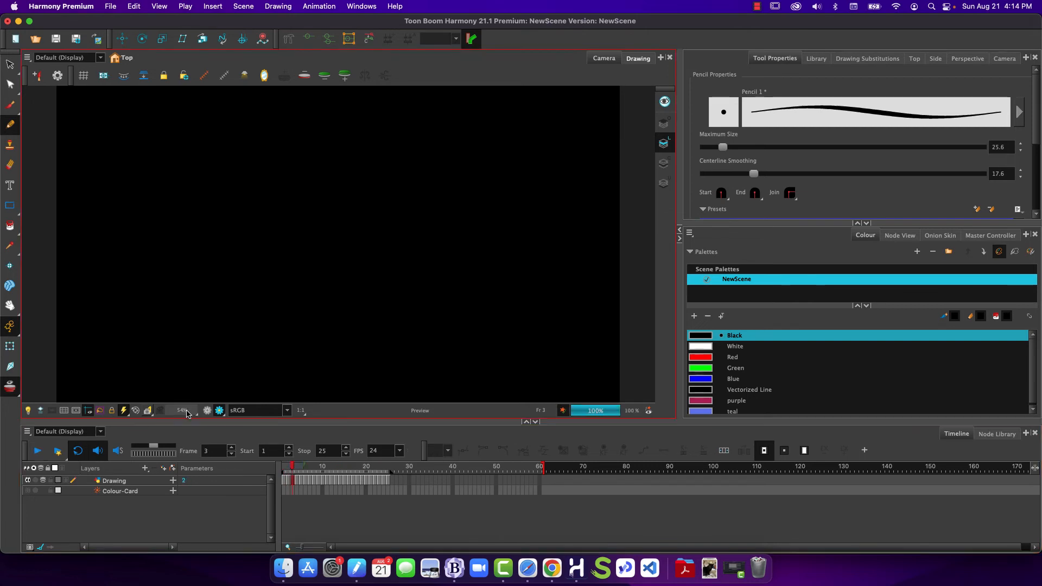
{"action": "left_click", "coordinate": [28, 491]}
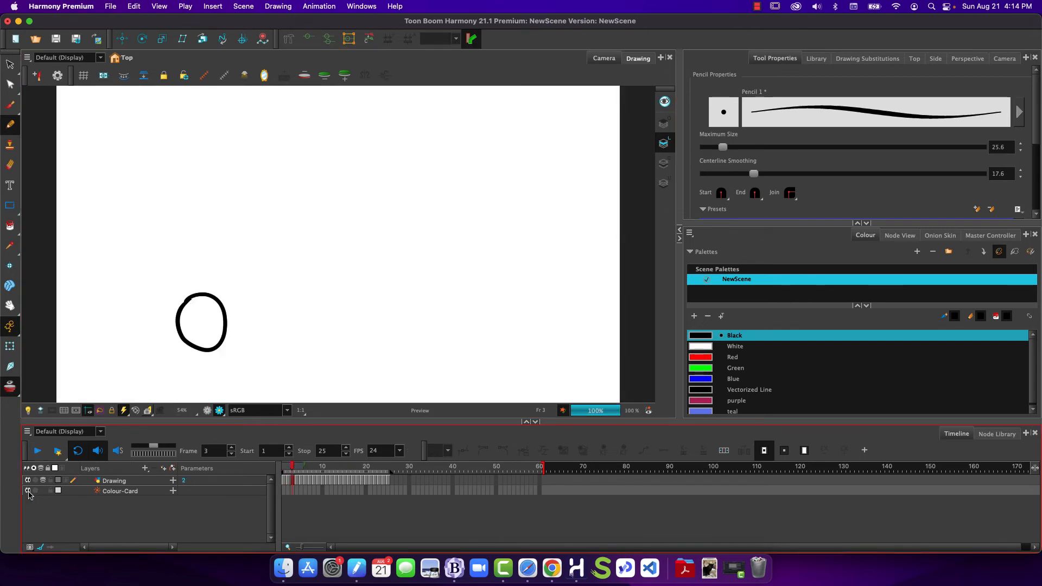
- Play and stop the animation in Render View with the Colour-Card enabled, and check individual frames including 12 and 20
{"action": "left_click", "coordinate": [35, 452]}
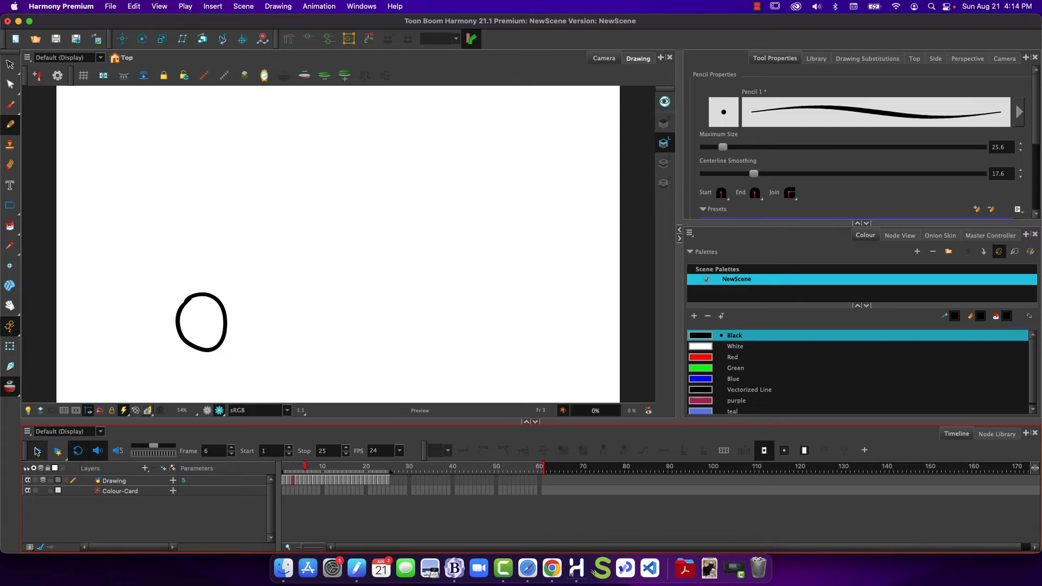
{"action": "left_click", "coordinate": [36, 452]}
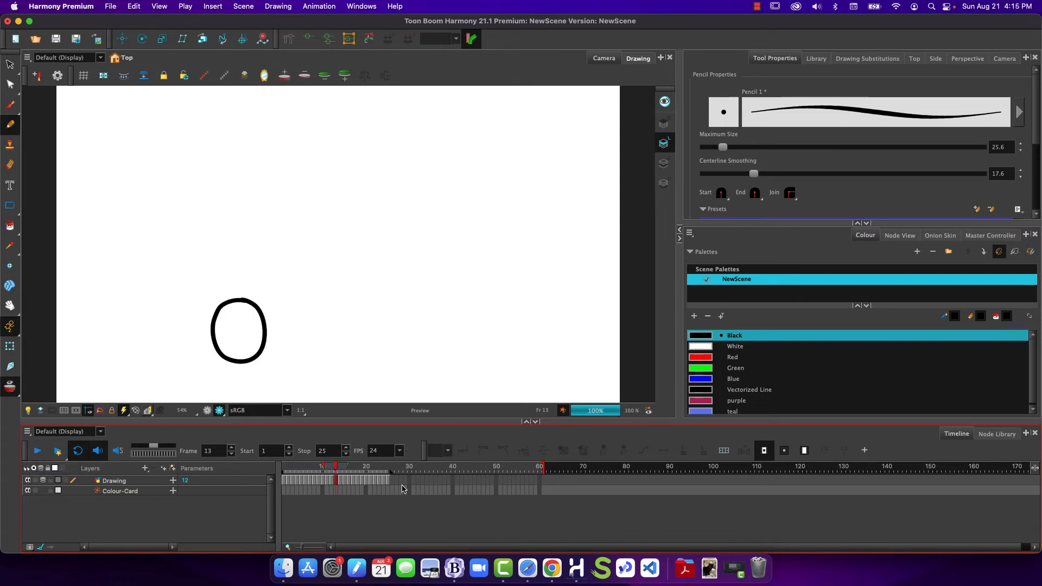
{"action": "left_click", "coordinate": [358, 470]}
{"action": "left_click", "coordinate": [331, 467]}
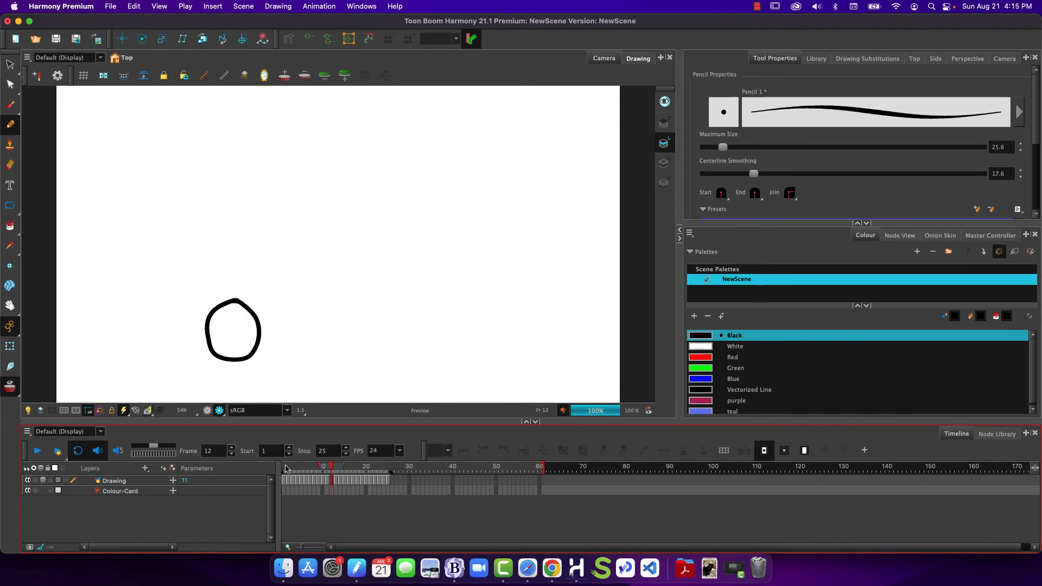
{"action": "left_click", "coordinate": [295, 467]}
{"action": "left_click", "coordinate": [367, 468]}
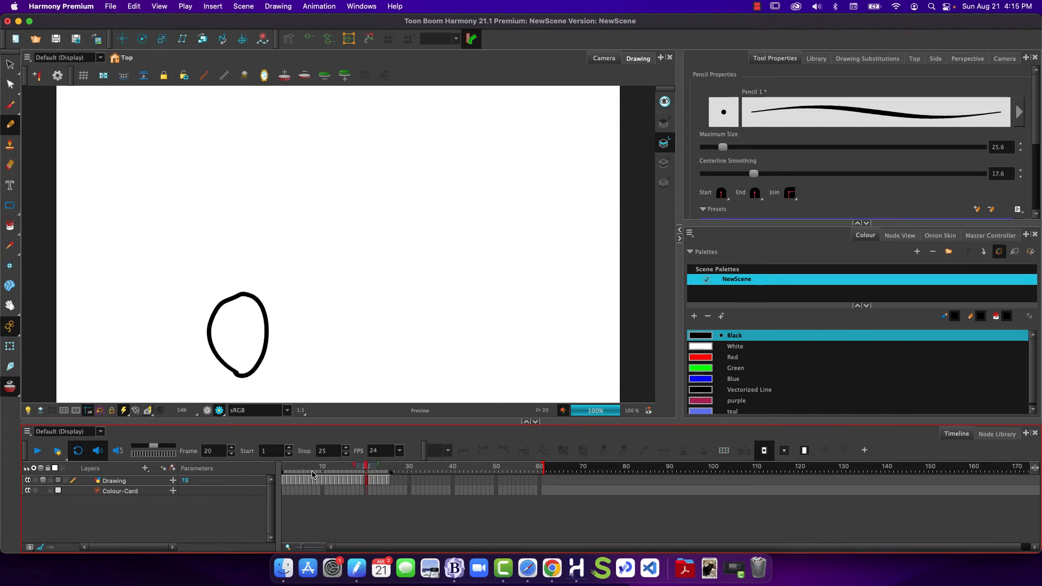
- Return the view to OpenGL mode and turn off Onion Skin
{"action": "left_click", "coordinate": [207, 413]}
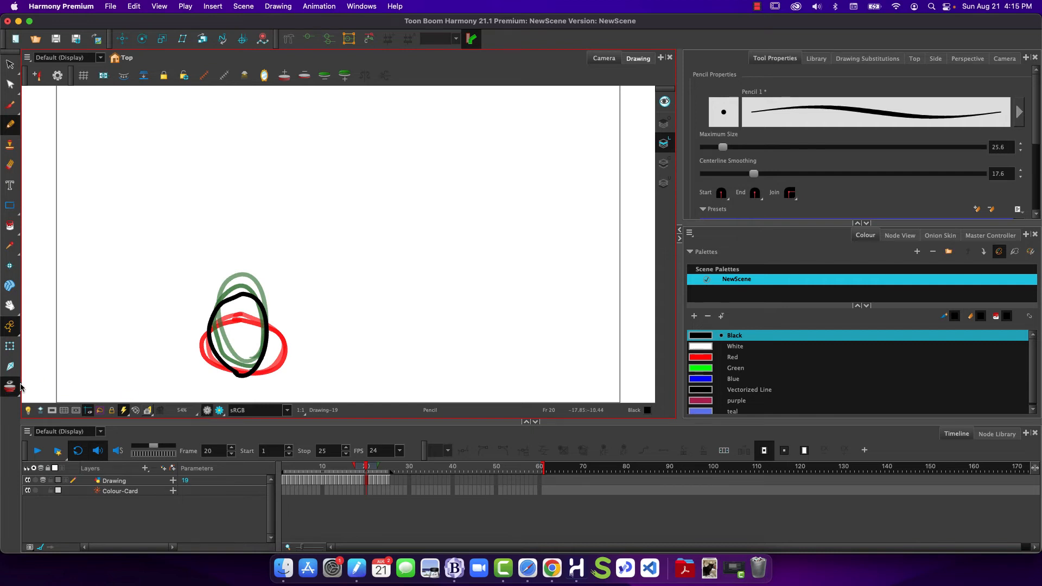
{"action": "key", "text": "alt+o"}
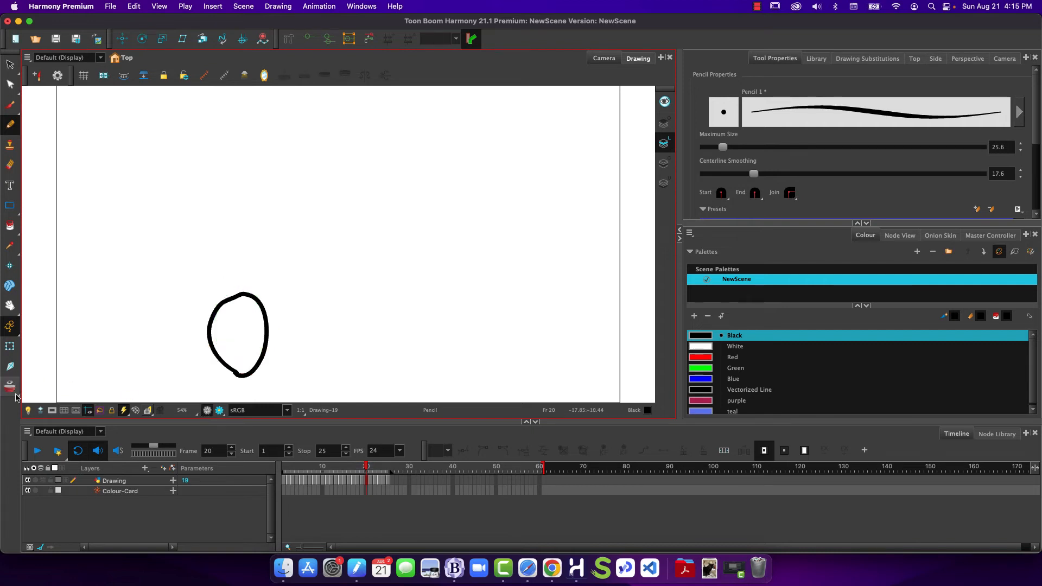
- Change the Colour-Card layer's colour to muted green with Red 109, Green 152 and Blue 123, and close its properties
{"action": "left_click", "coordinate": [120, 492]}
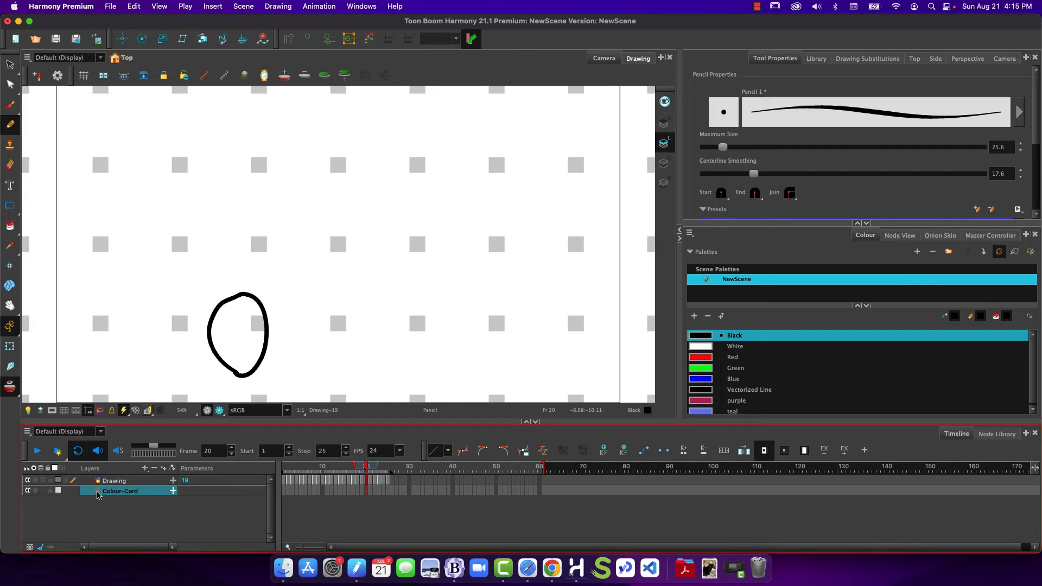
{"action": "double_click", "coordinate": [97, 495]}
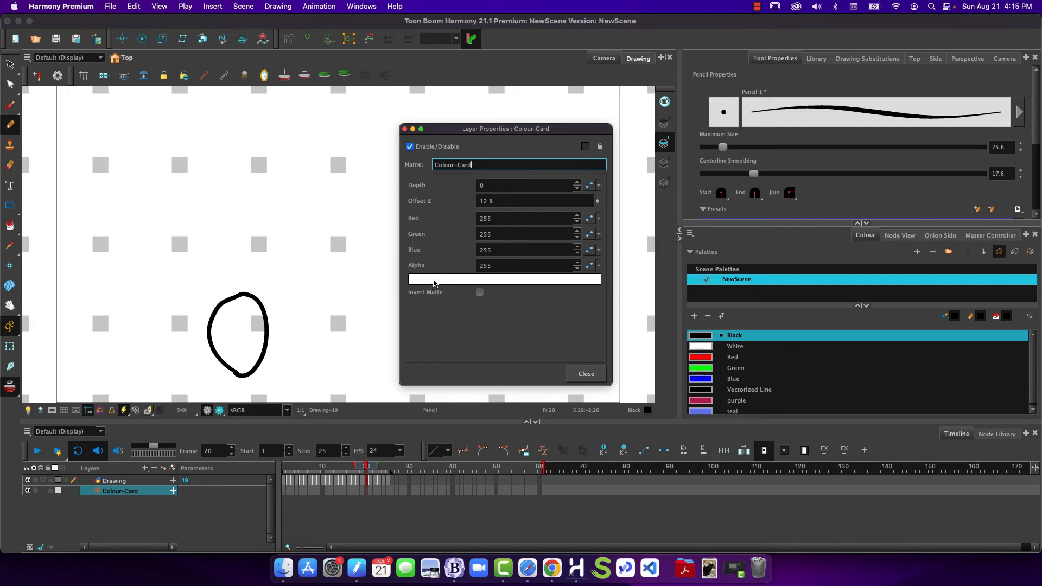
{"action": "left_click", "coordinate": [480, 280]}
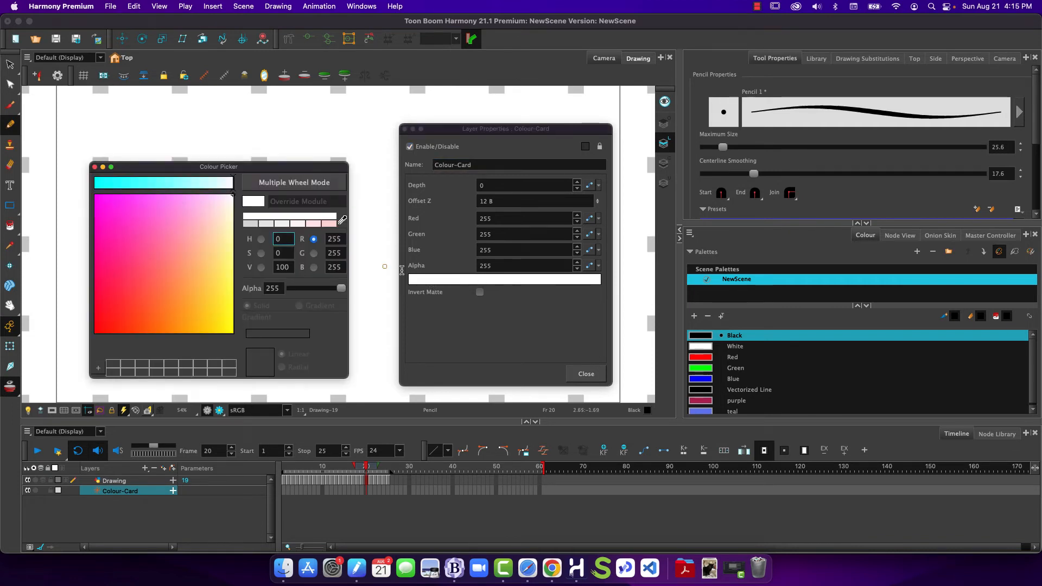
{"action": "mouse_move", "coordinate": [161, 250]}
{"action": "left_mouse_down"}
{"action": "mouse_move", "coordinate": [162, 233]}
{"action": "mouse_move", "coordinate": [151, 242]}
{"action": "left_mouse_up"}
{"action": "left_click_drag", "start_coordinate": [157, 181], "coordinate": [152, 182]}
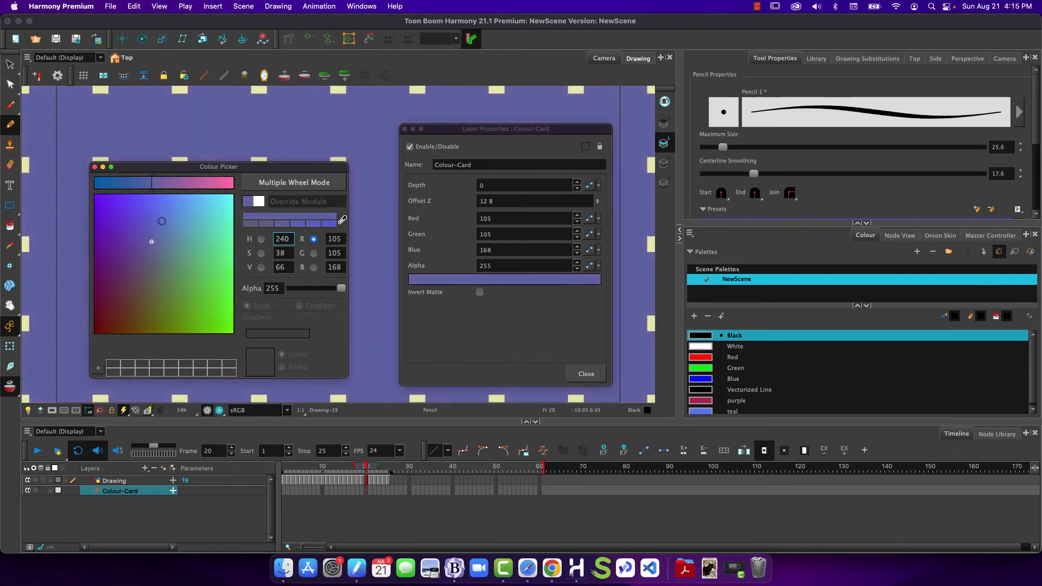
{"action": "left_click_drag", "start_coordinate": [162, 224], "coordinate": [147, 219]}
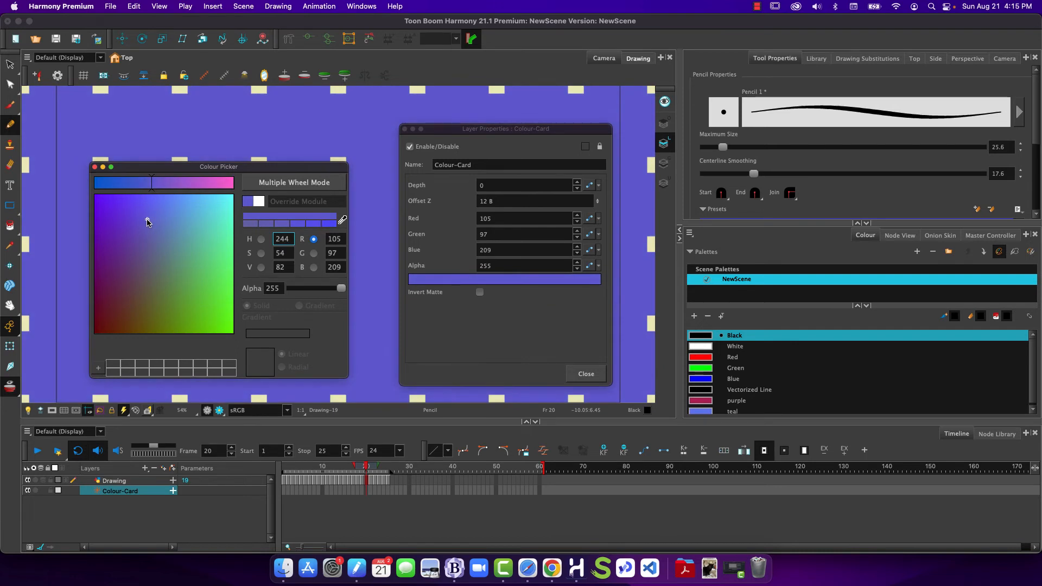
{"action": "left_click", "coordinate": [253, 224]}
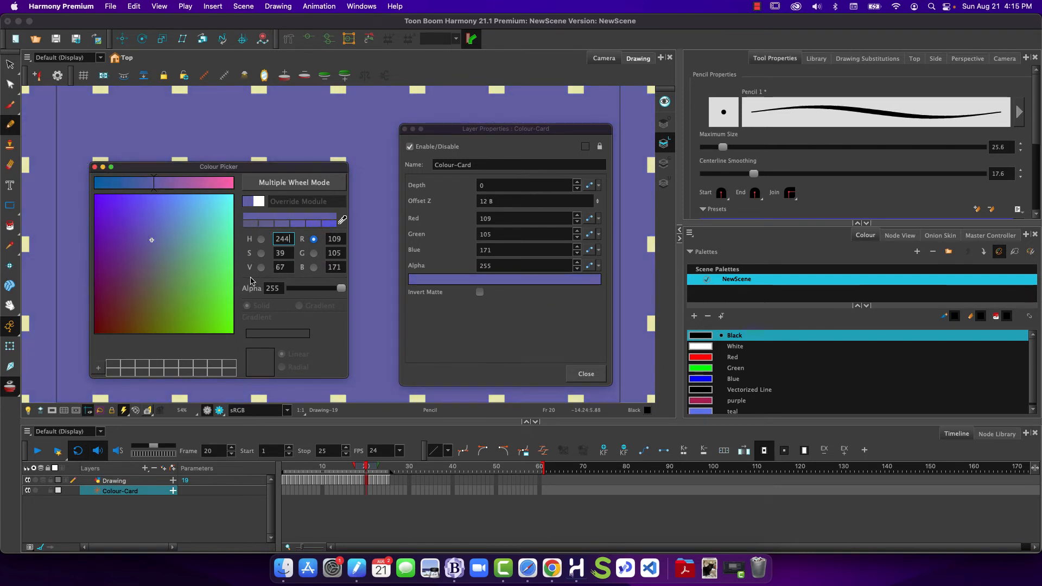
{"action": "left_click_drag", "start_coordinate": [202, 265], "coordinate": [176, 263]}
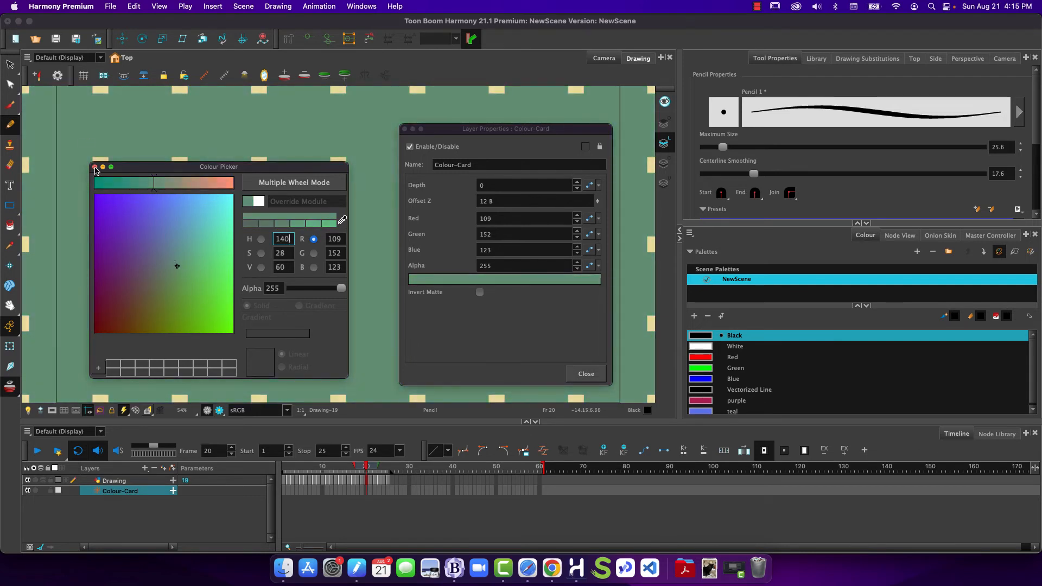
{"action": "left_click", "coordinate": [95, 169]}
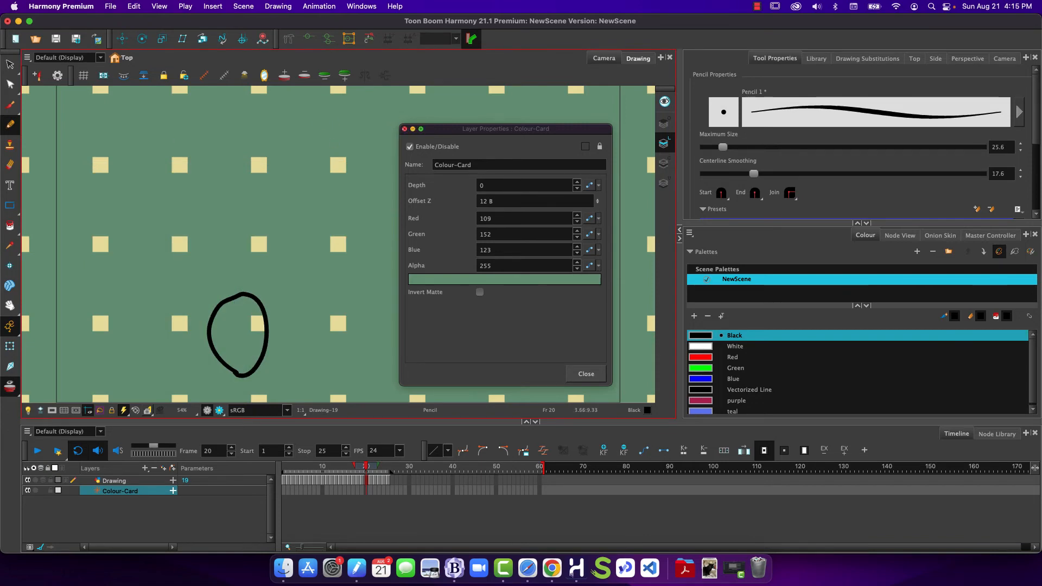
{"action": "left_click", "coordinate": [585, 374]}
- Select the Drawing layer and preview frame 20 over the green background in Render View, returning to OpenGL View
{"action": "left_click", "coordinate": [137, 480]}
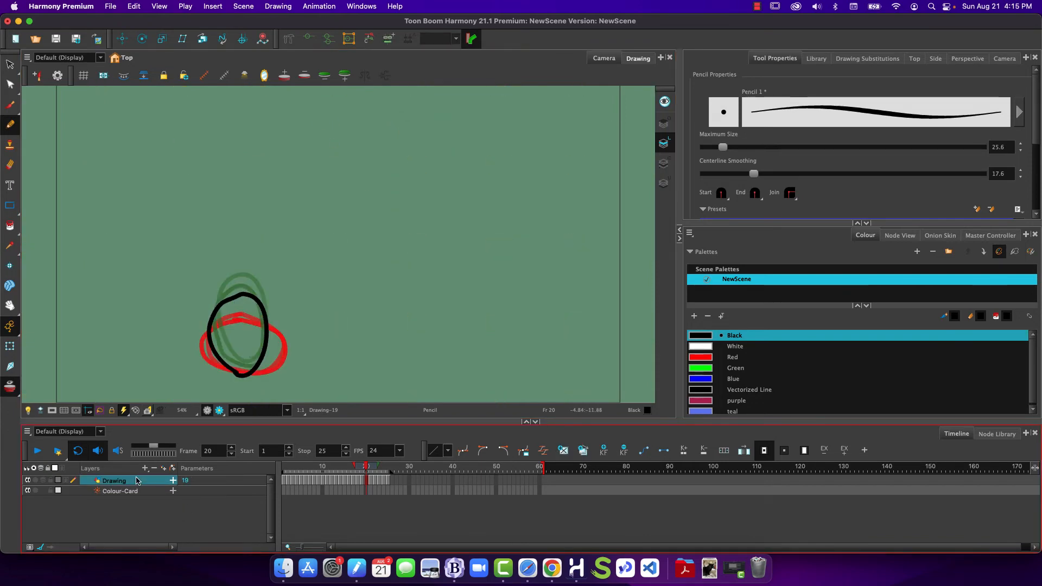
{"action": "left_click", "coordinate": [219, 412]}
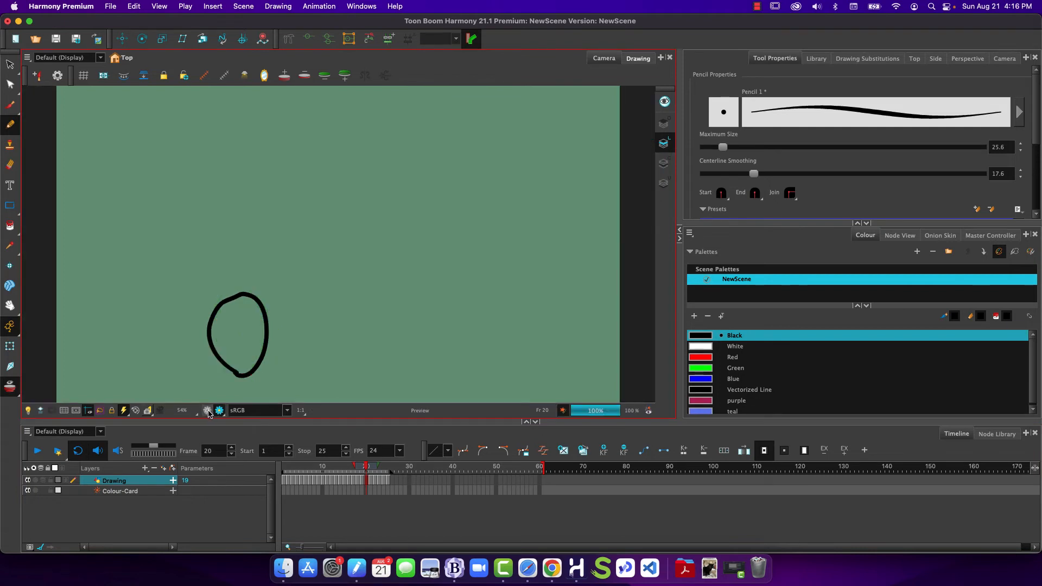
{"action": "left_click", "coordinate": [209, 411]}
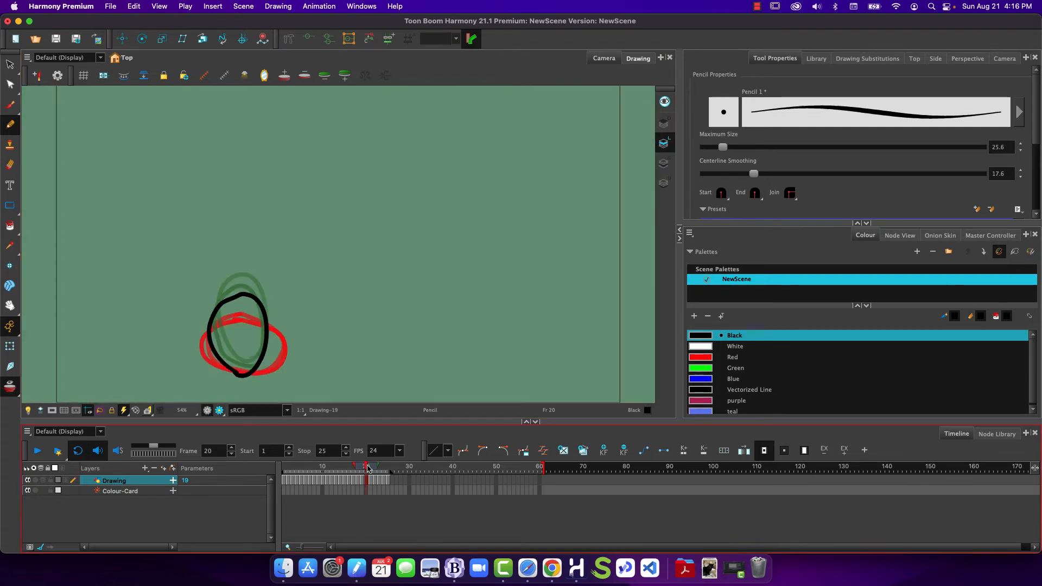
- Check frames 16, 15 and 14 with Onion Skin on, and turn Onion Skin off
{"action": "mouse_move", "coordinate": [366, 467]}
{"action": "left_mouse_down"}
{"action": "mouse_move", "coordinate": [286, 466]}
{"action": "mouse_move", "coordinate": [392, 470]}
{"action": "mouse_move", "coordinate": [274, 471]}
{"action": "mouse_move", "coordinate": [347, 466]}
{"action": "mouse_move", "coordinate": [271, 480]}
{"action": "mouse_move", "coordinate": [384, 482]}
{"action": "mouse_move", "coordinate": [349, 483]}
{"action": "left_mouse_up"}
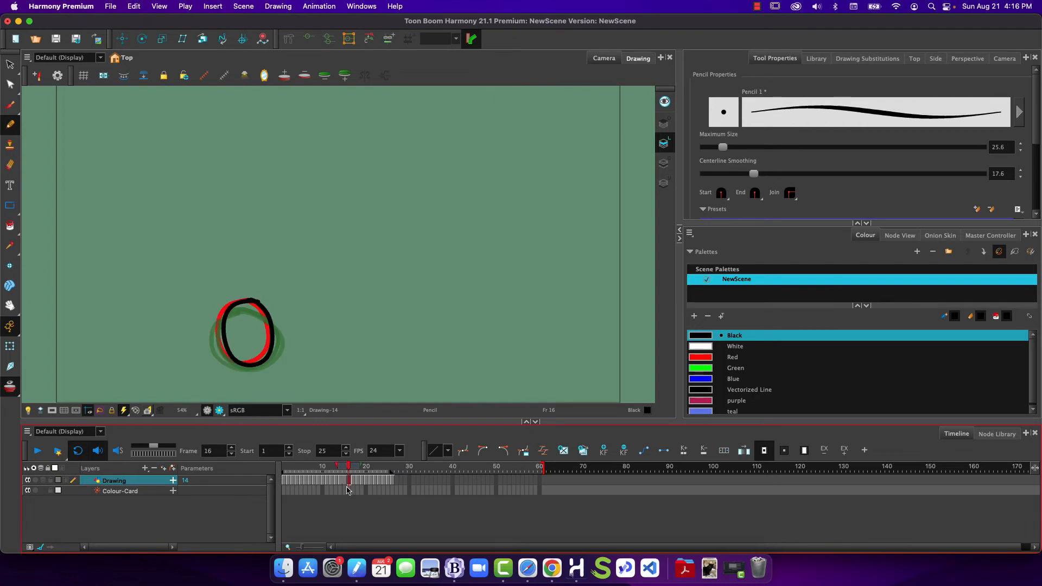
{"action": "left_click", "coordinate": [343, 483]}
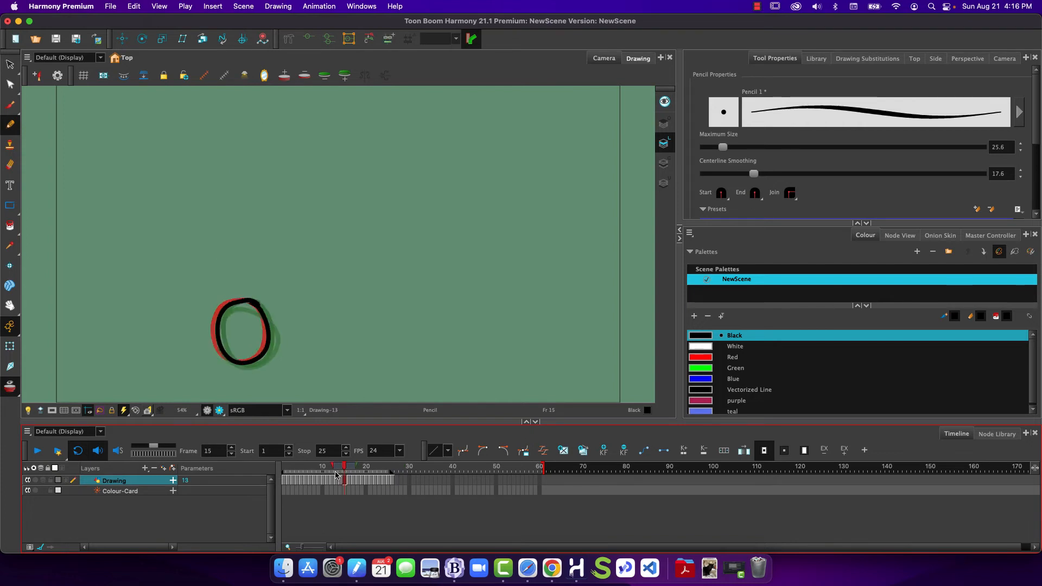
{"action": "left_click", "coordinate": [340, 471]}
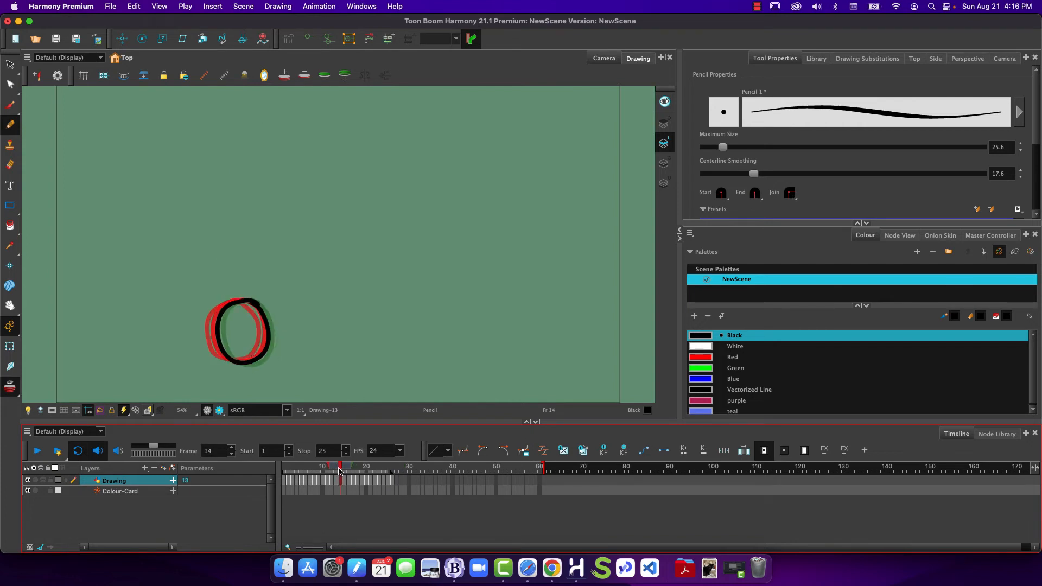
{"action": "left_click", "coordinate": [10, 386]}
- Enlarge the timeline frames and check individual Drawing layer frames, including 5, 10, 14, 13 and 2
{"action": "left_click_drag", "start_coordinate": [342, 468], "coordinate": [301, 467]}
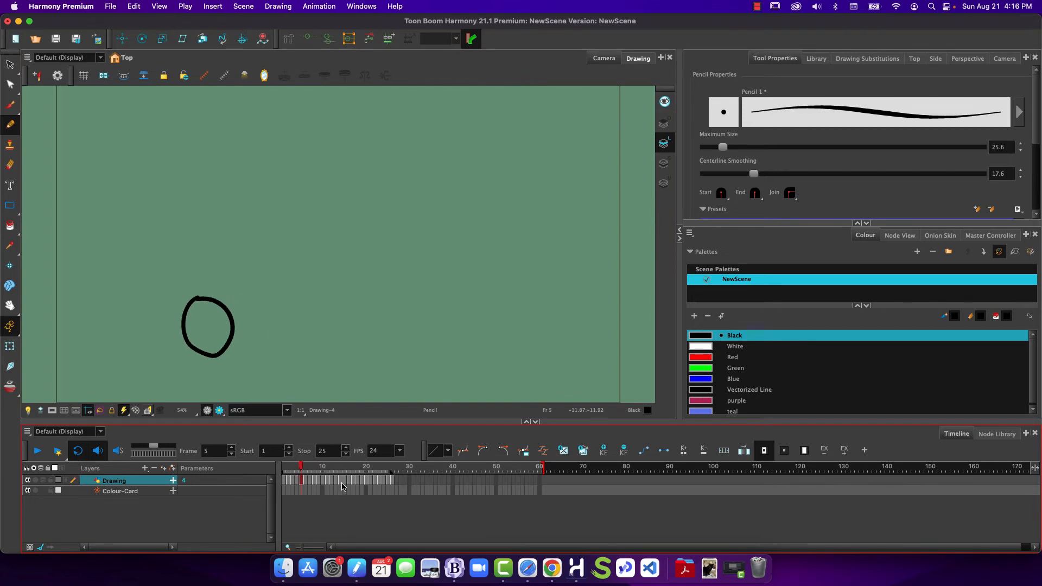
{"action": "scroll", "coordinate": [342, 487], "scroll_direction": "up", "scroll_amount": 5}
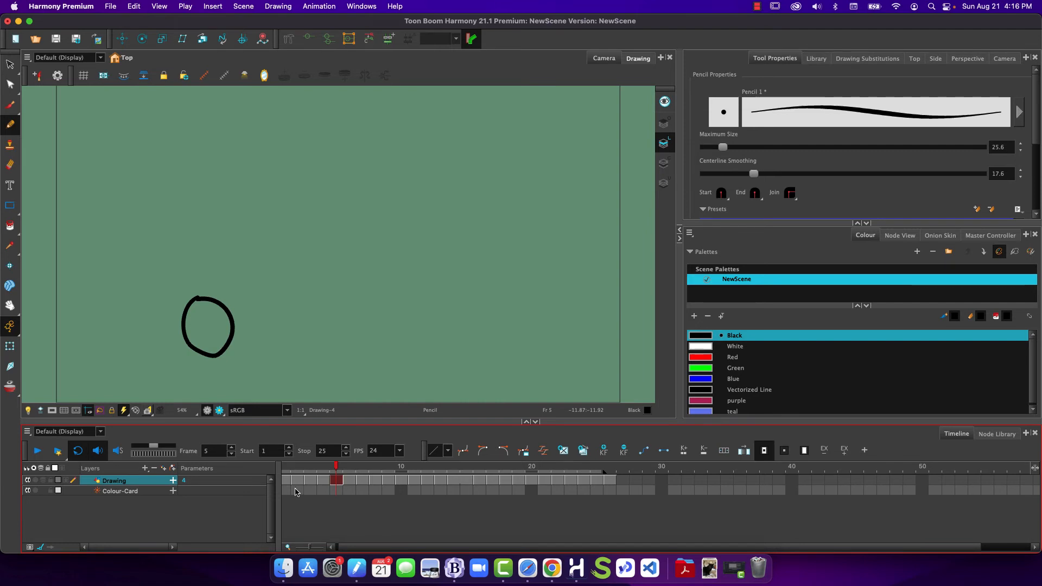
{"action": "mouse_move", "coordinate": [337, 468]}
{"action": "left_mouse_down"}
{"action": "mouse_move", "coordinate": [466, 471]}
{"action": "mouse_move", "coordinate": [402, 476]}
{"action": "left_mouse_up"}
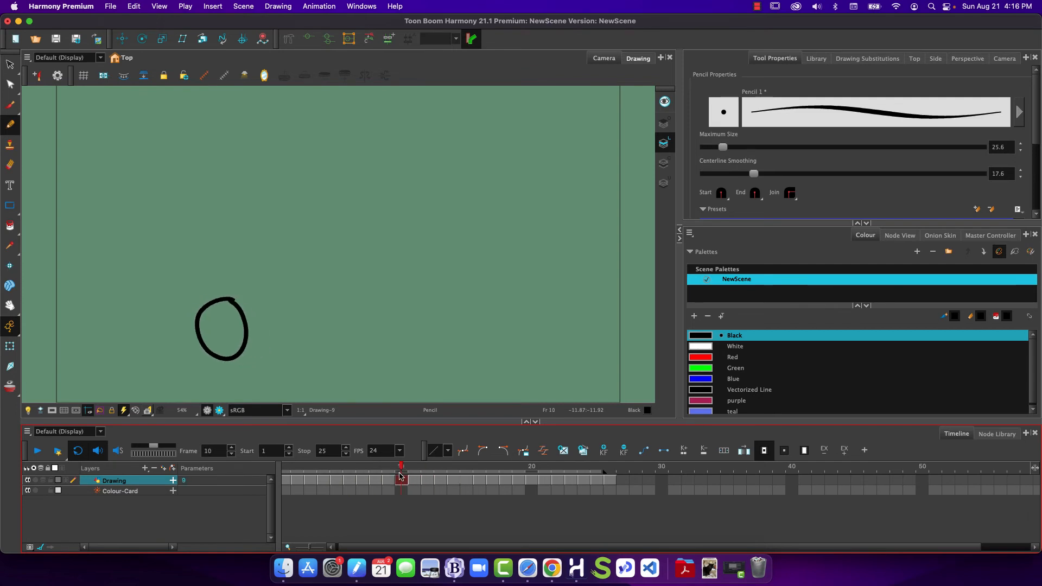
{"action": "left_click", "coordinate": [460, 480]}
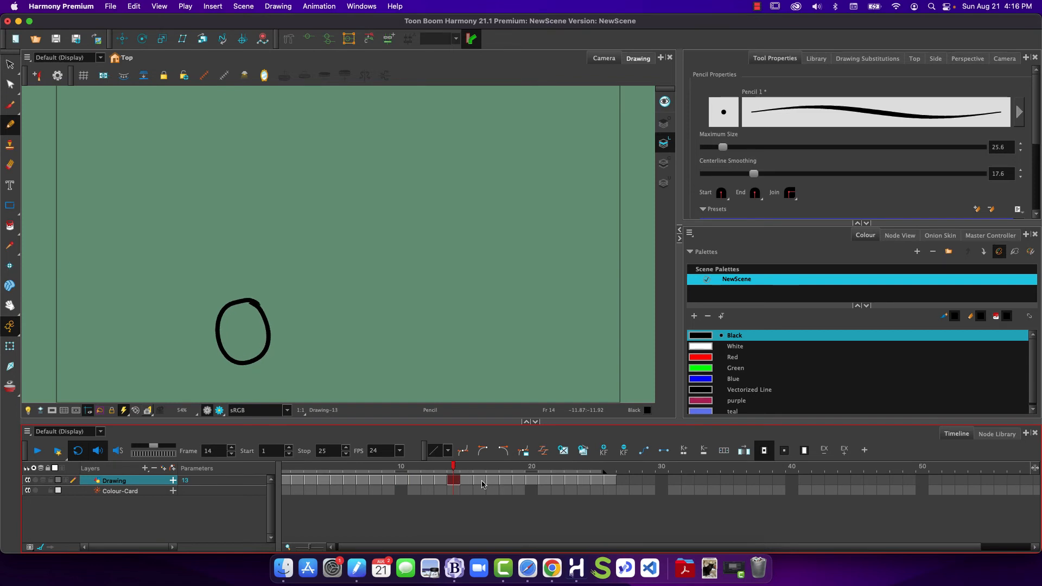
{"action": "left_click", "coordinate": [481, 481]}
{"action": "left_click", "coordinate": [441, 482]}
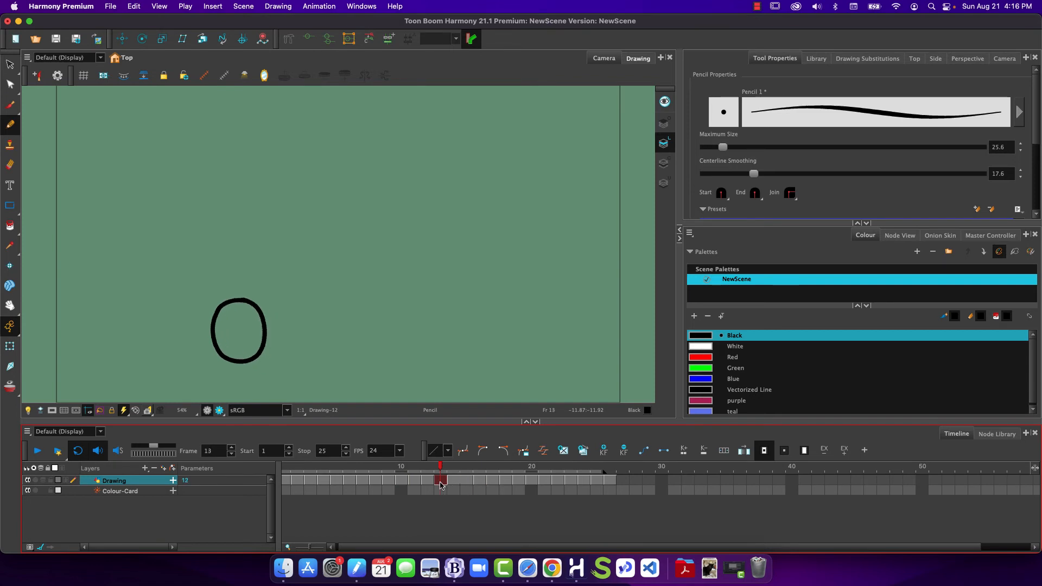
{"action": "left_click", "coordinate": [298, 481]}
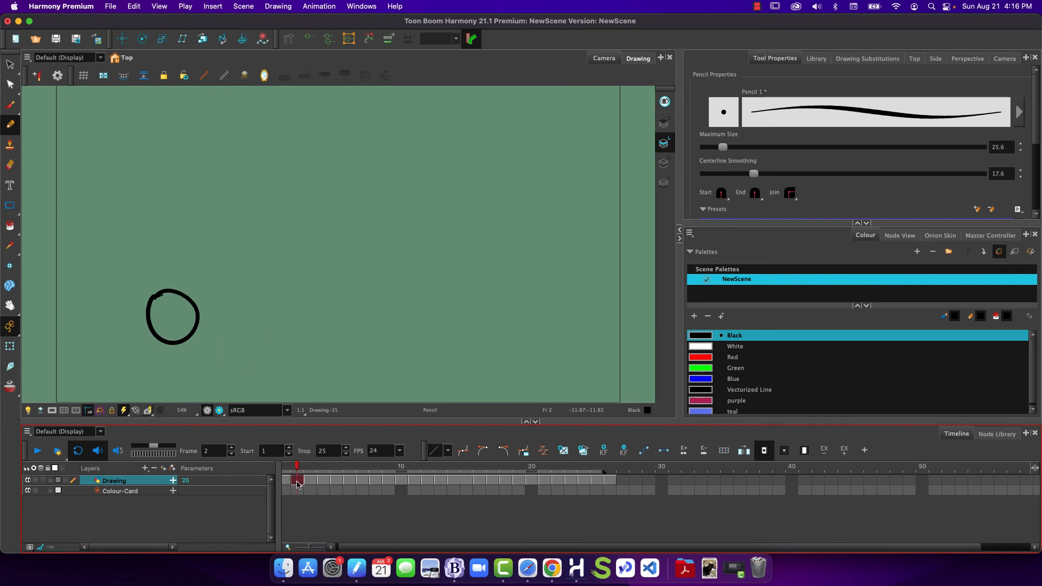
- Create an empty drawing at frame 15 of the Drawing layer, enable Onion Skin, and draw a black circle following the neighbouring frames
{"action": "left_click", "coordinate": [466, 481]}
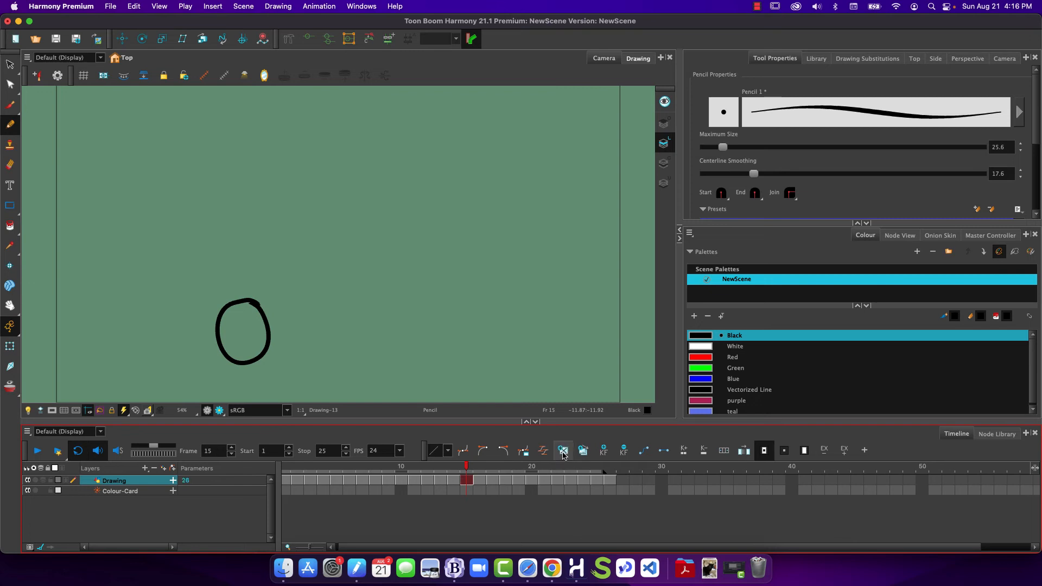
{"action": "left_click", "coordinate": [562, 454]}
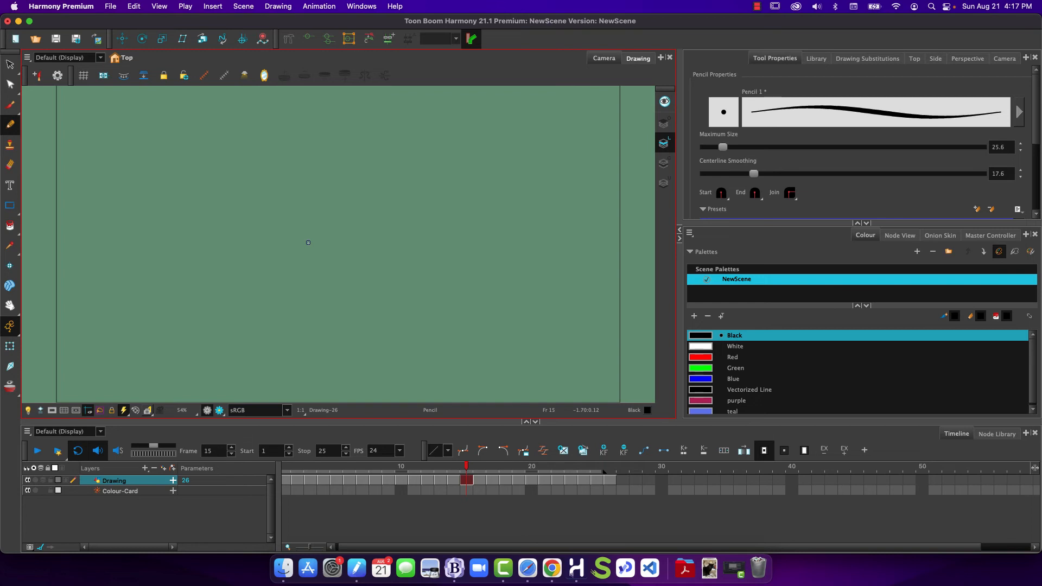
{"action": "key", "text": "alt+o"}
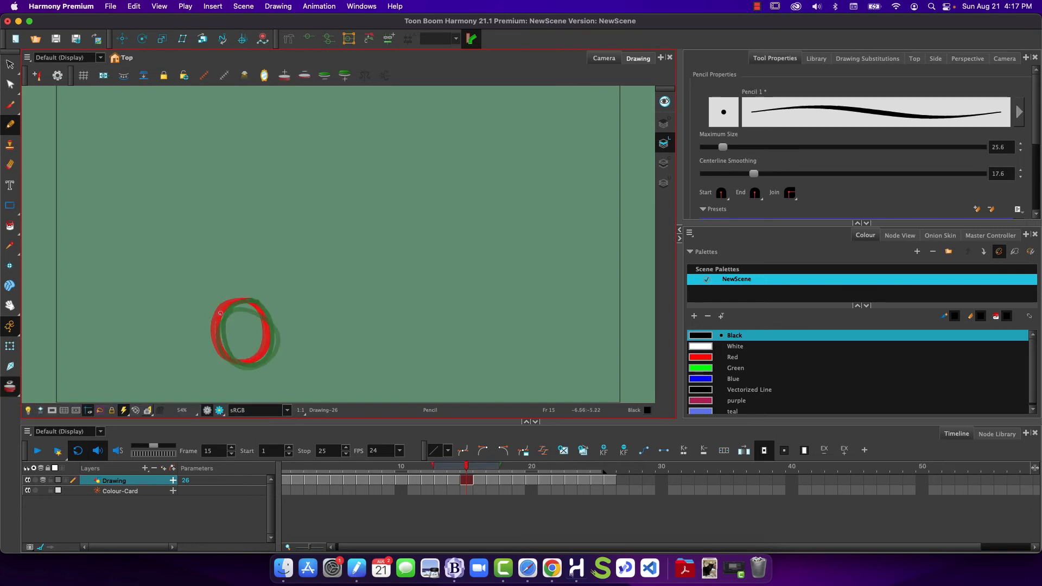
{"action": "mouse_move", "coordinate": [222, 311]}
{"action": "left_mouse_down"}
{"action": "mouse_move", "coordinate": [240, 304]}
{"action": "mouse_move", "coordinate": [264, 316]}
{"action": "mouse_move", "coordinate": [270, 351]}
{"action": "left_mouse_up"}
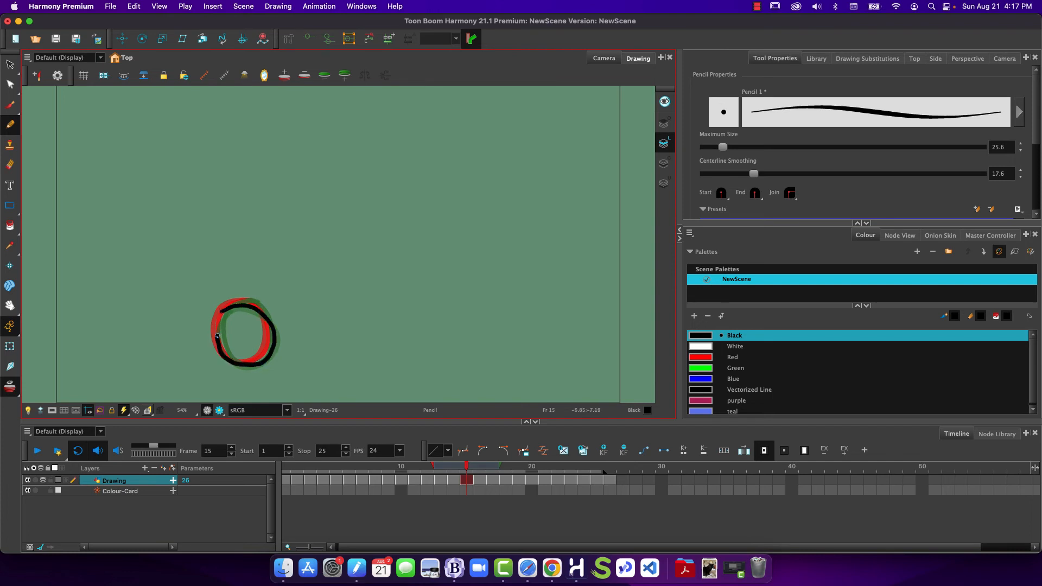
- Set the playback stop to frame 26 and add a new vector drawing layer above the Drawing layer
{"action": "mouse_move", "coordinate": [464, 469]}
{"action": "left_mouse_down"}
{"action": "mouse_move", "coordinate": [454, 470]}
{"action": "mouse_move", "coordinate": [506, 468]}
{"action": "mouse_move", "coordinate": [448, 464]}
{"action": "mouse_move", "coordinate": [610, 470]}
{"action": "mouse_move", "coordinate": [288, 469]}
{"action": "mouse_move", "coordinate": [533, 481]}
{"action": "mouse_move", "coordinate": [288, 469]}
{"action": "mouse_move", "coordinate": [613, 471]}
{"action": "left_mouse_up"}
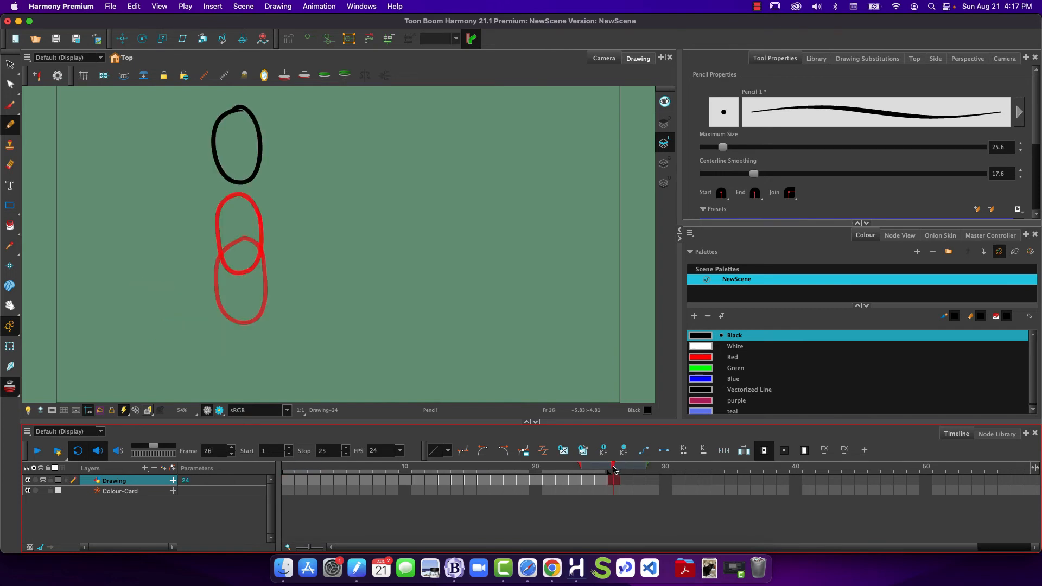
{"action": "left_click", "coordinate": [303, 451]}
{"action": "left_click", "coordinate": [144, 468]}
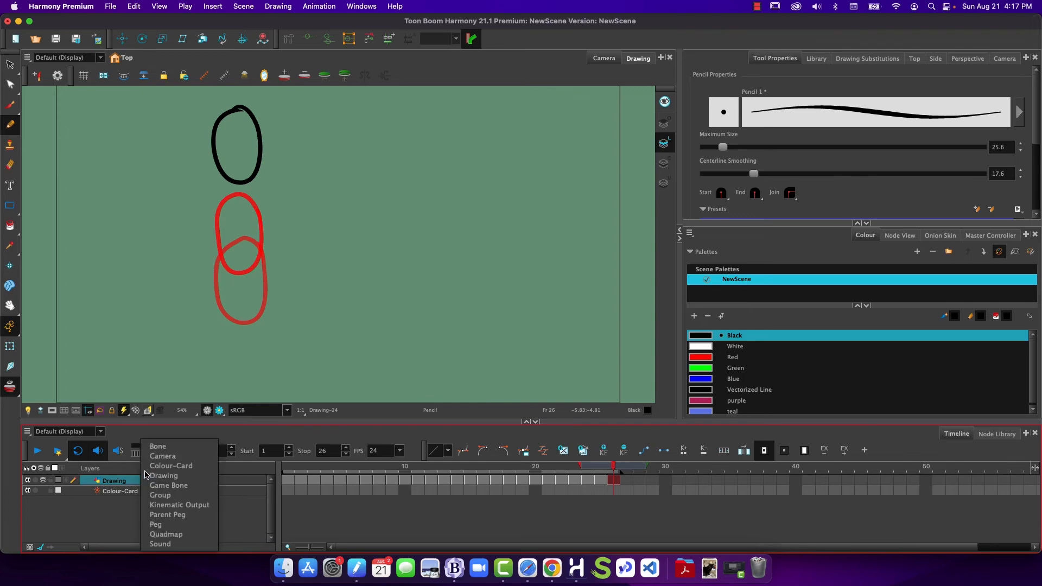
{"action": "left_click", "coordinate": [122, 474]}
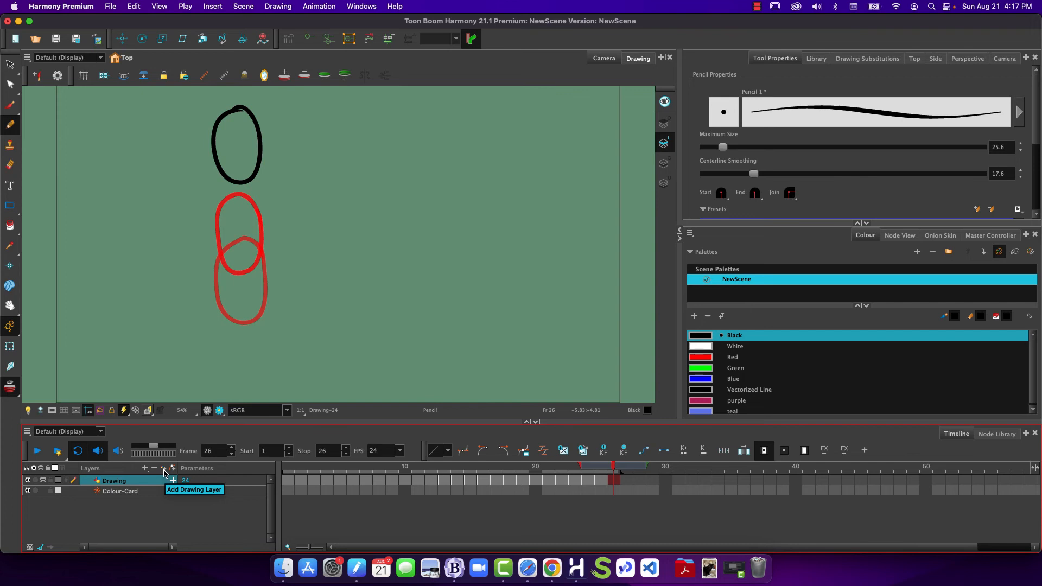
{"action": "left_click", "coordinate": [164, 470]}
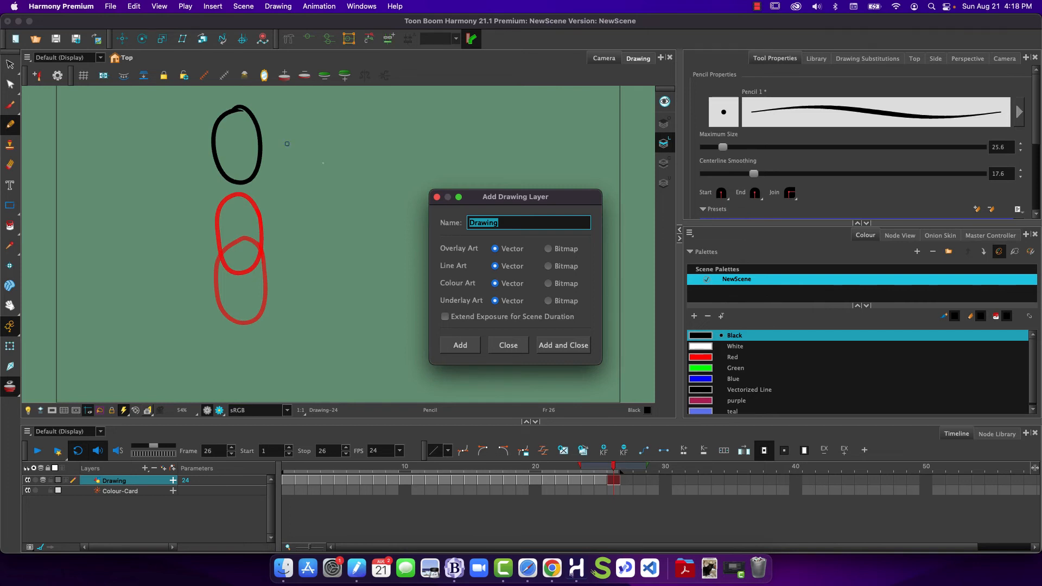
{"action": "left_click", "coordinate": [558, 347]}
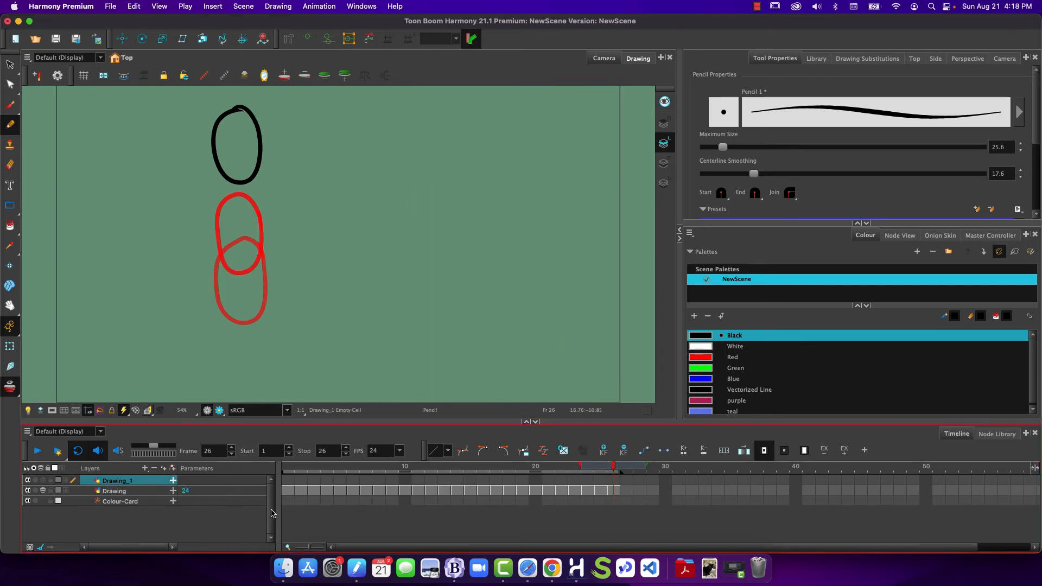
- On the Drawing_1 layer, draw a short purple accent stroke beside the circle on frames 1 and 2
{"action": "left_click", "coordinate": [288, 480]}
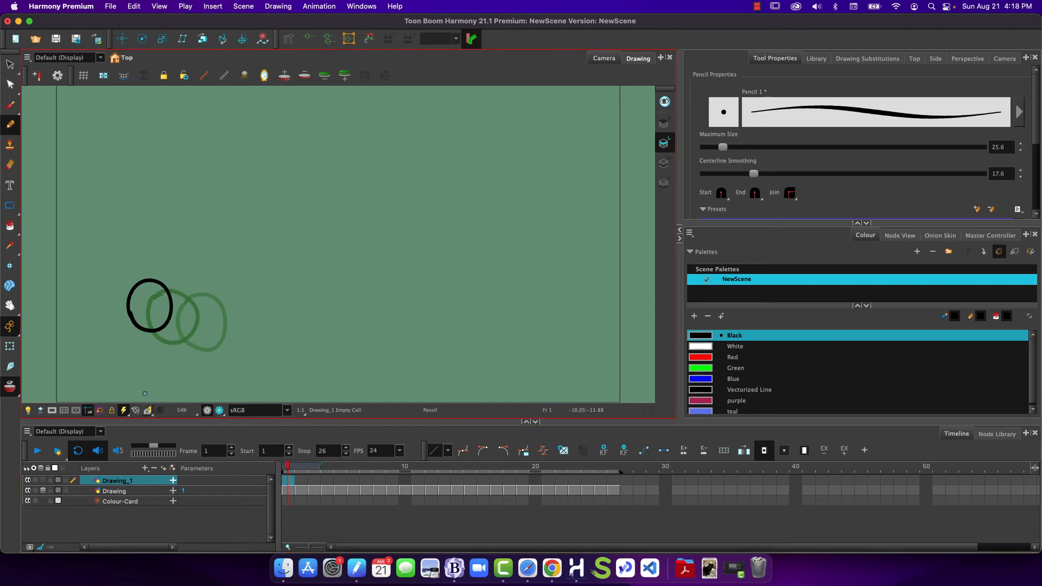
{"action": "left_click", "coordinate": [736, 400]}
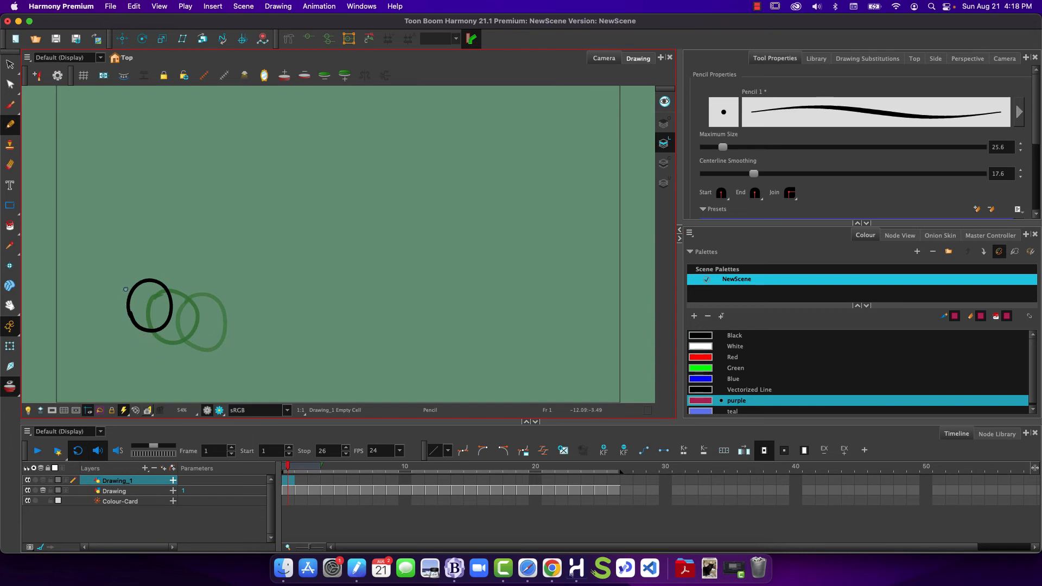
{"action": "left_click_drag", "start_coordinate": [126, 289], "coordinate": [122, 315]}
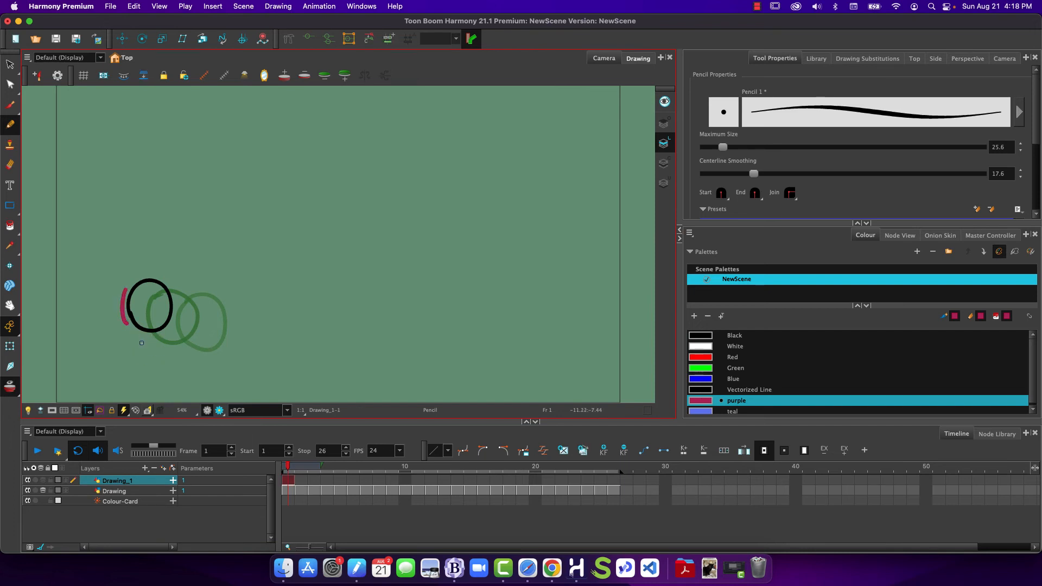
{"action": "key", "text": "."}
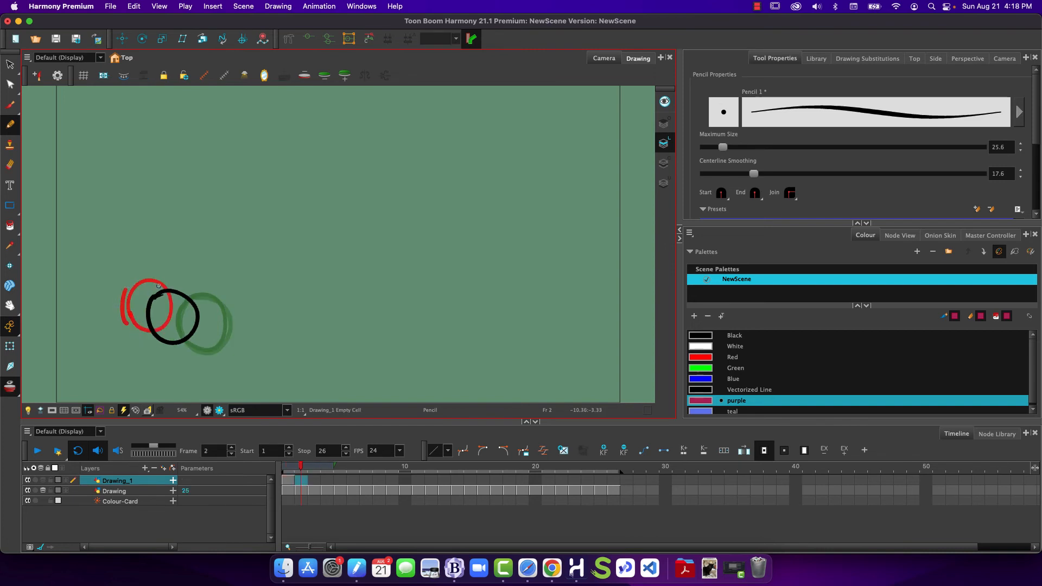
{"action": "left_click_drag", "start_coordinate": [158, 286], "coordinate": [144, 308]}
{"action": "key", "text": "."}
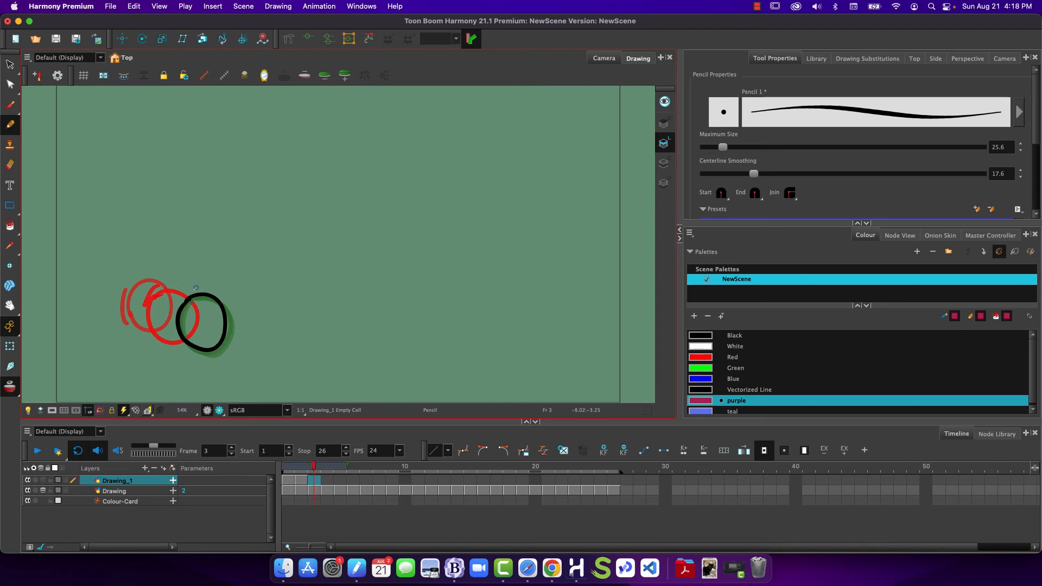
- Draw short purple accent strokes around the circle on frames 3 to 7 of the Drawing_1 layer
{"action": "mouse_move", "coordinate": [196, 288]}
{"action": "left_mouse_down"}
{"action": "mouse_move", "coordinate": [236, 308]}
{"action": "mouse_move", "coordinate": [237, 332]}
{"action": "mouse_move", "coordinate": [219, 363]}
{"action": "mouse_move", "coordinate": [183, 353]}
{"action": "mouse_move", "coordinate": [211, 367]}
{"action": "left_mouse_up"}
{"action": "key", "text": "."}
{"action": "key", "text": "."}
{"action": "key", "text": "."}
{"action": "key", "text": "."}
{"action": "left_click_drag", "start_coordinate": [185, 300], "coordinate": [183, 338]}
{"action": "key", "text": "."}
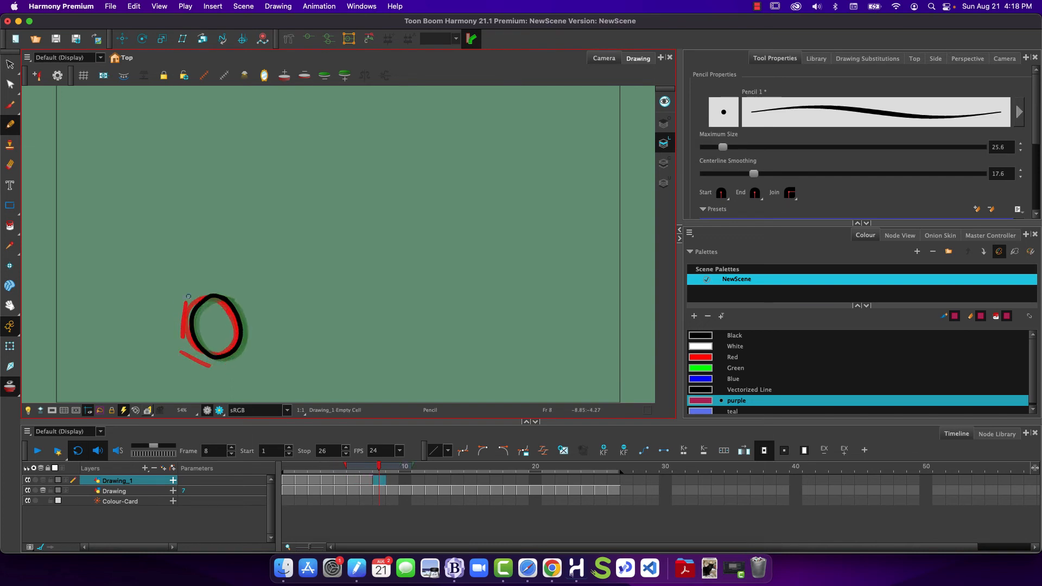
- Continue the purple accent strokes around the circle on frames 8 to 16 of the Drawing_1 layer
{"action": "key", "text": "."}
{"action": "mouse_move", "coordinate": [195, 298]}
{"action": "left_mouse_down"}
{"action": "mouse_move", "coordinate": [232, 292]}
{"action": "mouse_move", "coordinate": [243, 304]}
{"action": "mouse_move", "coordinate": [256, 340]}
{"action": "mouse_move", "coordinate": [232, 369]}
{"action": "mouse_move", "coordinate": [203, 356]}
{"action": "mouse_move", "coordinate": [196, 317]}
{"action": "mouse_move", "coordinate": [224, 296]}
{"action": "mouse_move", "coordinate": [263, 314]}
{"action": "mouse_move", "coordinate": [264, 366]}
{"action": "mouse_move", "coordinate": [227, 372]}
{"action": "mouse_move", "coordinate": [200, 345]}
{"action": "mouse_move", "coordinate": [226, 297]}
{"action": "mouse_move", "coordinate": [250, 296]}
{"action": "left_mouse_up"}
{"action": "key", "text": "."}
{"action": "key", "text": "."}
{"action": "key", "text": "."}
{"action": "key", "text": "."}
{"action": "key", "text": "."}
{"action": "key", "text": "."}
{"action": "mouse_move", "coordinate": [212, 351]}
{"action": "left_mouse_down"}
{"action": "mouse_move", "coordinate": [261, 302]}
{"action": "mouse_move", "coordinate": [217, 314]}
{"action": "mouse_move", "coordinate": [257, 293]}
{"action": "mouse_move", "coordinate": [286, 353]}
{"action": "left_mouse_up"}
{"action": "key", "text": "."}
{"action": "key", "text": "."}
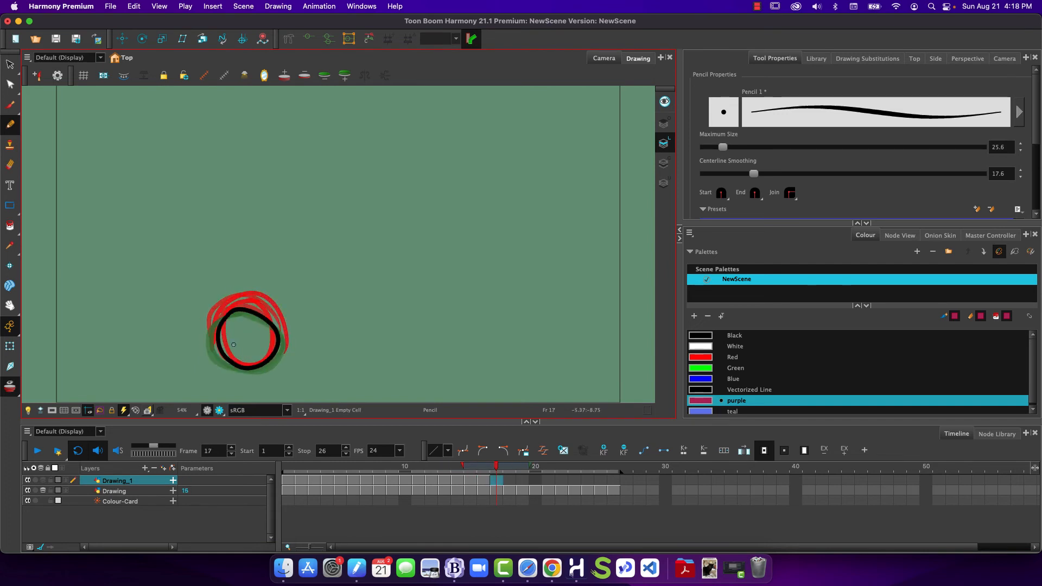
- Draw purple accents on frames 17 to 20 of Drawing_1, including a flat line under the circle at 19 and an upturned curve at 20
{"action": "mouse_move", "coordinate": [259, 311]}
{"action": "left_mouse_down"}
{"action": "mouse_move", "coordinate": [285, 359]}
{"action": "mouse_move", "coordinate": [245, 372]}
{"action": "mouse_move", "coordinate": [206, 359]}
{"action": "mouse_move", "coordinate": [236, 374]}
{"action": "mouse_move", "coordinate": [288, 359]}
{"action": "left_mouse_up"}
{"action": "key", "text": "."}
{"action": "key", "text": "."}
{"action": "left_click_drag", "start_coordinate": [213, 378], "coordinate": [298, 378]}
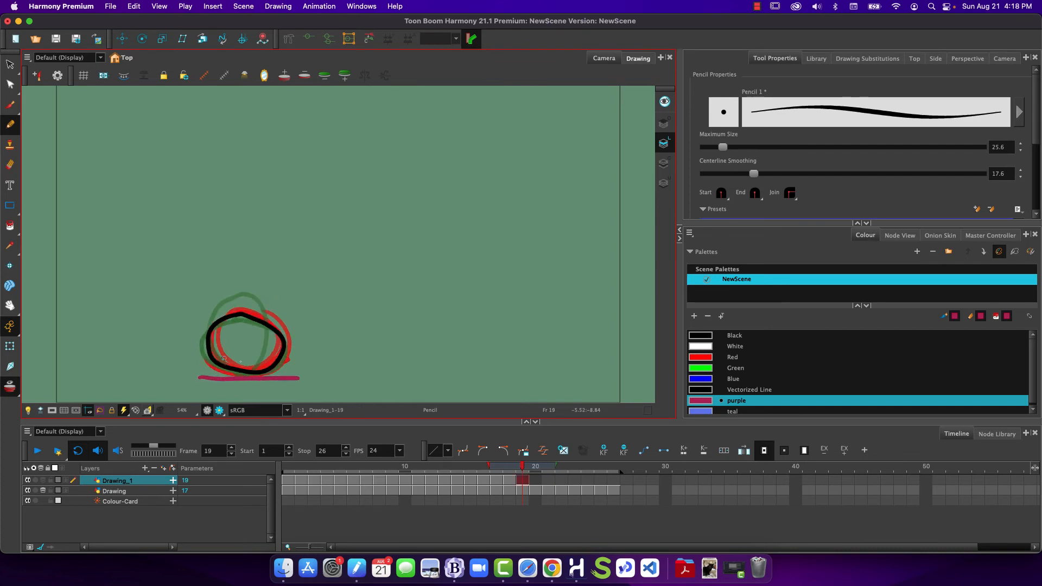
{"action": "key", "text": "."}
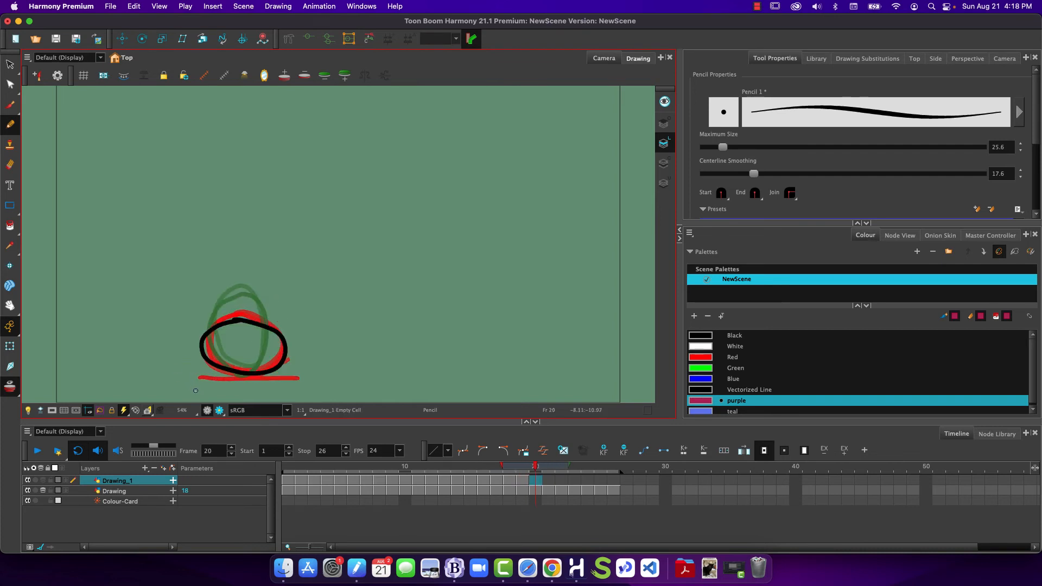
{"action": "mouse_move", "coordinate": [186, 353]}
{"action": "left_mouse_down"}
{"action": "mouse_move", "coordinate": [217, 382]}
{"action": "mouse_move", "coordinate": [307, 365]}
{"action": "left_mouse_up"}
{"action": "key", "text": "."}
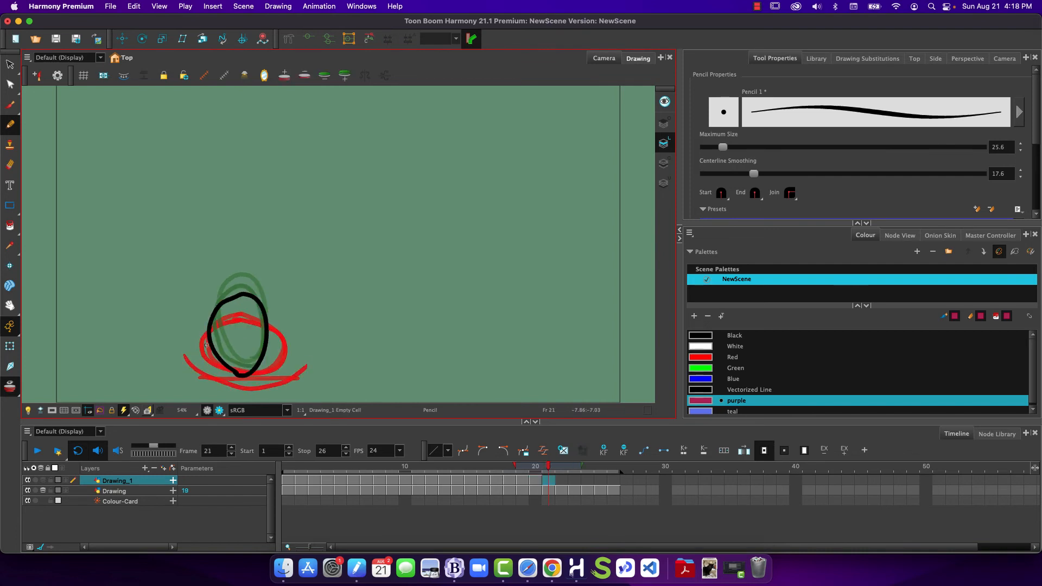
- Draw a purple ground stroke beneath the stretched circle on frames 21, 22 and 23 of Drawing_1, bending it into an arch
{"action": "left_click_drag", "start_coordinate": [185, 388], "coordinate": [282, 383]}
{"action": "key", "text": "."}
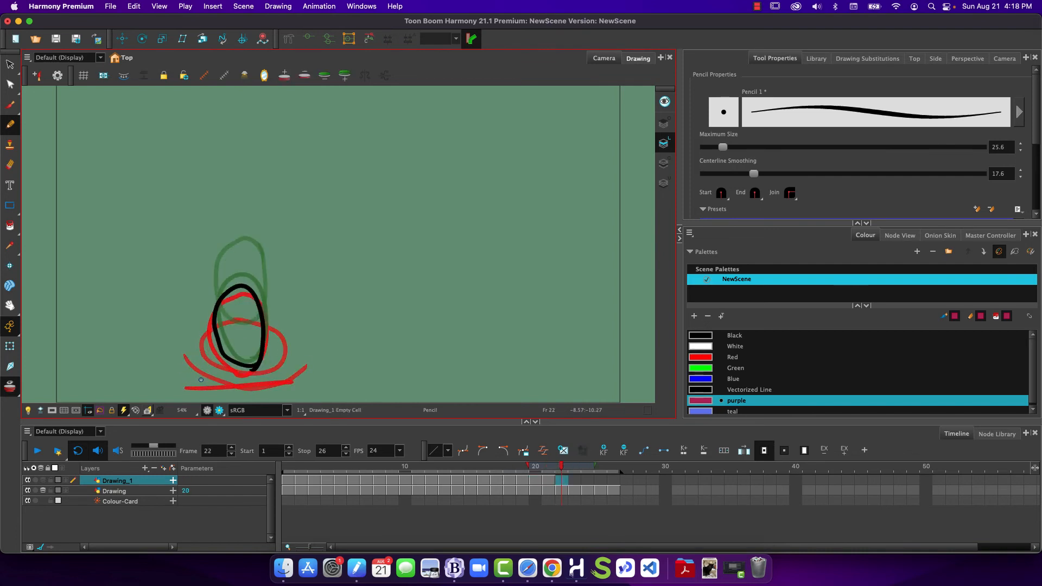
{"action": "left_click_drag", "start_coordinate": [186, 388], "coordinate": [291, 380]}
{"action": "key", "text": "."}
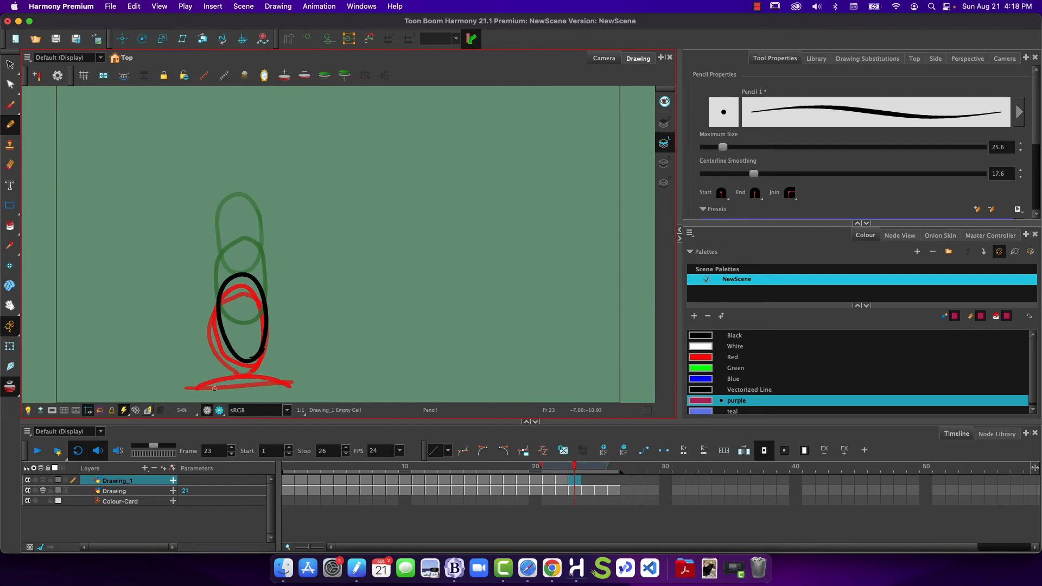
{"action": "mouse_move", "coordinate": [213, 386]}
{"action": "left_mouse_down"}
{"action": "mouse_move", "coordinate": [250, 373]}
{"action": "mouse_move", "coordinate": [287, 377]}
{"action": "left_mouse_up"}
{"action": "key", "text": "."}
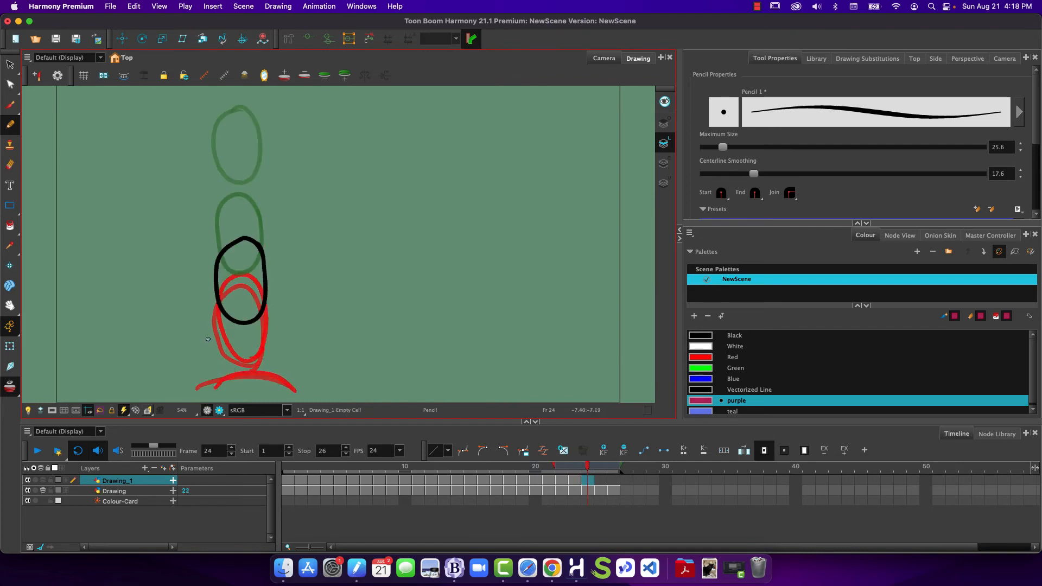
- Draw increasingly tall purple arches below the rising circle on frames 24, 25 and 26 of Drawing_1
{"action": "mouse_move", "coordinate": [206, 370]}
{"action": "left_mouse_down"}
{"action": "mouse_move", "coordinate": [226, 339]}
{"action": "mouse_move", "coordinate": [287, 364]}
{"action": "mouse_move", "coordinate": [295, 386]}
{"action": "left_mouse_up"}
{"action": "key", "text": "."}
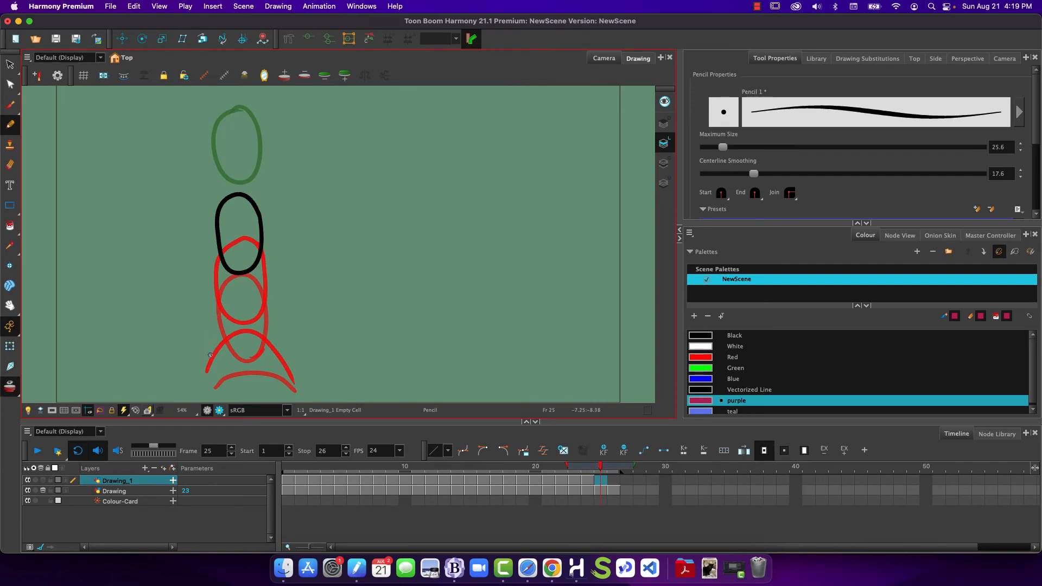
{"action": "mouse_move", "coordinate": [209, 348]}
{"action": "left_mouse_down"}
{"action": "mouse_move", "coordinate": [228, 285]}
{"action": "mouse_move", "coordinate": [296, 364]}
{"action": "mouse_move", "coordinate": [297, 387]}
{"action": "left_mouse_up"}
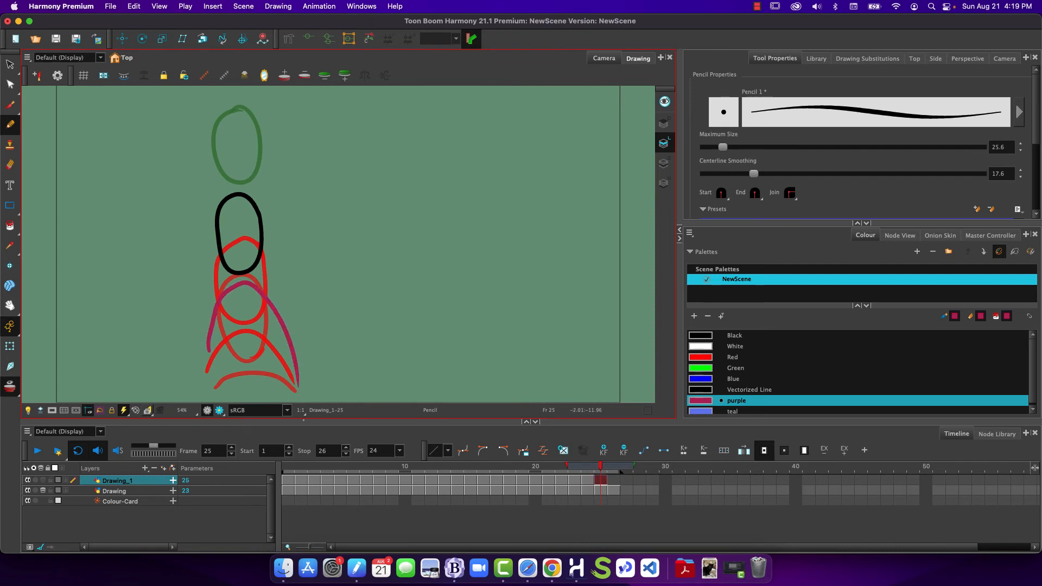
{"action": "key", "text": "."}
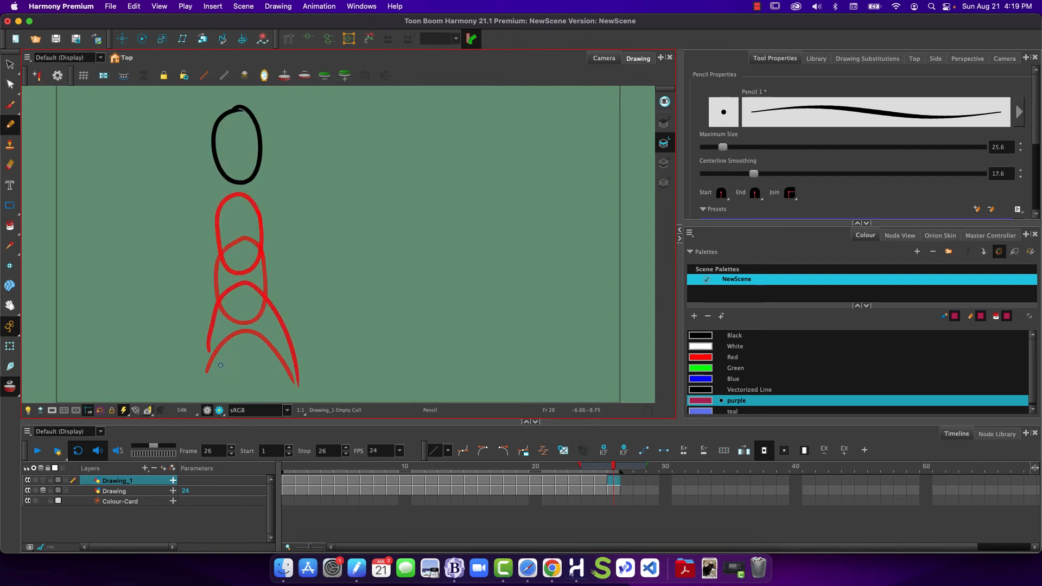
{"action": "mouse_move", "coordinate": [218, 350]}
{"action": "left_mouse_down"}
{"action": "mouse_move", "coordinate": [221, 235]}
{"action": "mouse_move", "coordinate": [264, 256]}
{"action": "mouse_move", "coordinate": [284, 363]}
{"action": "left_mouse_up"}
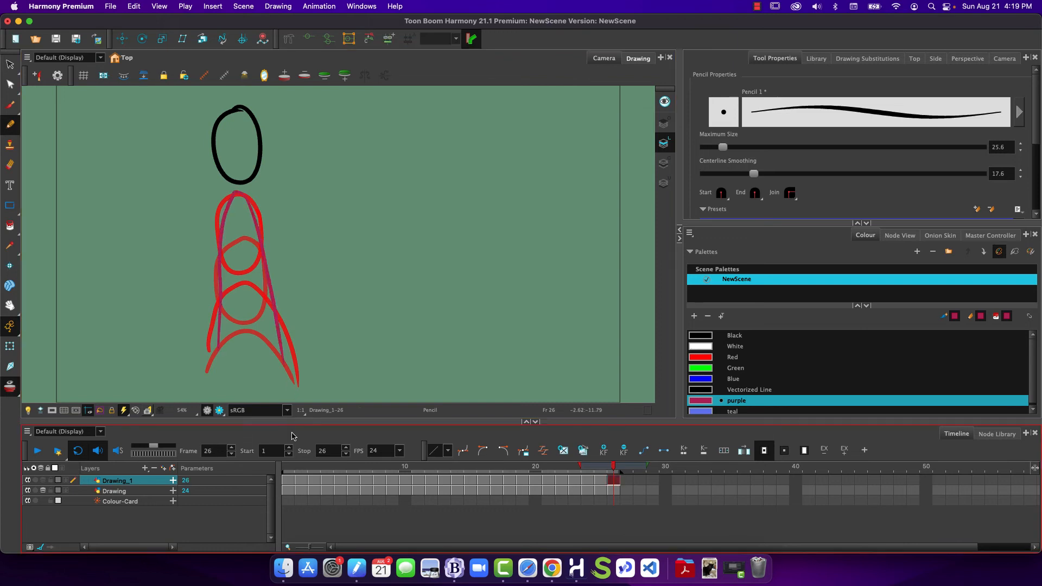
- Play the animation from frame 1 to check the purple accents, stop it and return to frame 1
{"action": "left_click", "coordinate": [283, 466]}
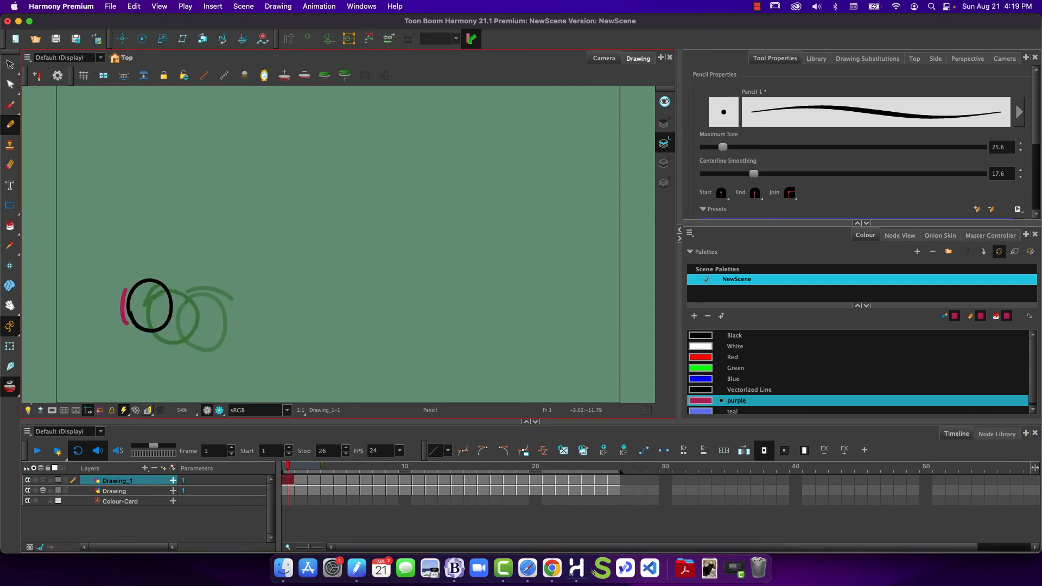
{"action": "left_click", "coordinate": [38, 451]}
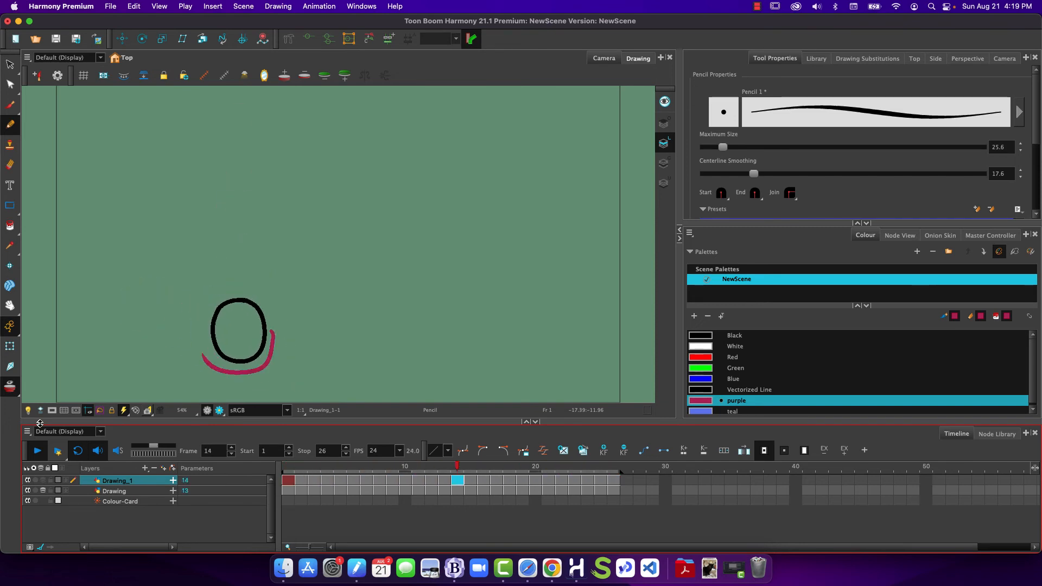
{"action": "left_click", "coordinate": [37, 450]}
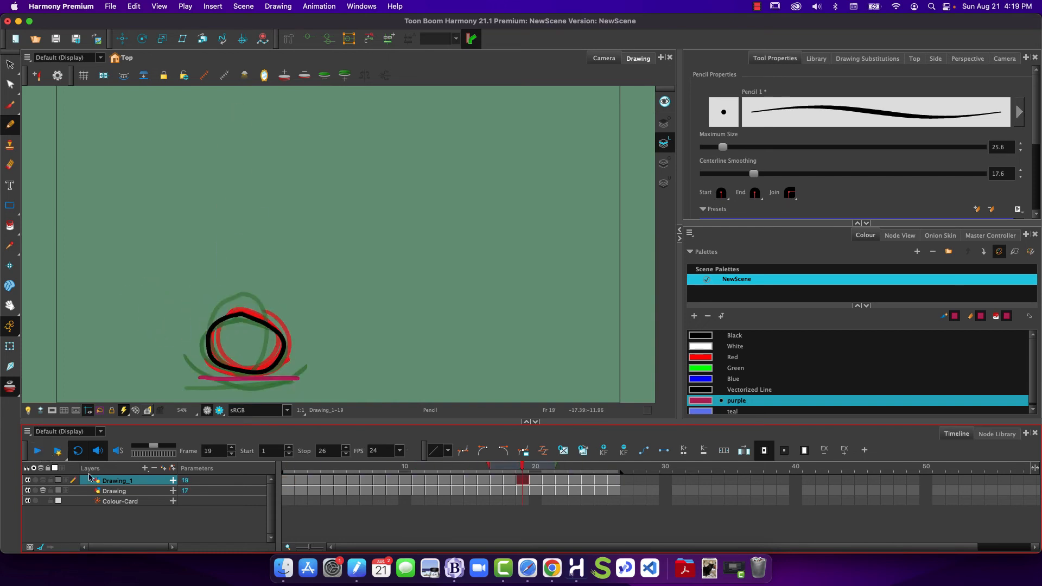
{"action": "left_click", "coordinate": [286, 464]}
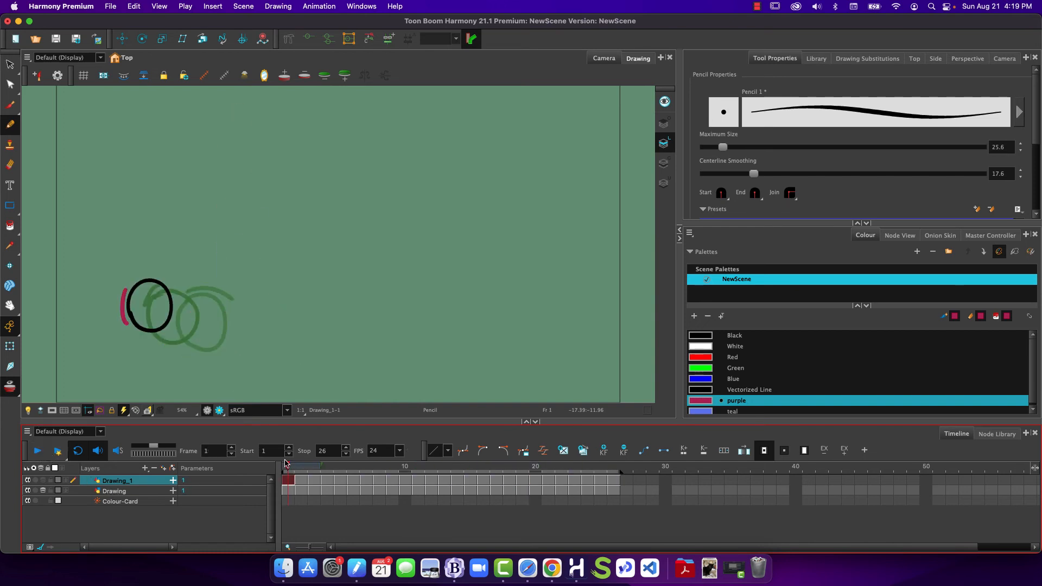
- Fill the circle on frame 1 of the Drawing layer with the teal swatch using the Paint tool
{"action": "left_click", "coordinate": [701, 412]}
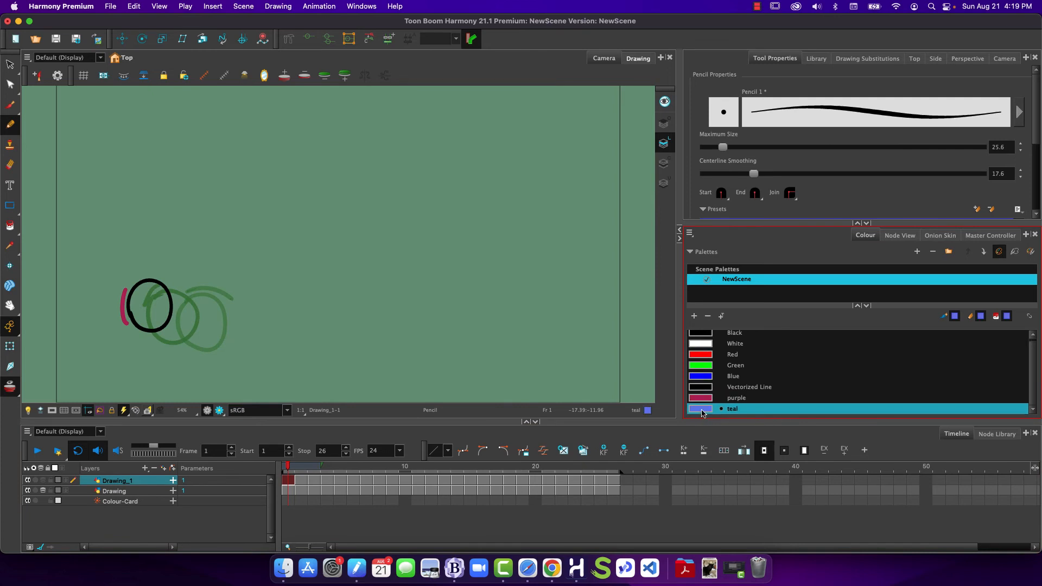
{"action": "left_click", "coordinate": [10, 225]}
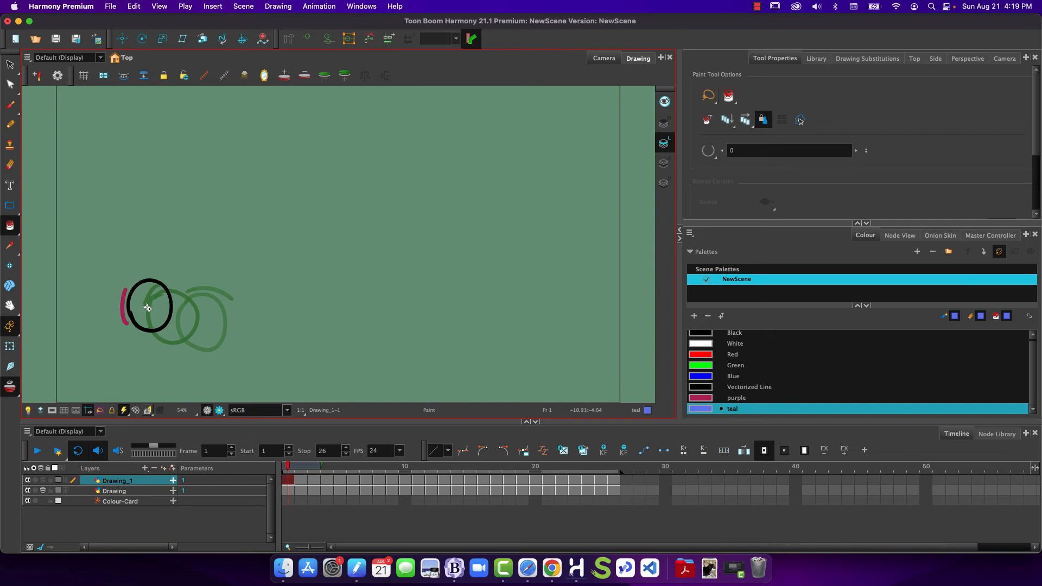
{"action": "left_click", "coordinate": [288, 490]}
{"action": "left_click", "coordinate": [148, 314]}
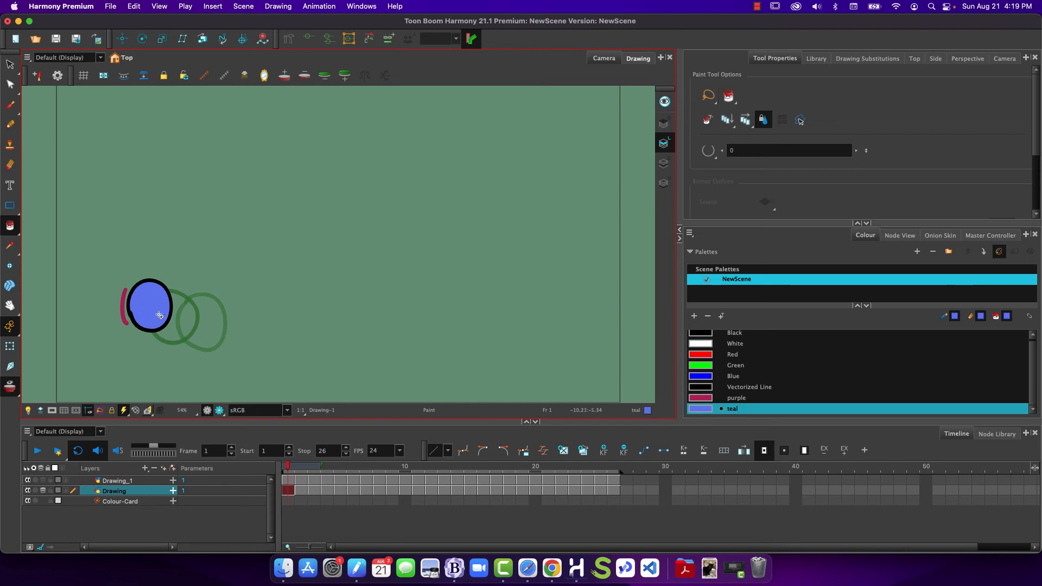
- Fill the circle with teal on frames 2 to 6 of the Drawing layer
{"action": "key", "text": "period"}
{"action": "left_click", "coordinate": [176, 326]}
{"action": "key", "text": "period"}
{"action": "left_click", "coordinate": [200, 331]}
{"action": "key", "text": "period"}
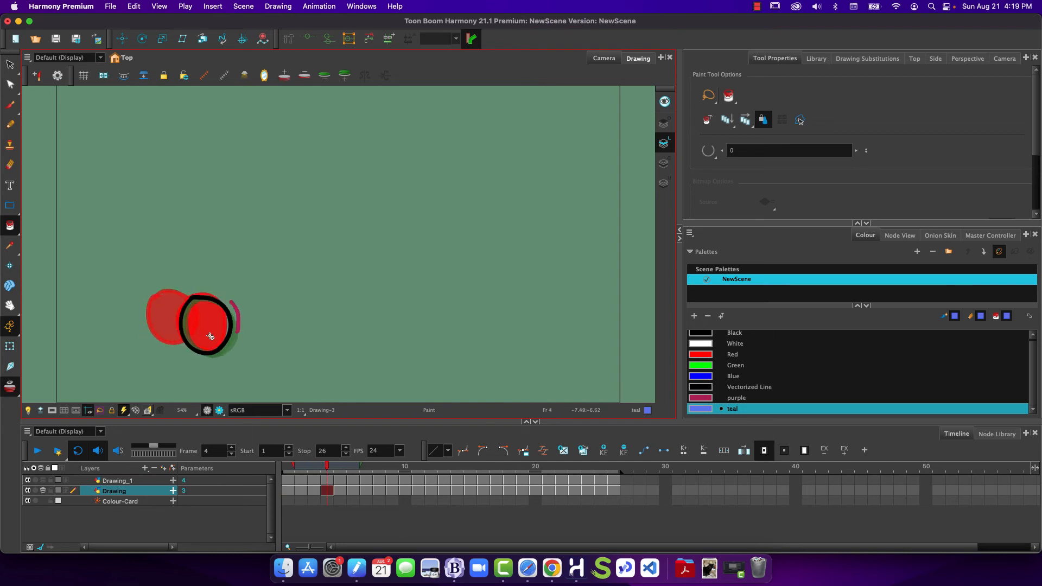
{"action": "left_click", "coordinate": [199, 330]}
{"action": "key", "text": "period"}
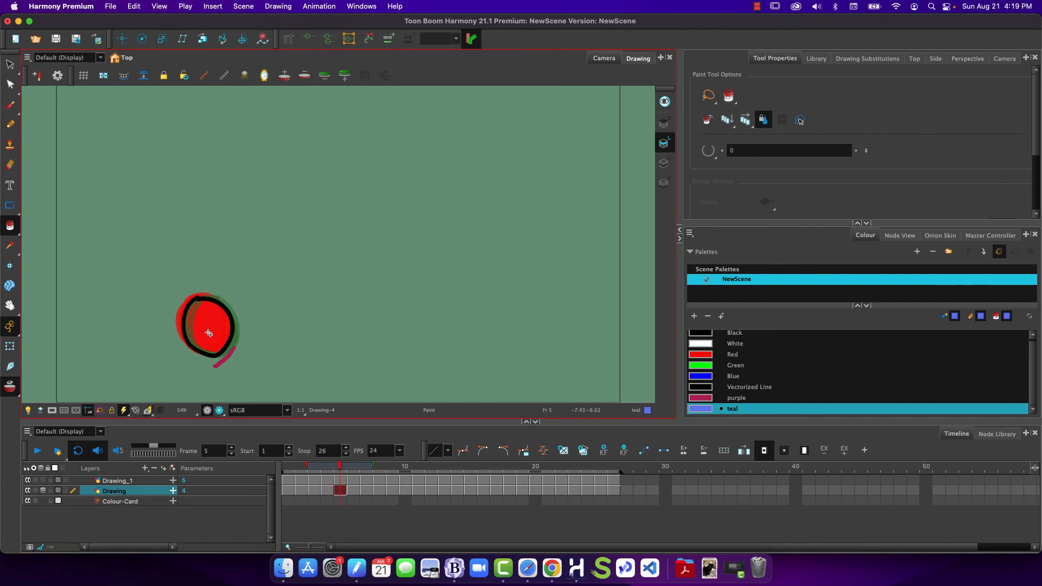
{"action": "left_click", "coordinate": [207, 331]}
{"action": "key", "text": "period"}
{"action": "left_click", "coordinate": [211, 335]}
{"action": "key", "text": "period"}
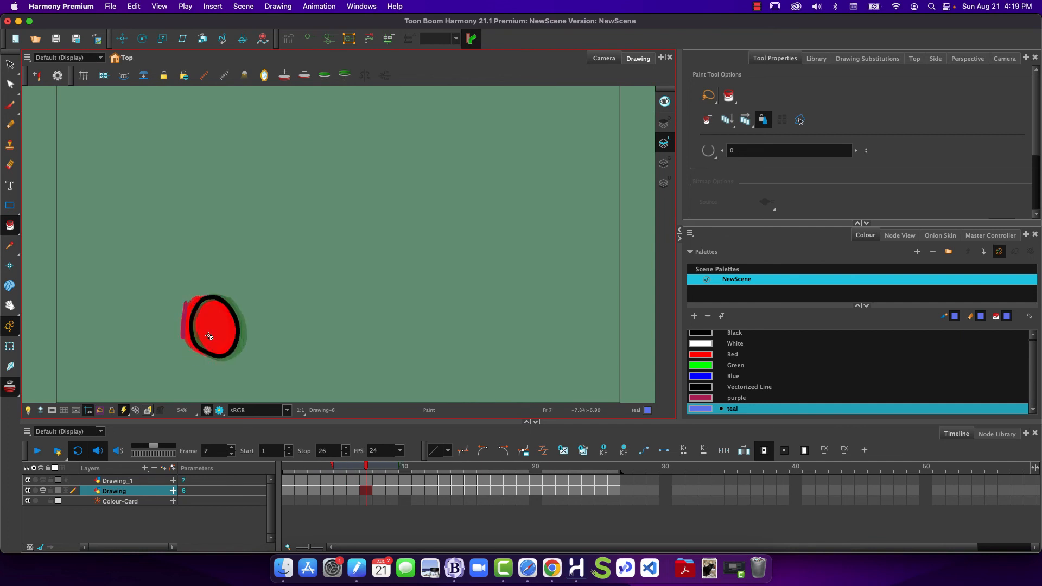
- Fill the circle with teal on frames 7 to 11 of the Drawing layer
{"action": "left_click", "coordinate": [214, 337]}
{"action": "key", "text": "period"}
{"action": "left_click", "coordinate": [220, 338]}
{"action": "key", "text": "period"}
{"action": "left_click", "coordinate": [222, 338]}
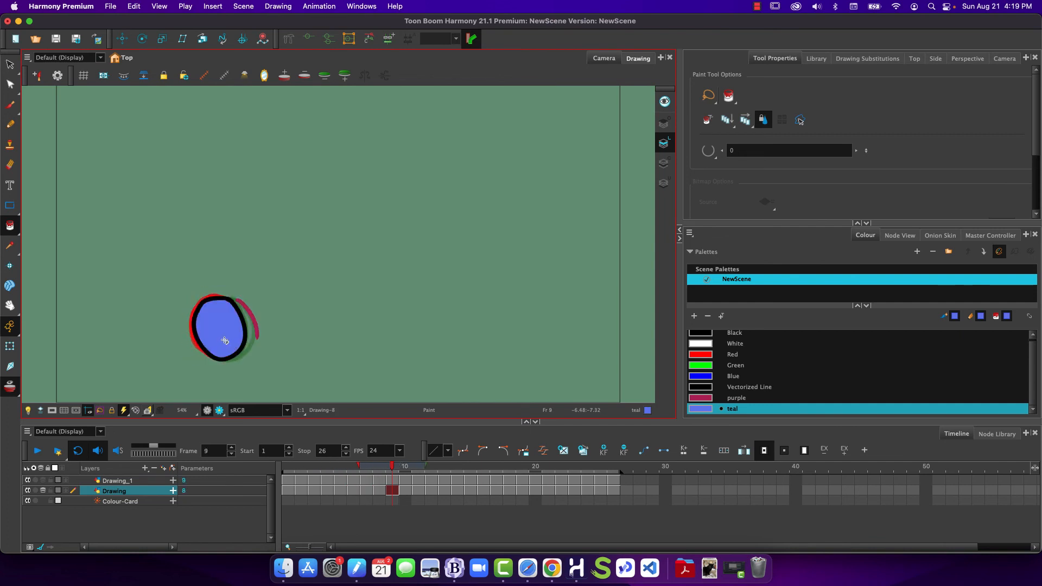
{"action": "key", "text": "period"}
{"action": "left_click", "coordinate": [226, 338]}
{"action": "key", "text": "period"}
{"action": "left_click", "coordinate": [228, 337]}
{"action": "key", "text": "period"}
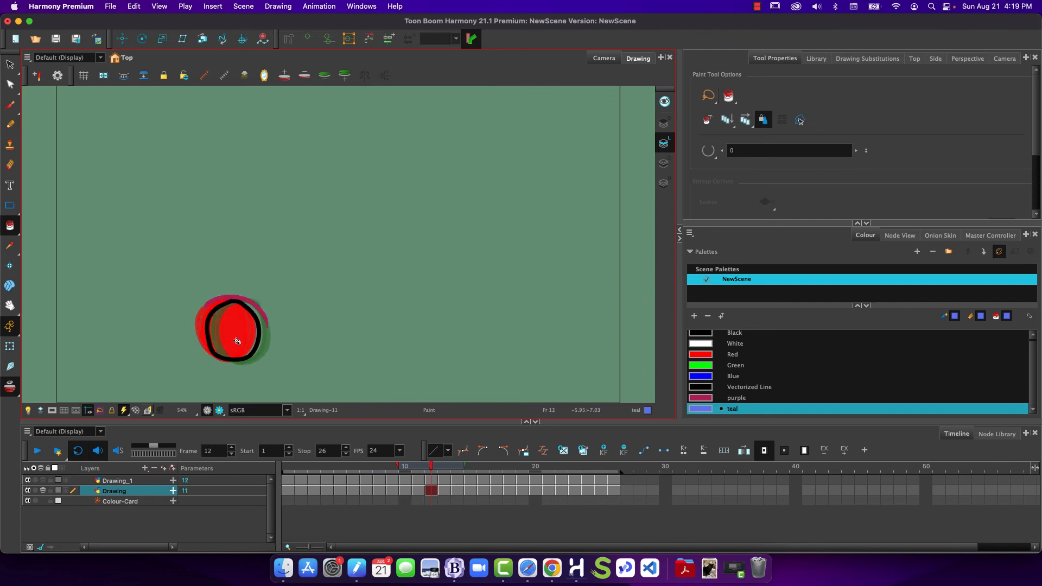
- Fill the circle with teal on frames 12 to 17 of the Drawing layer
{"action": "key", "text": "period"}
{"action": "left_click", "coordinate": [238, 339]}
{"action": "key", "text": "period"}
{"action": "key", "text": "period"}
{"action": "left_click", "coordinate": [249, 342]}
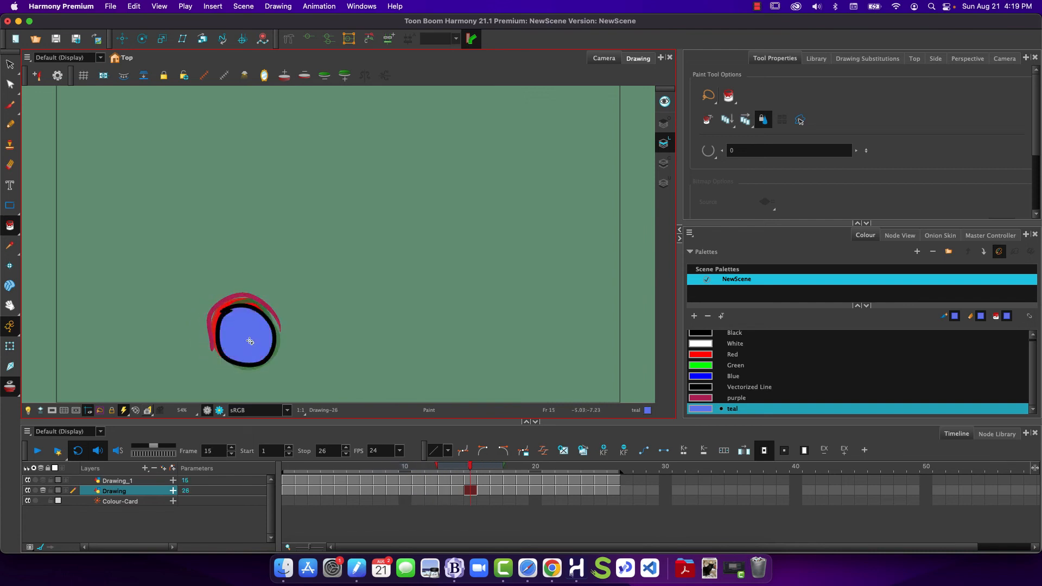
{"action": "key", "text": "period"}
{"action": "left_click", "coordinate": [251, 341]}
{"action": "key", "text": "period"}
{"action": "key", "text": "period"}
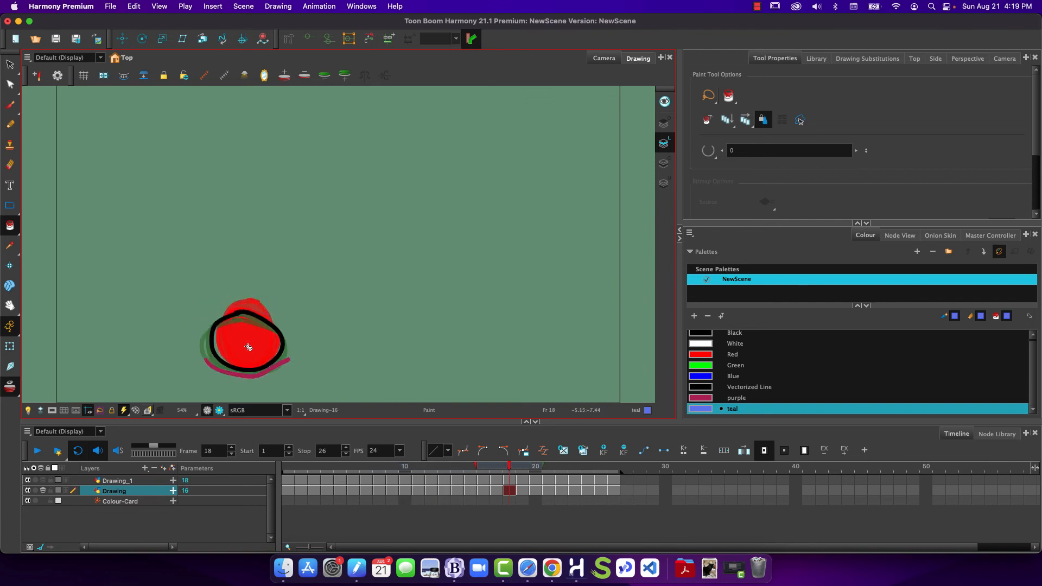
- Fill the squashed and stretched circle with teal on the remaining frames 18 to 26 of the Drawing layer
{"action": "key", "text": "period"}
{"action": "key", "text": "period"}
{"action": "key", "text": "period"}
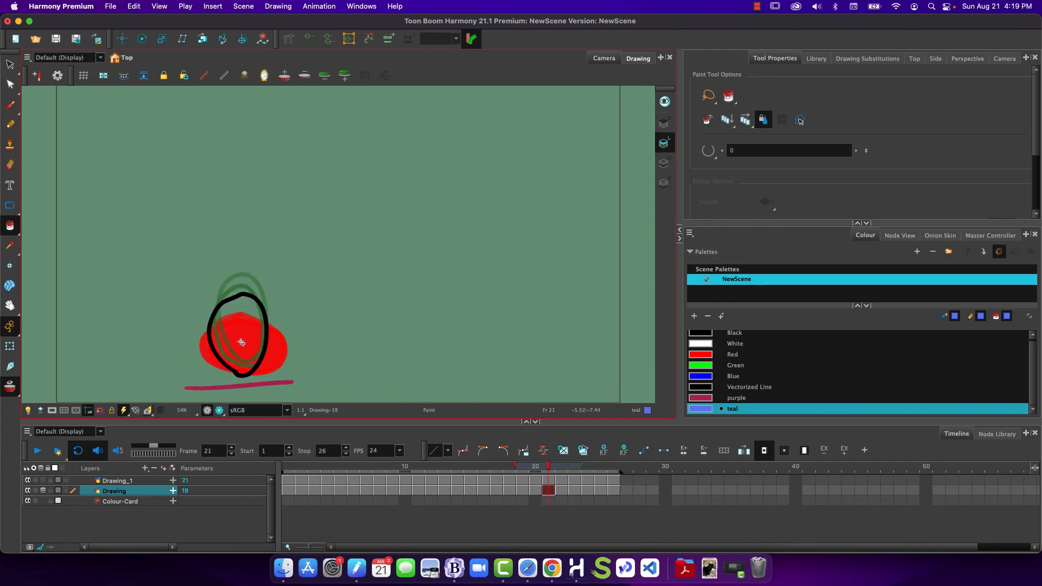
{"action": "key", "text": "period"}
{"action": "key", "text": "period"}
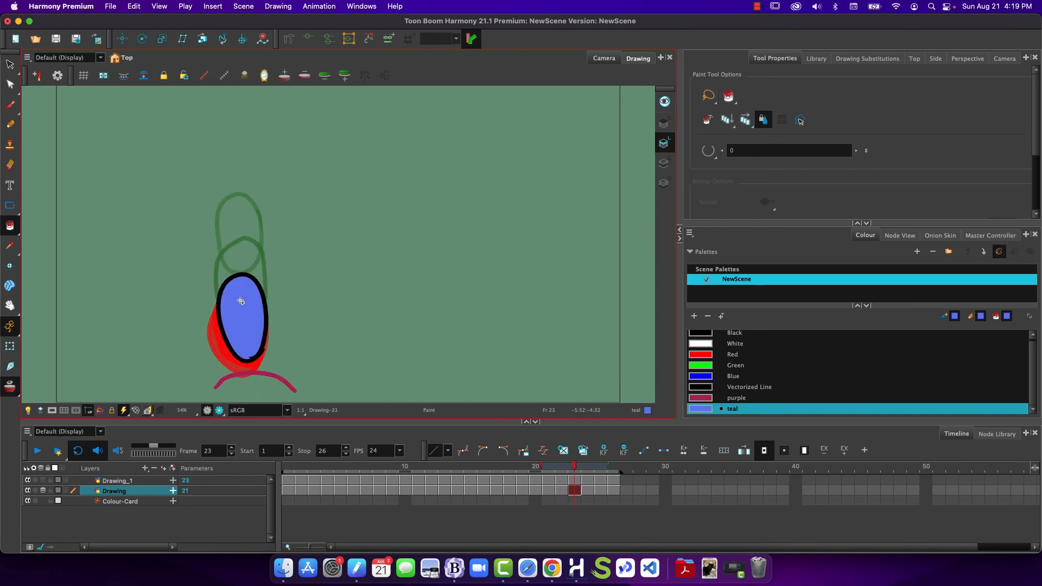
{"action": "key", "text": "period"}
{"action": "key", "text": "period"}
{"action": "left_click", "coordinate": [236, 225]}
{"action": "key", "text": "period"}
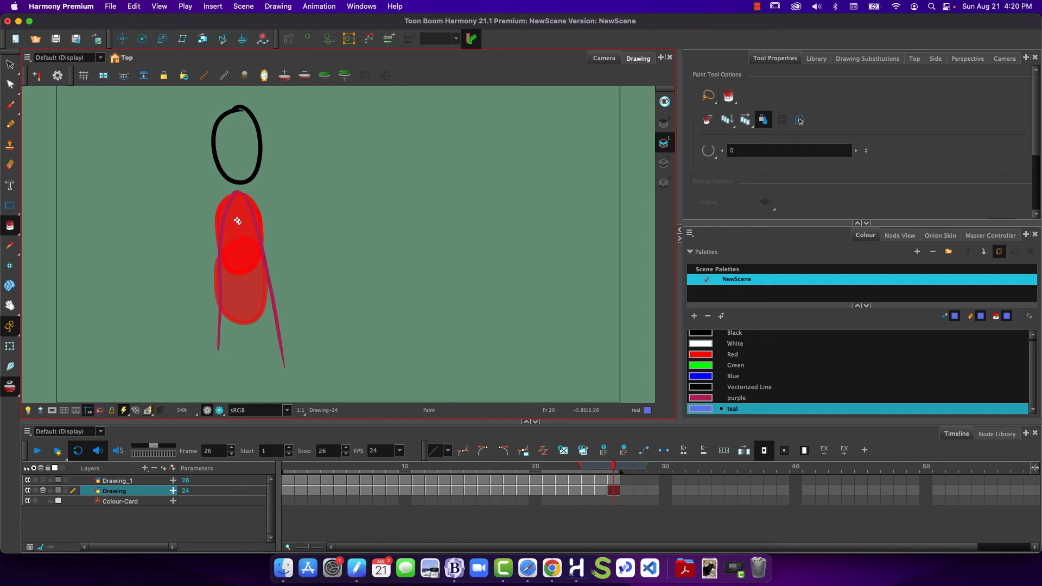
{"action": "left_click", "coordinate": [234, 146]}
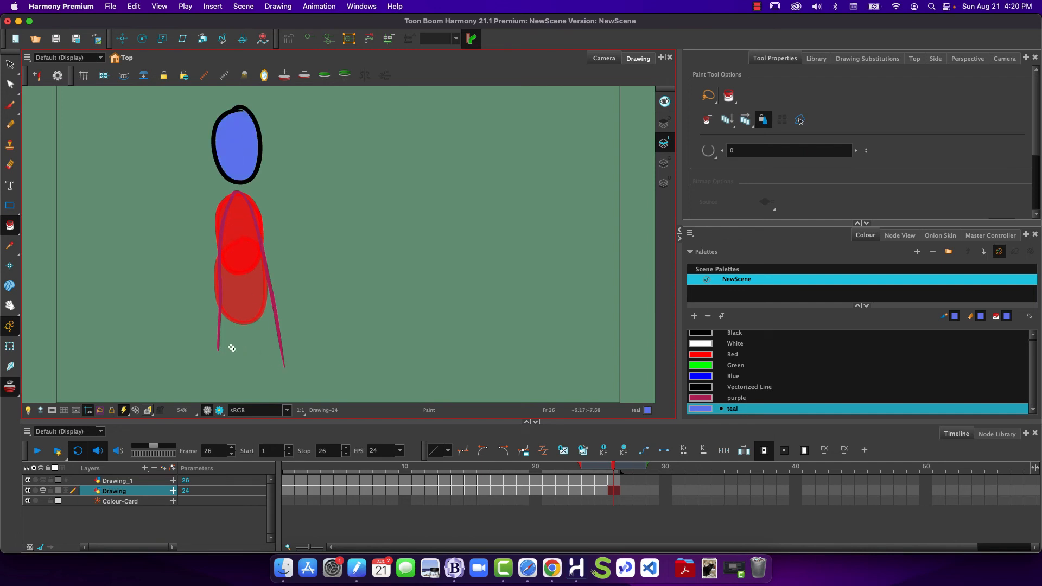
- Play the coloured animation to review the teal fills with the accents, and stop playback
{"action": "left_click", "coordinate": [39, 450]}
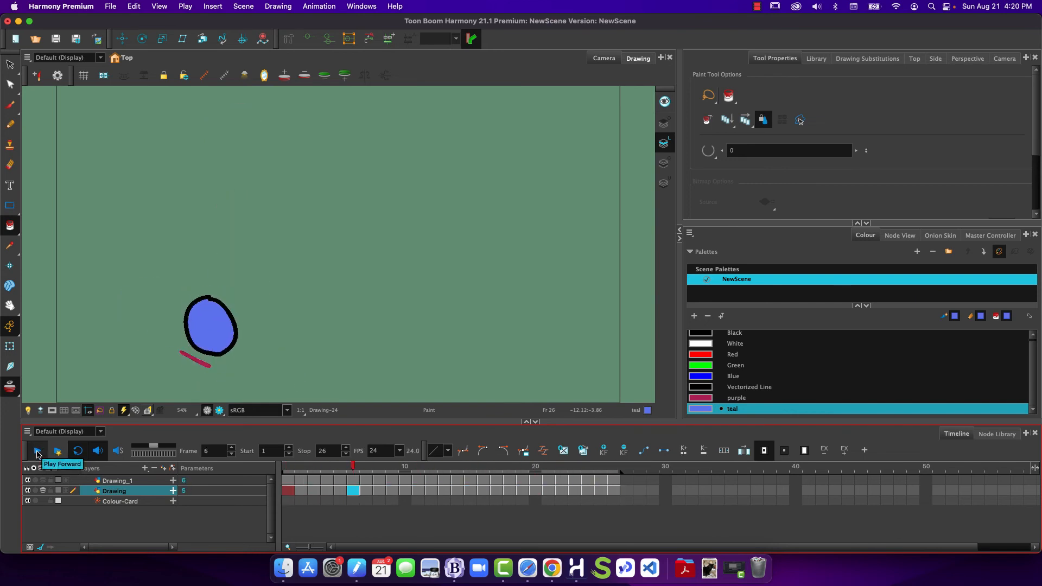
{"action": "left_click", "coordinate": [41, 450]}
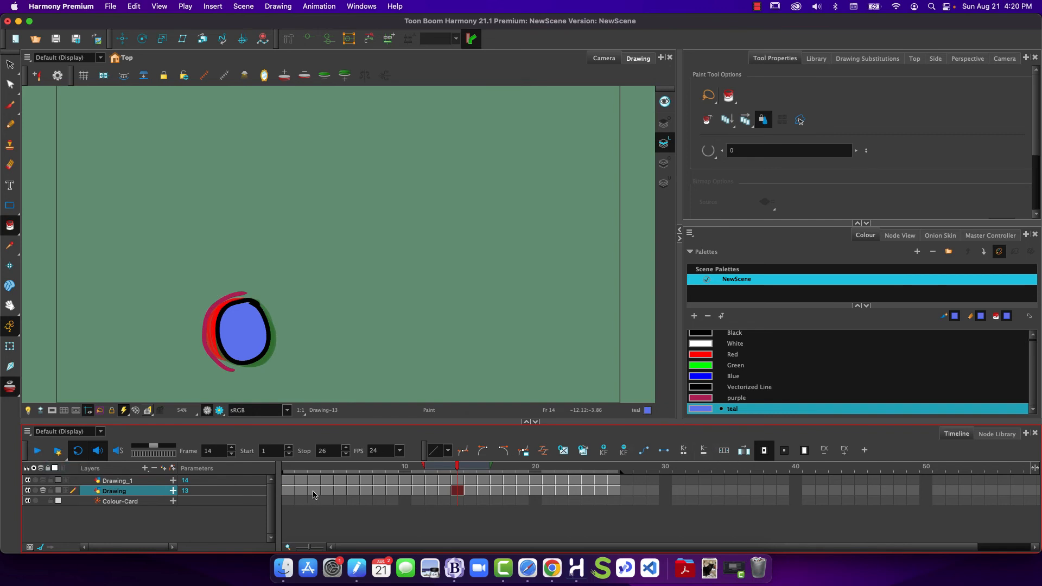
- Extend the scene's end to frame 70 in the timeline and move the playhead to frame 21
{"action": "scroll", "coordinate": [313, 492], "scroll_direction": "down", "scroll_amount": 1}
{"action": "scroll", "coordinate": [313, 492], "scroll_direction": "down", "scroll_amount": 2}
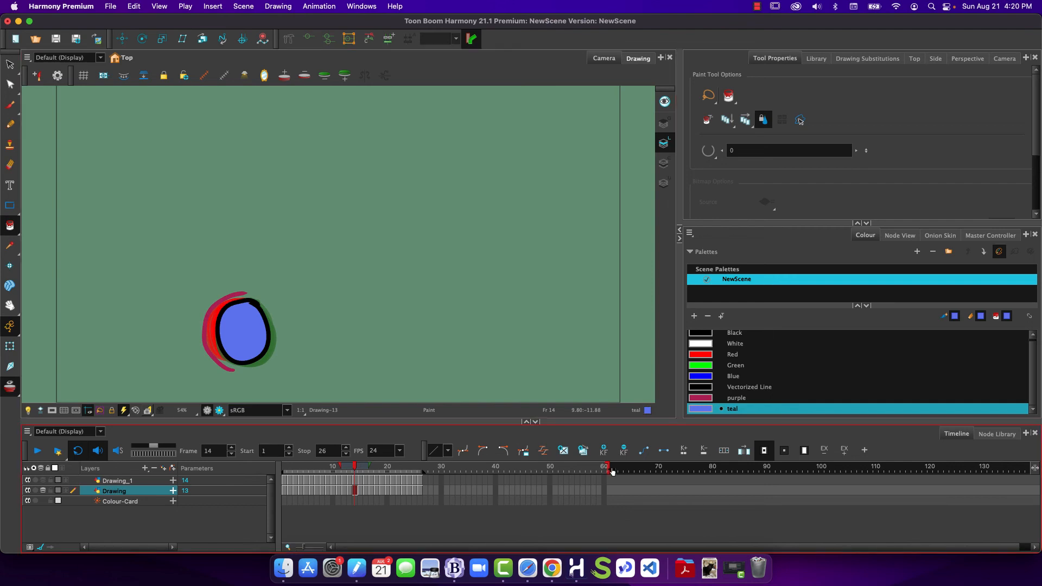
{"action": "left_click_drag", "start_coordinate": [607, 468], "coordinate": [668, 473]}
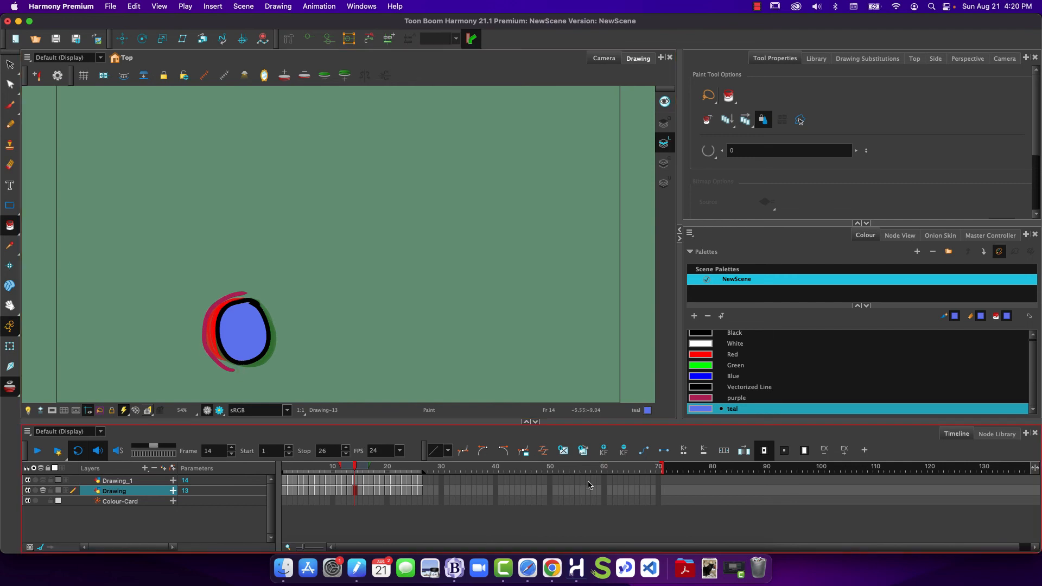
{"action": "left_click_drag", "start_coordinate": [665, 470], "coordinate": [392, 466]}
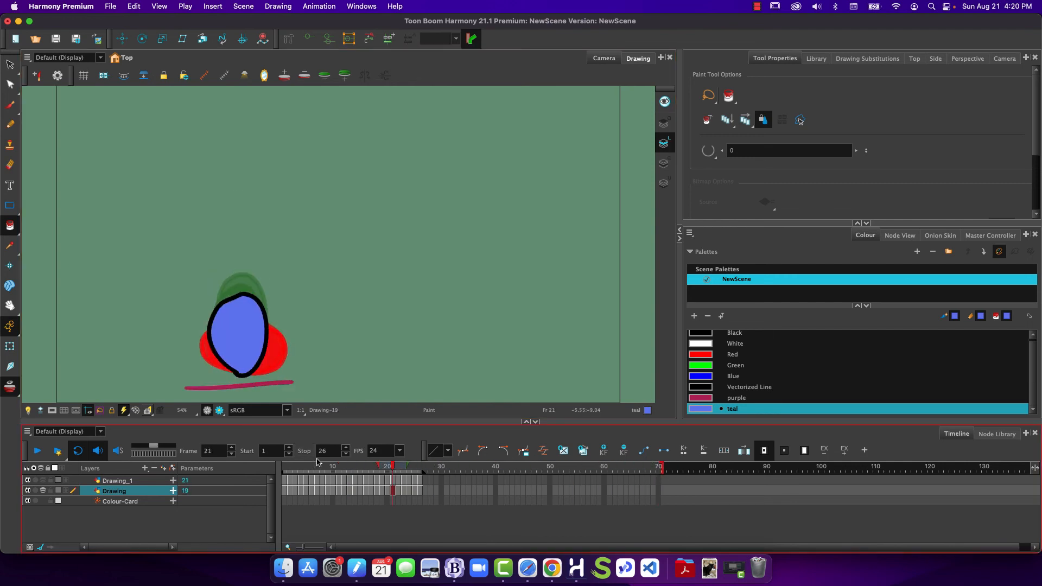
- Shorten the scene's end to frame 21 in the timeline and move the playhead to frame 14
{"action": "left_click_drag", "start_coordinate": [663, 470], "coordinate": [399, 472]}
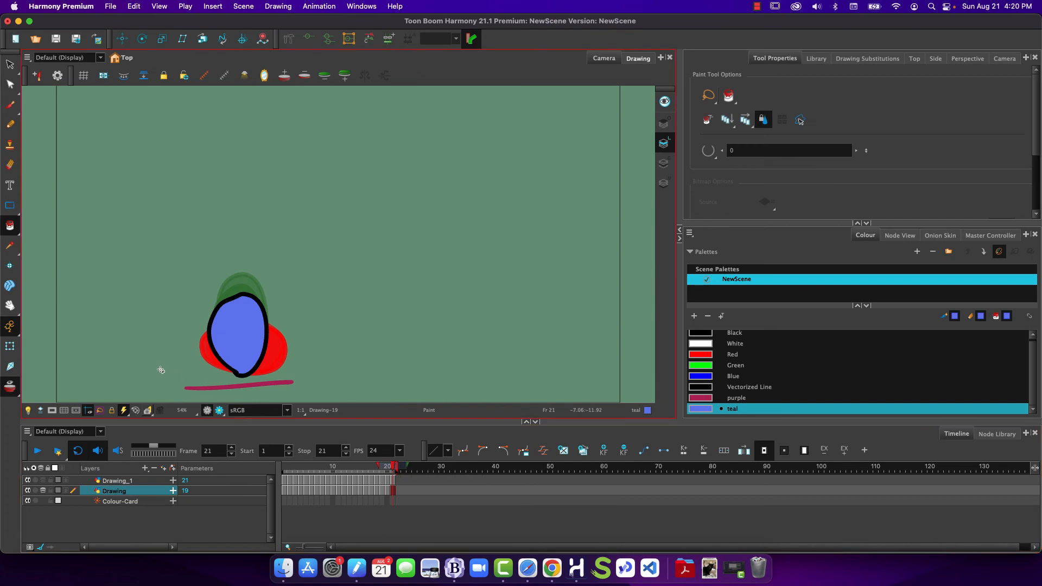
{"action": "left_click", "coordinate": [43, 454]}
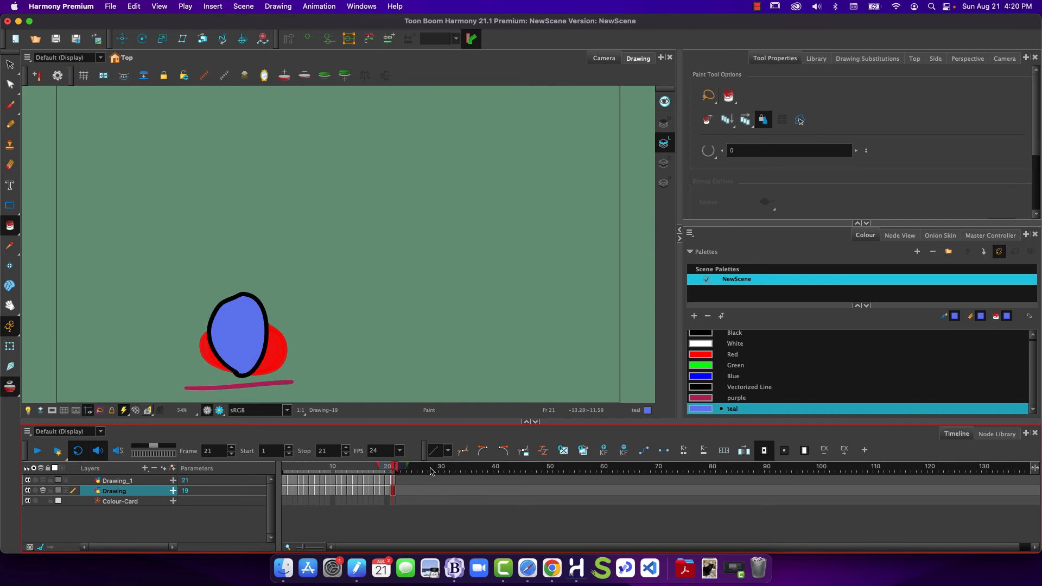
{"action": "left_click", "coordinate": [354, 468]}
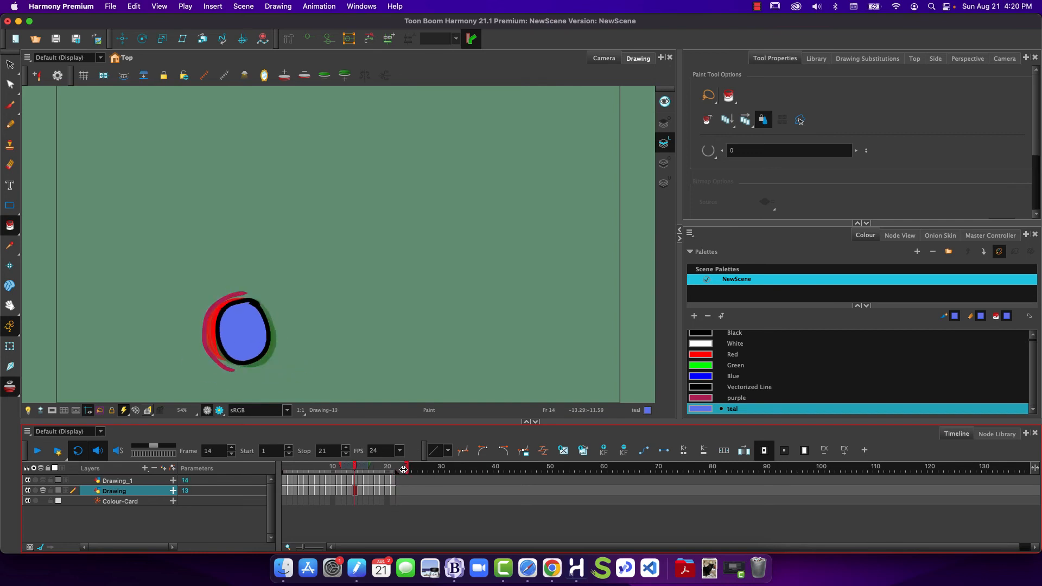
- Extend the scene's end to frame 120 in the timeline and pull it back to frame 78
{"action": "left_click_drag", "start_coordinate": [395, 466], "coordinate": [488, 466]}
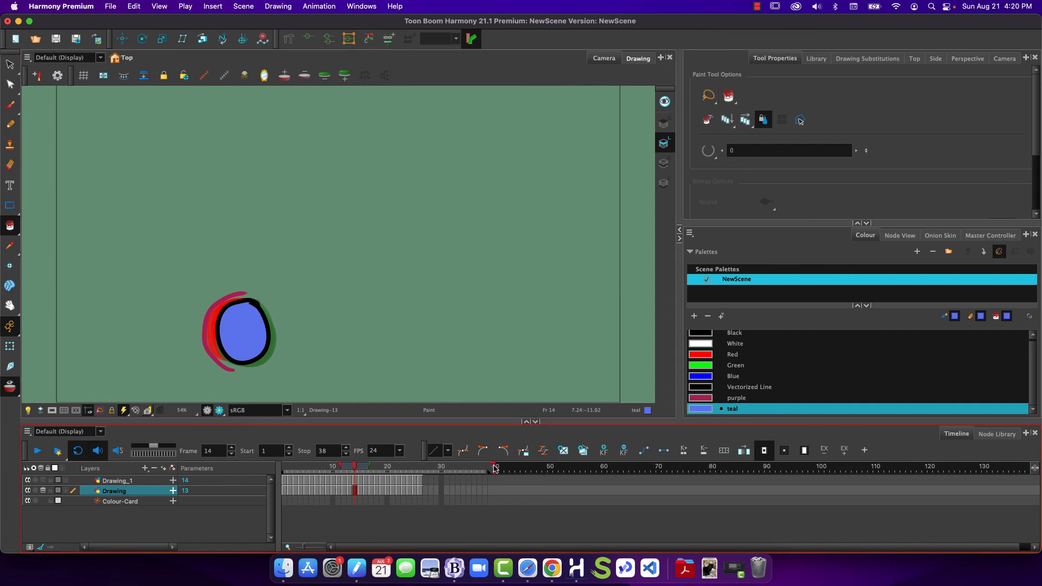
{"action": "mouse_move", "coordinate": [489, 468]}
{"action": "left_mouse_down"}
{"action": "mouse_move", "coordinate": [463, 467]}
{"action": "mouse_move", "coordinate": [932, 479]}
{"action": "left_mouse_up"}
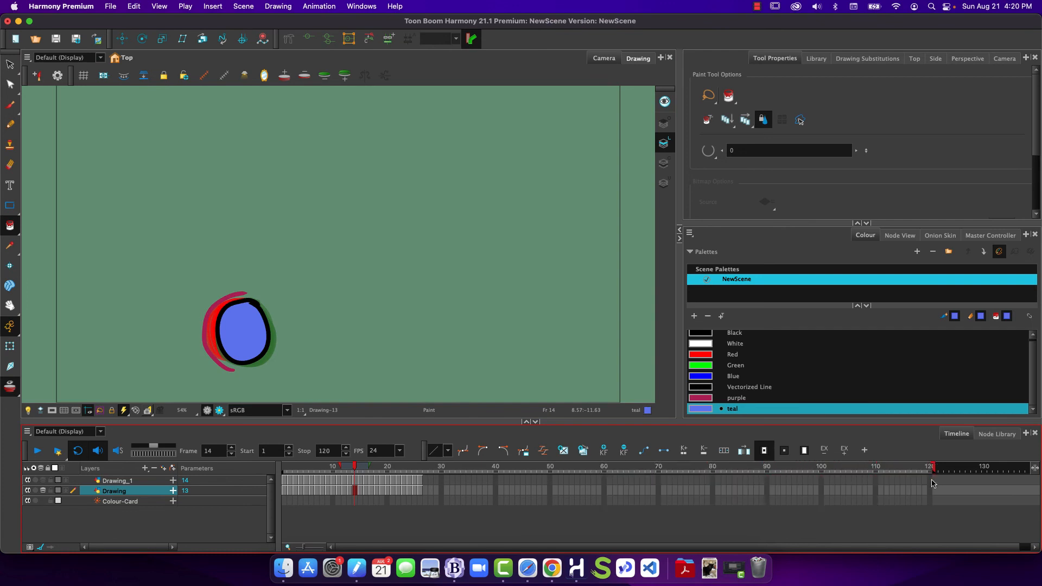
{"action": "left_click_drag", "start_coordinate": [933, 468], "coordinate": [692, 466]}
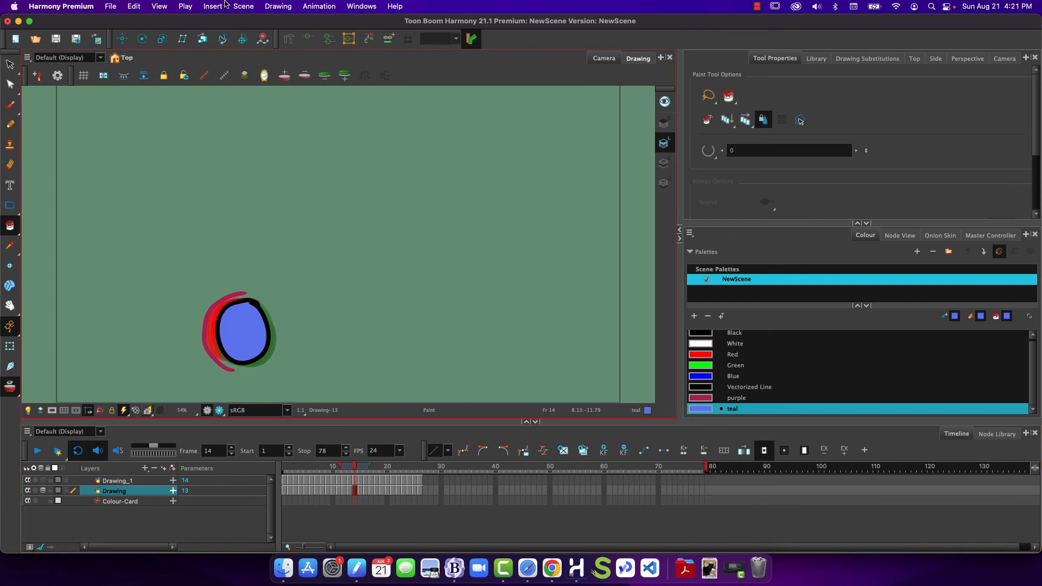
- Set the scene length to 120 frames by entering the number of frames
{"action": "left_click", "coordinate": [242, 7]}
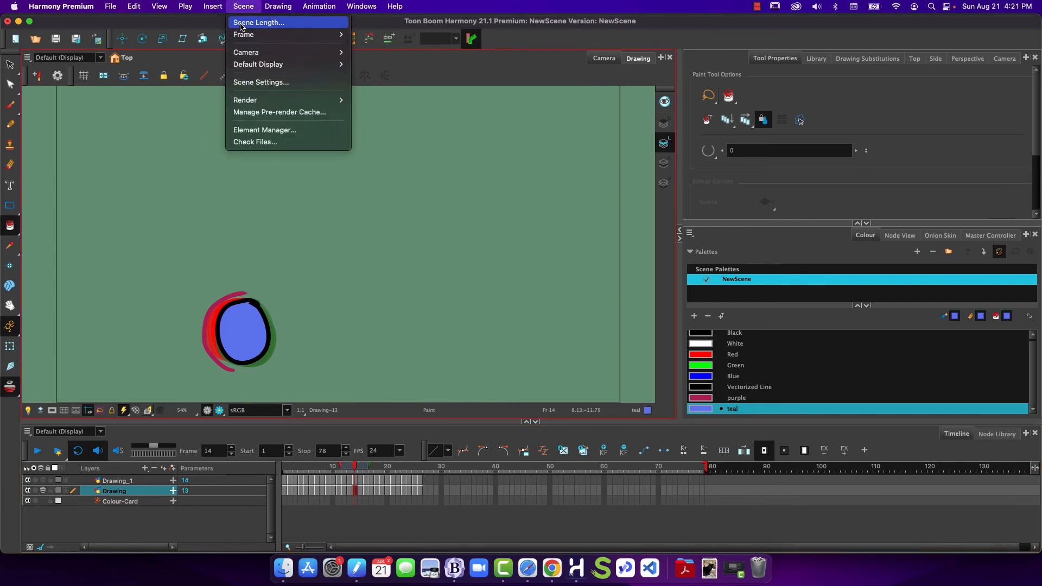
{"action": "left_click", "coordinate": [258, 22]}
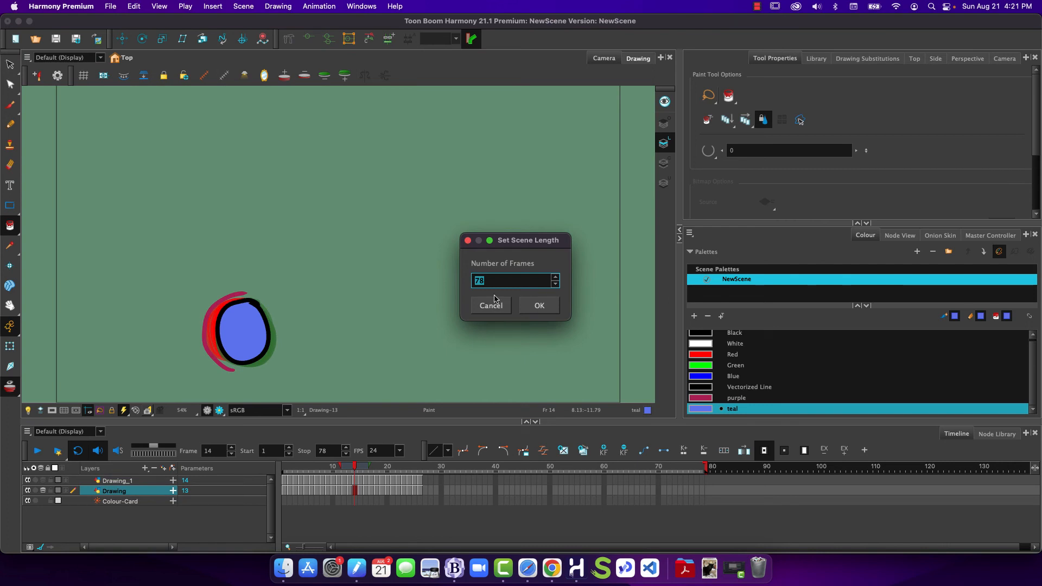
{"action": "type", "text": "120"}
{"action": "left_click", "coordinate": [529, 305]}
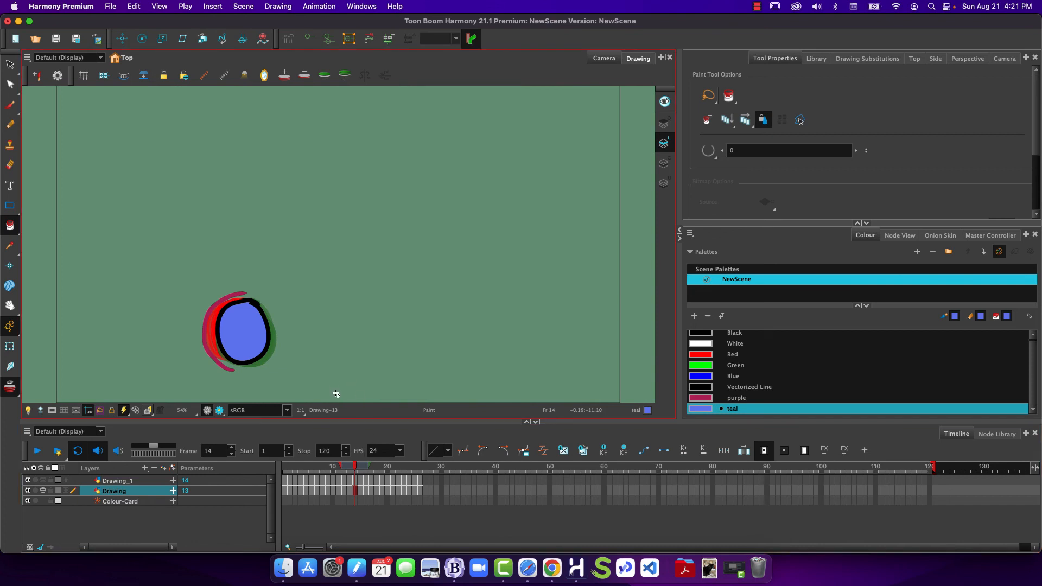
- Move the playhead to frame 17 and trim the scene's end to frame 26 in the timeline
{"action": "scroll", "coordinate": [376, 552], "scroll_direction": "right", "scroll_amount": 1}
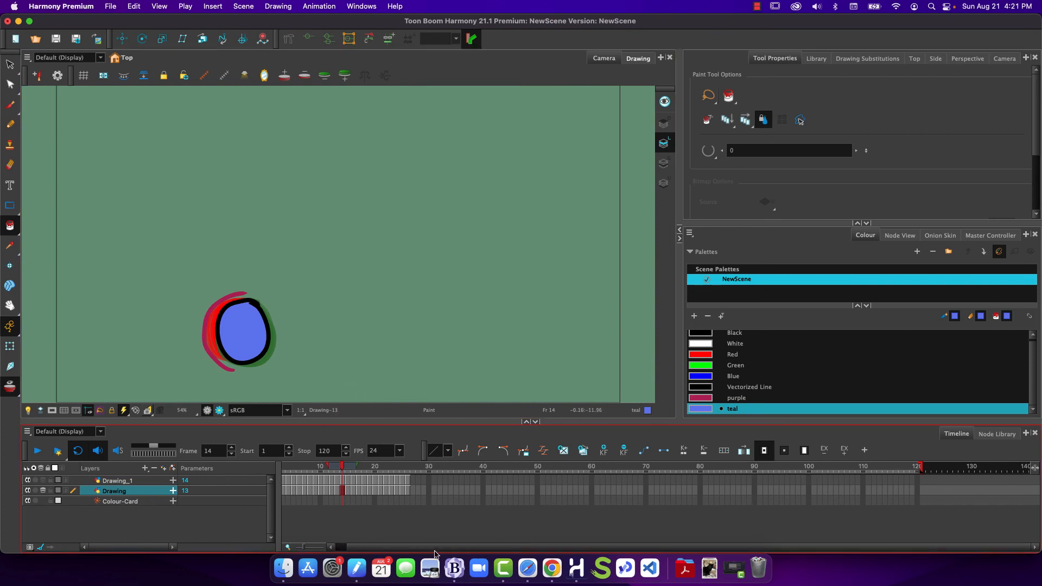
{"action": "scroll", "coordinate": [364, 548], "scroll_direction": "left", "scroll_amount": 1}
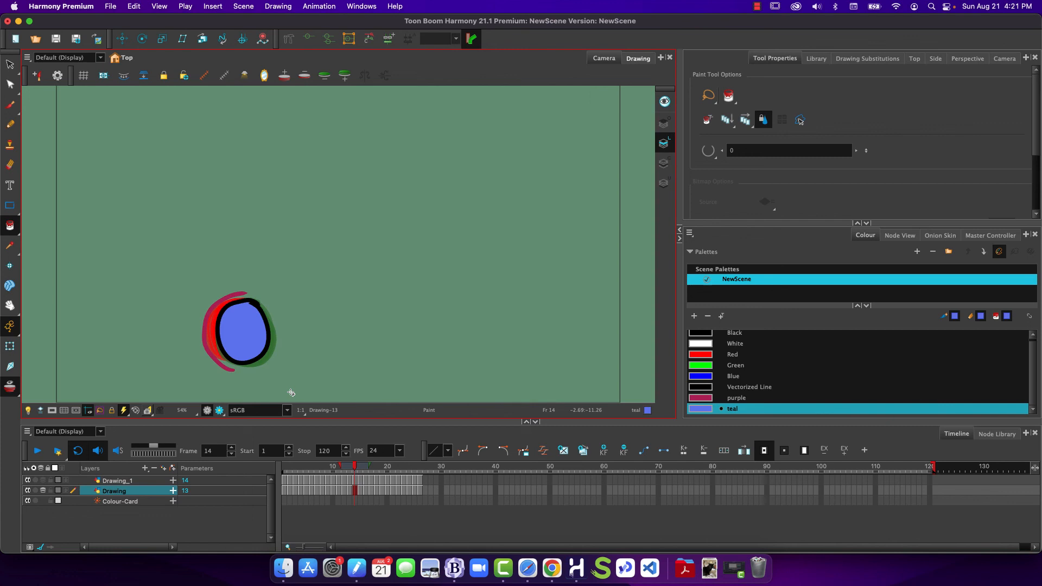
{"action": "left_click", "coordinate": [371, 470]}
{"action": "mouse_move", "coordinate": [934, 468]}
{"action": "left_mouse_down"}
{"action": "mouse_move", "coordinate": [562, 467]}
{"action": "mouse_move", "coordinate": [423, 455]}
{"action": "left_mouse_up"}
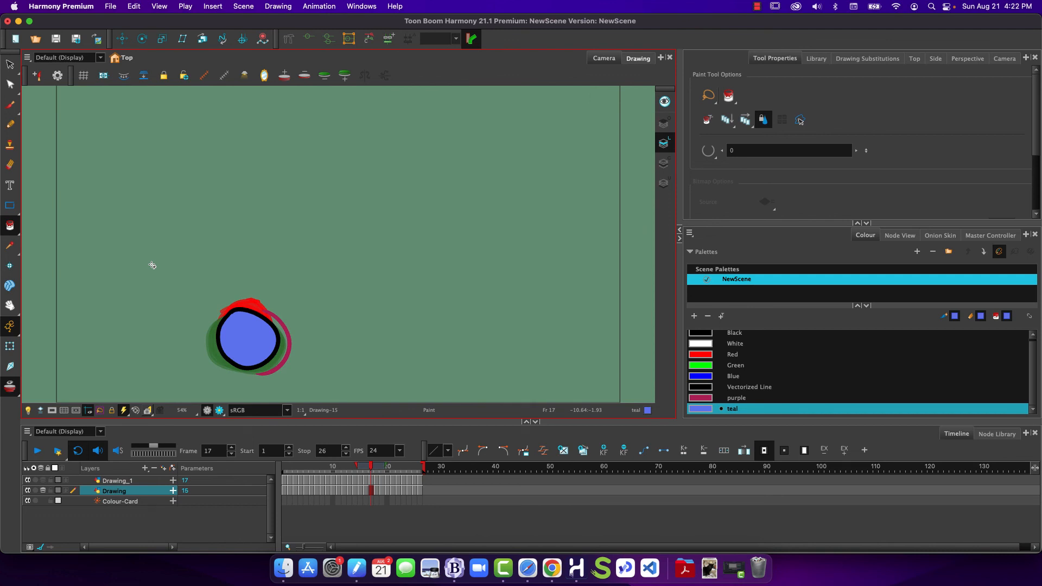
- Start a movie export of the scene and set its output file to demo.mov on the Desktop
{"action": "left_click", "coordinate": [110, 6]}
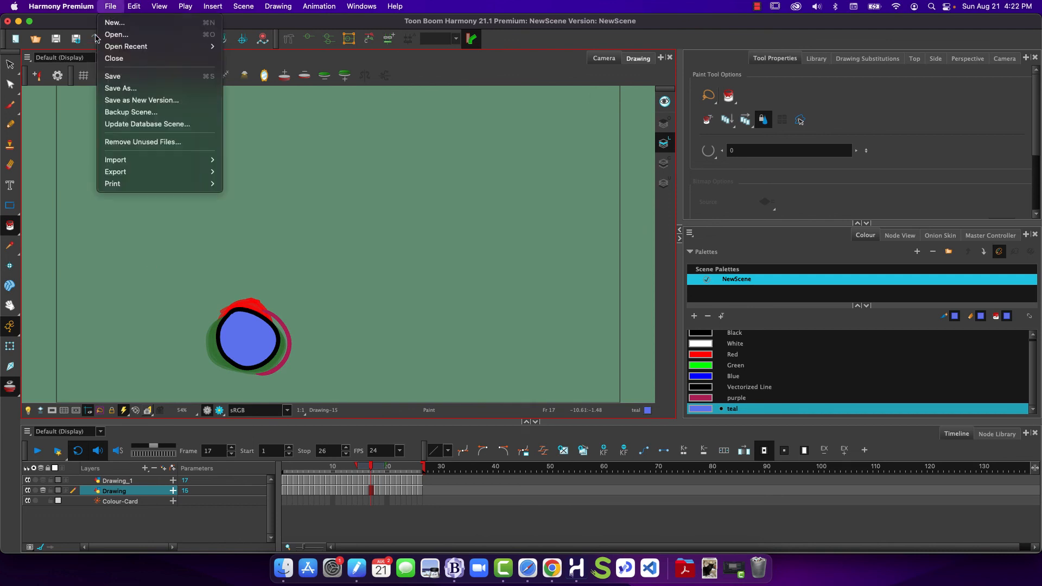
{"action": "mouse_move", "coordinate": [115, 172]}
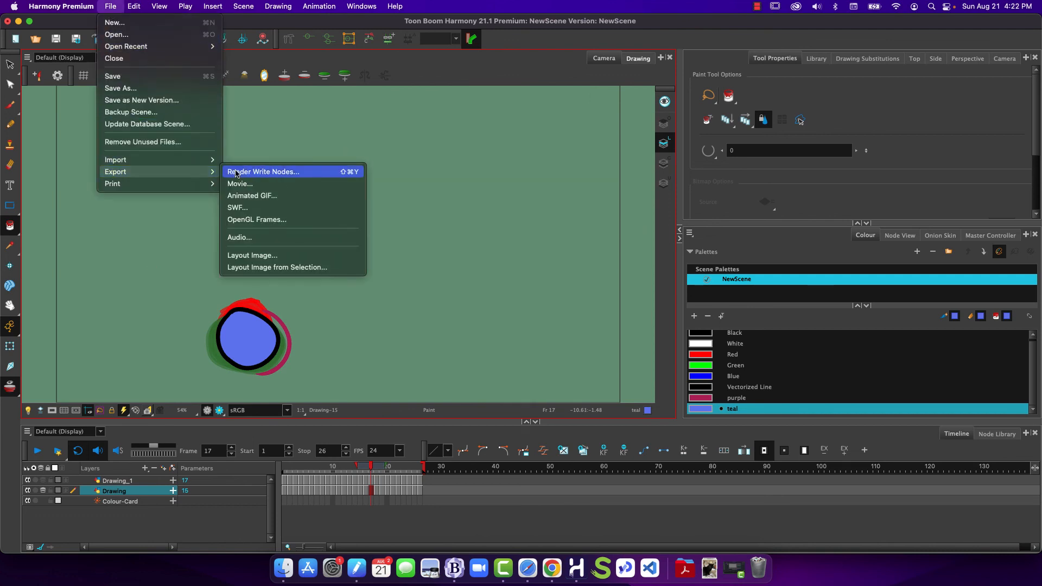
{"action": "left_click", "coordinate": [236, 188]}
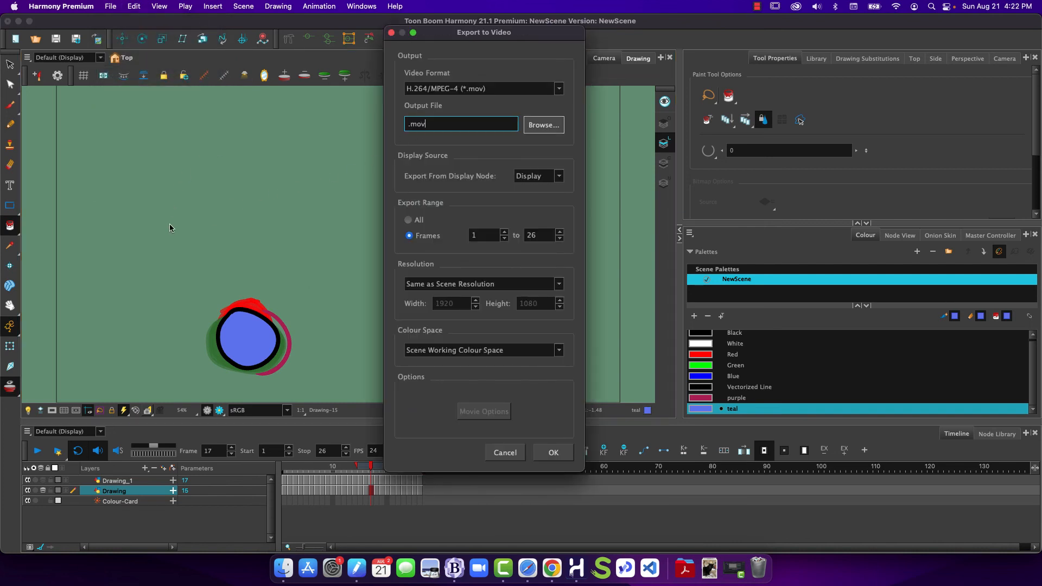
{"action": "left_click", "coordinate": [444, 117]}
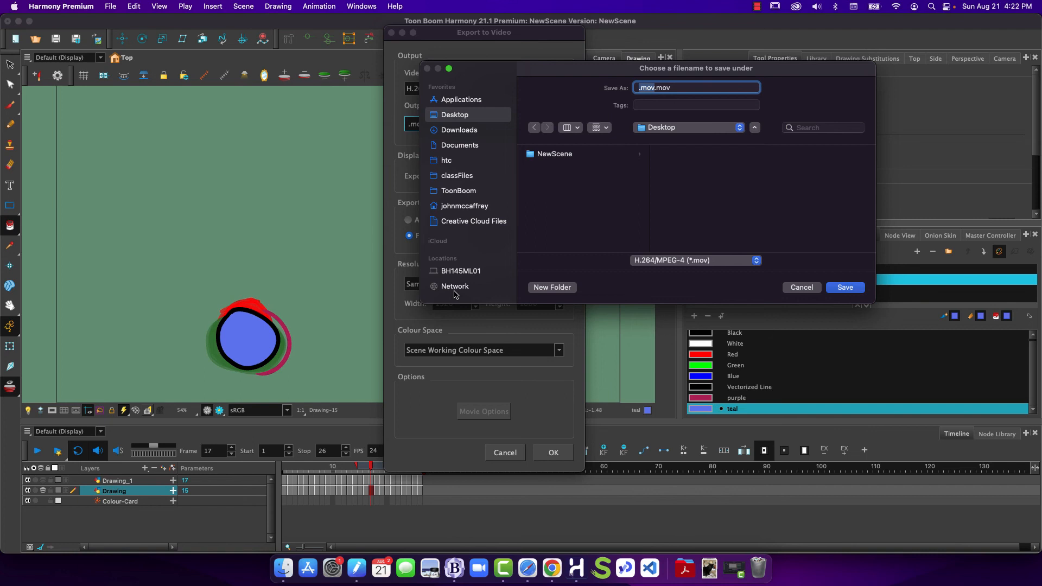
{"action": "type", "text": "demo"}
{"action": "key", "text": "Return"}
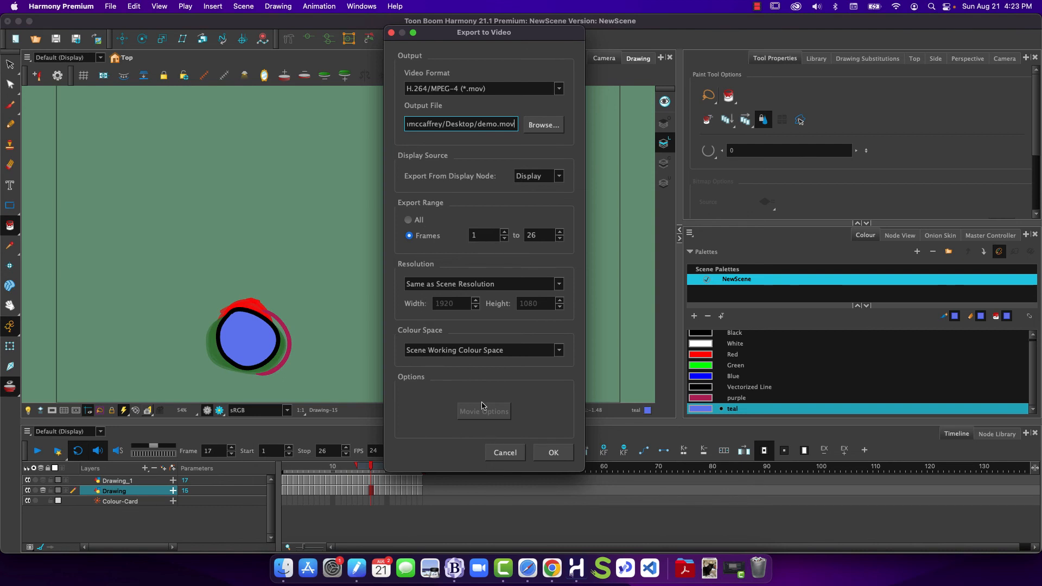
- Keep H.264/MPEG-4 (*.mov) as the video format and export frames 1 to 26
{"action": "left_click", "coordinate": [469, 88]}
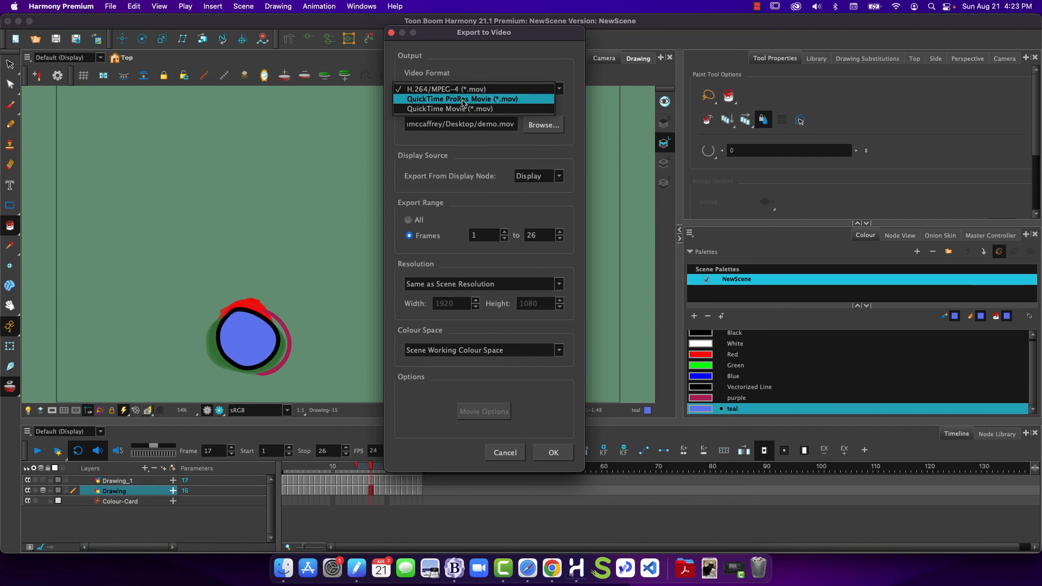
{"action": "left_click", "coordinate": [479, 71]}
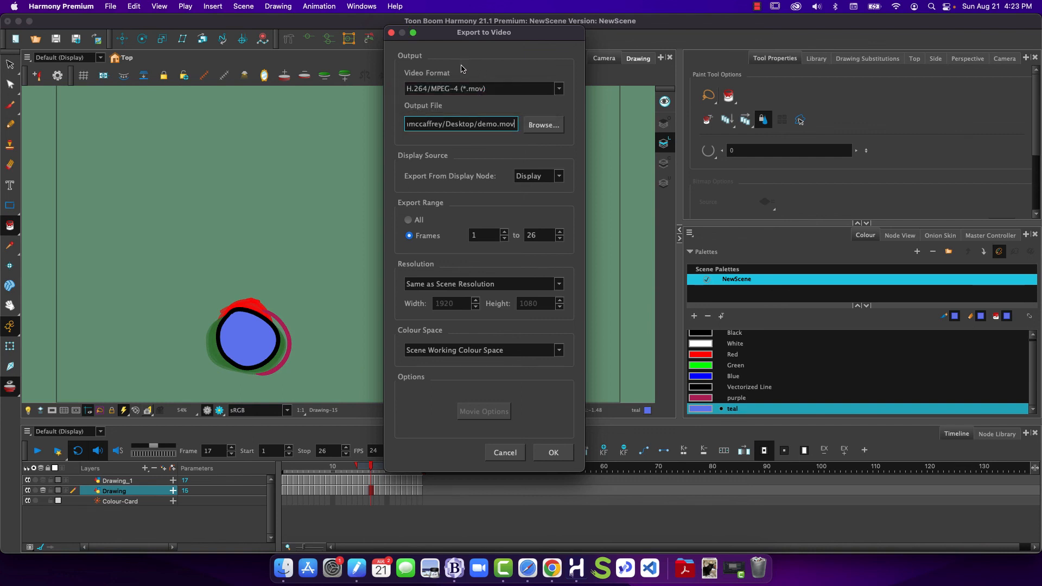
{"action": "left_click", "coordinate": [549, 455]}
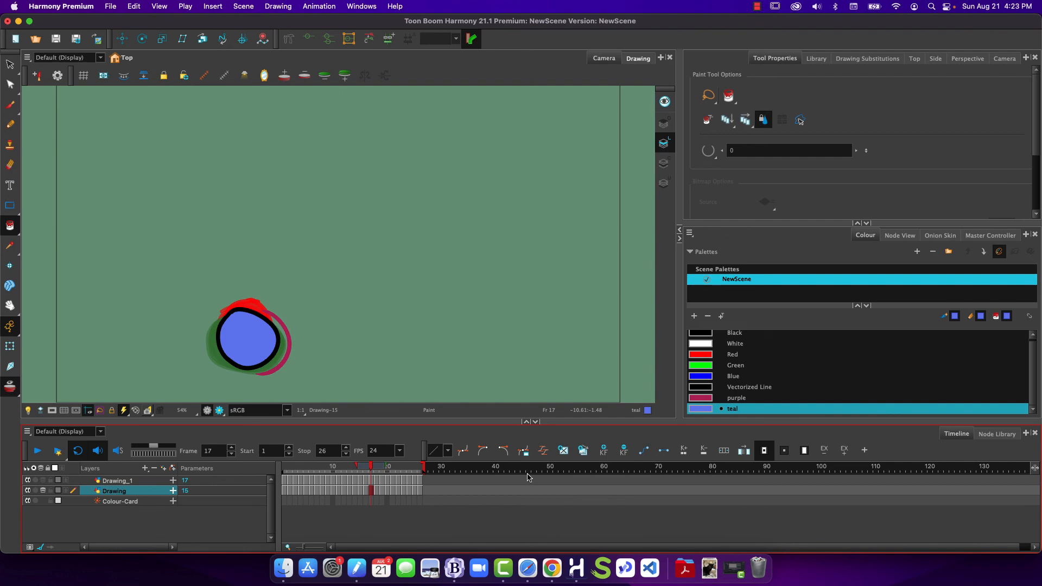
- Minimize Harmony, play demo.mov from the Desktop in QuickTime Player to review the export, and close the video
{"action": "left_click", "coordinate": [18, 22]}
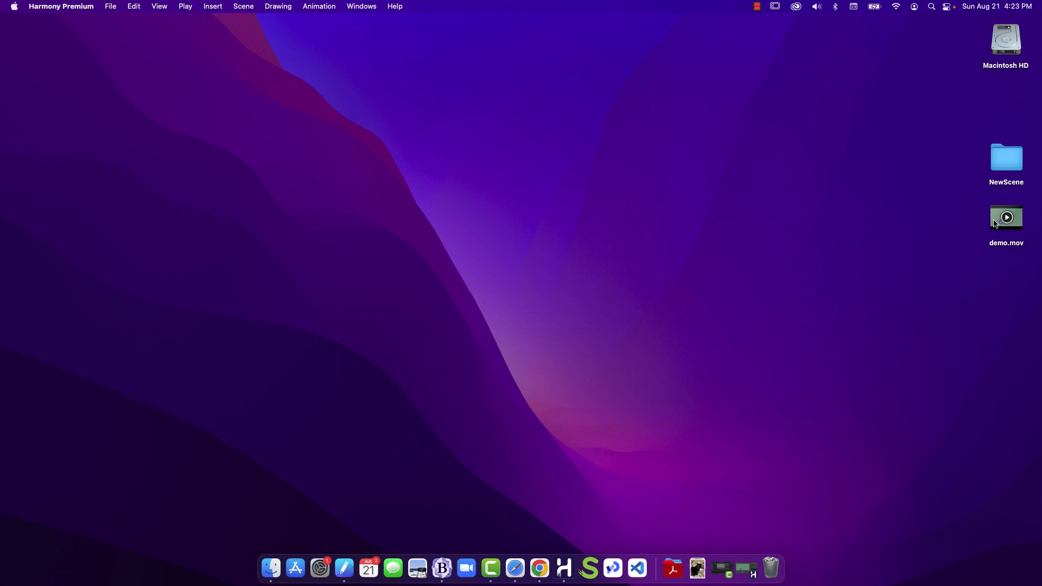
{"action": "double_click", "coordinate": [994, 224]}
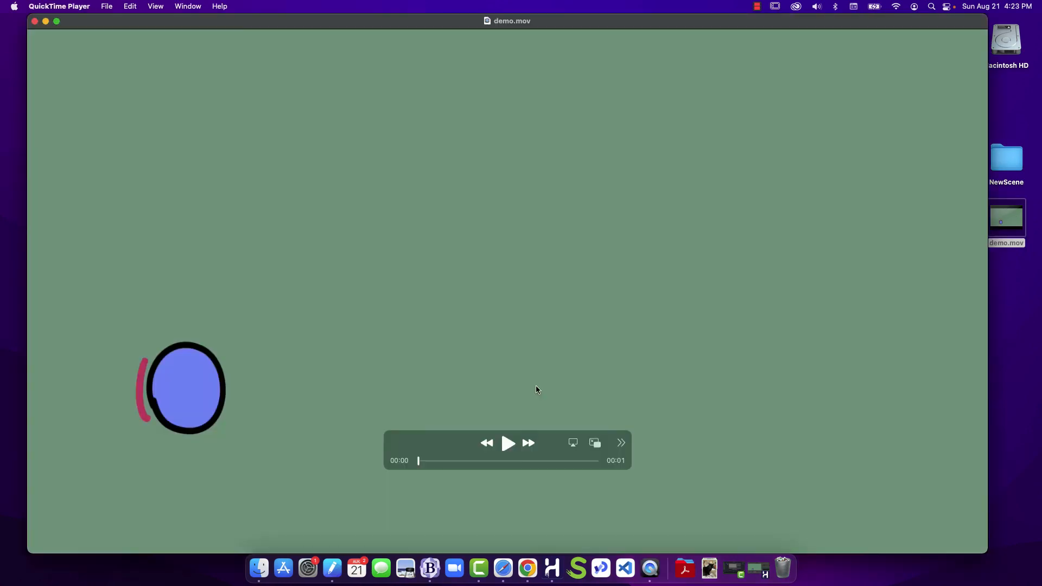
{"action": "left_click", "coordinate": [507, 443]}
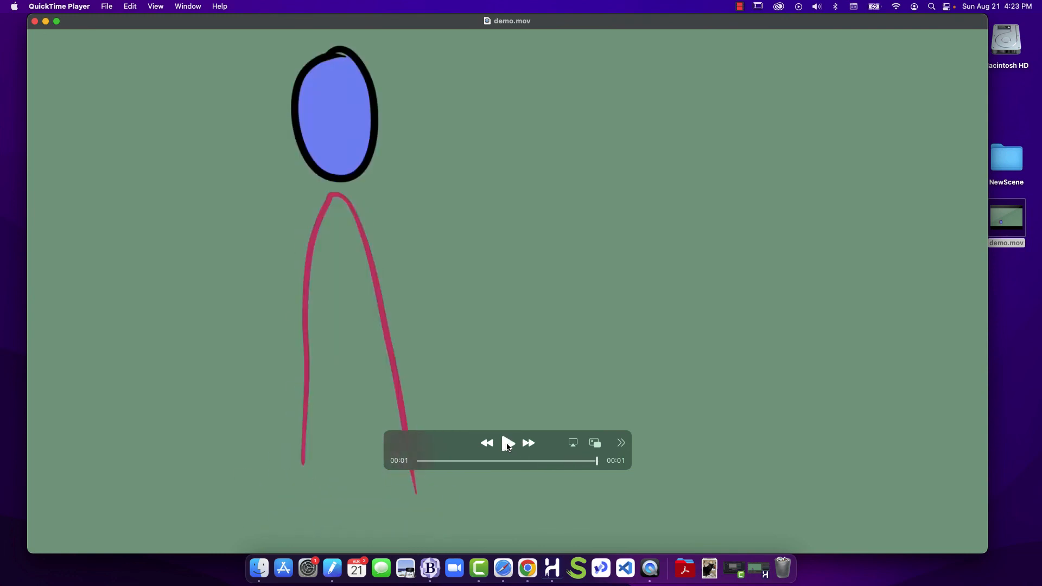
{"action": "left_click", "coordinate": [35, 21]}
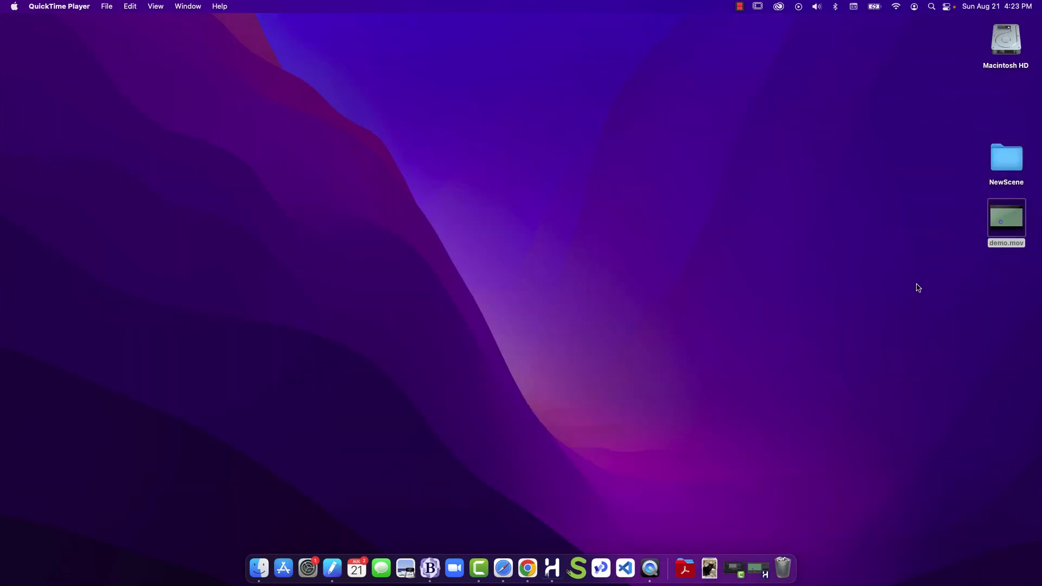
- Open the Desktop's NewScene folder and examine its palette-library, frames, elements and environments folders and the NewScene.xstage scene file
{"action": "double_click", "coordinate": [1003, 161]}
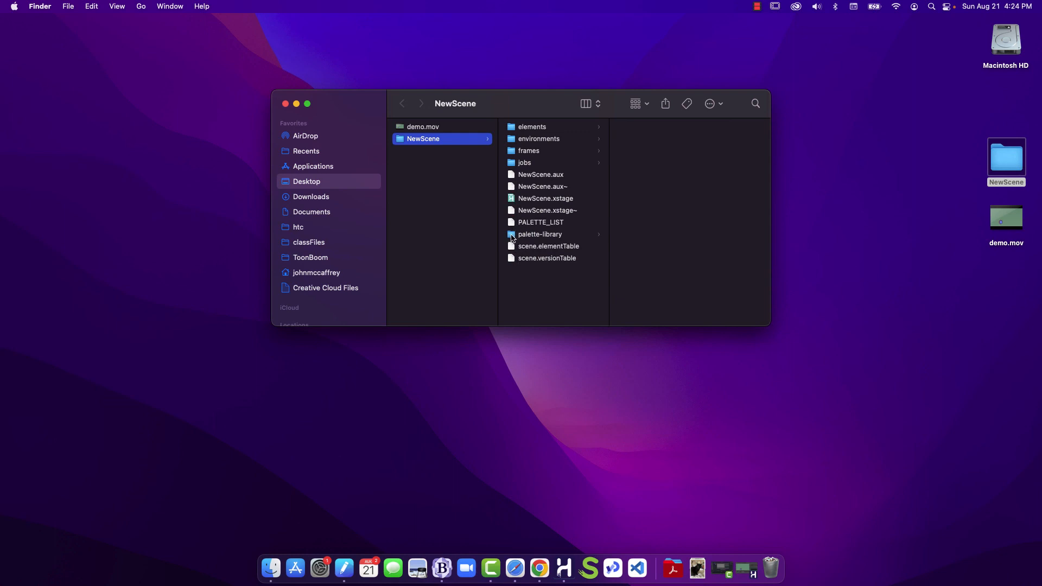
{"action": "left_click", "coordinate": [513, 239]}
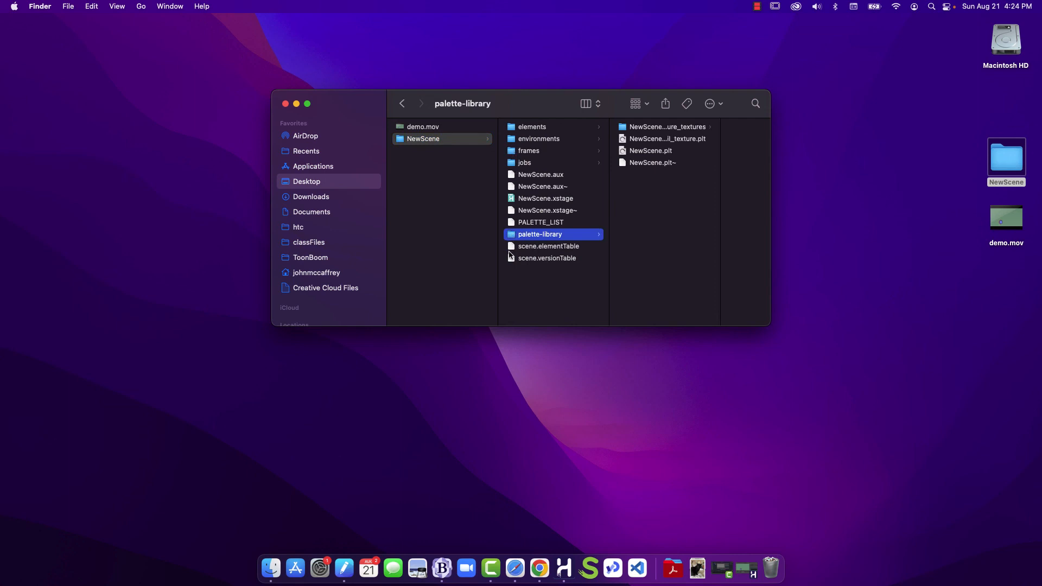
{"action": "left_click", "coordinate": [516, 153]}
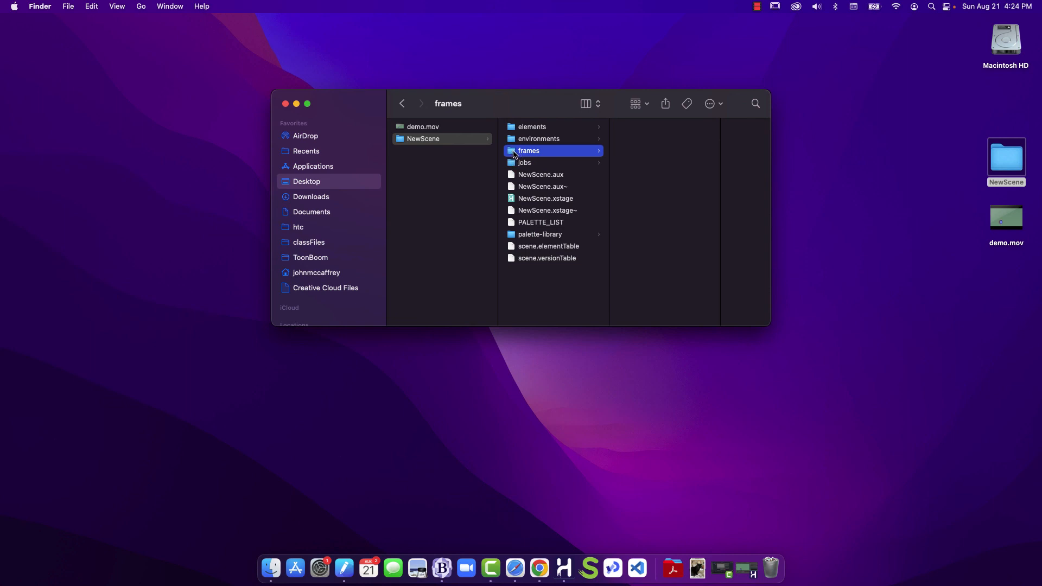
{"action": "left_click", "coordinate": [517, 129]}
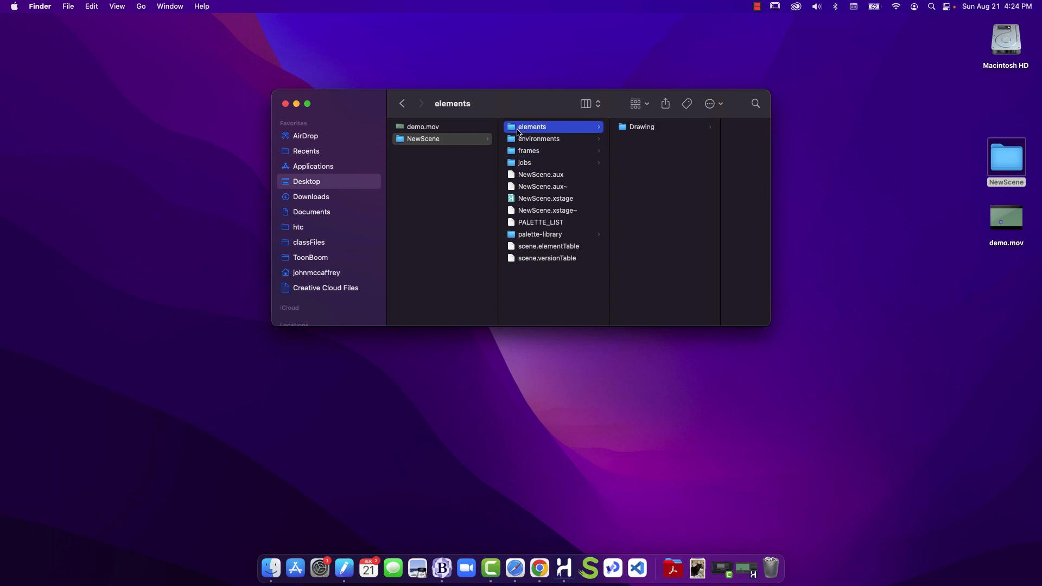
{"action": "left_click", "coordinate": [628, 128]}
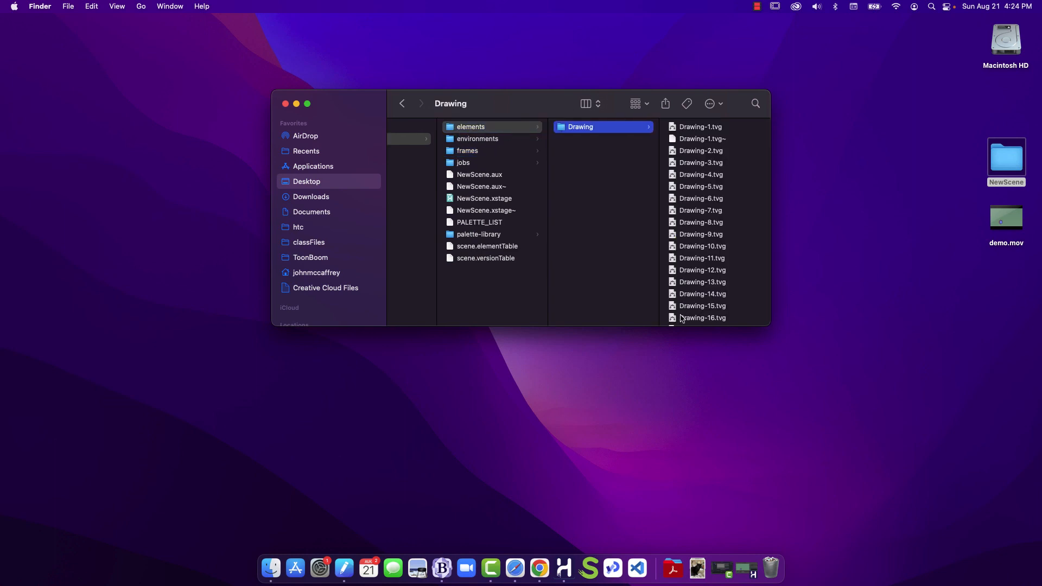
{"action": "scroll", "coordinate": [686, 304], "scroll_direction": "down", "scroll_amount": 5}
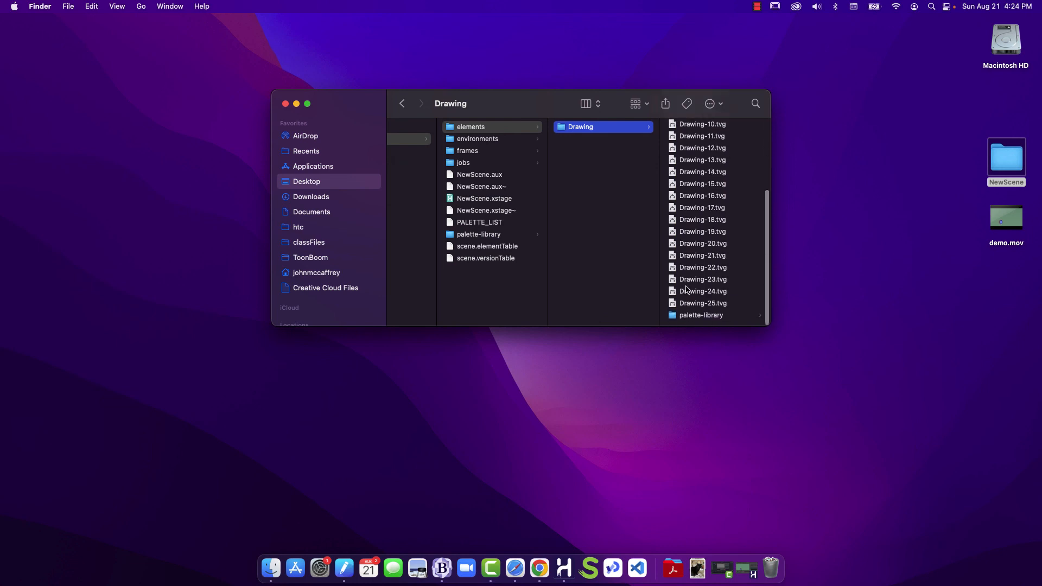
{"action": "left_click", "coordinate": [467, 137]}
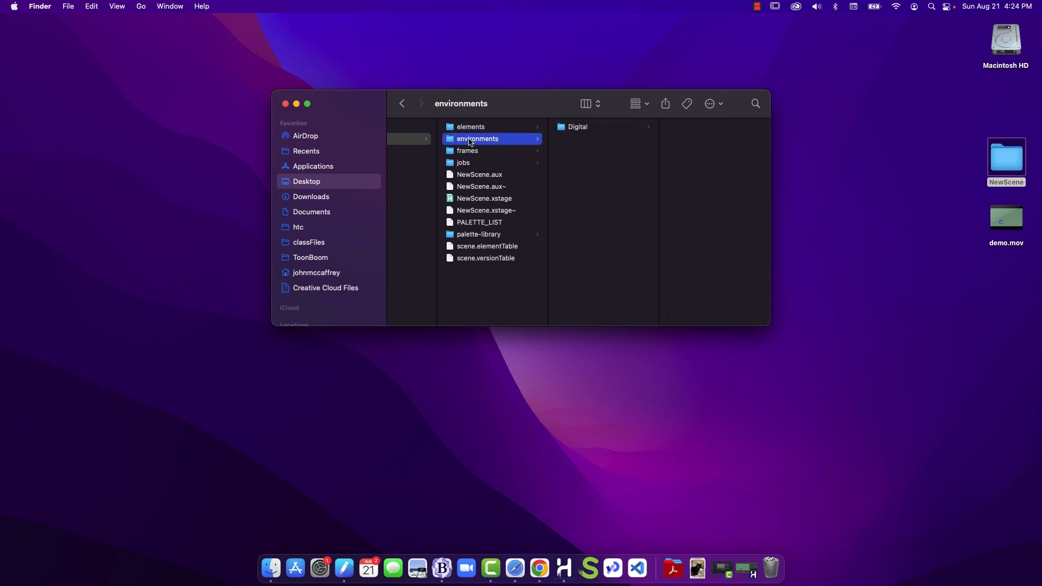
{"action": "left_click", "coordinate": [562, 129]}
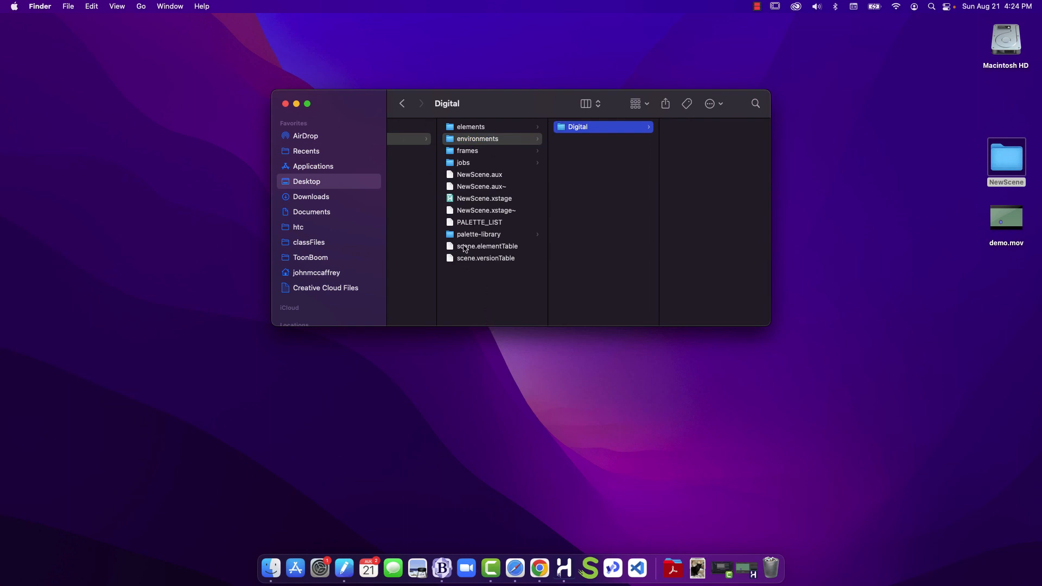
{"action": "left_click", "coordinate": [463, 199]}
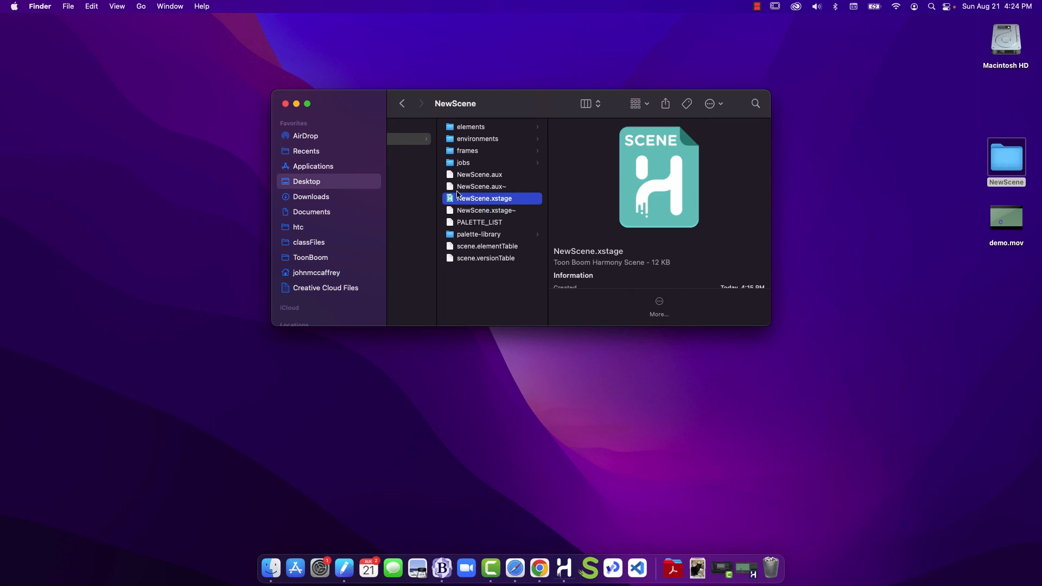
- Compress the NewScene folder into a zip archive on the Desktop and switch back to Harmony
{"action": "scroll", "coordinate": [466, 289], "scroll_direction": "left", "scroll_amount": 2}
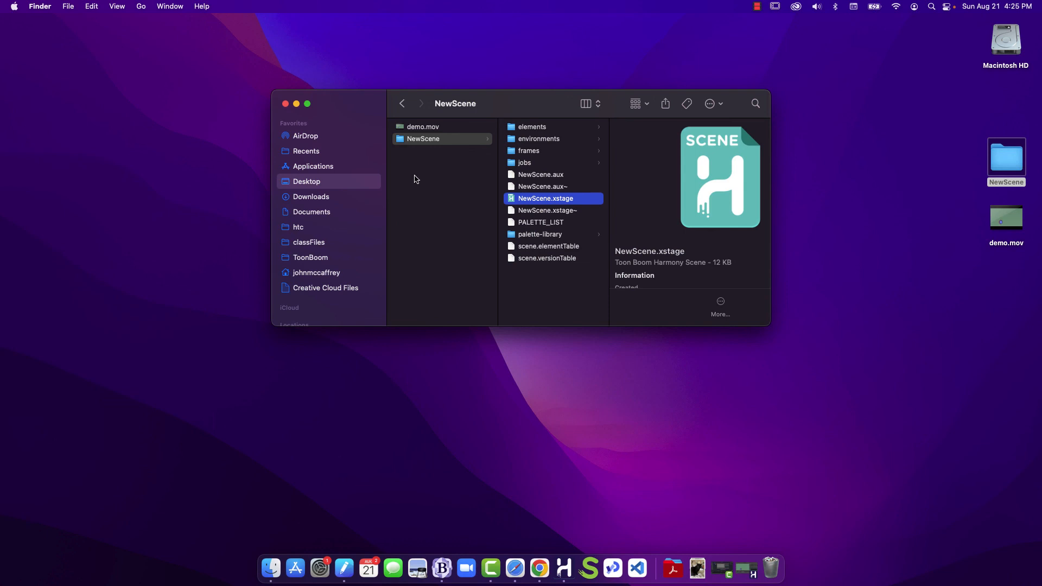
{"action": "right_click", "coordinate": [451, 143]}
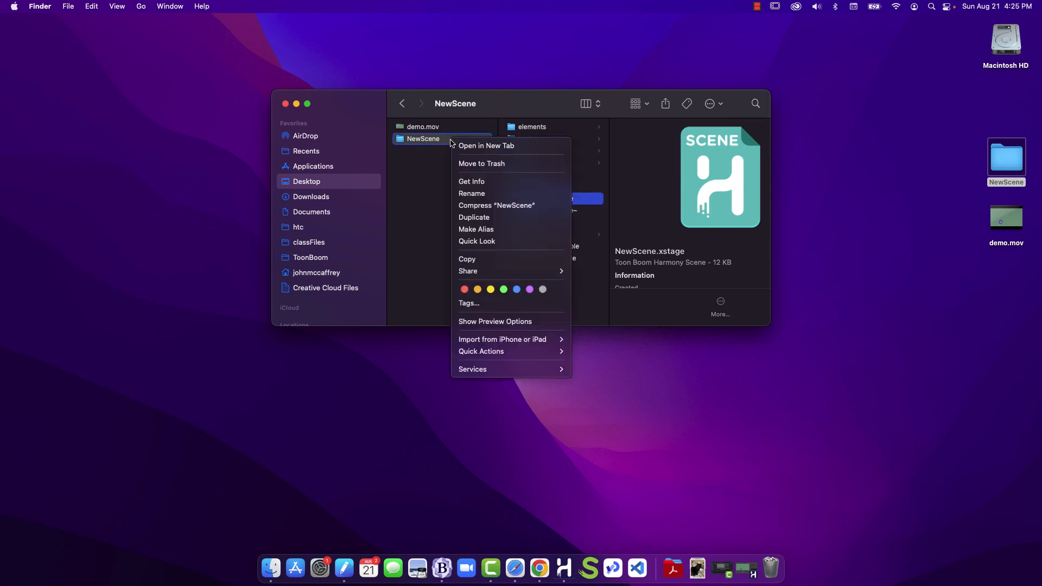
{"action": "left_click", "coordinate": [470, 206]}
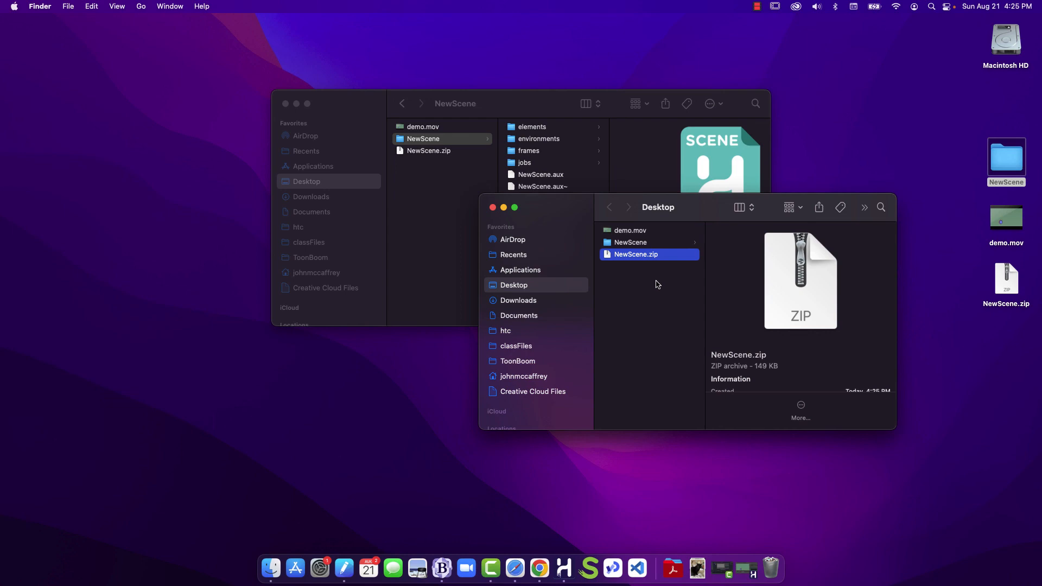
{"action": "left_click", "coordinate": [746, 569]}
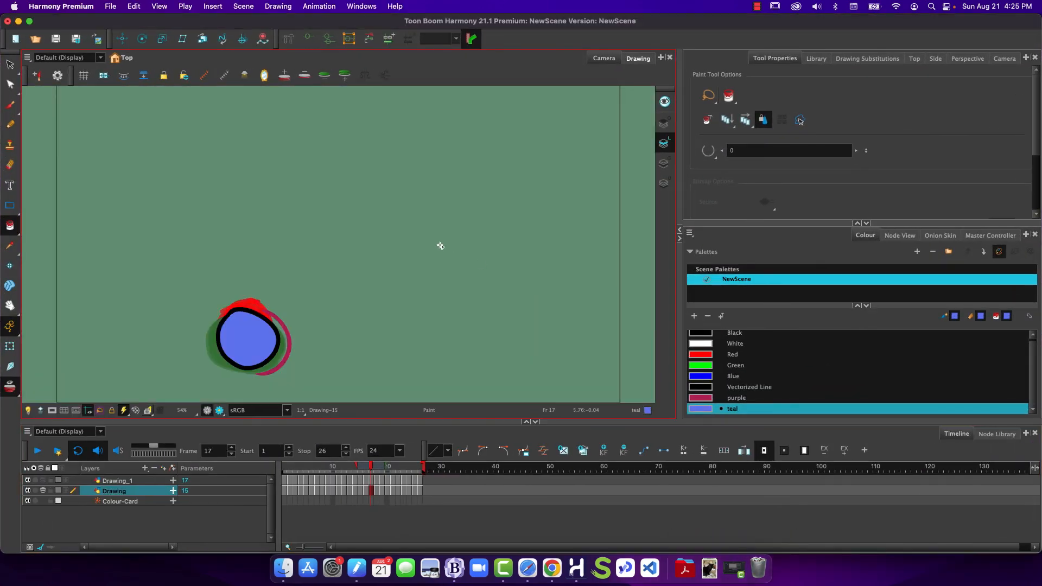